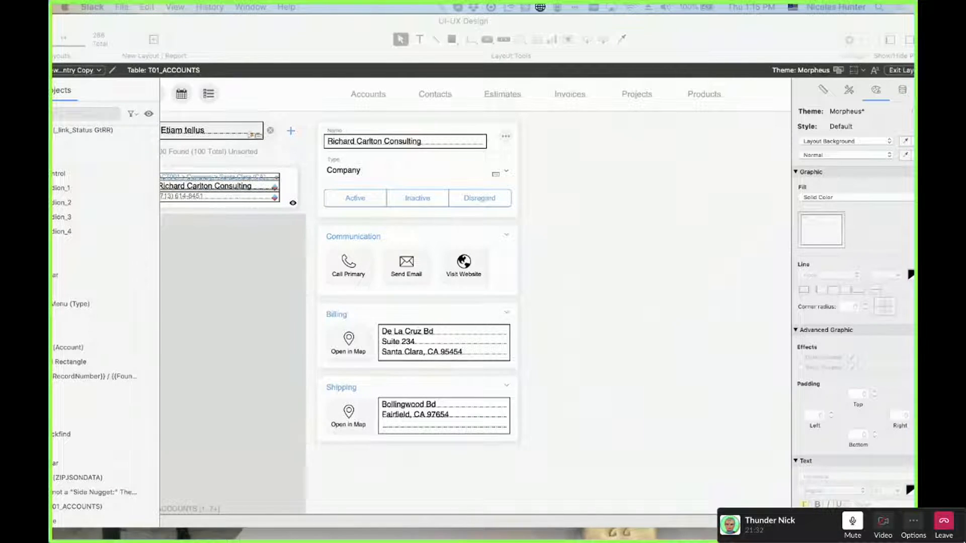
Bring FileMaker forward and drag the UI-UX Design - 3 window, with its tabbed account layout, into view
key(super+Tab)
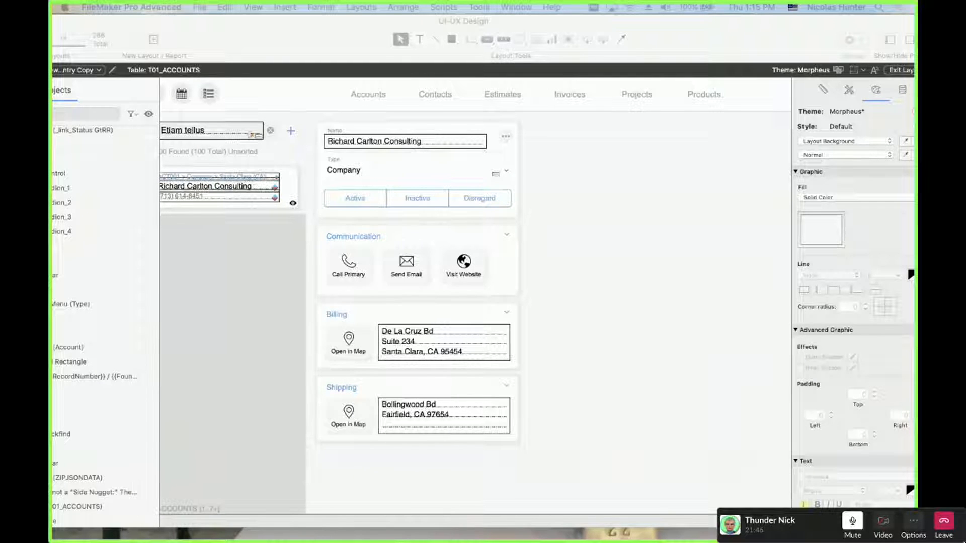
drag(52, 237, 118, 29)
click(230, 165)
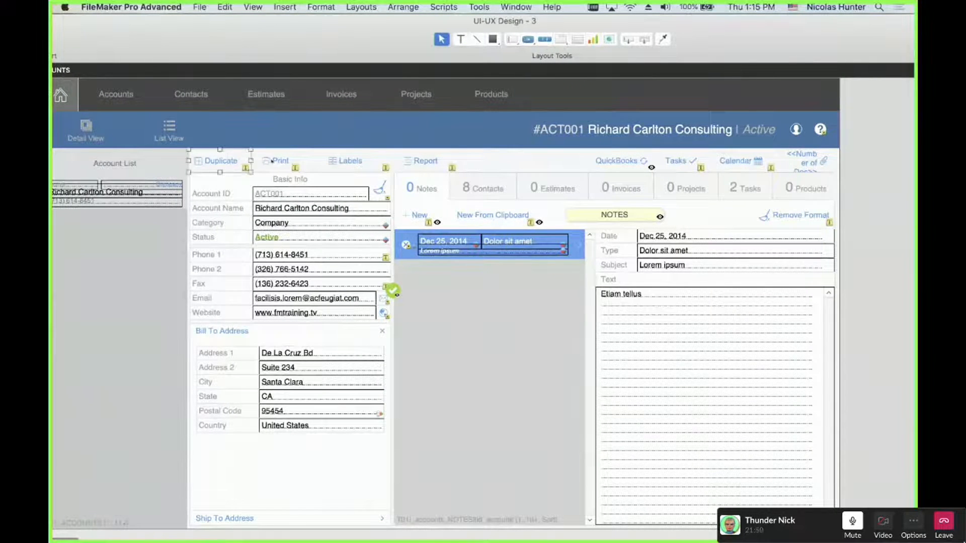
shift+click(272, 161)
shift+click(352, 165)
shift+click(425, 162)
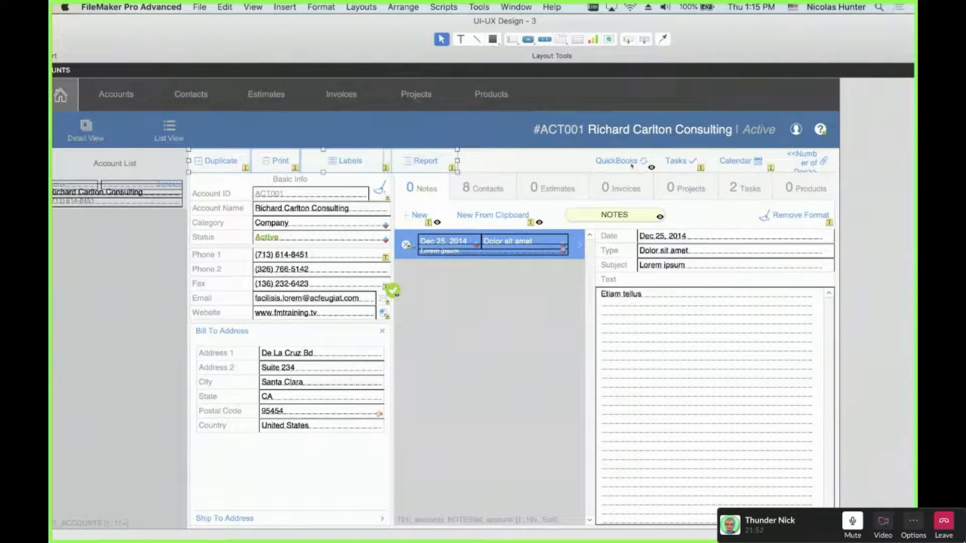
shift+click(618, 162)
shift+click(677, 162)
shift+click(737, 162)
shift+click(804, 161)
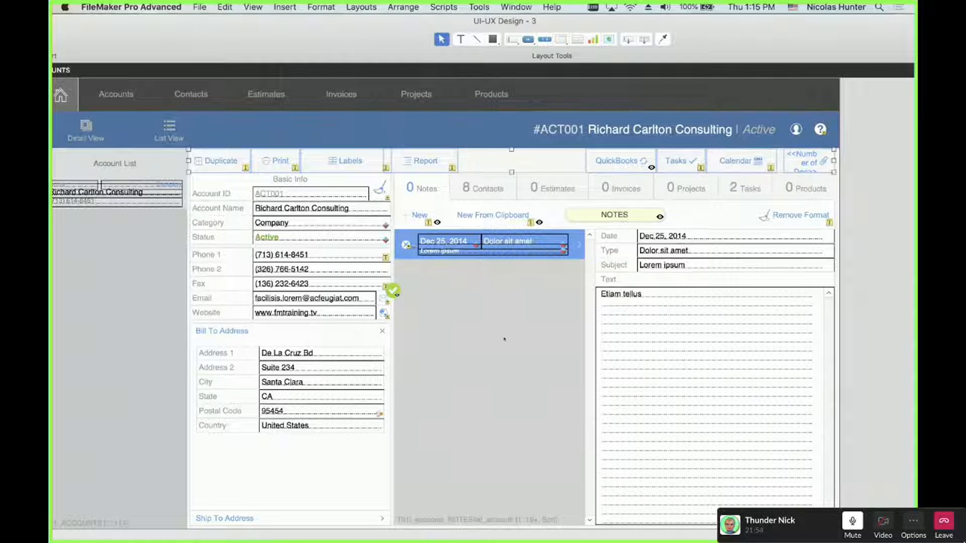
shift+click(493, 217)
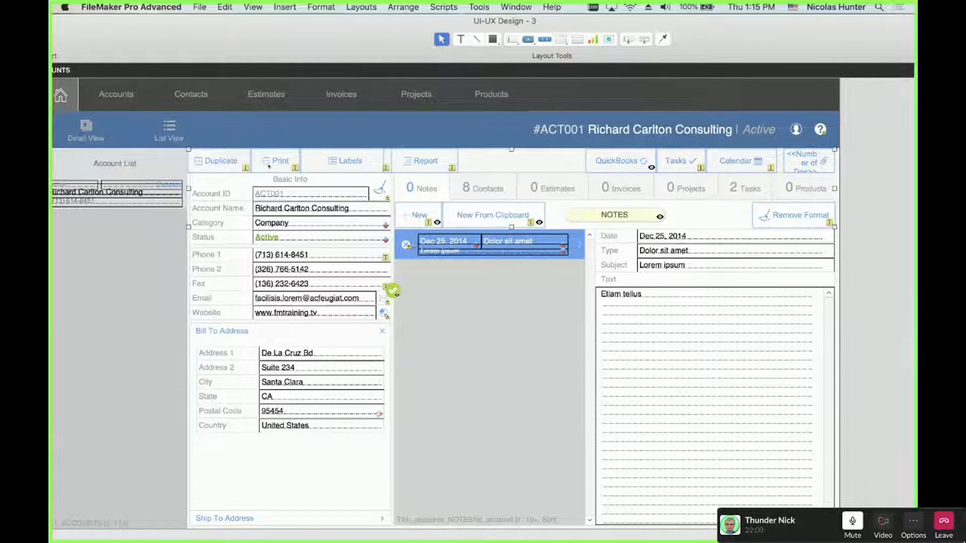
key(super+z)
shift+click(172, 133)
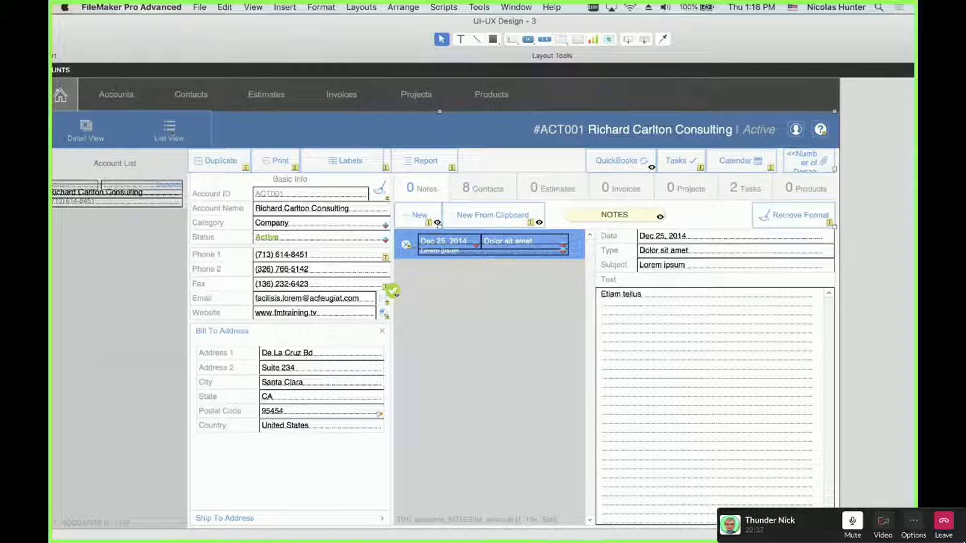
key(Escape)
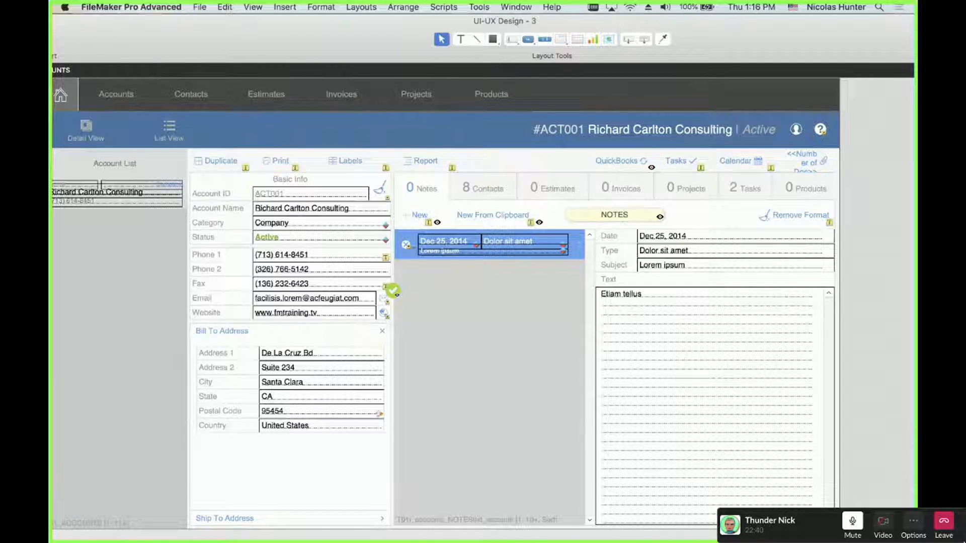
click(220, 162)
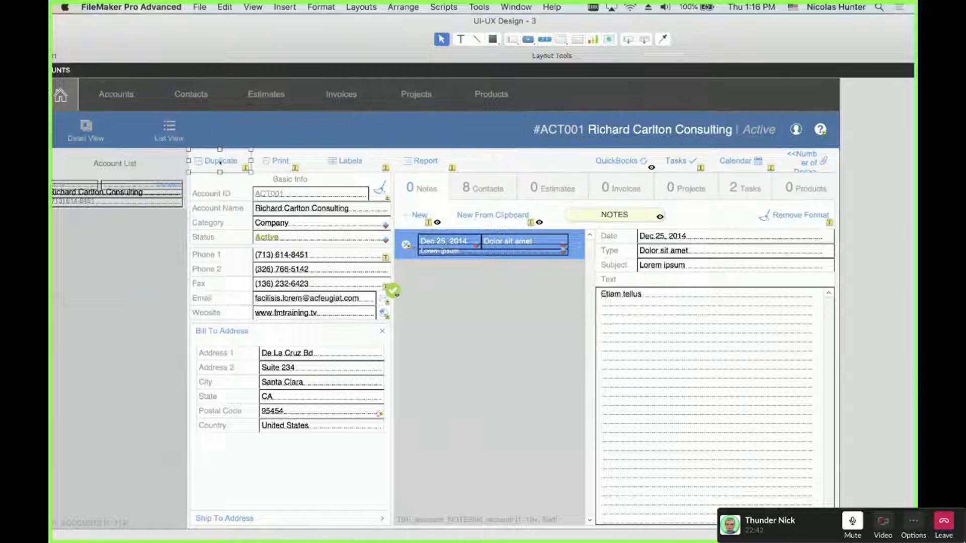
click(276, 160)
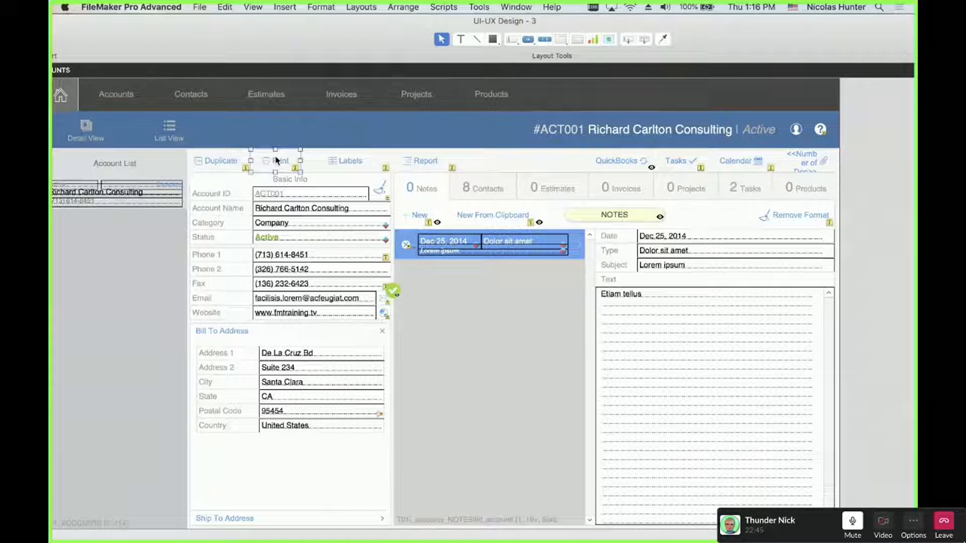
click(347, 162)
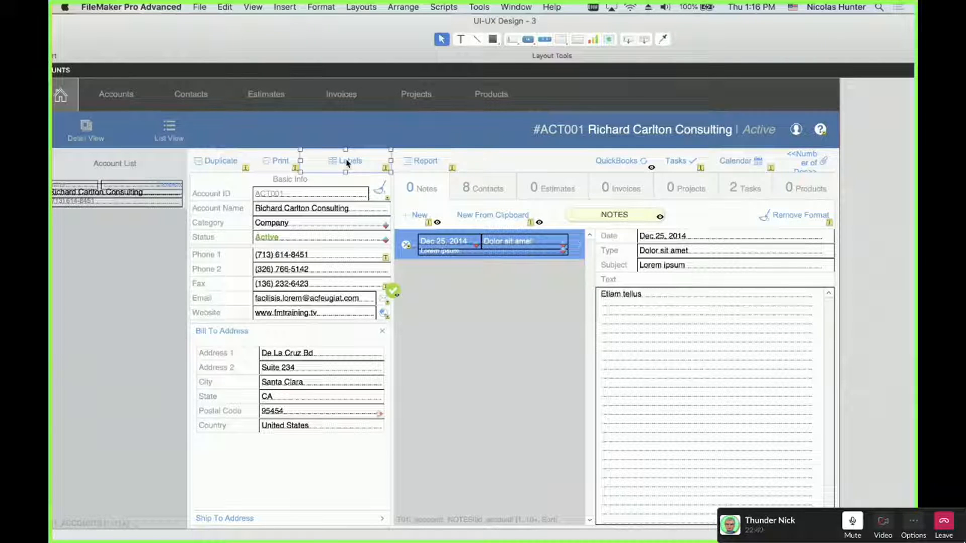
click(420, 162)
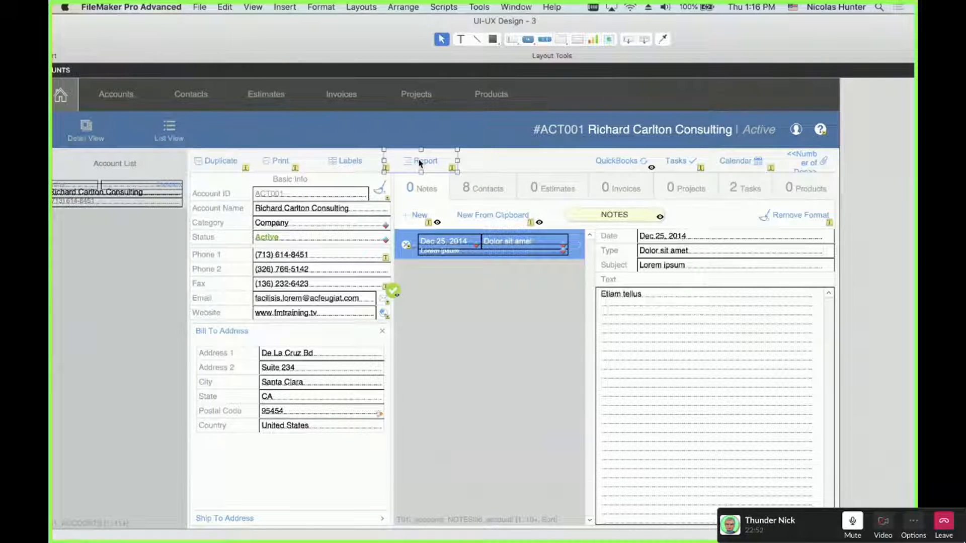
click(218, 168)
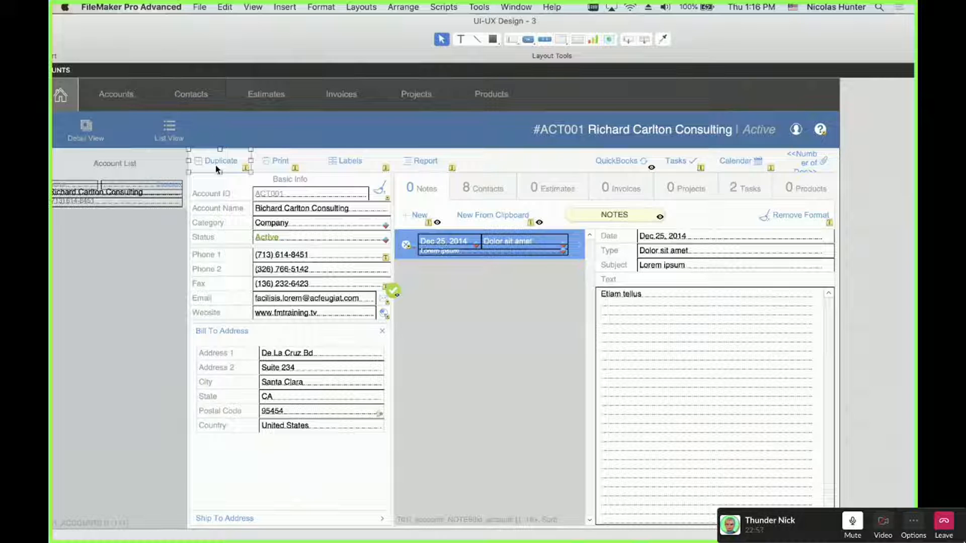
click(217, 138)
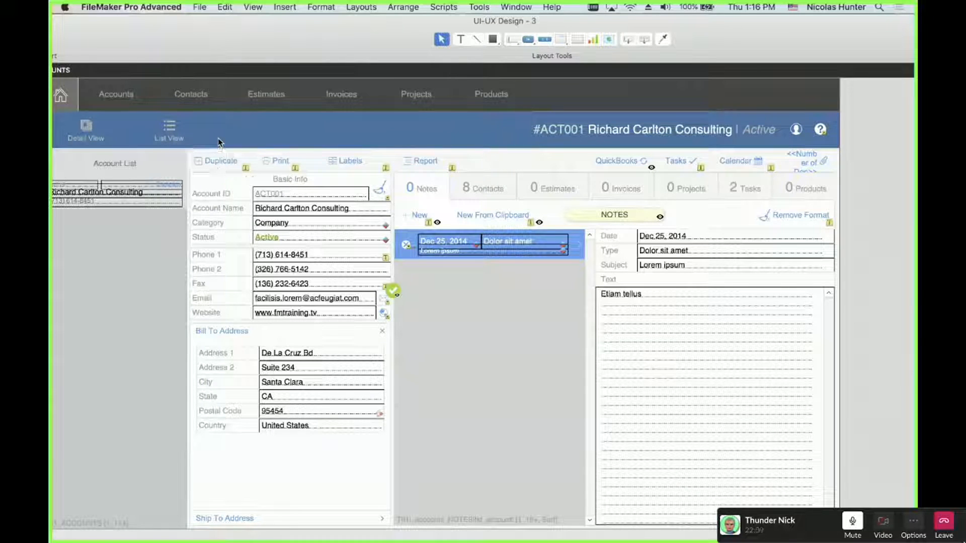
drag(216, 137, 447, 174)
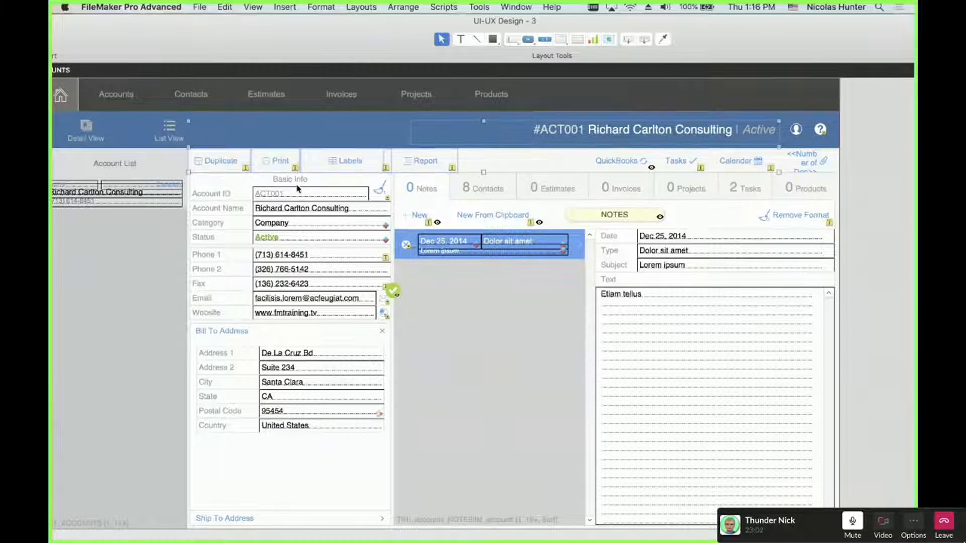
click(316, 130)
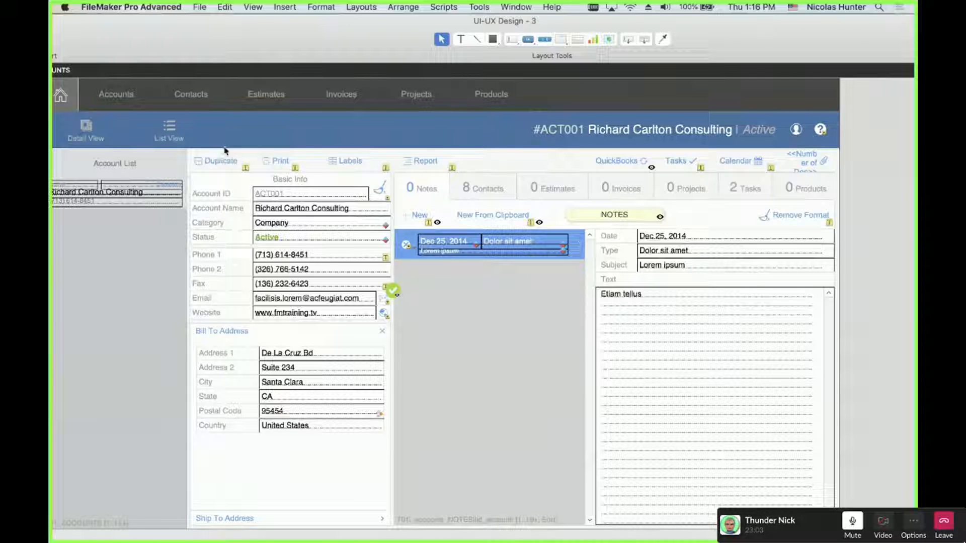
drag(224, 147, 420, 164)
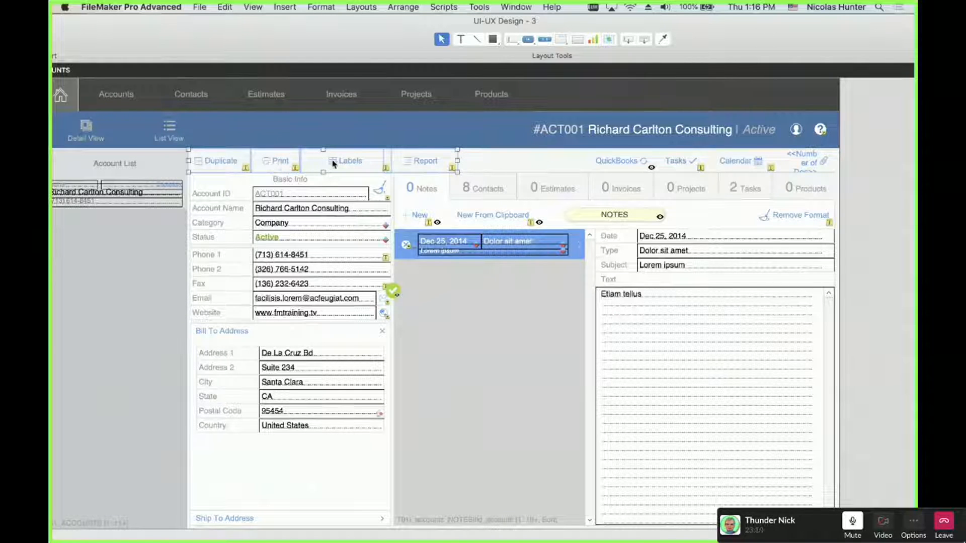
click(466, 157)
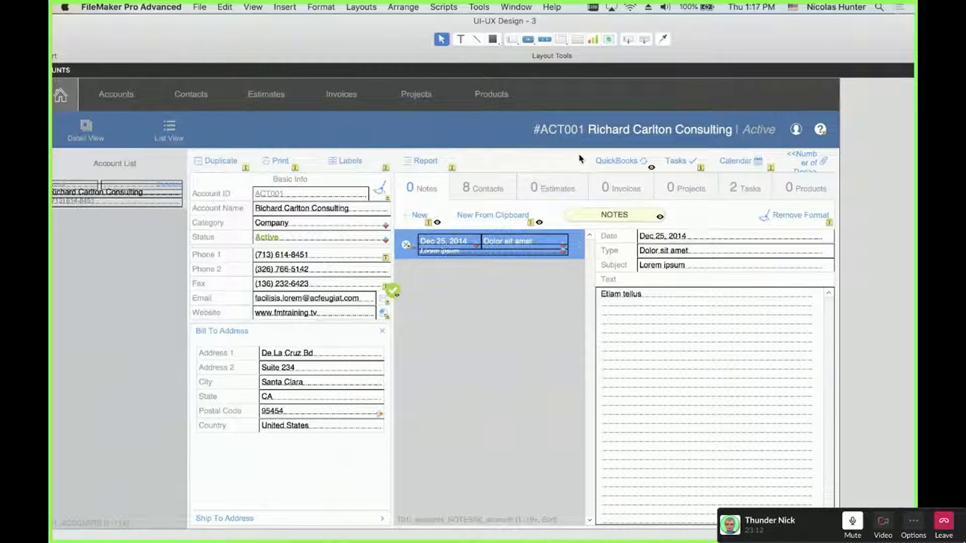
click(703, 168)
key(super+c)
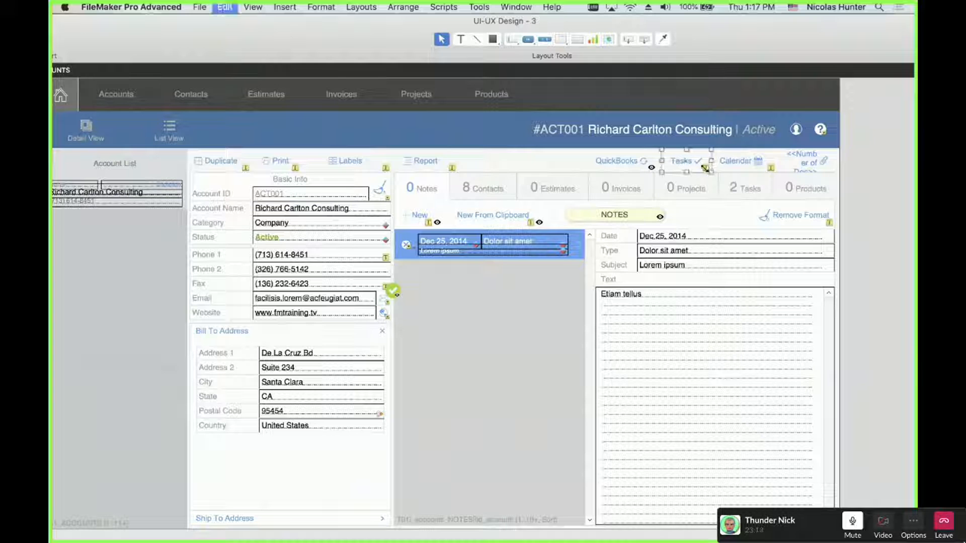
click(739, 171)
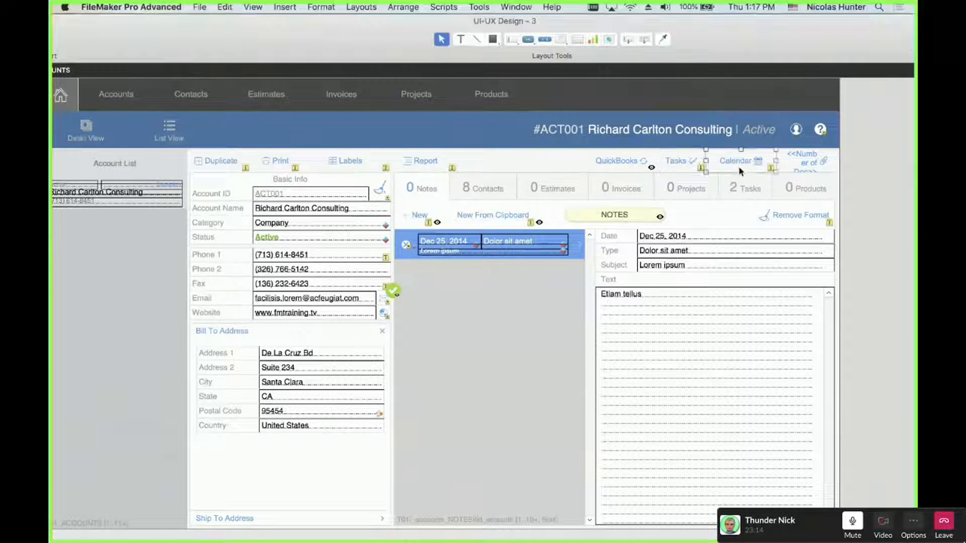
shift+click(682, 167)
click(622, 162)
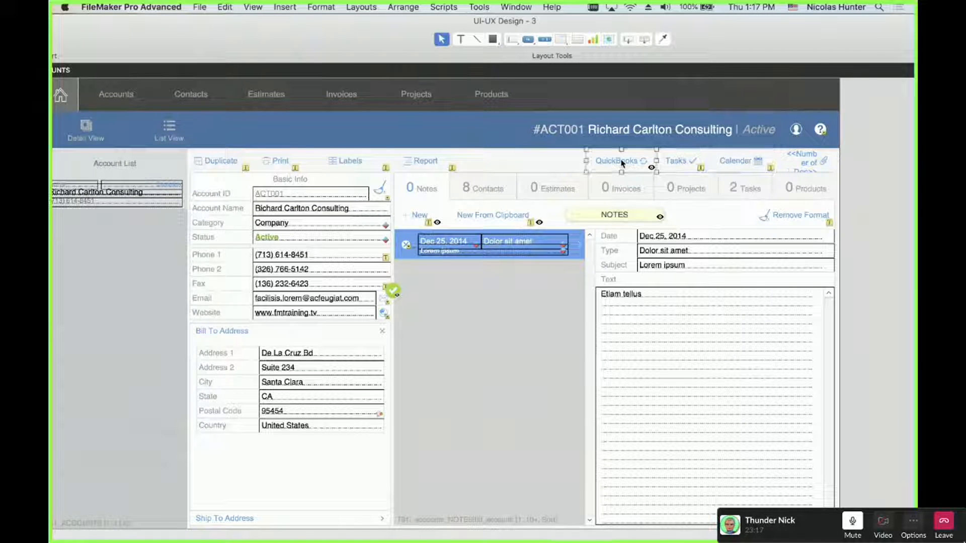
shift+click(680, 166)
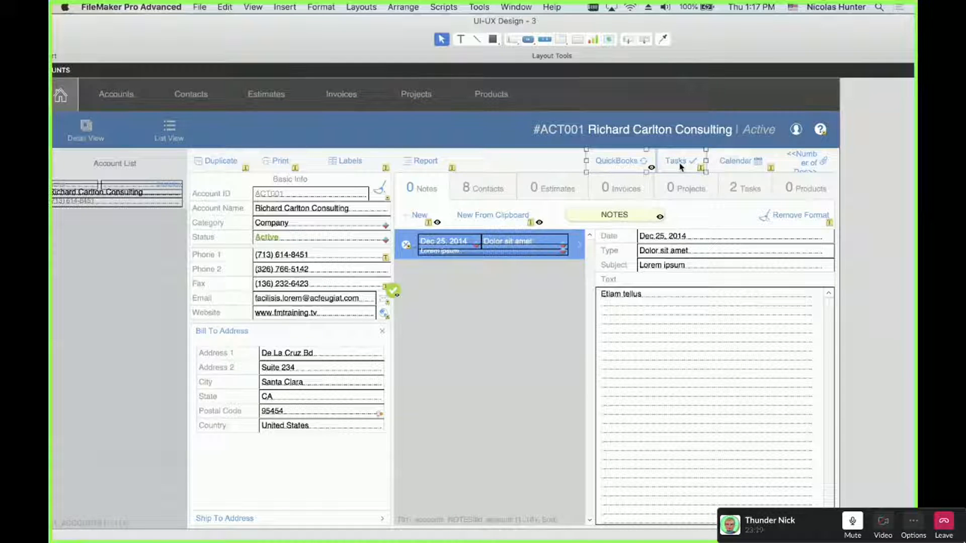
shift+click(734, 166)
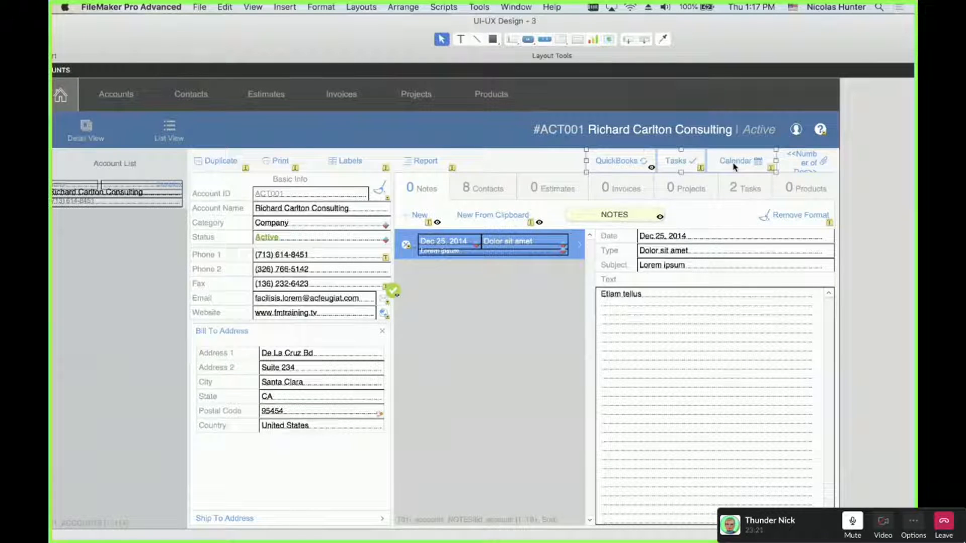
shift+click(802, 164)
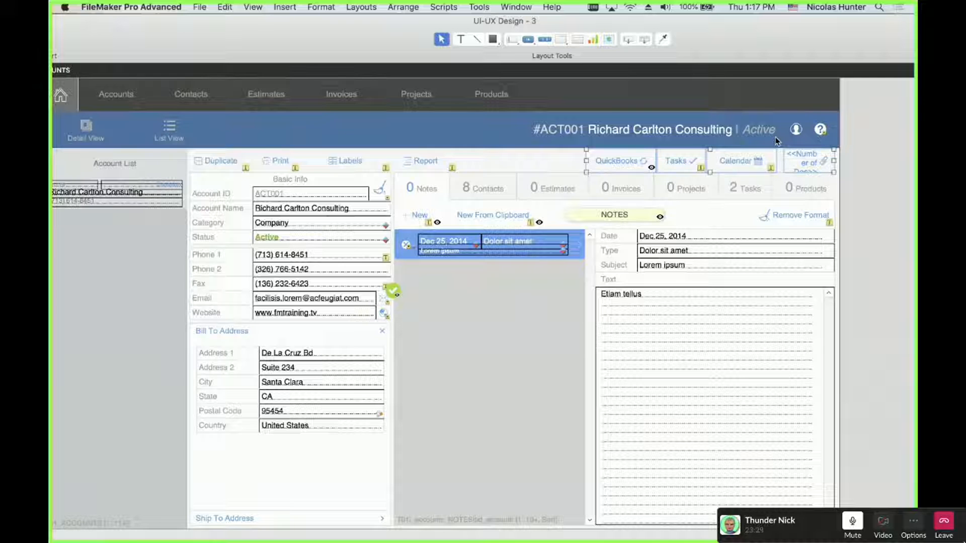
click(426, 172)
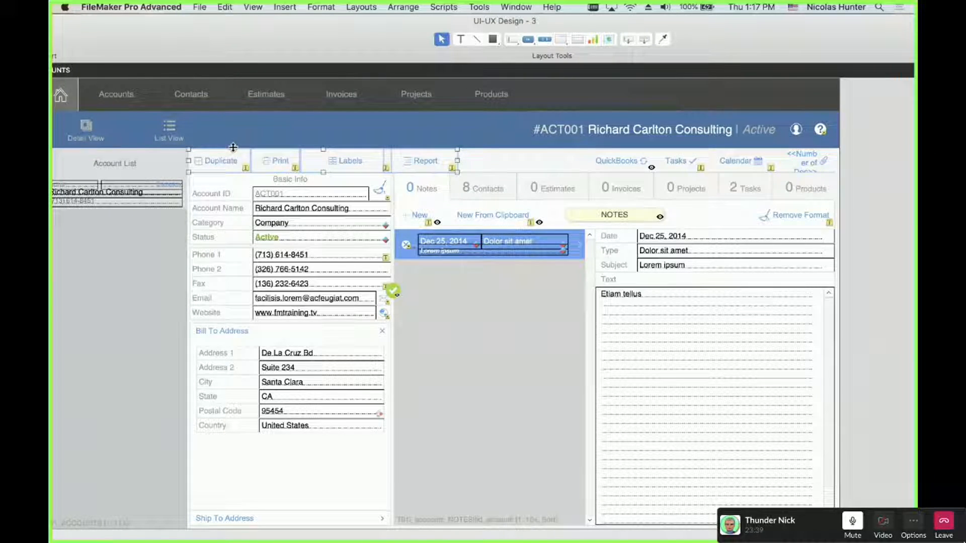
click(474, 151)
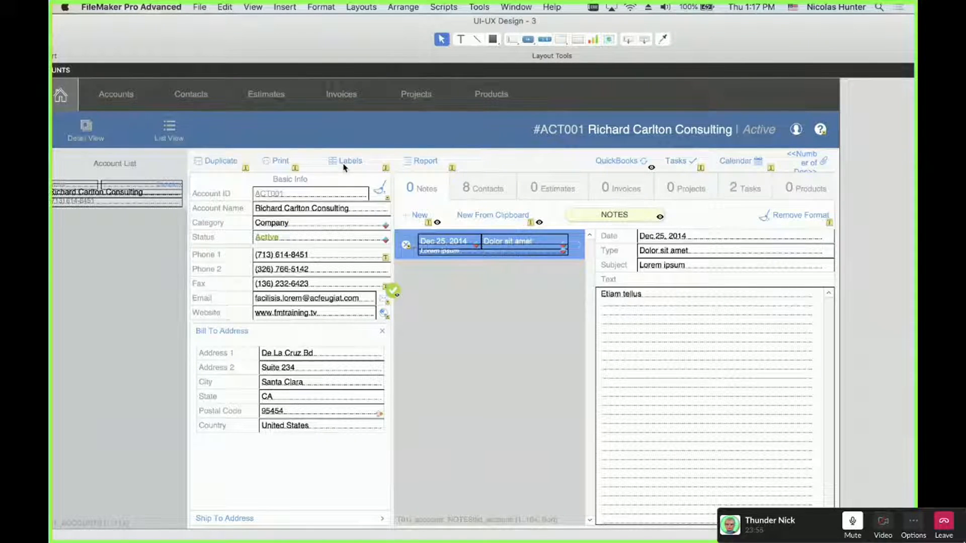
click(225, 166)
shift+click(271, 165)
shift+click(336, 167)
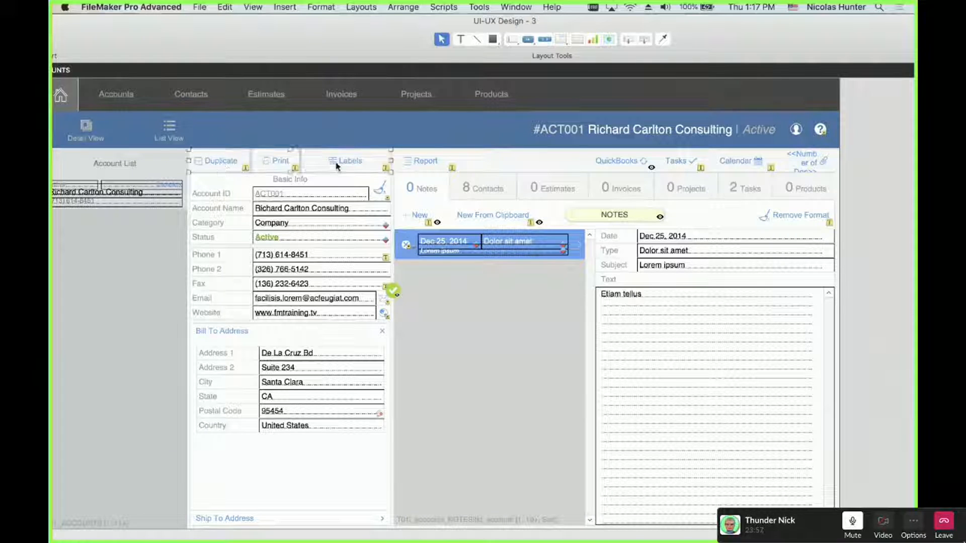
shift+click(423, 167)
click(499, 166)
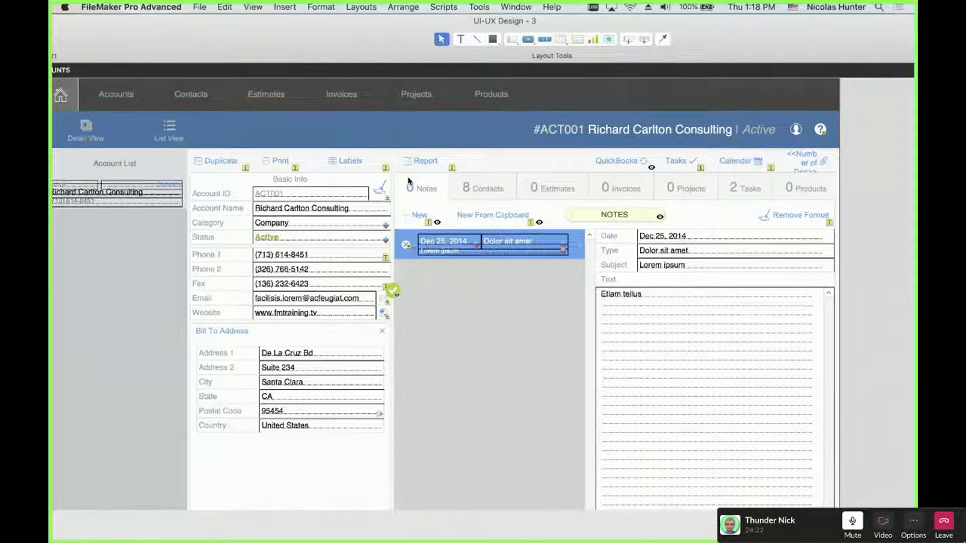
Preview the older Accounts layout in Browse mode, then return to Layout mode on the card-style layout
key(super+b)
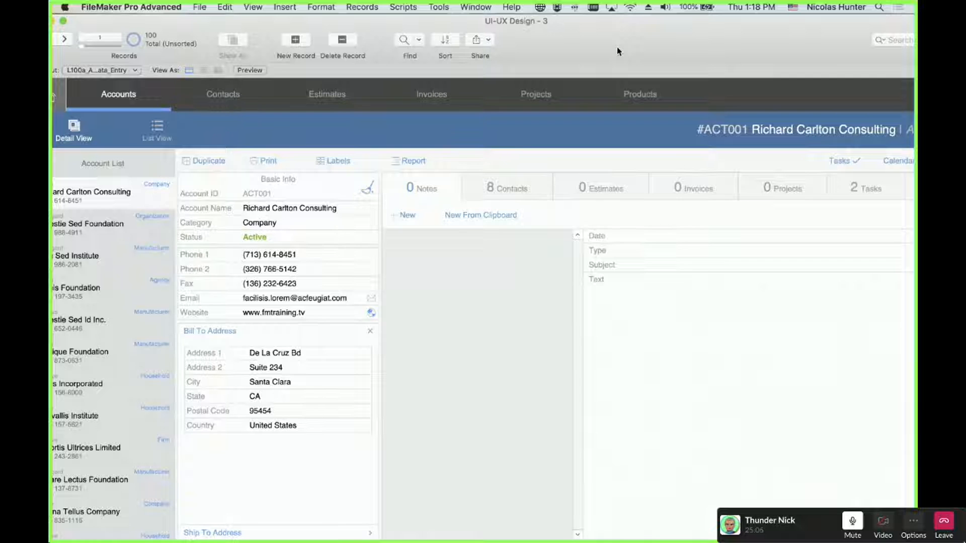
key(super+l)
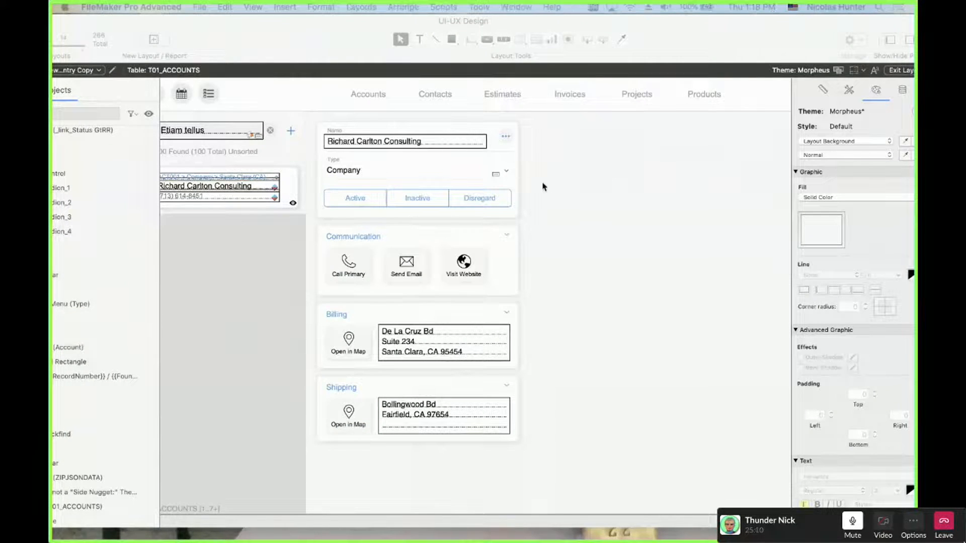
click(506, 137)
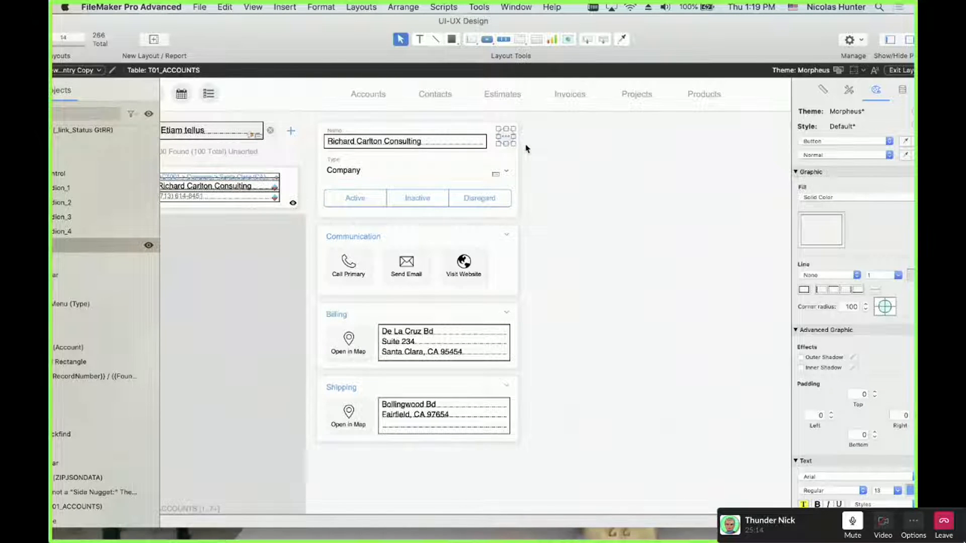
click(524, 146)
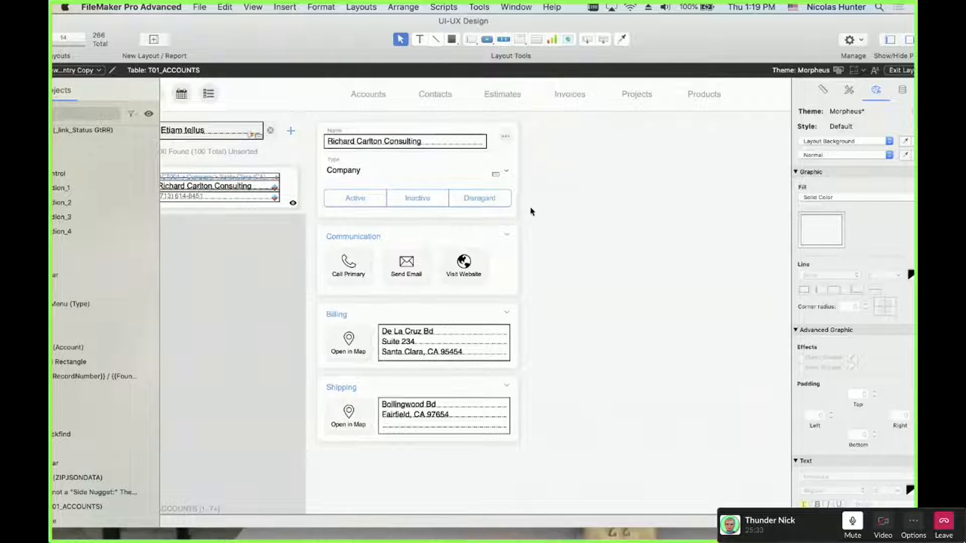
drag(530, 207, 325, 124)
click(572, 237)
drag(320, 116, 511, 219)
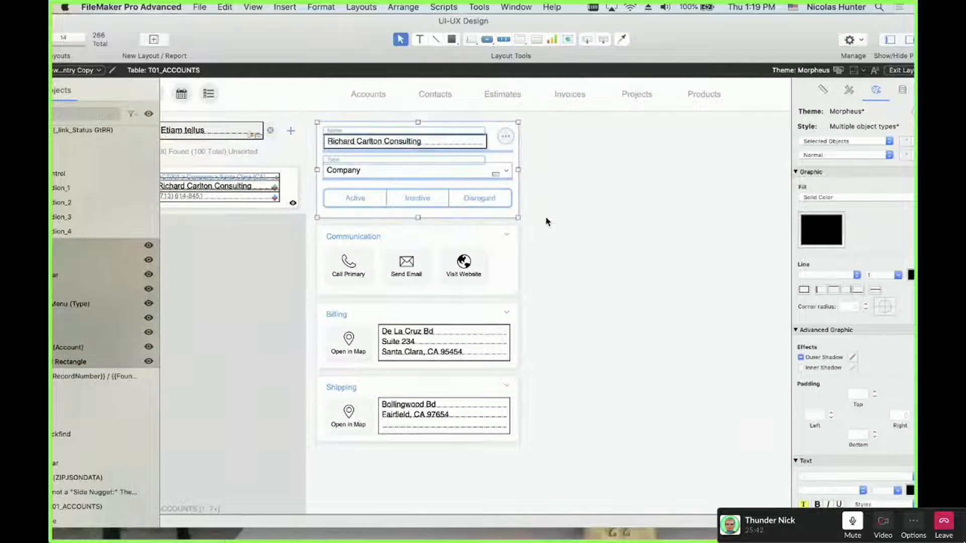
click(547, 221)
click(359, 143)
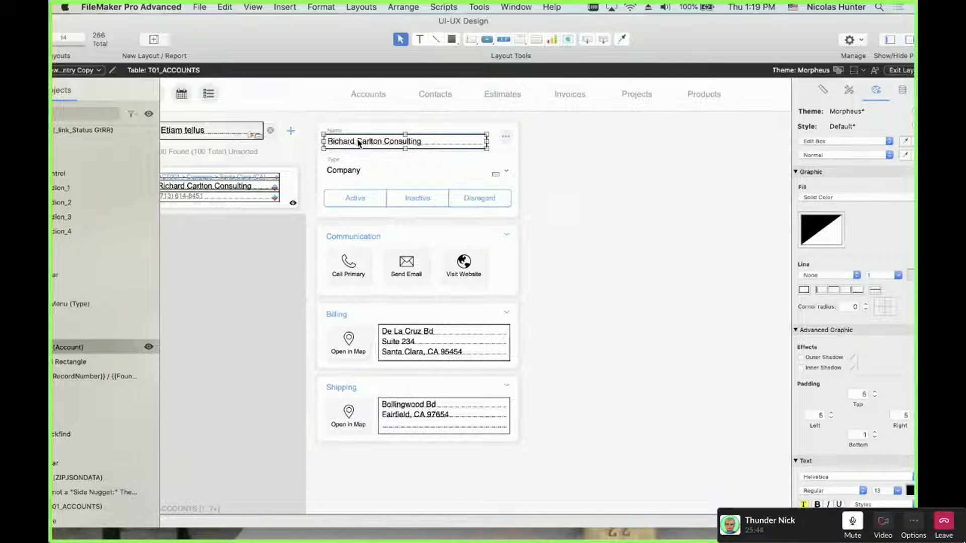
click(352, 173)
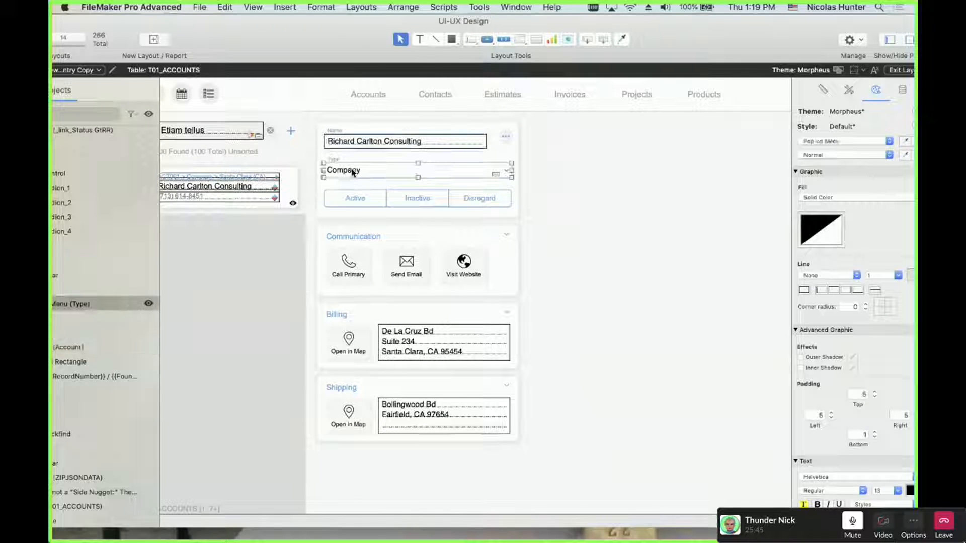
click(352, 201)
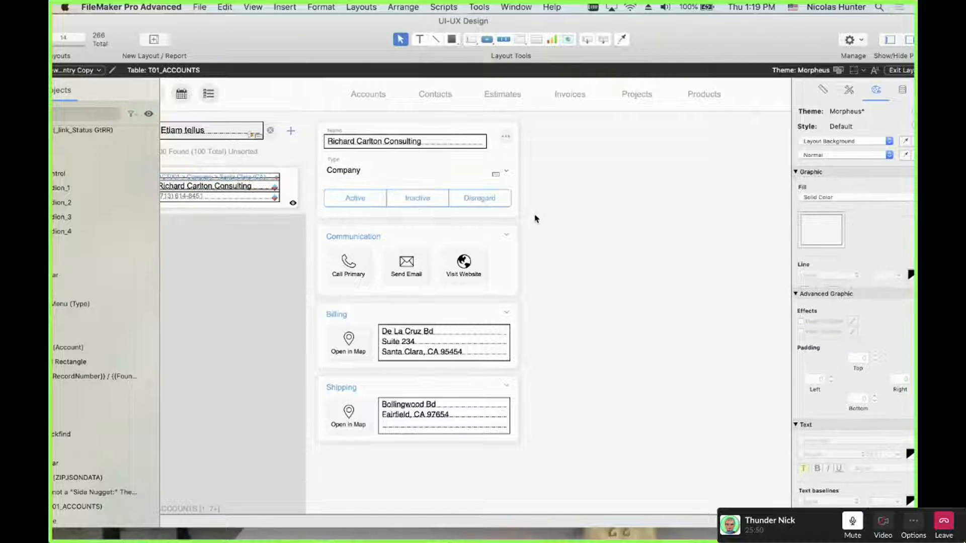
Select the Name, Type and status buttons, then the Communication-through-Shipping panel group, to inspect them
mouse_move(534, 216)
mouse_down()
mouse_move(355, 130)
mouse_move(324, 127)
mouse_up()
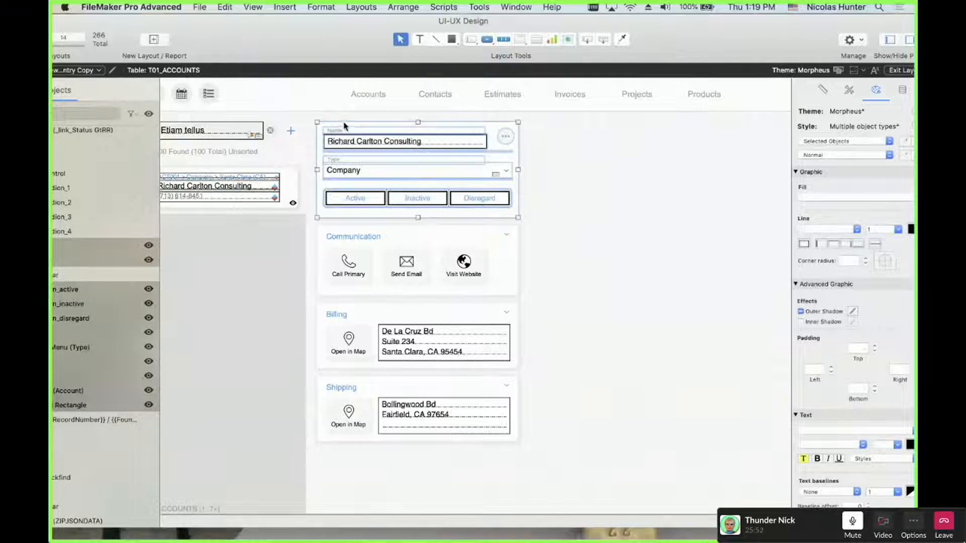
click(338, 121)
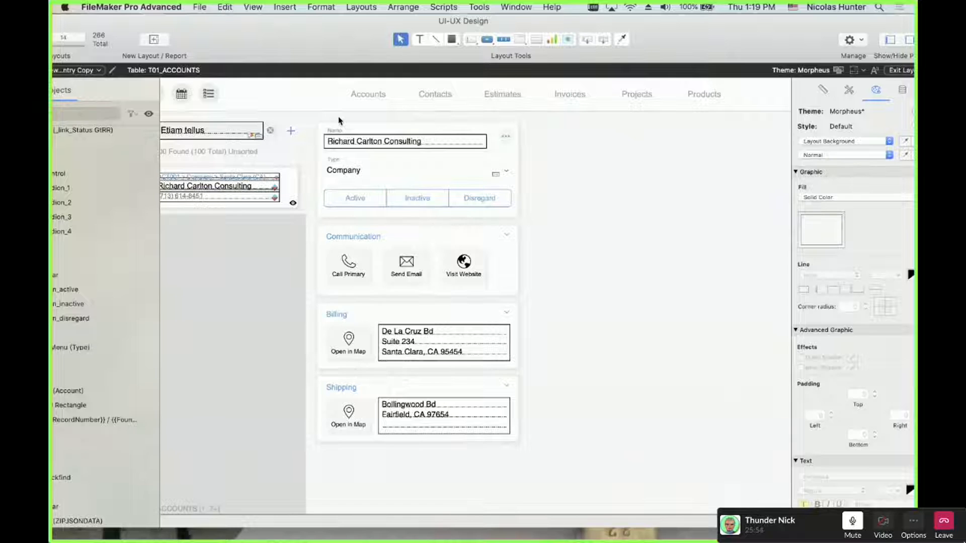
drag(338, 121, 515, 215)
click(541, 425)
click(521, 436)
click(578, 394)
Select the '…' actions button beside the Name field, then switch to Browse mode
drag(550, 223, 321, 126)
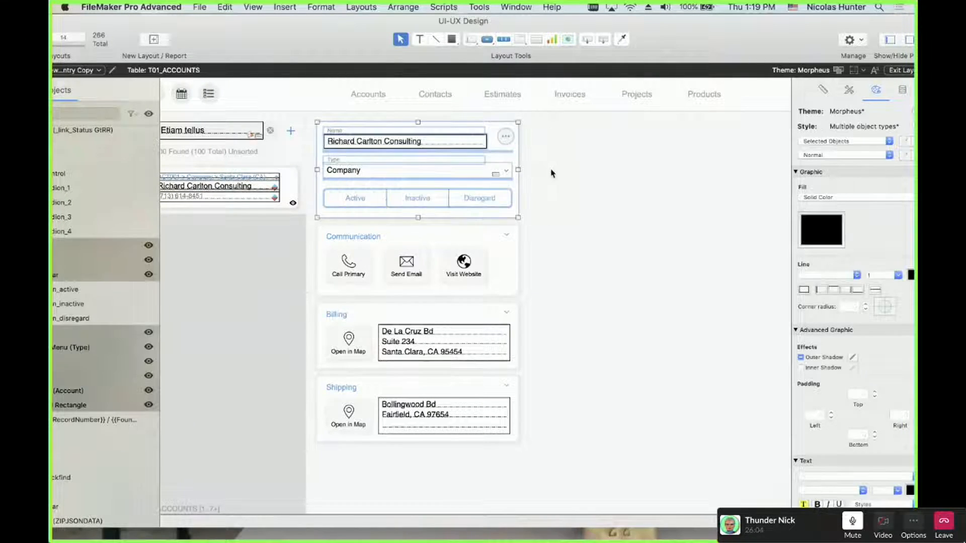
click(513, 153)
click(506, 137)
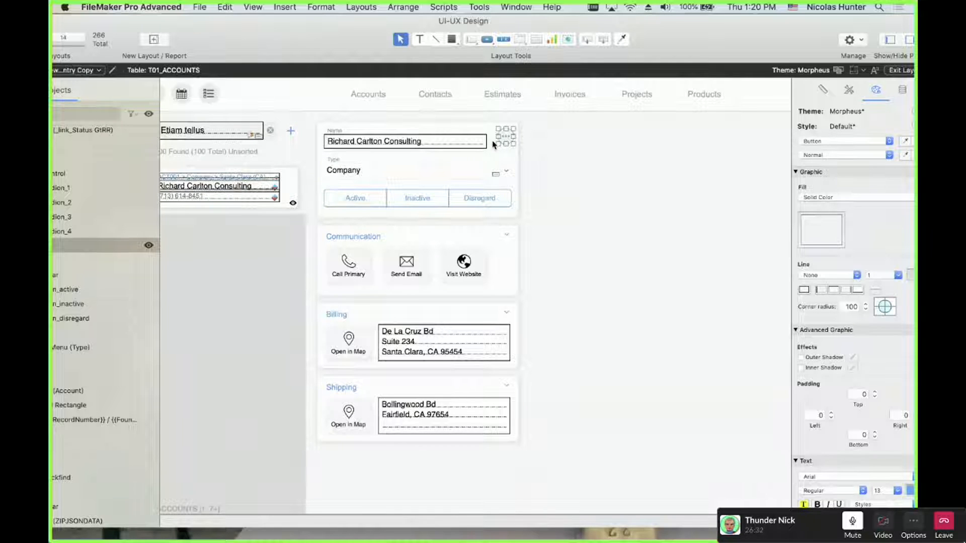
key(super+b)
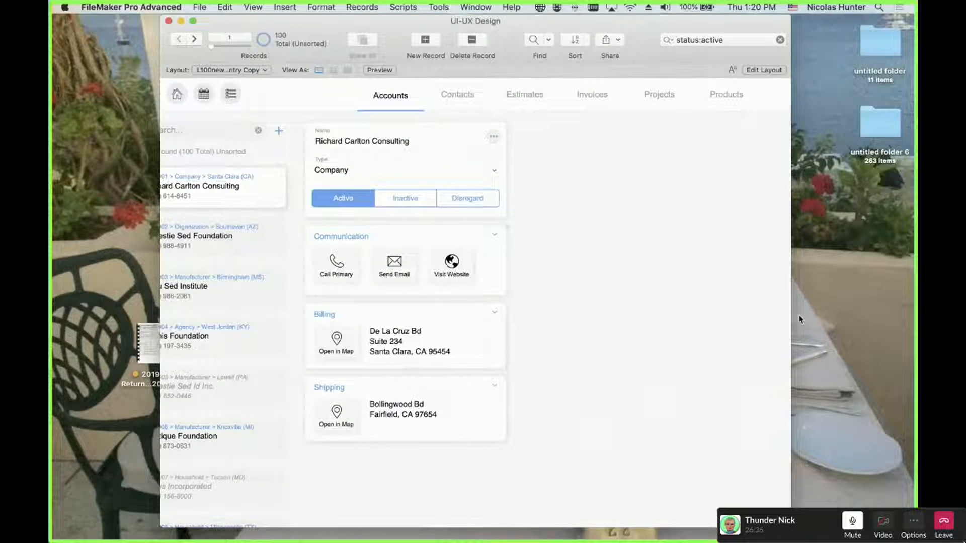
Widen the window, shift it left, and open the '…' popover with Duplicate, Print, Report, Labels and Delete
drag(793, 314, 896, 313)
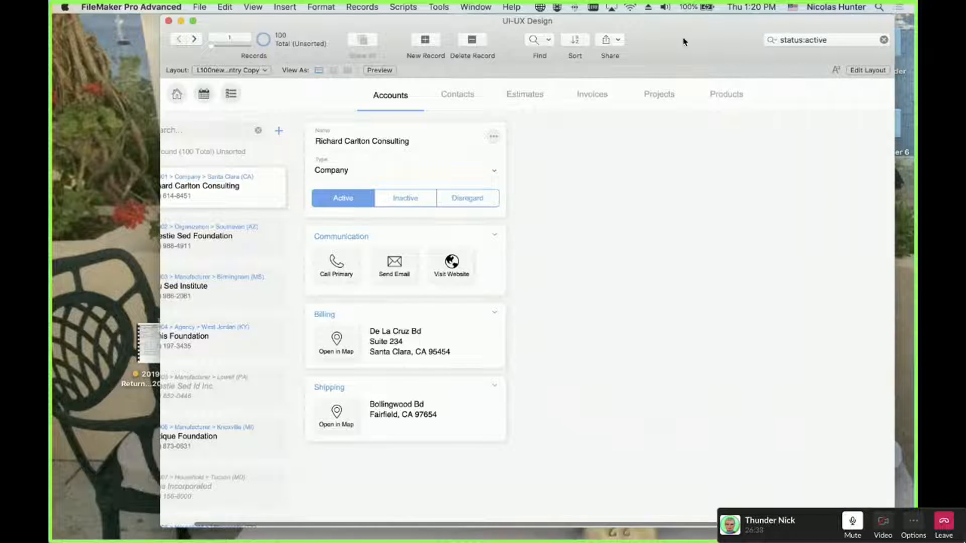
drag(683, 39, 622, 38)
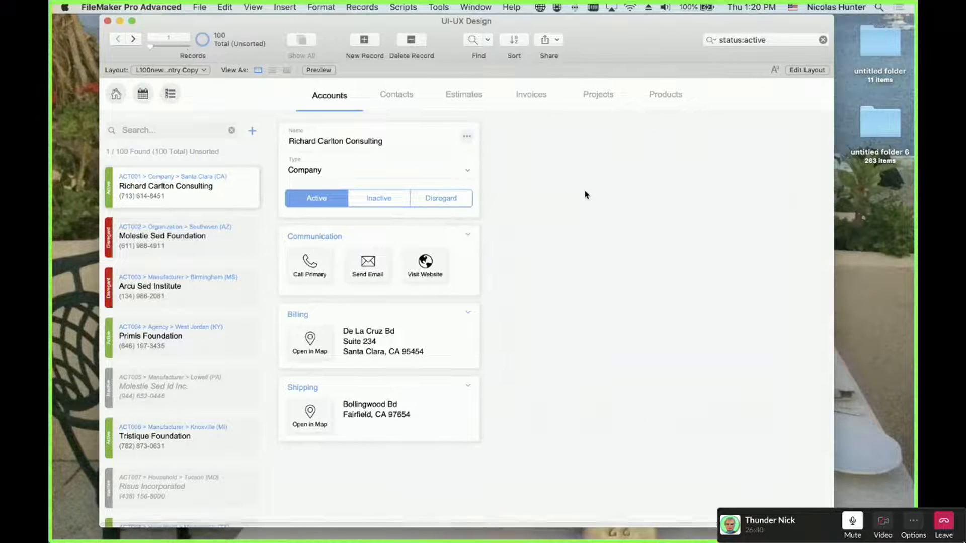
click(467, 137)
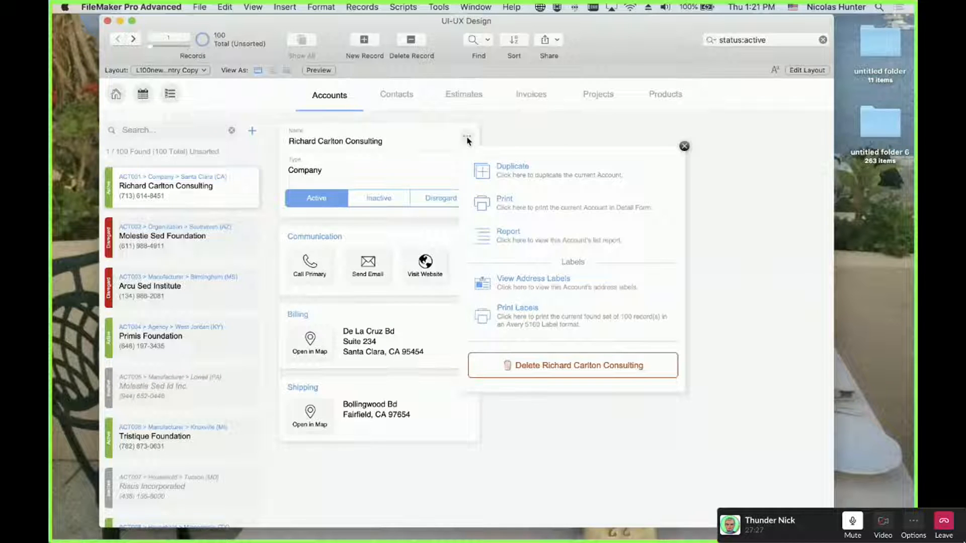
Close the actions popover with its X and nudge the window slightly left
click(683, 146)
mouse_move(616, 38)
mouse_down()
mouse_move(588, 43)
mouse_move(606, 34)
mouse_move(585, 34)
mouse_move(629, 36)
mouse_move(618, 63)
mouse_move(603, 36)
mouse_up()
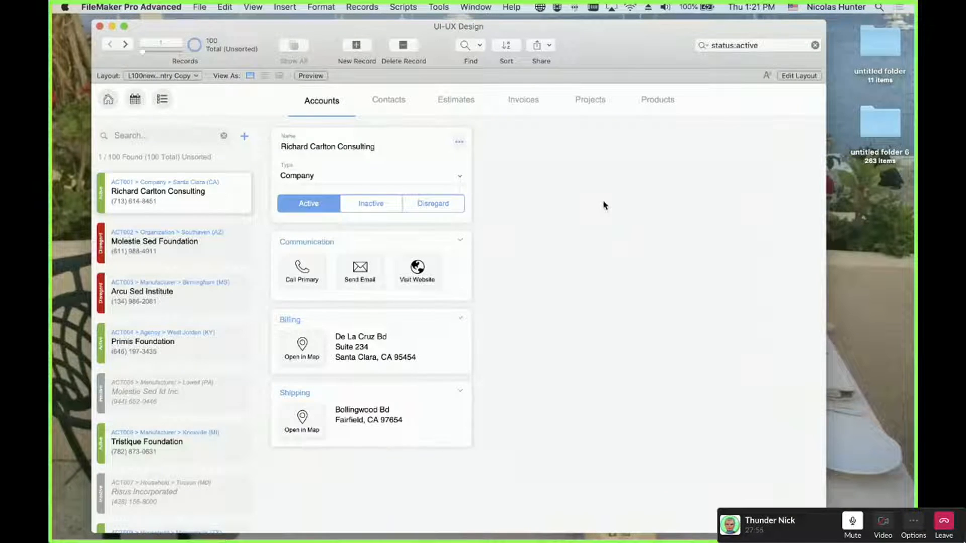
Return to Layout mode and select the accordion slide control, undoing an accidental move
key(super+l)
scroll(595, 294, right, 3)
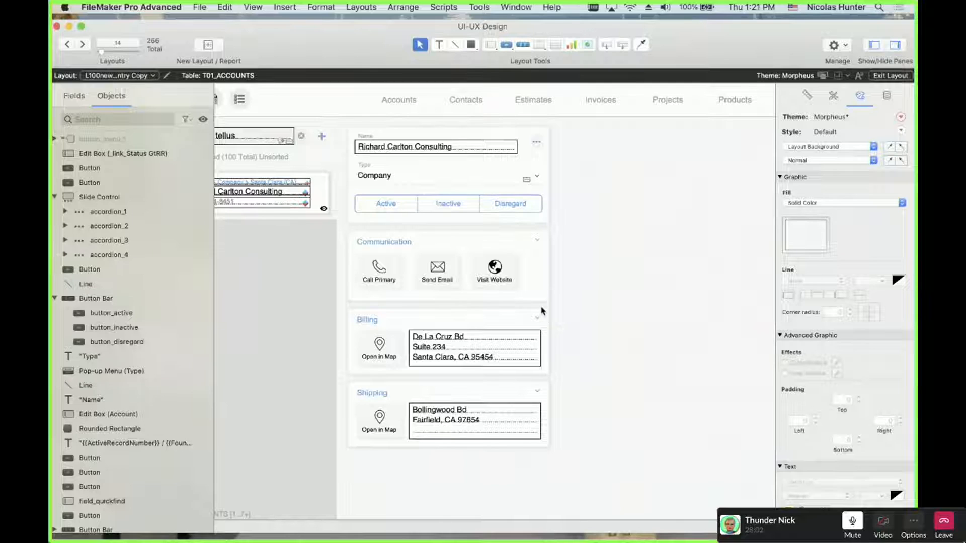
click(538, 308)
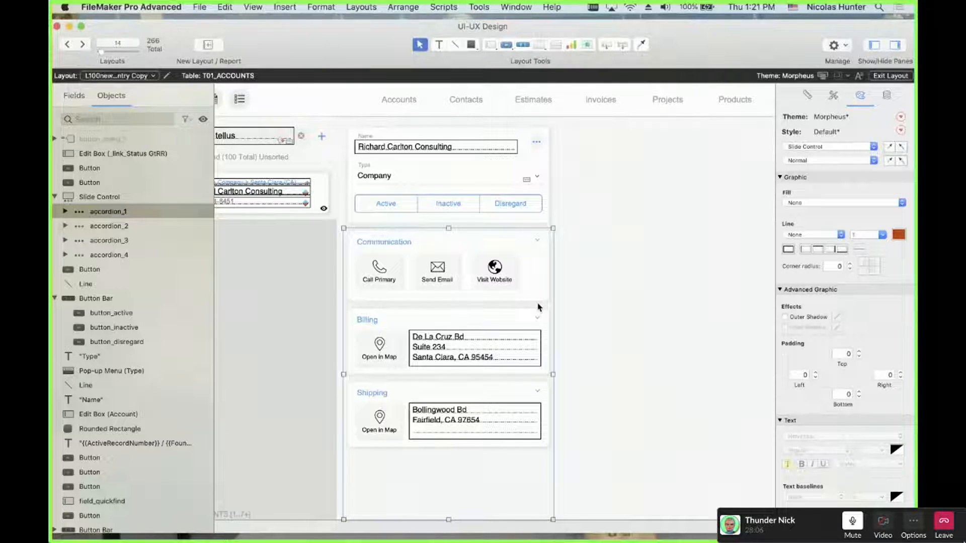
drag(538, 307, 631, 257)
key(super+z)
click(616, 267)
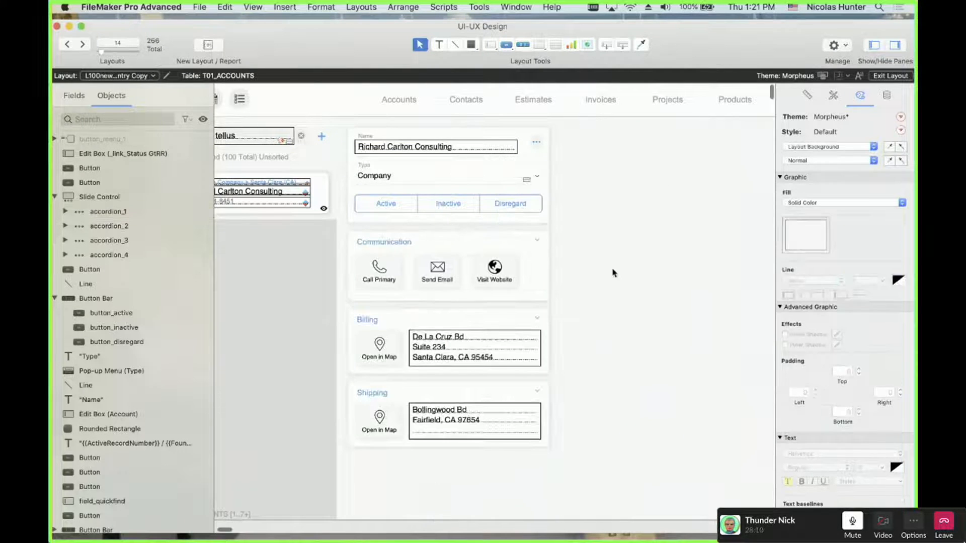
click(527, 305)
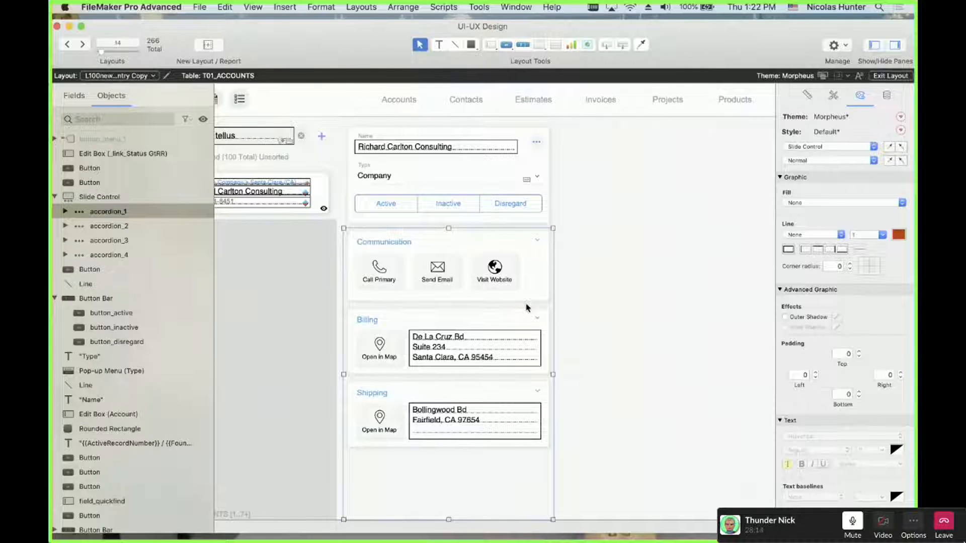
Use Slide Control Setup to display panel 2 of 4, the expanded Communication panel with phone and email fields
double_click(526, 308)
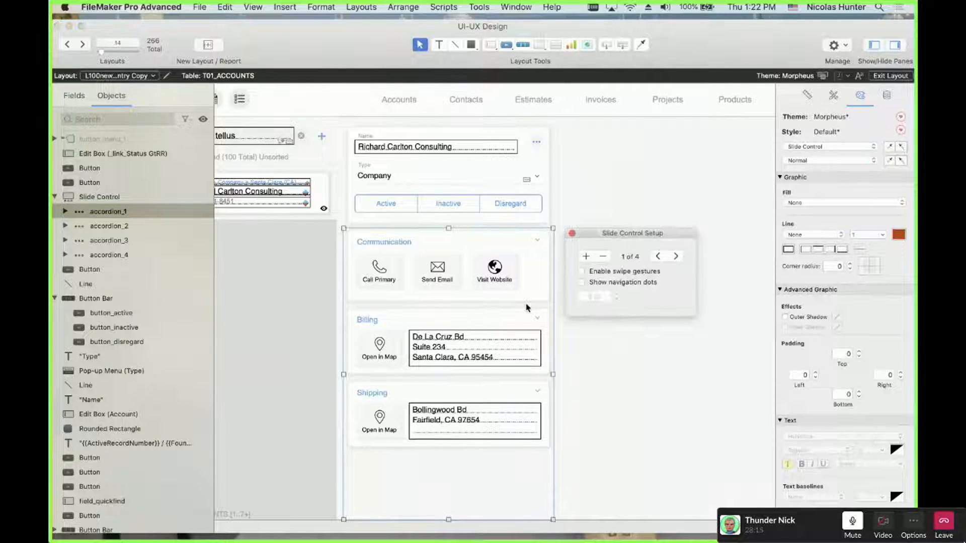
click(677, 257)
click(677, 257)
click(677, 256)
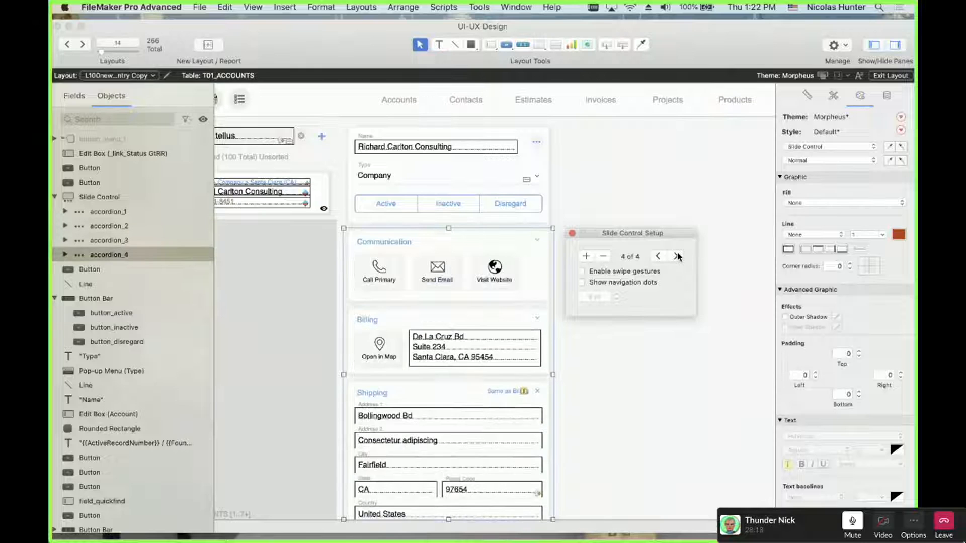
click(677, 256)
click(677, 257)
click(677, 256)
click(677, 257)
click(677, 257)
click(677, 257)
click(658, 257)
click(657, 257)
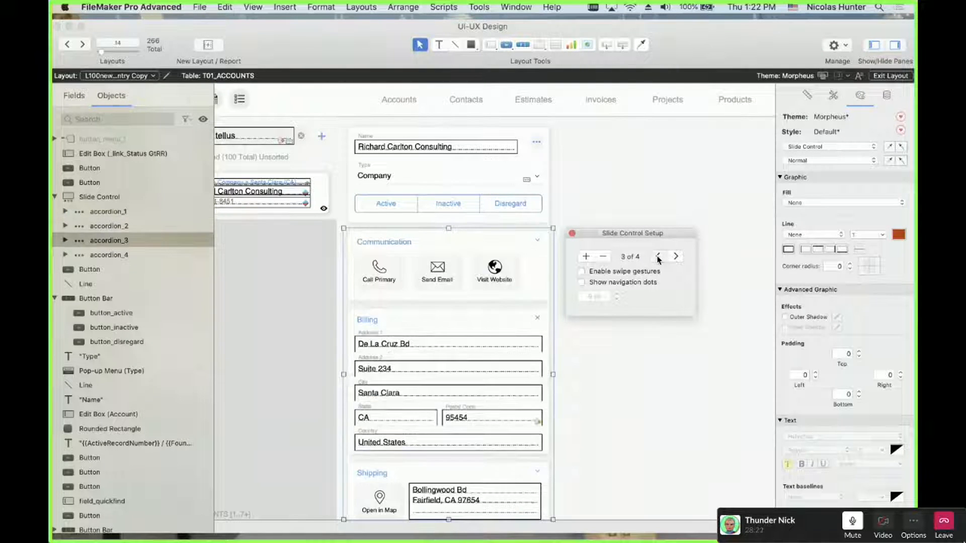
click(657, 256)
click(658, 257)
click(658, 256)
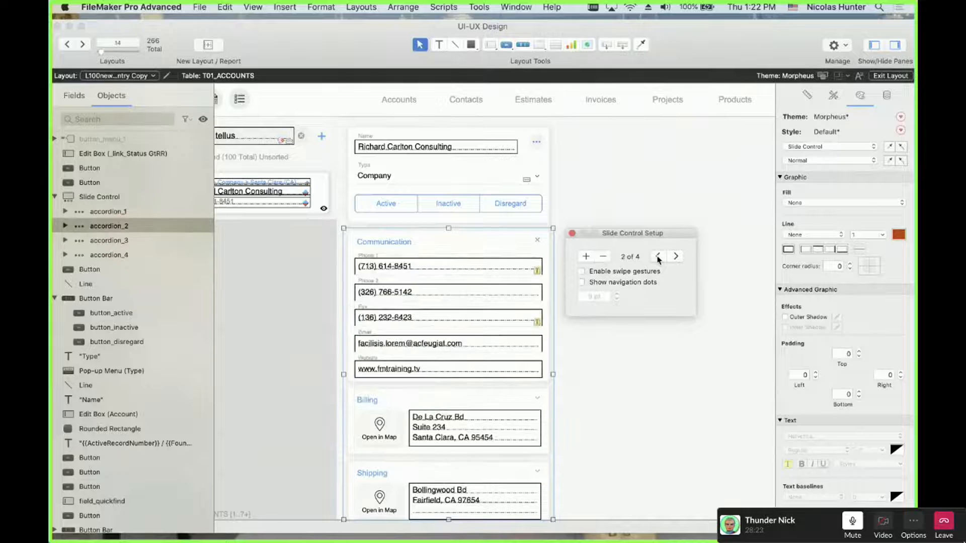
click(572, 233)
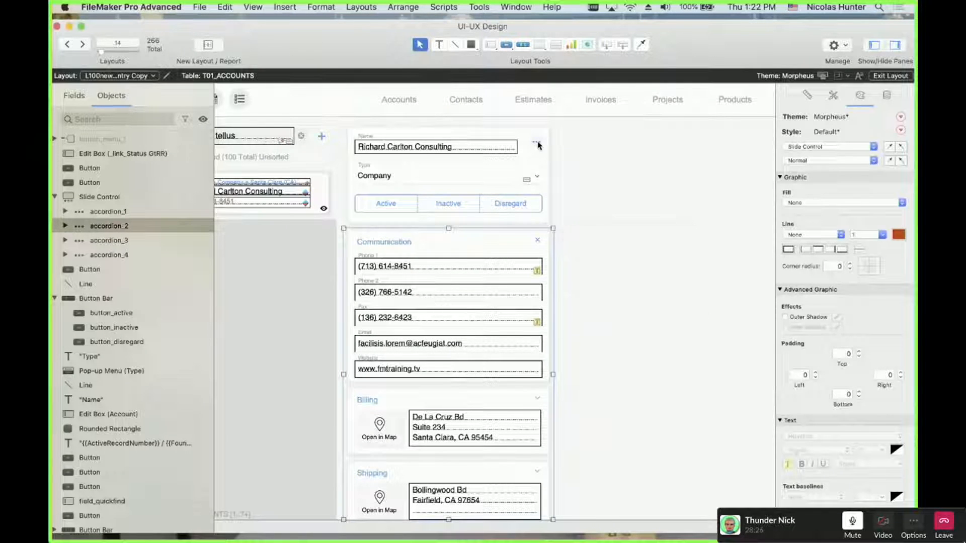
click(538, 144)
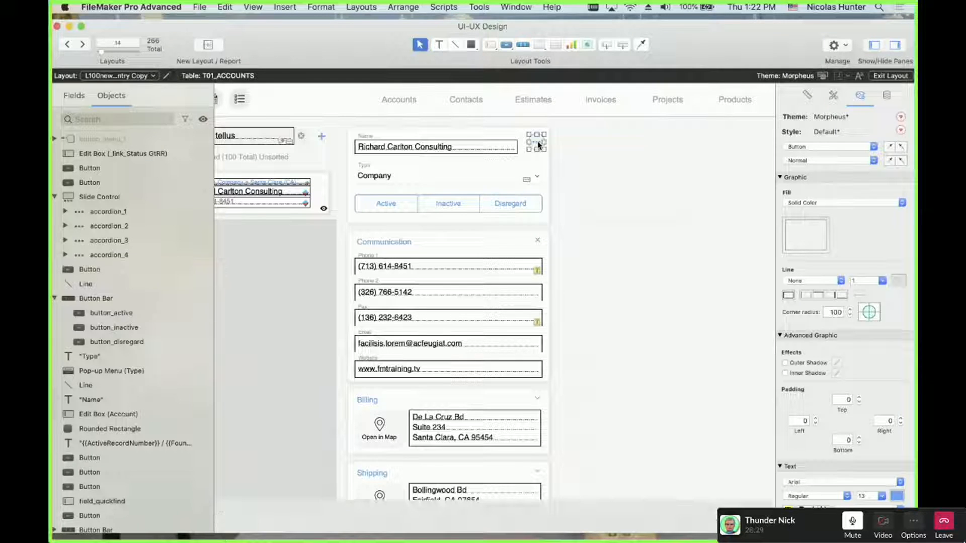
key(super+b)
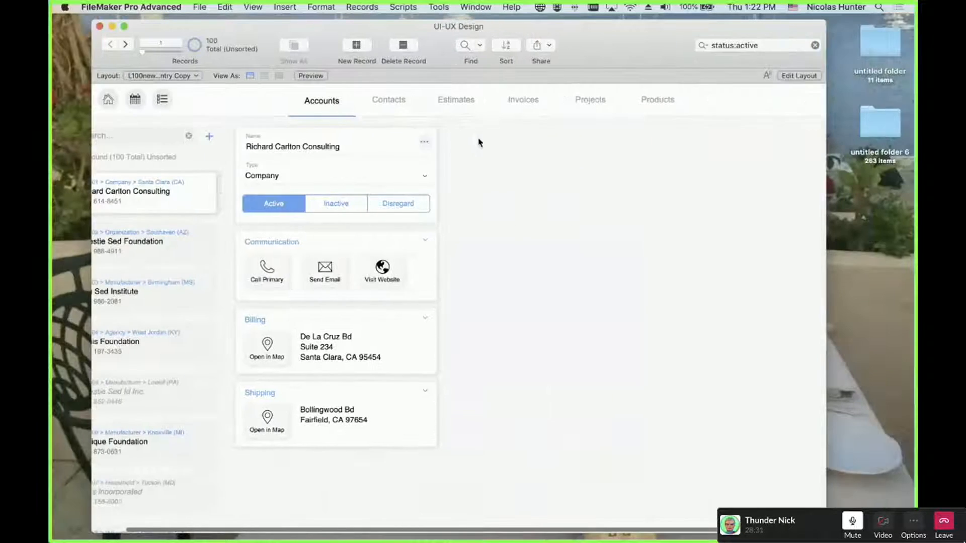
click(426, 143)
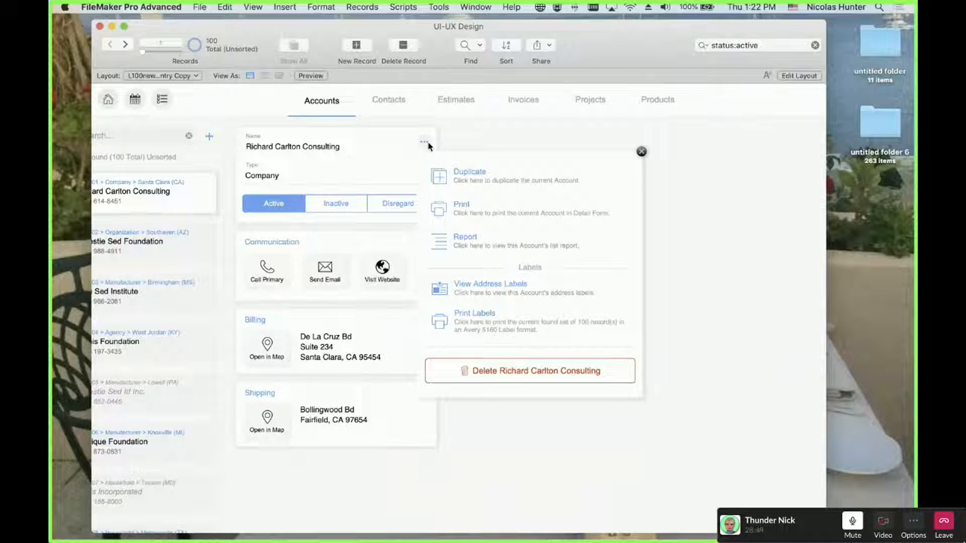
key(super+l)
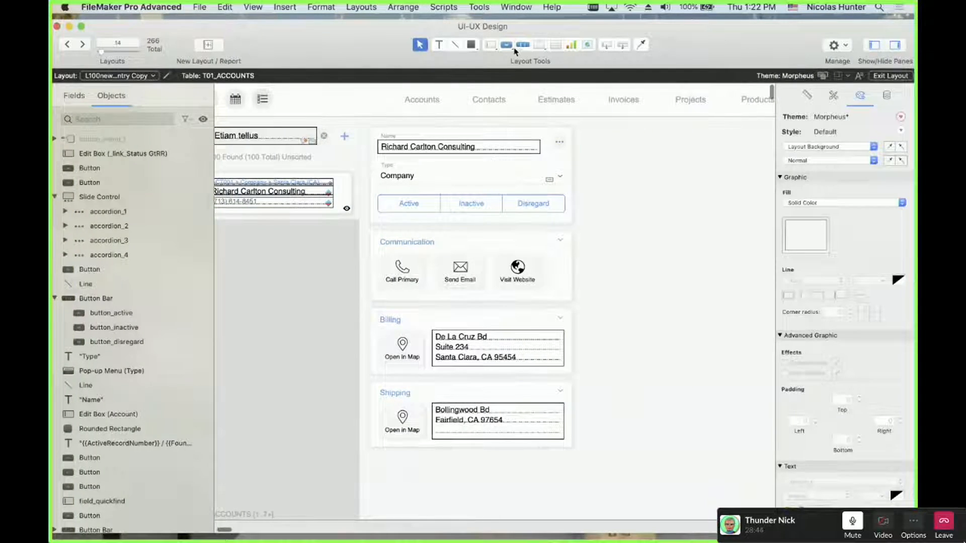
Draw a popover button right of the card and dismiss Popover Button Setup, leaving its empty panel open
drag(506, 44, 509, 76)
drag(594, 179, 638, 198)
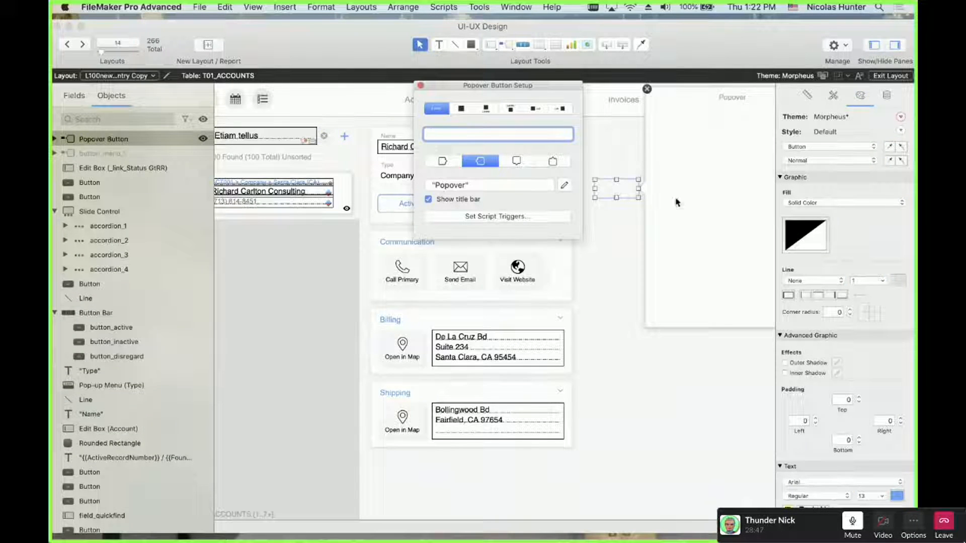
click(699, 193)
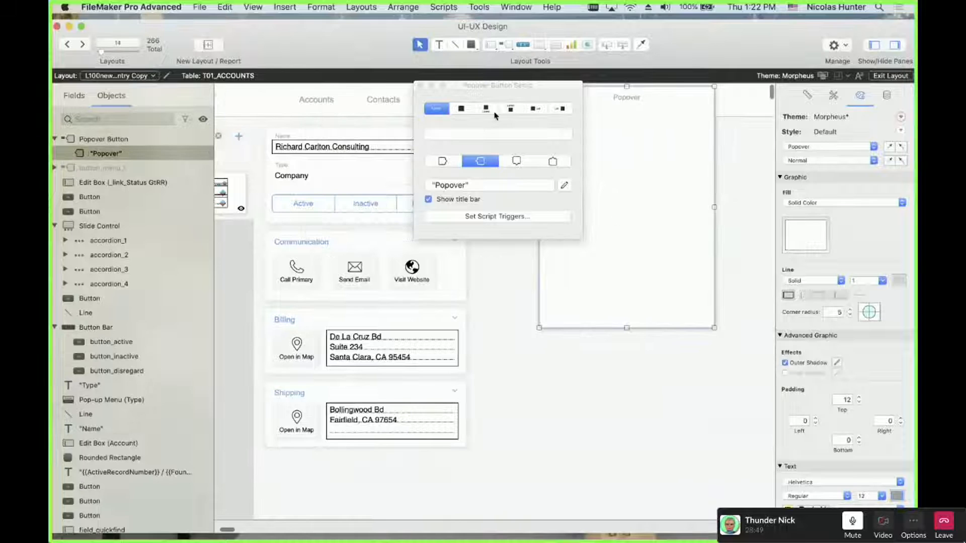
click(420, 86)
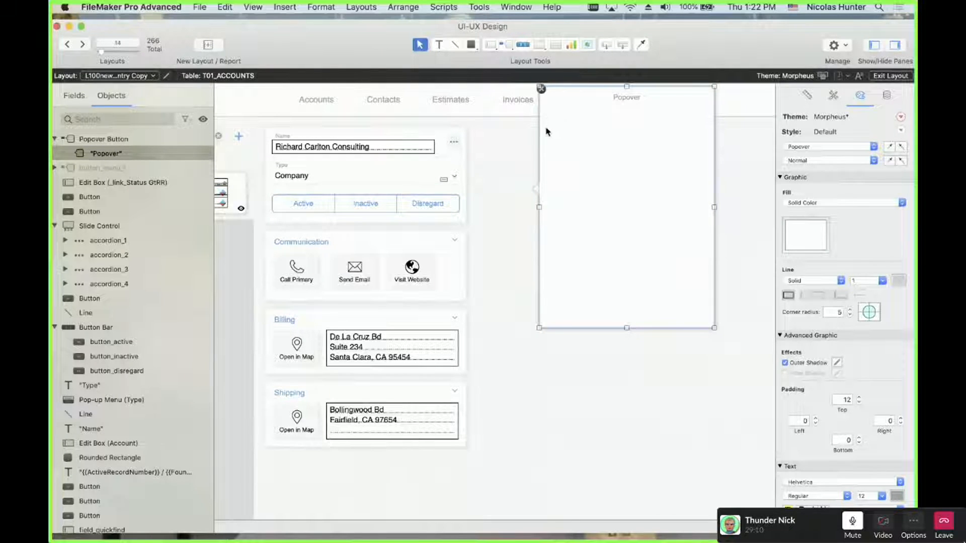
Move the new popover button to x 725 pt, y 240 pt
click(495, 215)
click(511, 191)
drag(513, 191, 548, 240)
Set the accordion slide control to show the Billing panel expanded
click(459, 312)
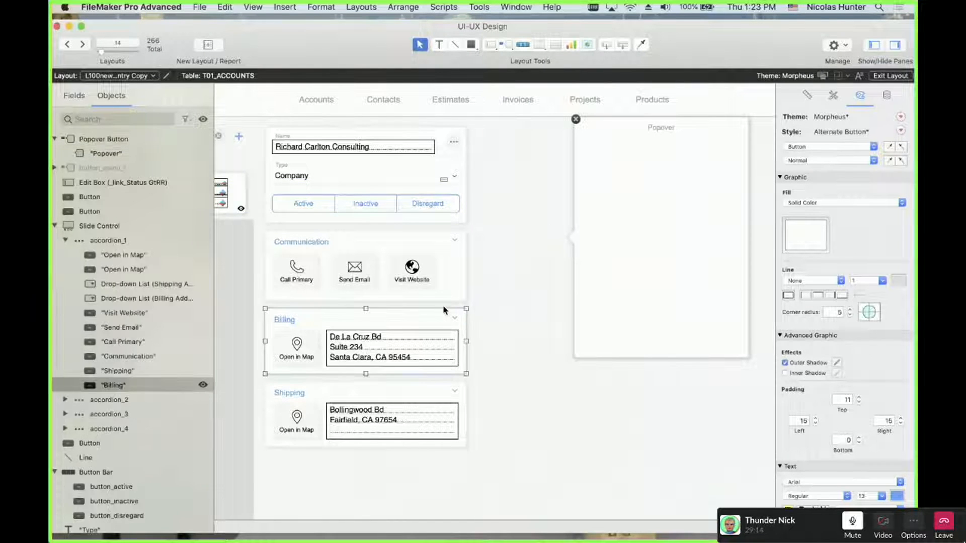
double_click(445, 309)
click(592, 257)
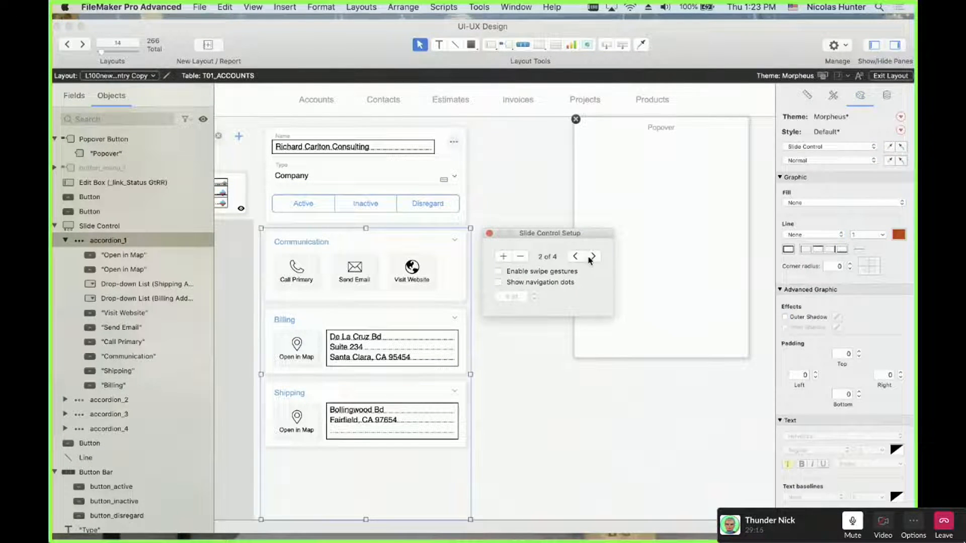
click(589, 258)
click(589, 258)
click(489, 232)
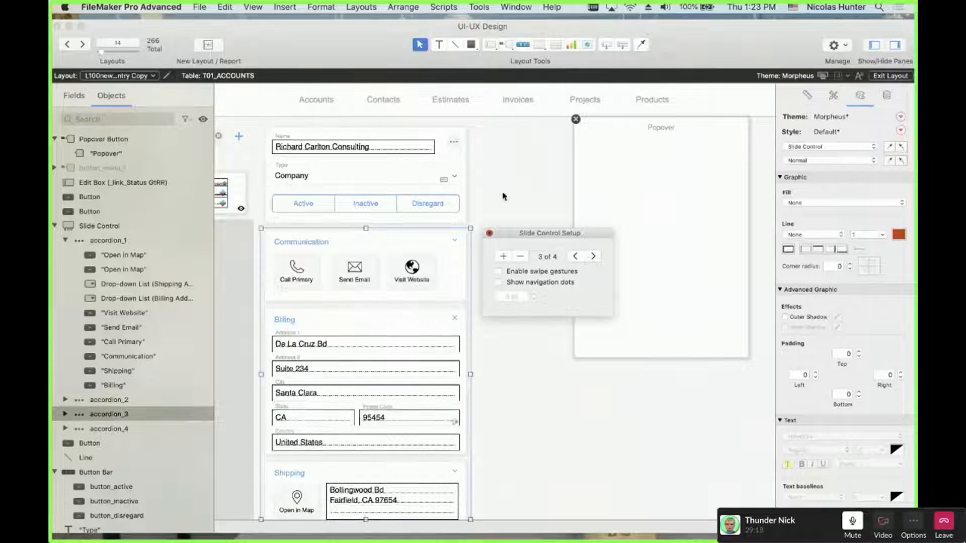
click(522, 204)
Nudge the popover button left, draw a small rectangle inside its panel, and close the popover
click(534, 237)
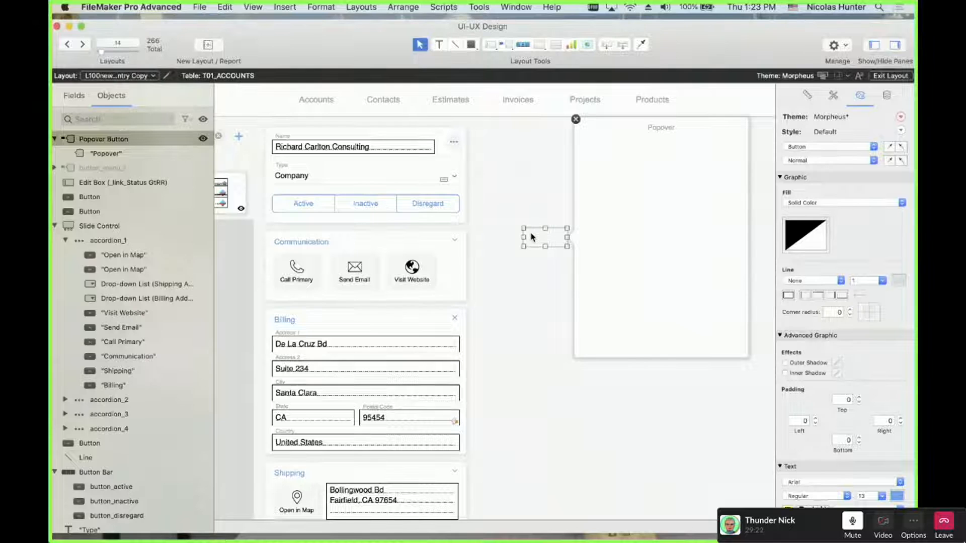
drag(533, 237, 523, 251)
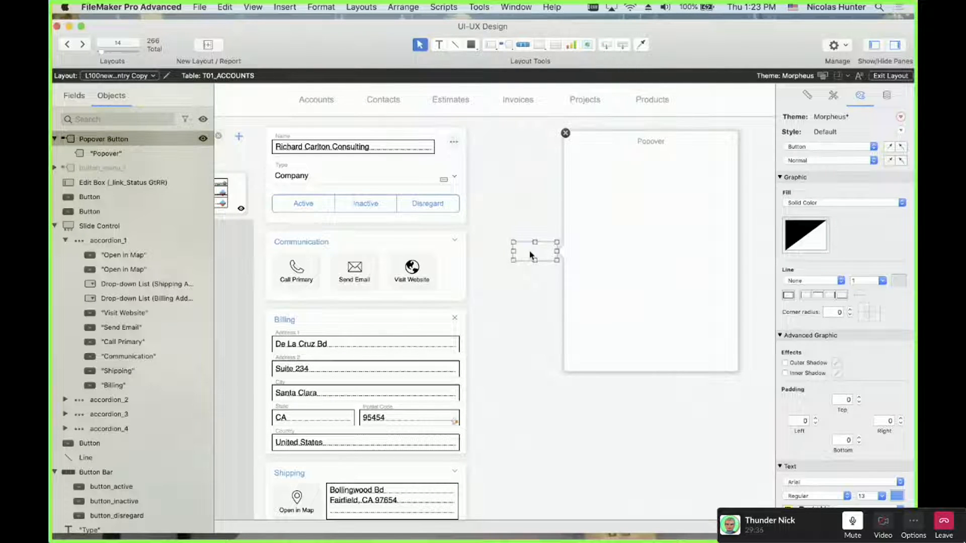
click(639, 235)
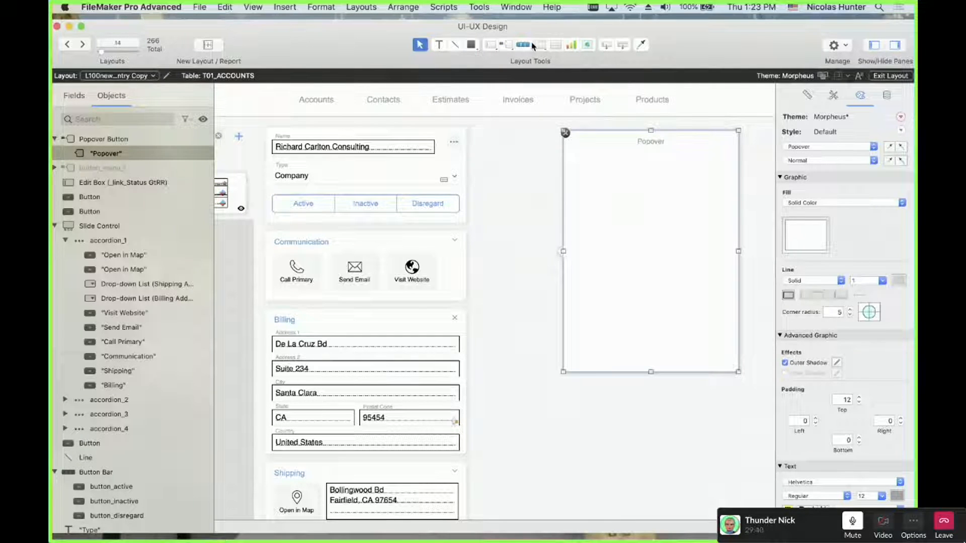
click(470, 44)
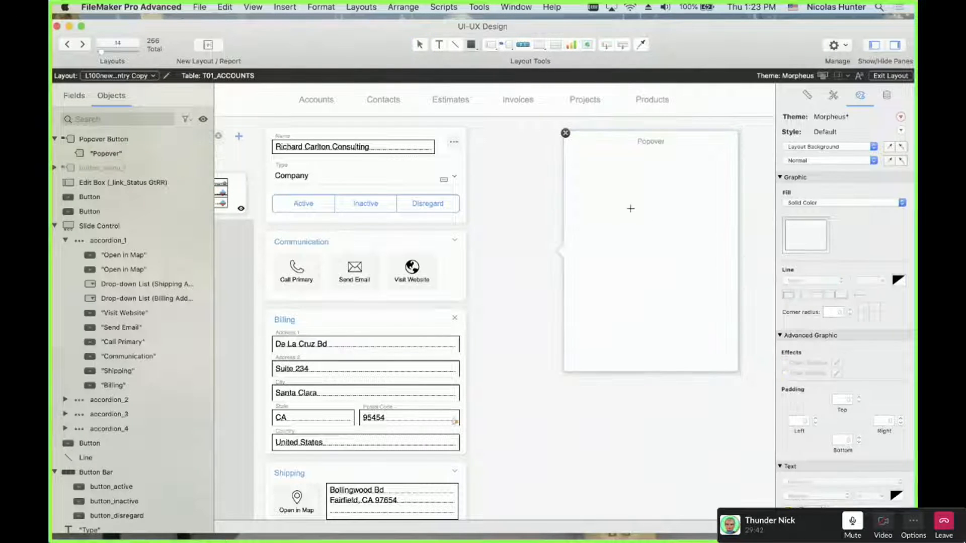
drag(623, 205, 684, 250)
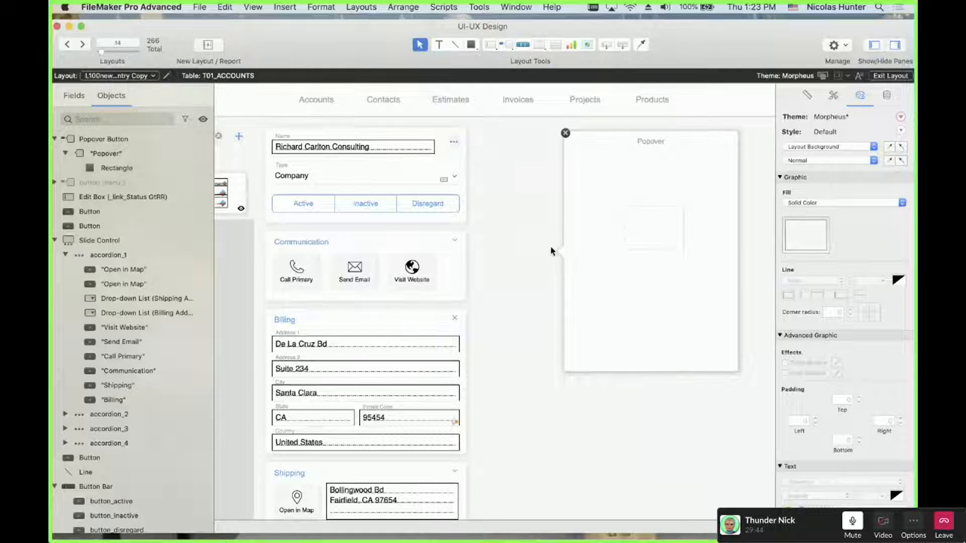
click(540, 253)
click(493, 160)
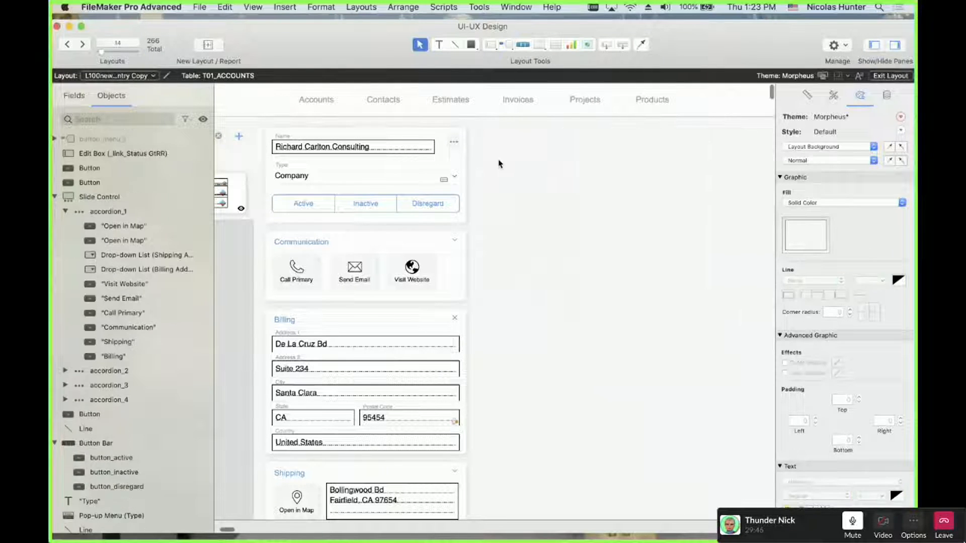
In Browse mode, check and close the '…' actions popover, then move the window down-right and activate the desktop
key(super+b)
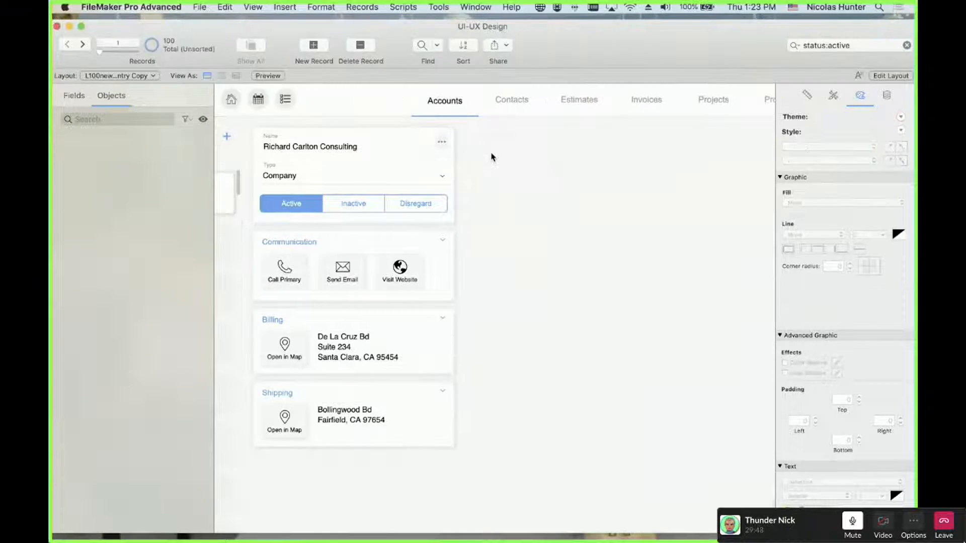
click(425, 142)
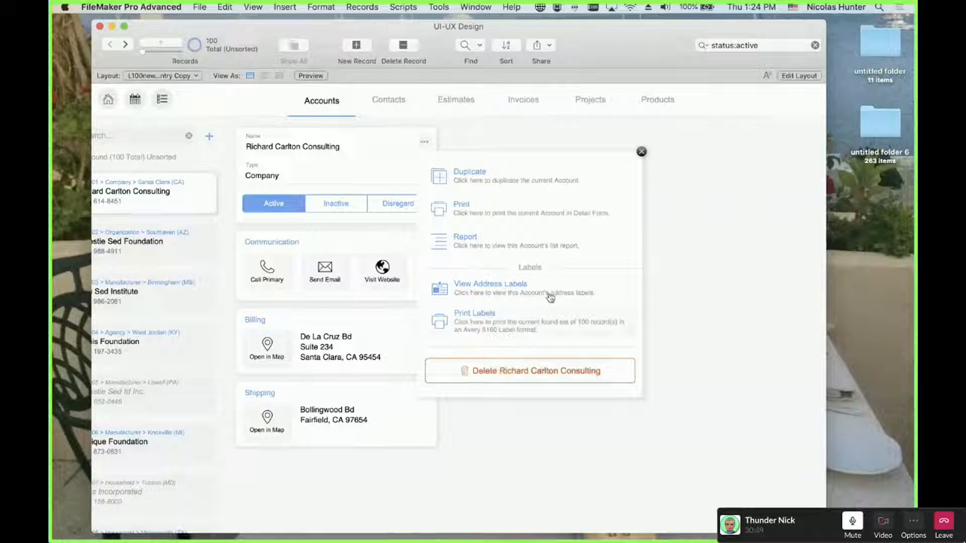
click(641, 152)
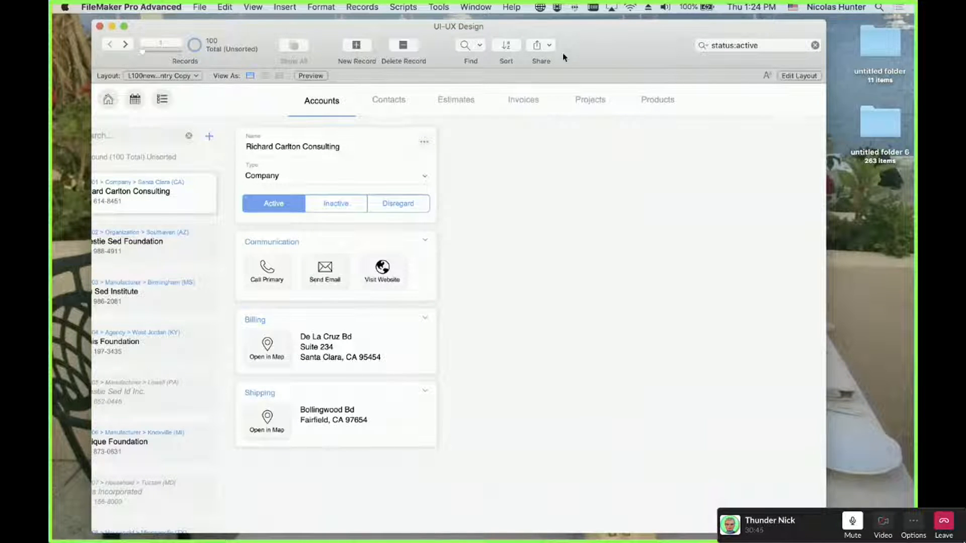
drag(568, 55, 588, 181)
click(708, 119)
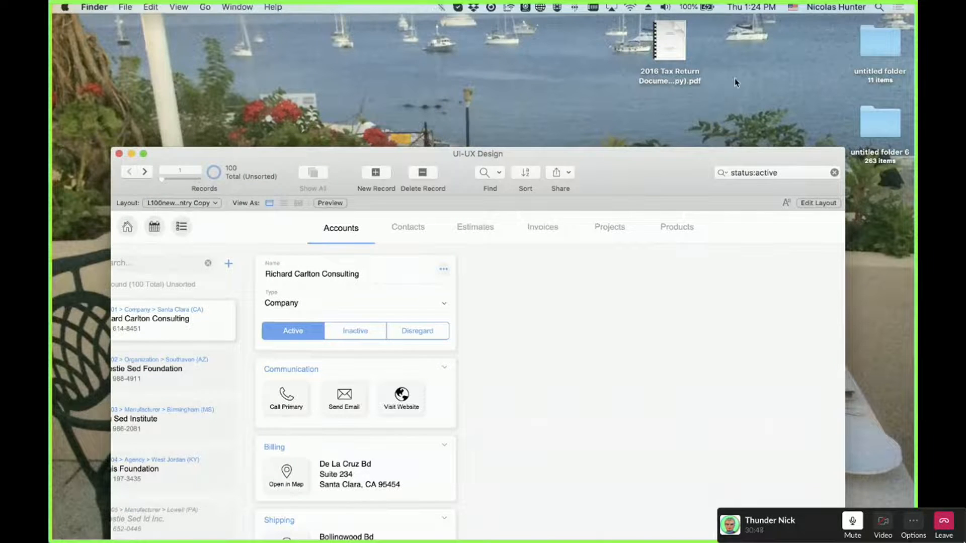
Open the untitled folder and reset its Finder toolbar to the default set, removing New Folder
click(884, 41)
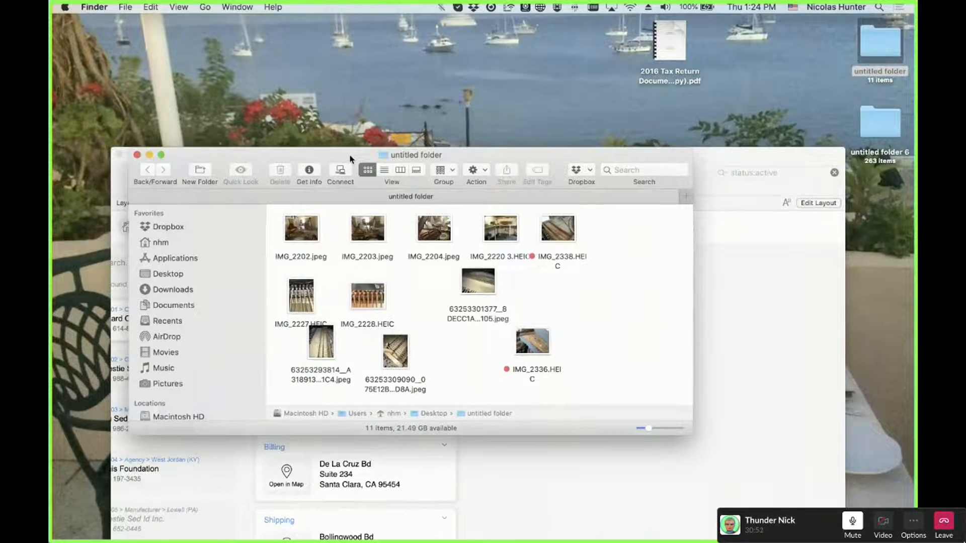
drag(349, 157, 372, 96)
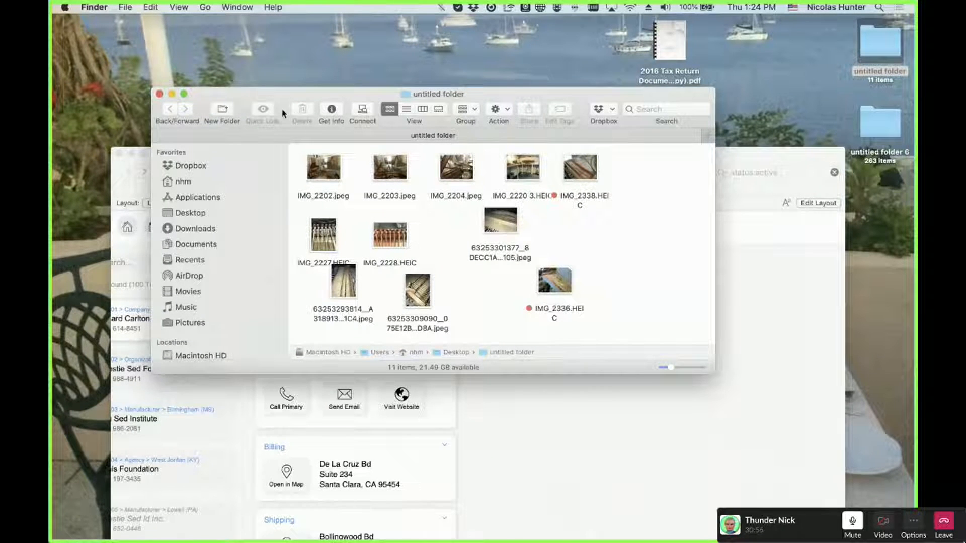
drag(278, 100, 312, 97)
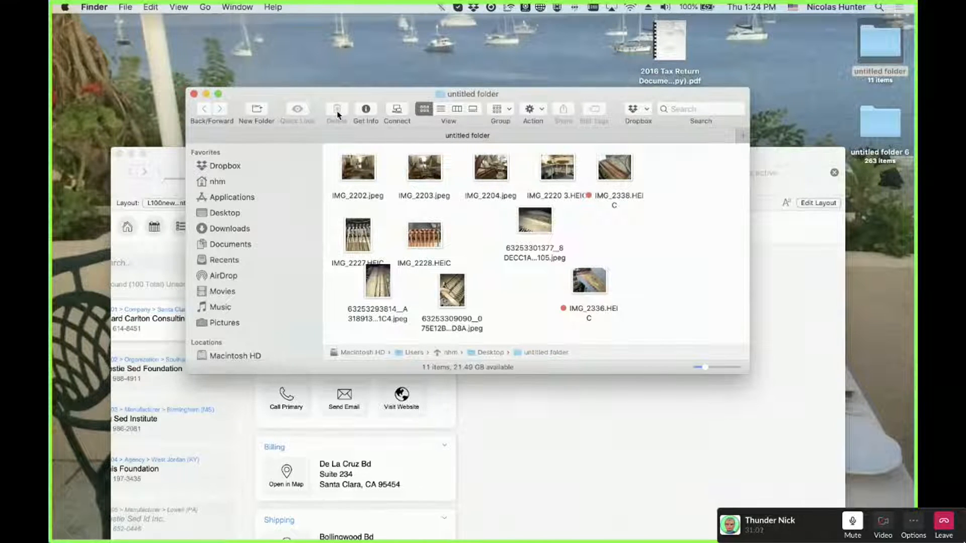
right_click(328, 96)
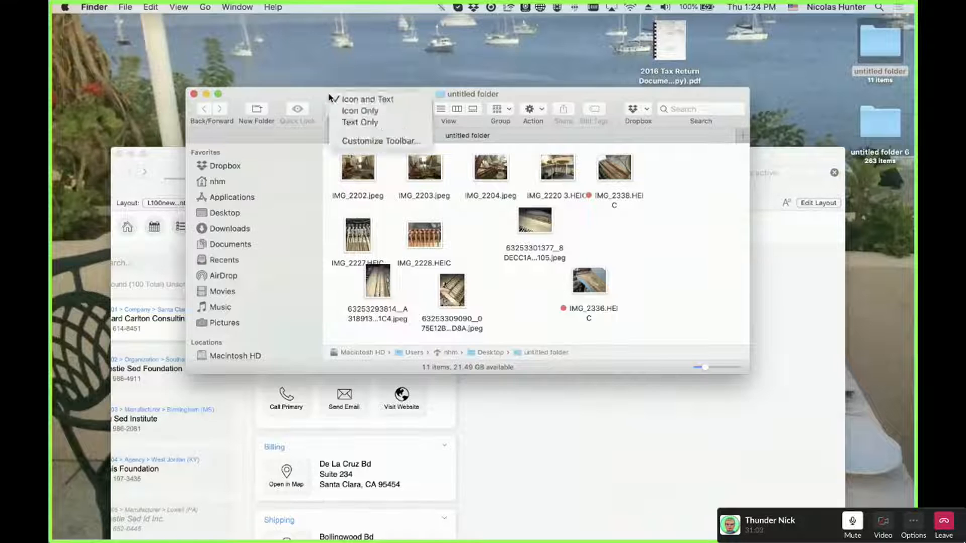
click(342, 142)
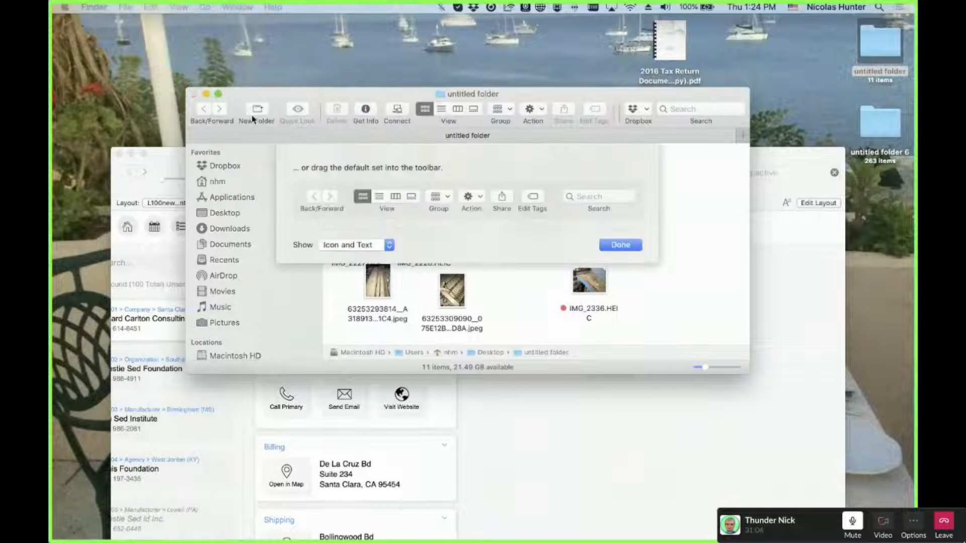
drag(256, 110, 423, 410)
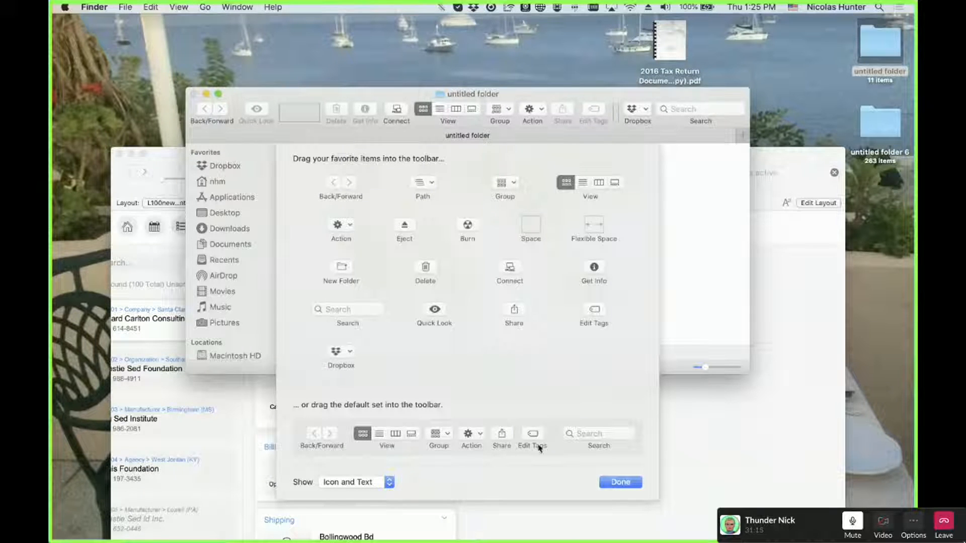
drag(538, 448, 467, 114)
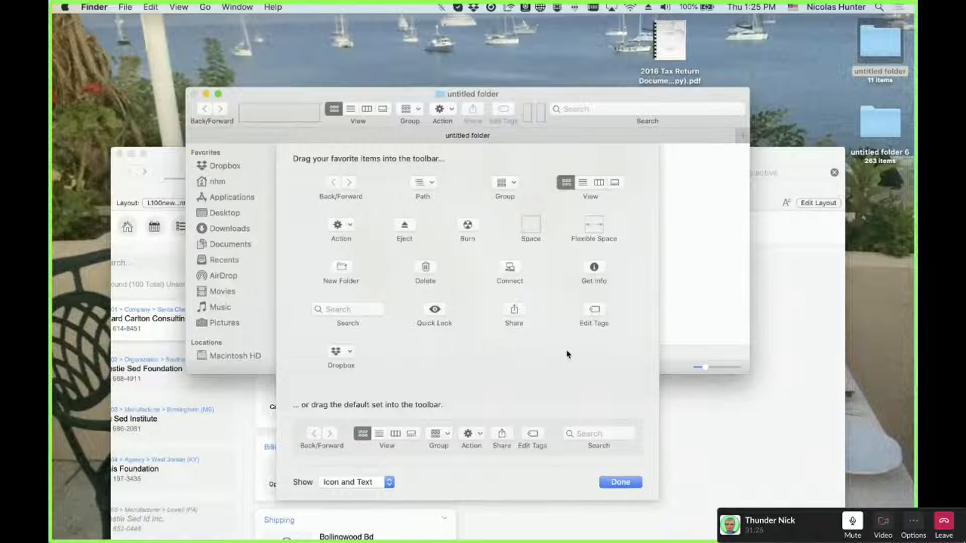
Move the Finder window right and bring the FileMaker window back in front, shifted up and left
drag(347, 100, 718, 85)
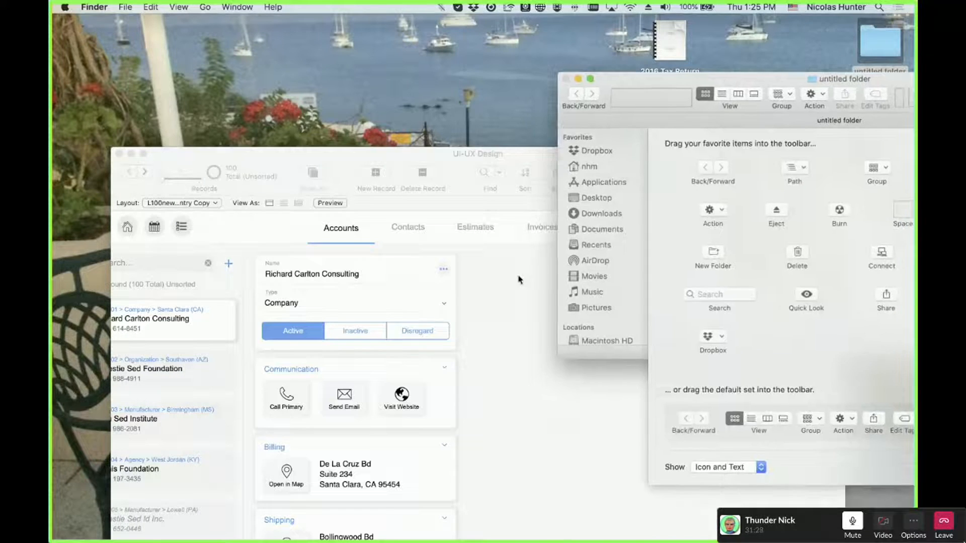
click(517, 276)
drag(468, 157, 457, 24)
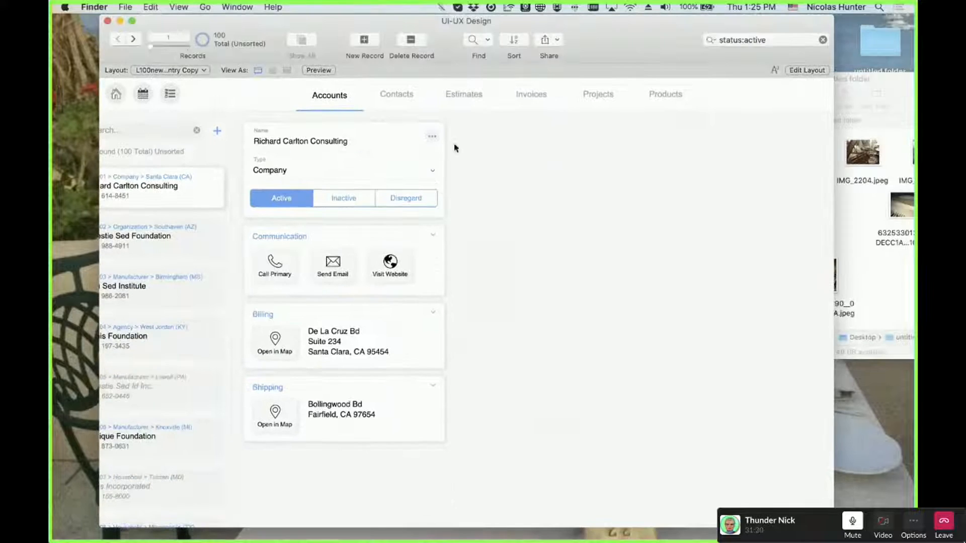
Close the Finder folder window and bring FileMaker back to the front
click(608, 54)
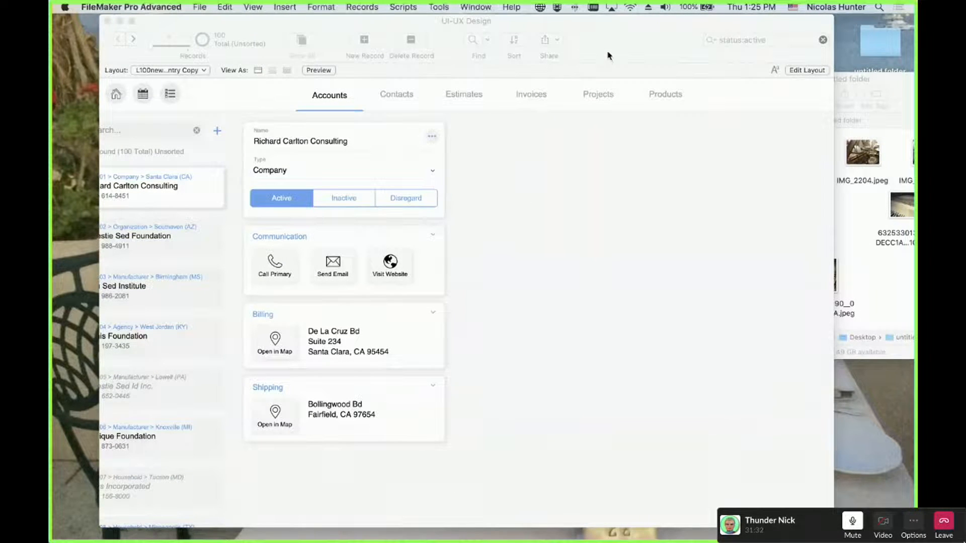
drag(597, 28, 594, 64)
click(859, 235)
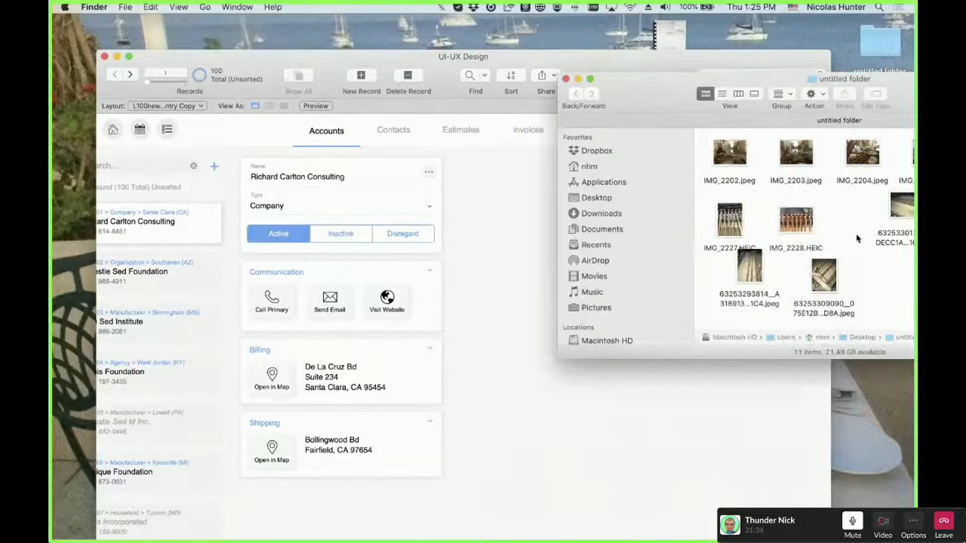
click(567, 80)
click(561, 272)
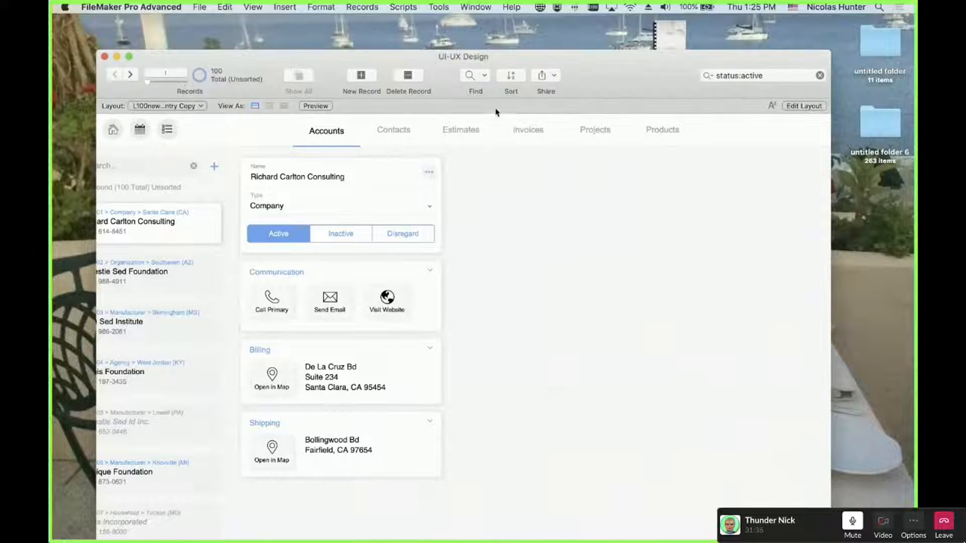
drag(570, 86, 565, 56)
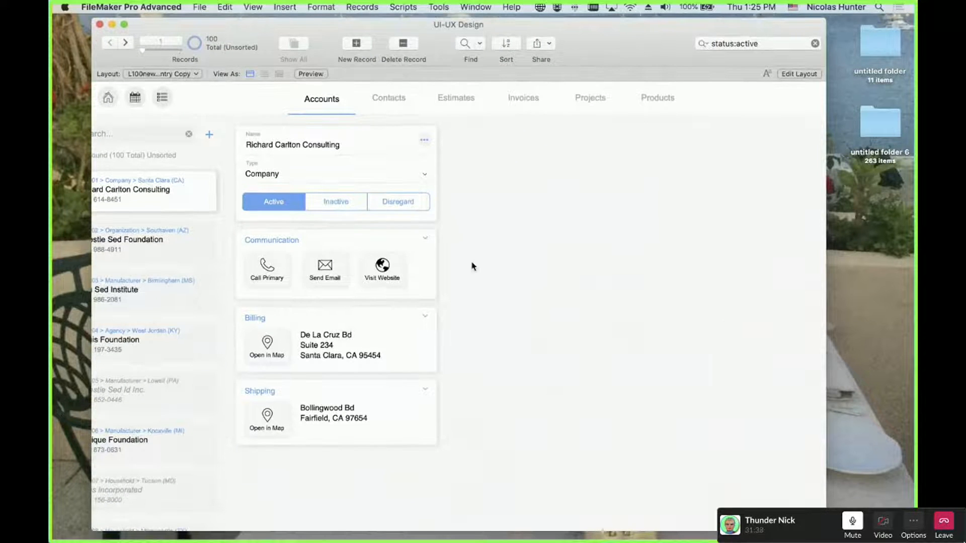
scroll(472, 265, left, 3)
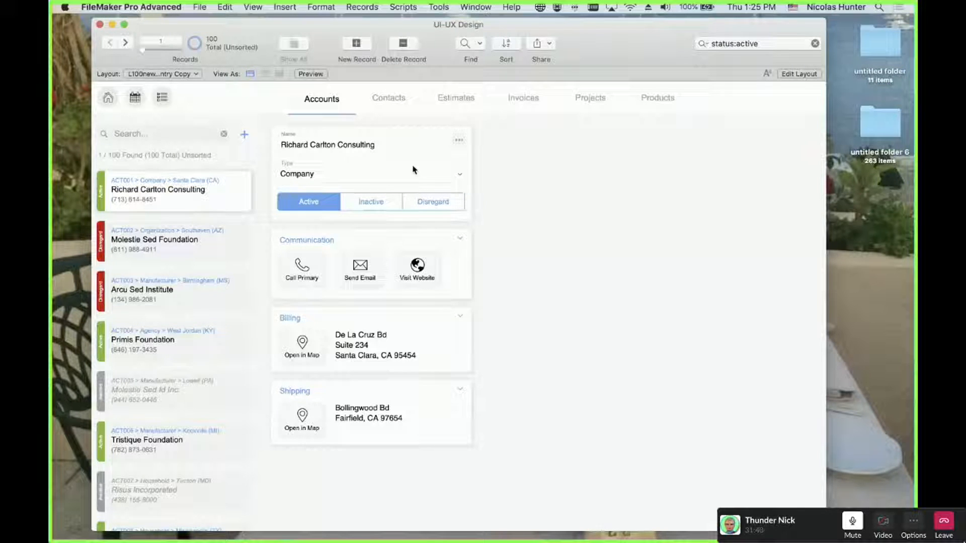
Retest the record's actions popover by opening, closing and reopening it
click(459, 141)
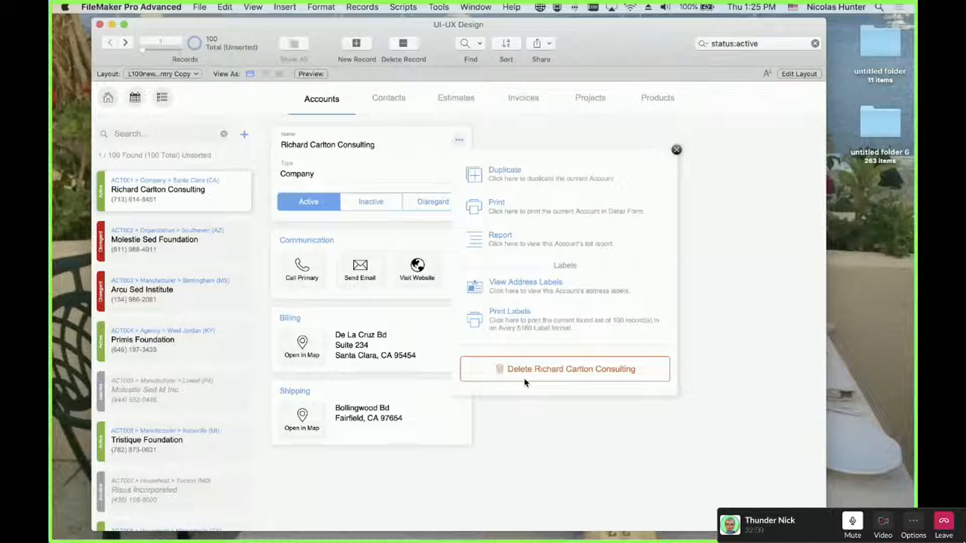
click(531, 429)
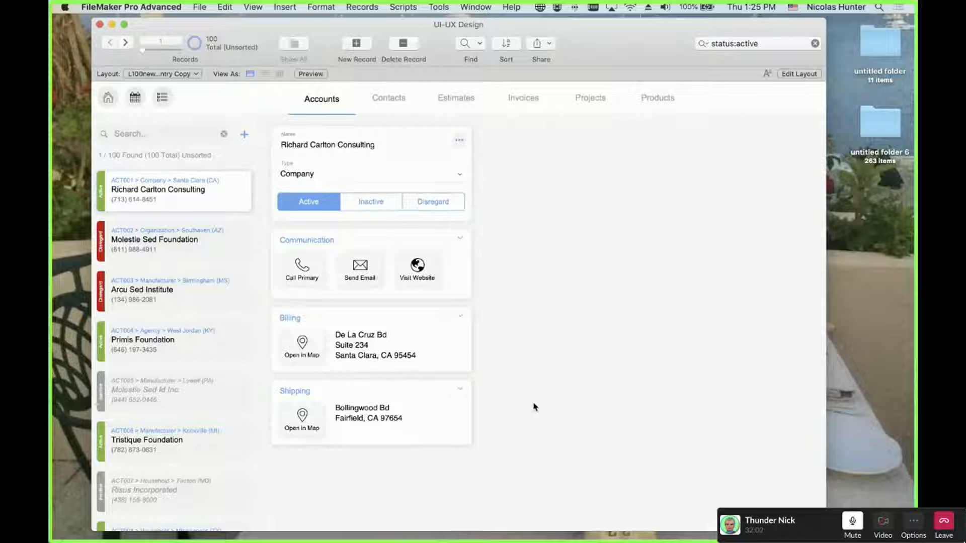
click(459, 140)
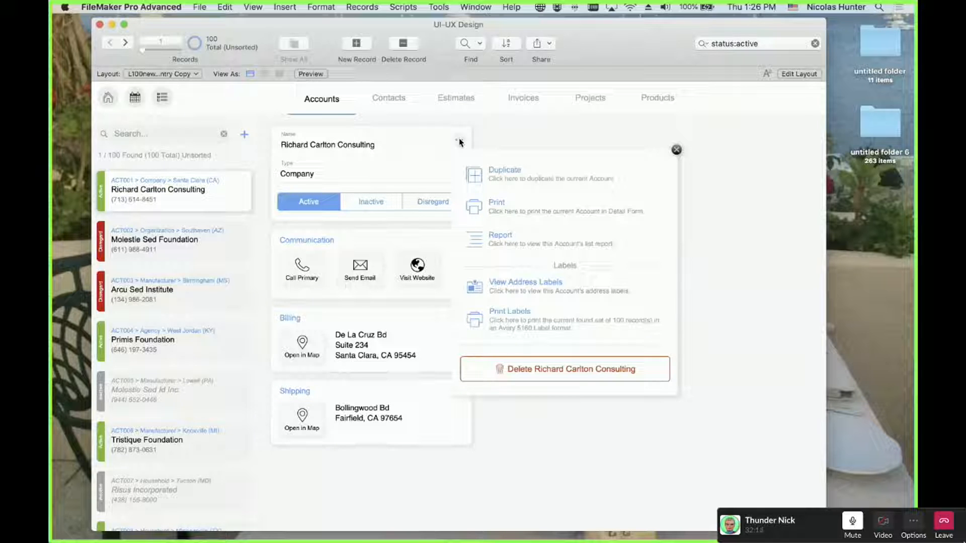
Return to Layout mode and draw a new 65 × 30 pt popover button
key(super+l)
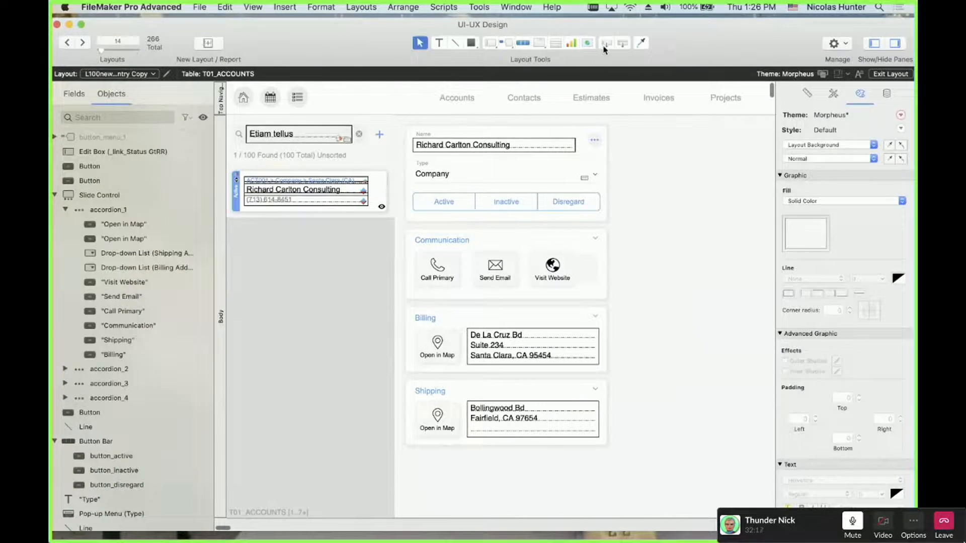
click(509, 43)
drag(645, 207, 683, 224)
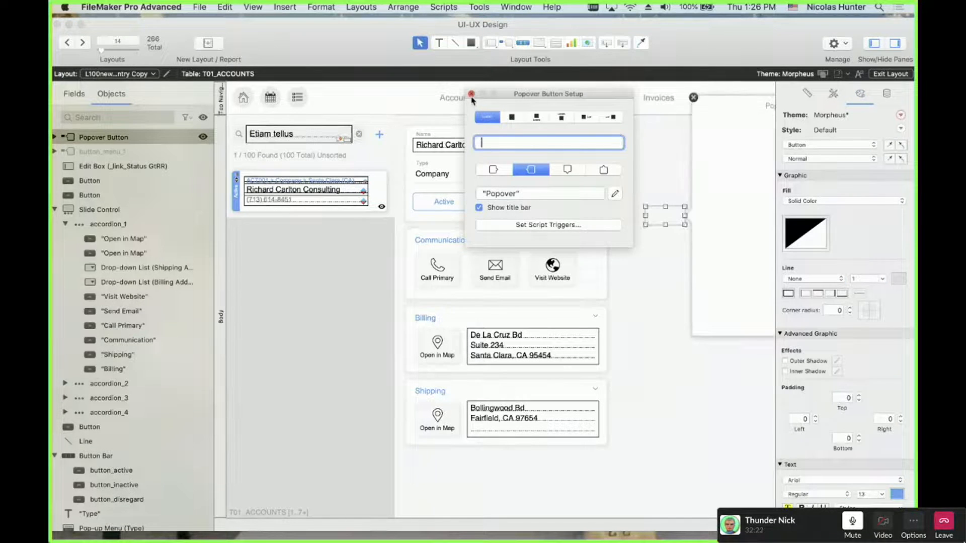
Enter 'sdsd' for the new popover button and close its settings
text(sdsd)
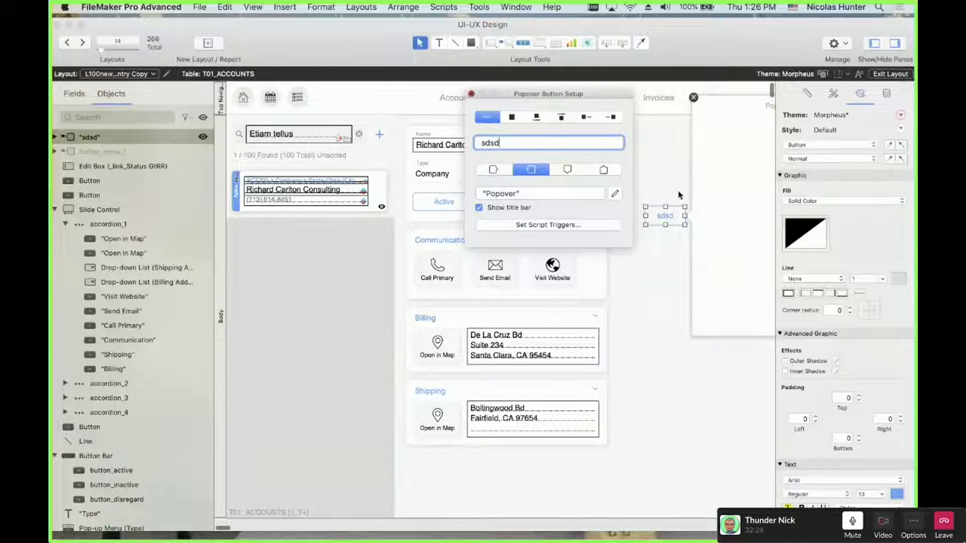
click(656, 182)
scroll(651, 178, right, 5)
click(609, 204)
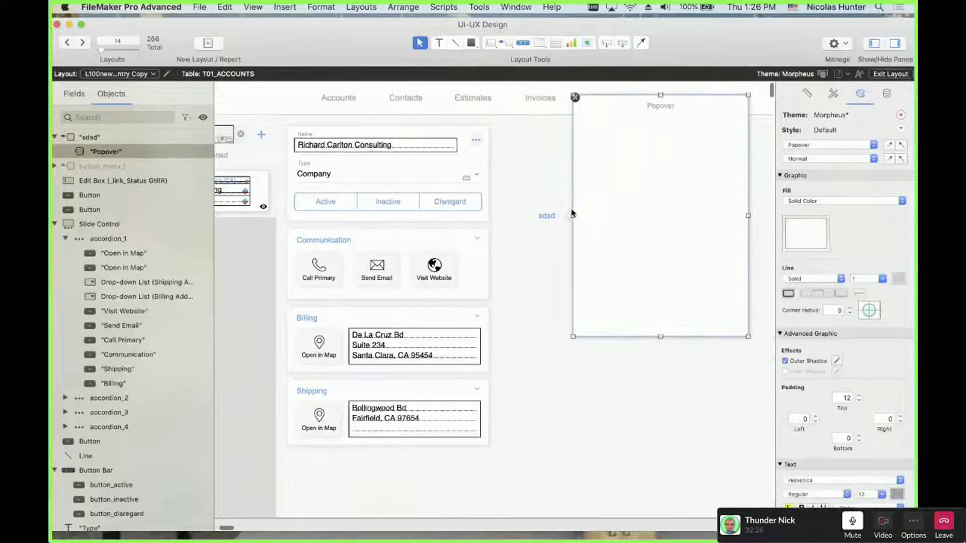
click(553, 253)
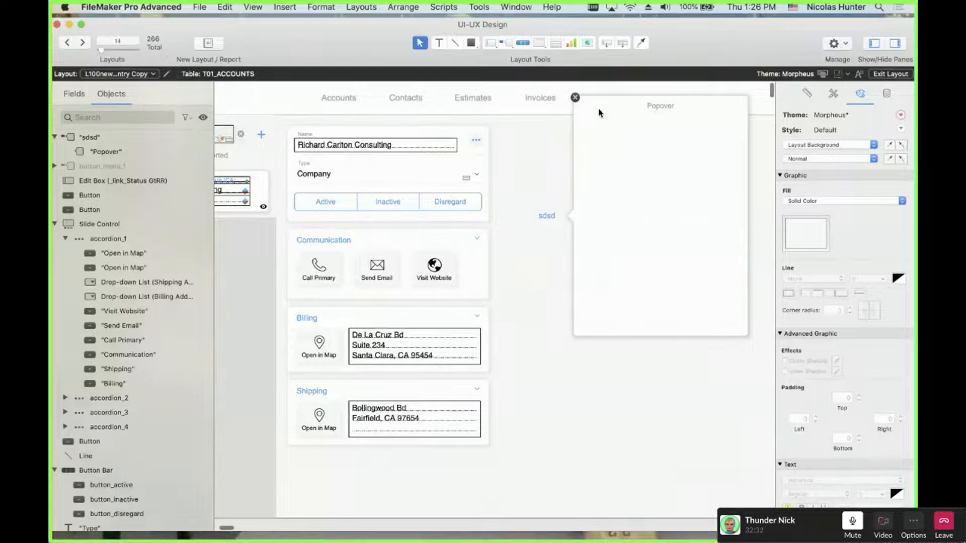
Move the sdsd button lower and try popover positions, settling on opening below it
click(547, 213)
drag(547, 213, 539, 282)
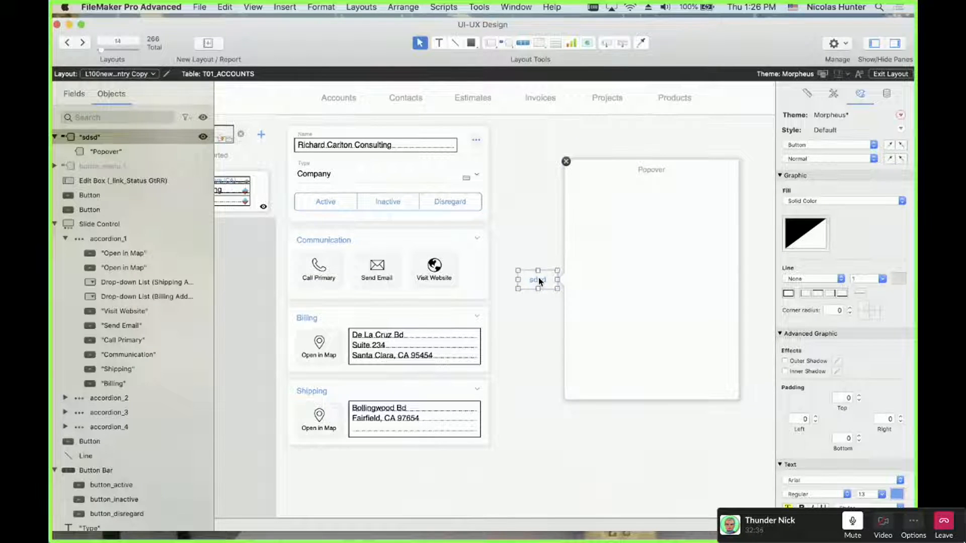
double_click(539, 281)
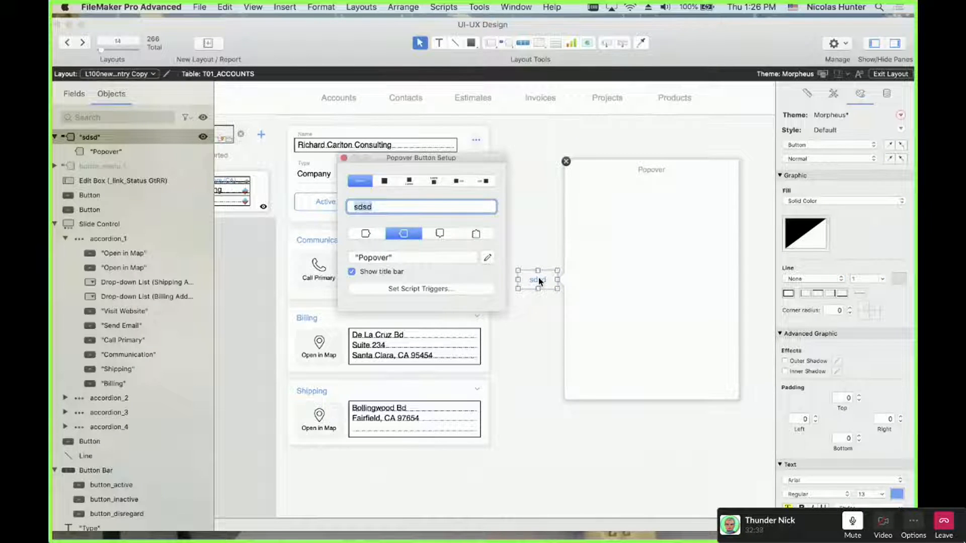
click(439, 233)
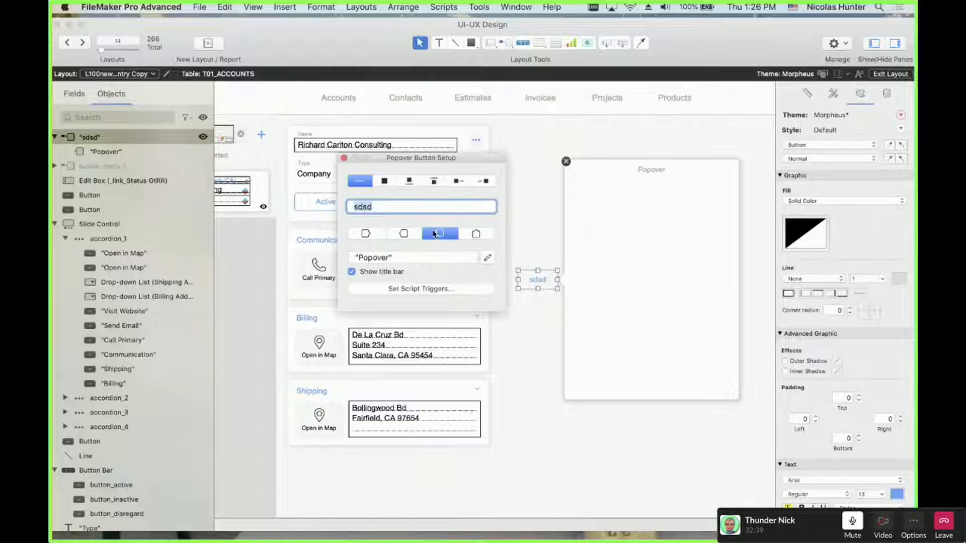
click(476, 235)
click(365, 234)
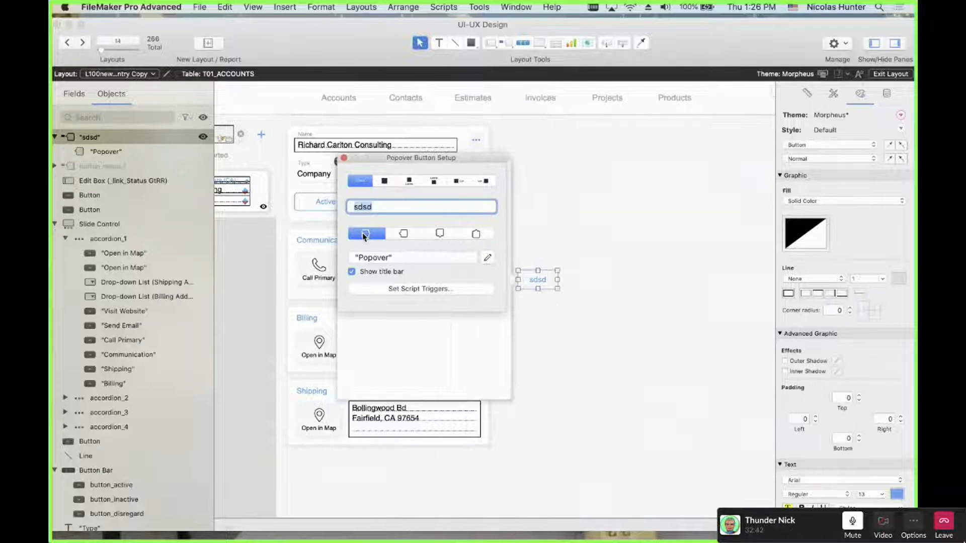
click(440, 235)
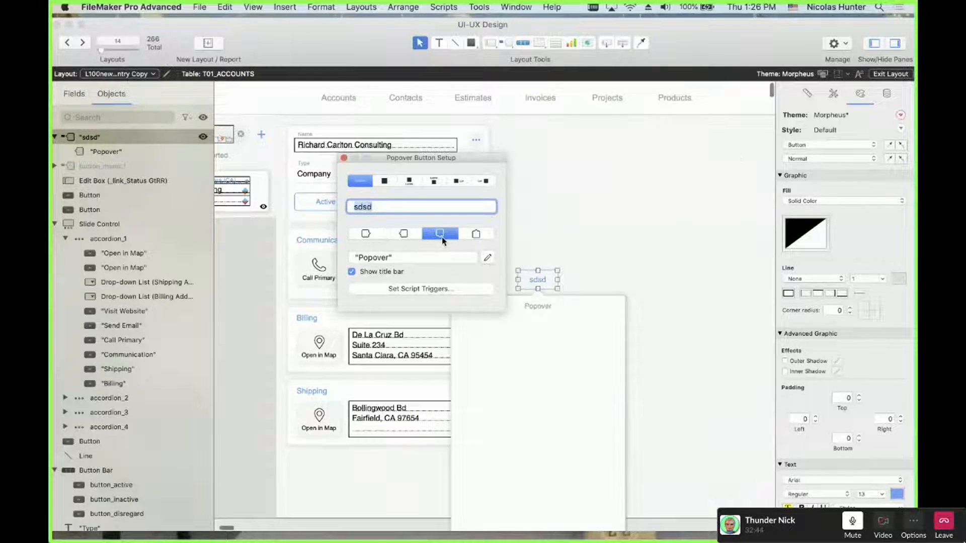
click(344, 157)
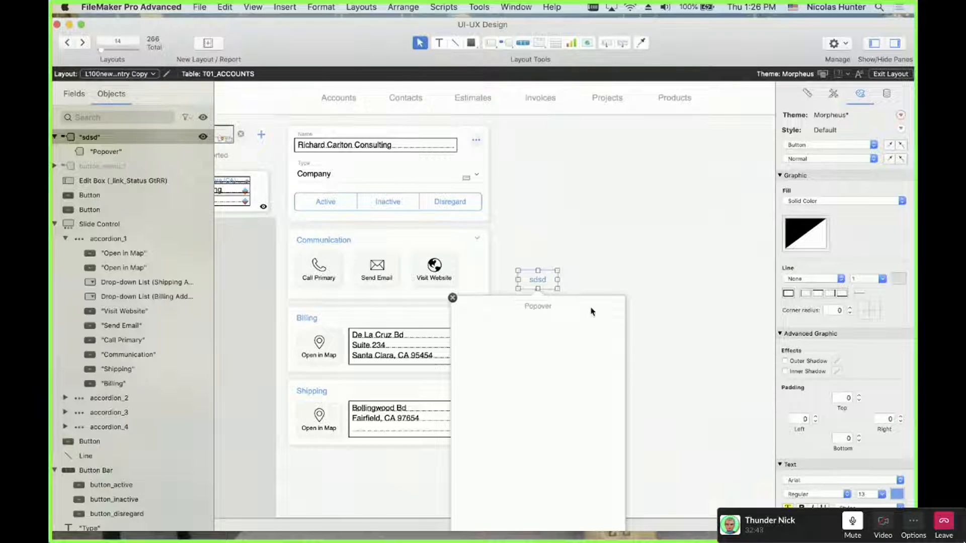
Move the sdsd button back up, then delete it with its popover
drag(555, 292, 565, 201)
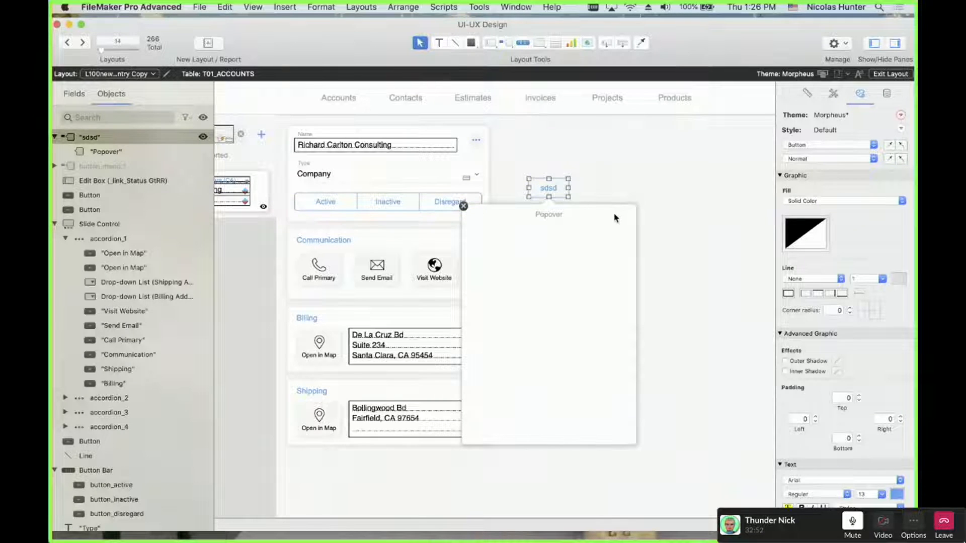
drag(550, 187, 577, 191)
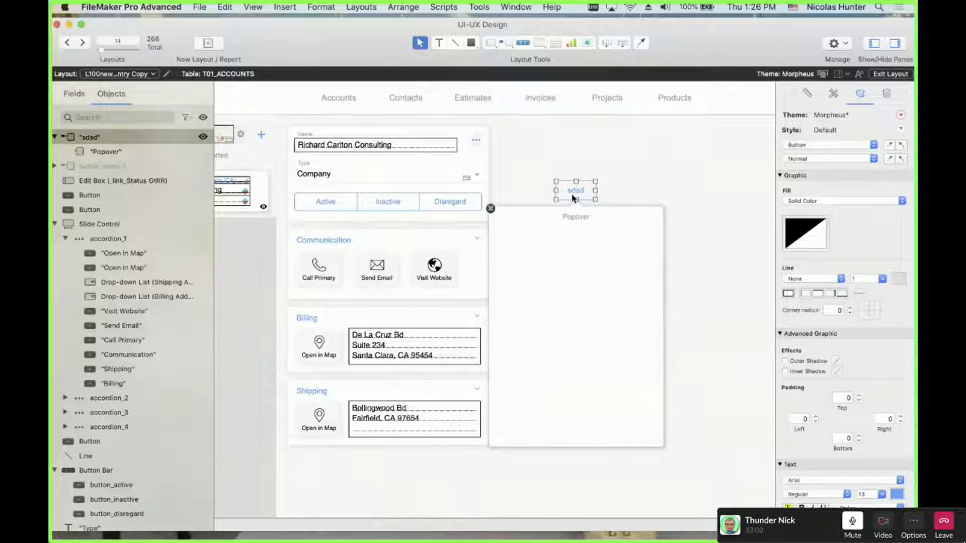
key(Delete)
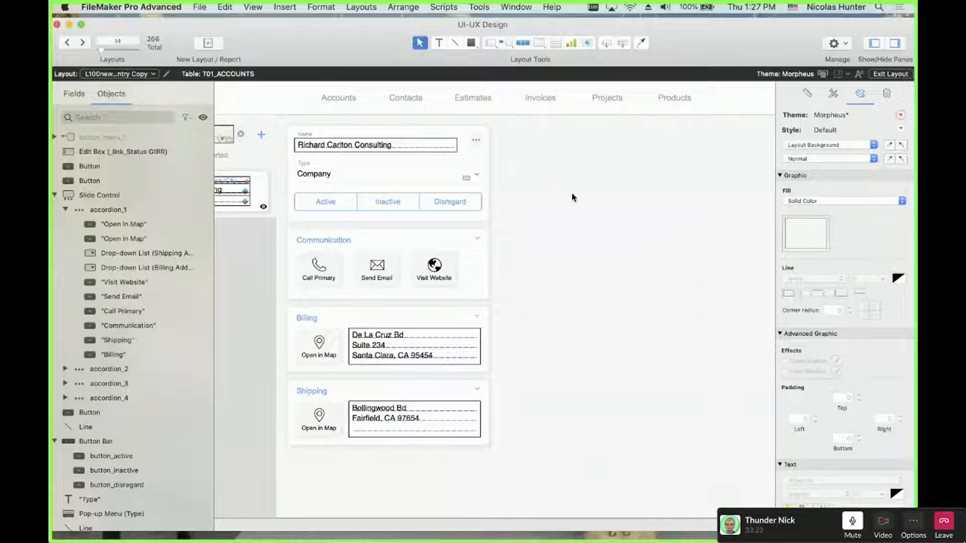
Show hidden objects and open the Menu_1 button's popover panel
click(203, 117)
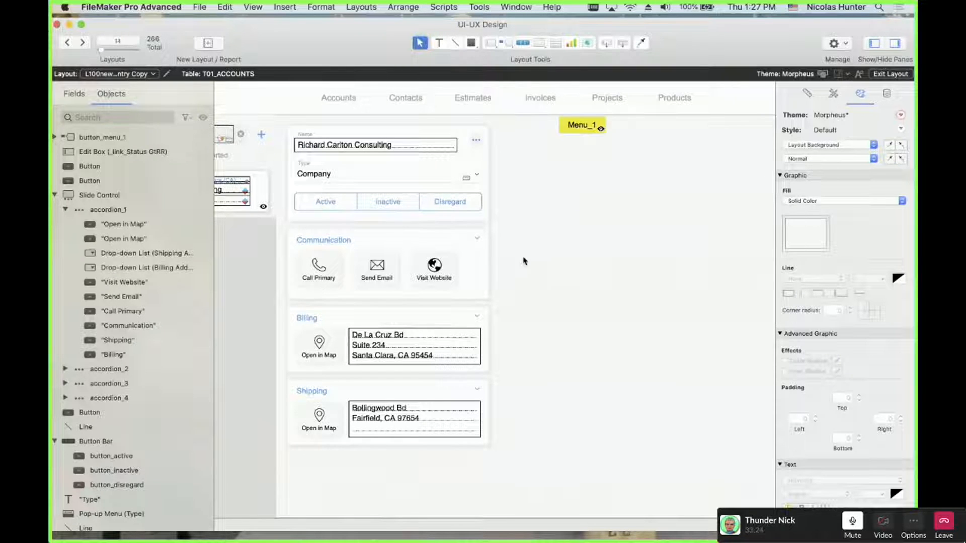
click(582, 132)
click(623, 185)
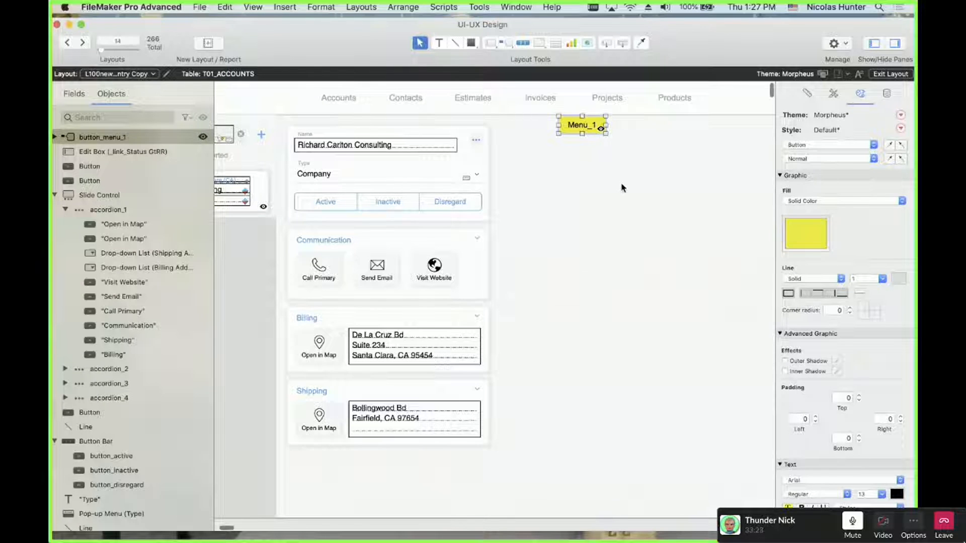
click(591, 130)
double_click(591, 131)
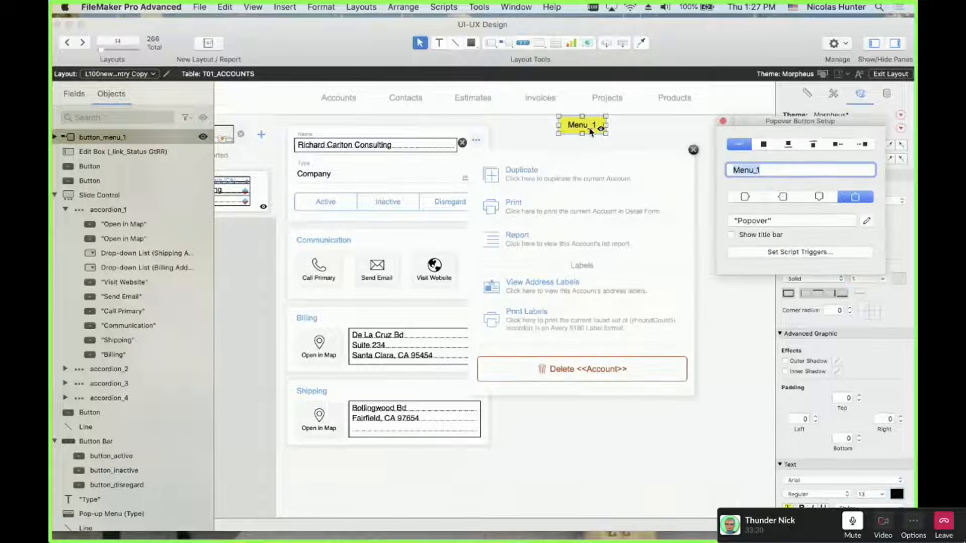
click(567, 146)
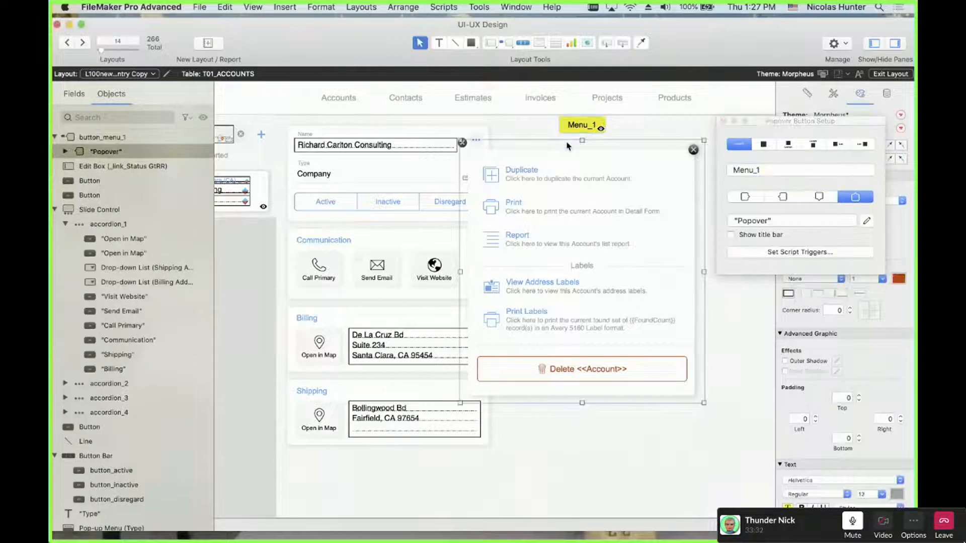
click(722, 121)
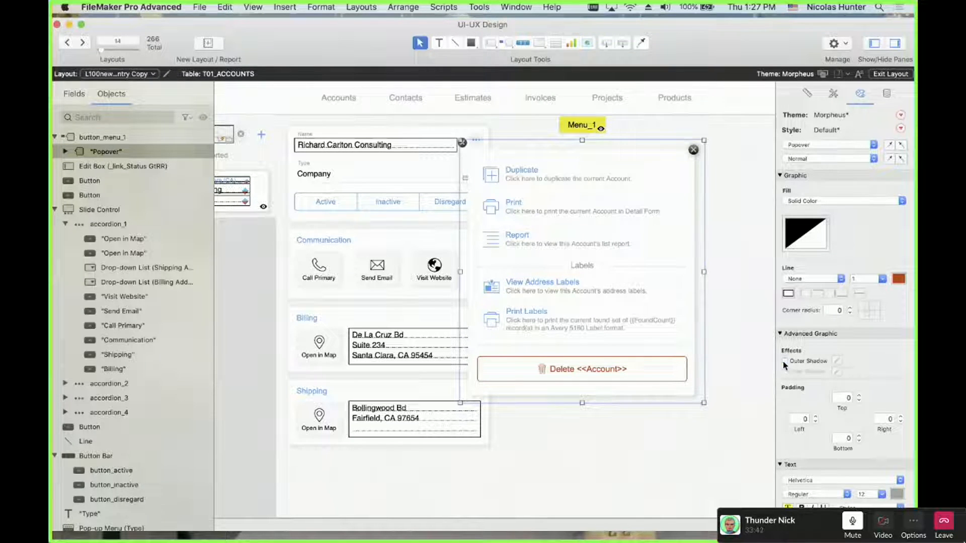
Change the Menu_1 popover's fill colour, first to white, then again
click(812, 246)
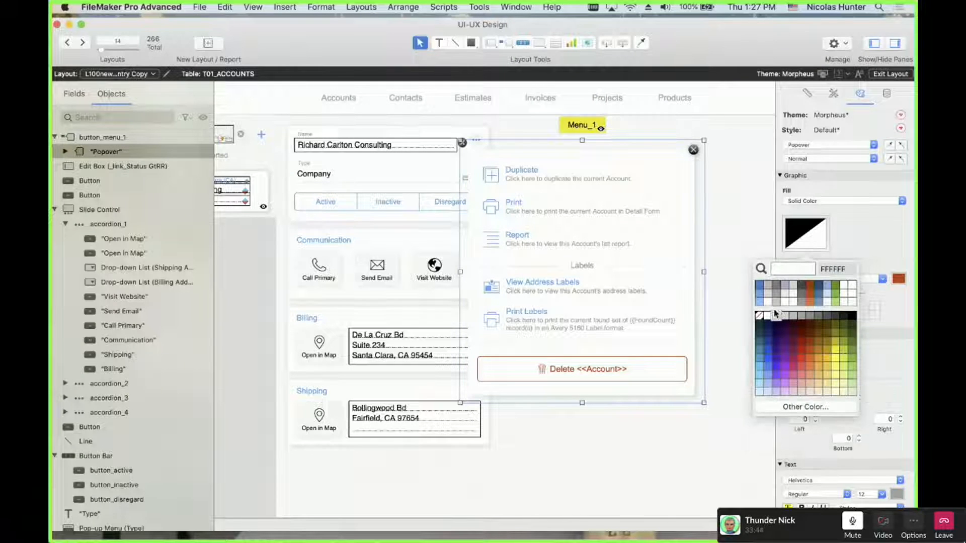
click(770, 316)
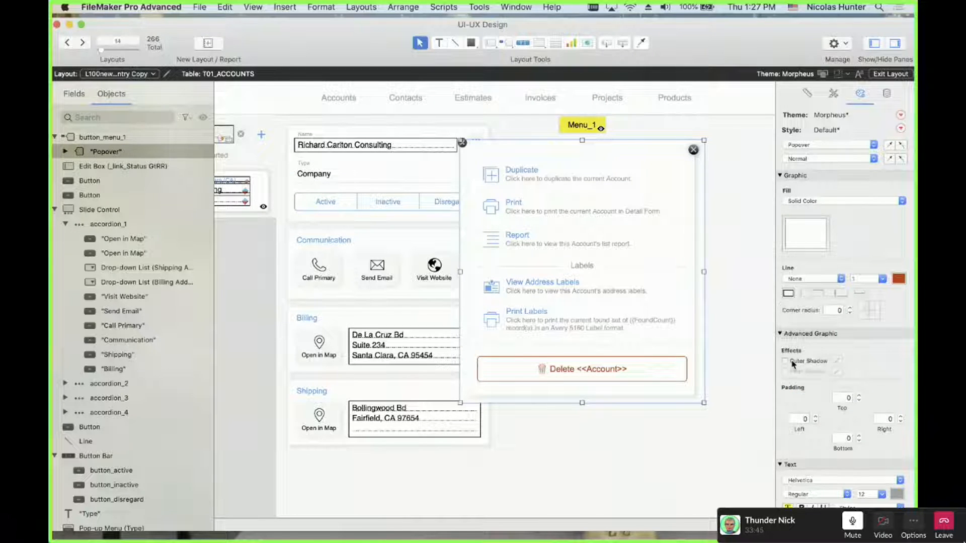
click(720, 302)
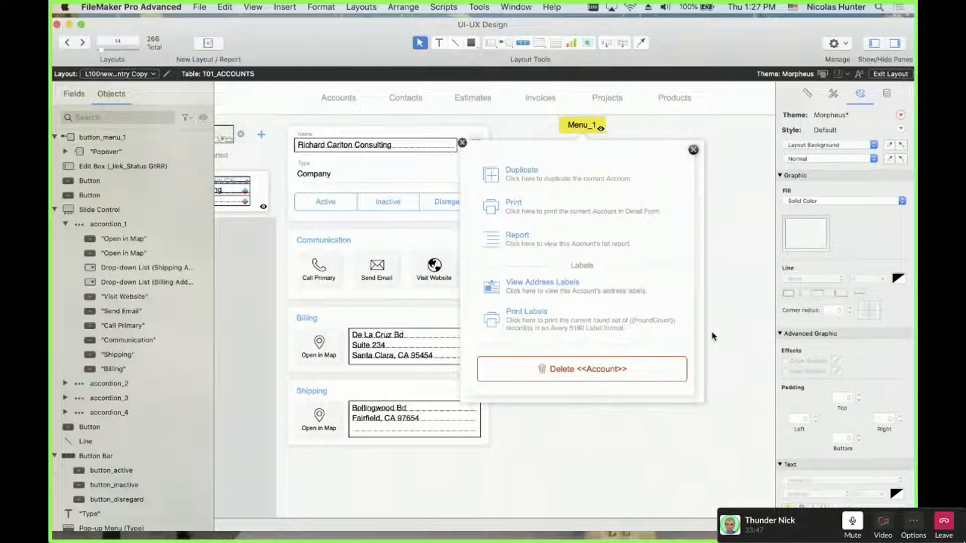
click(701, 310)
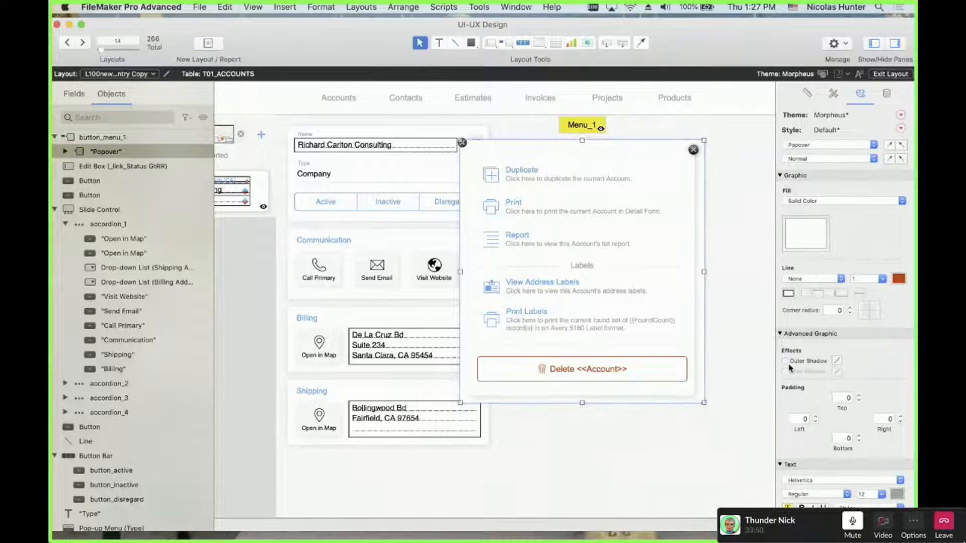
click(805, 233)
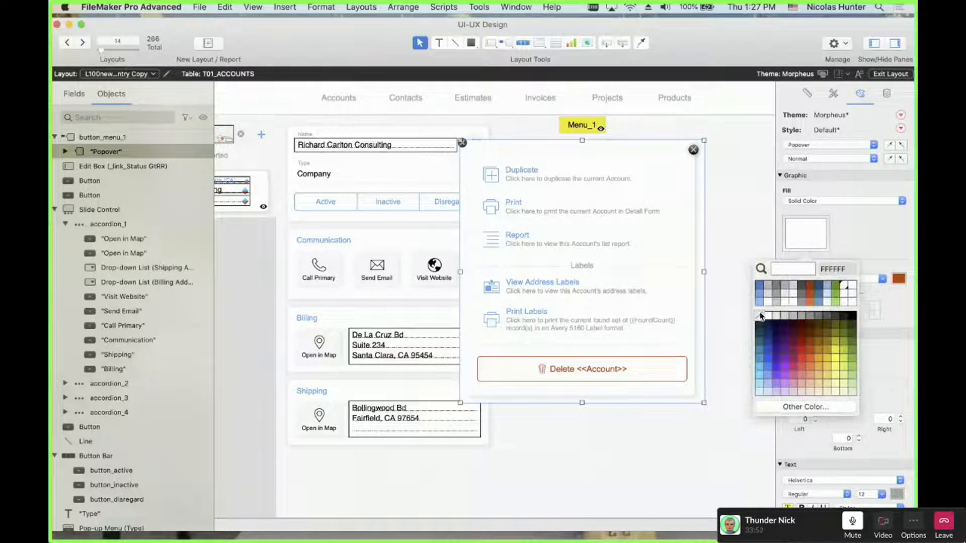
click(761, 315)
click(743, 290)
Inspect the popover_menu_1 container, the rounded rectangle and the popover's close button
click(690, 192)
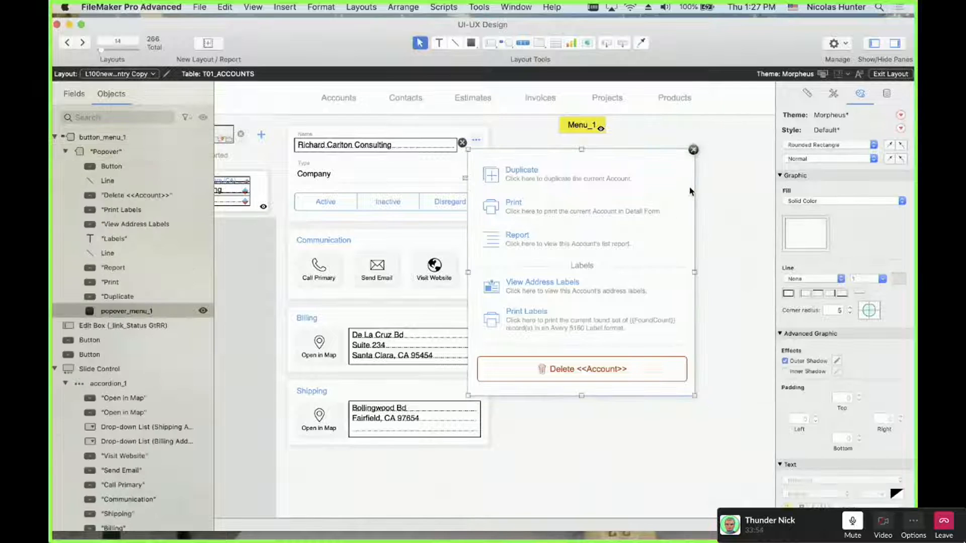
click(323, 126)
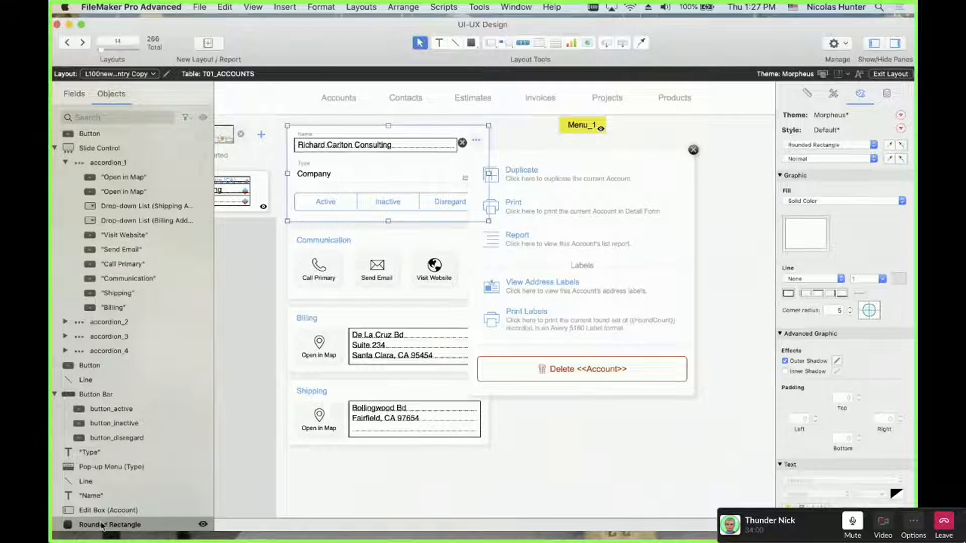
click(603, 149)
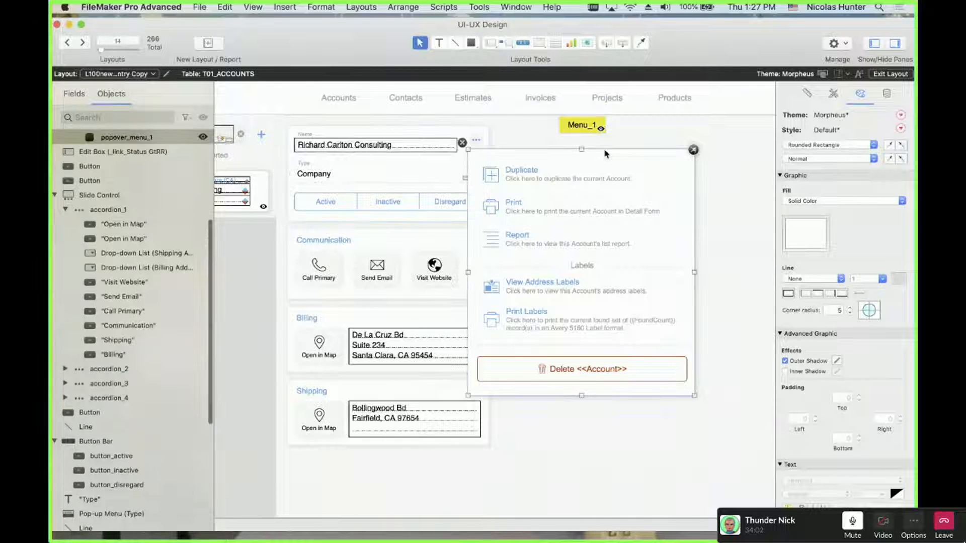
click(692, 150)
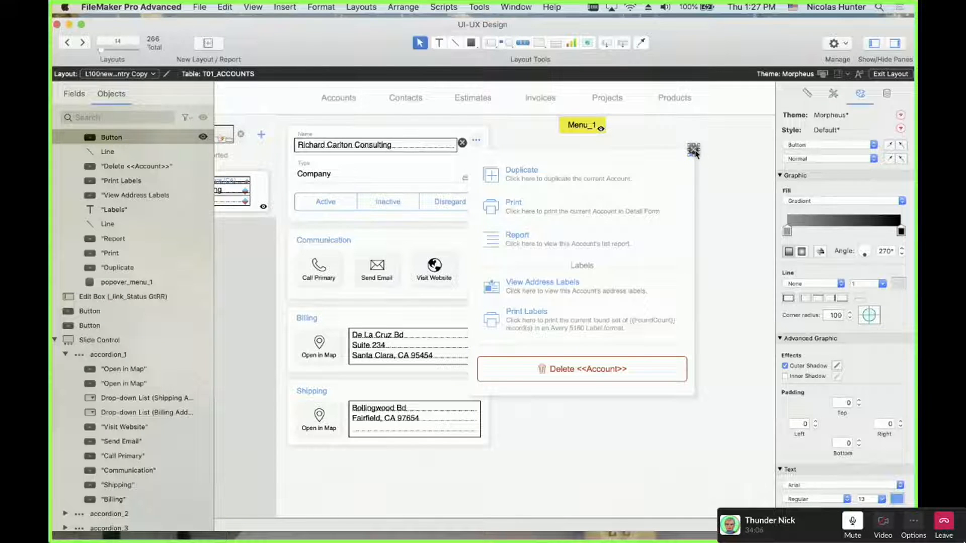
click(698, 170)
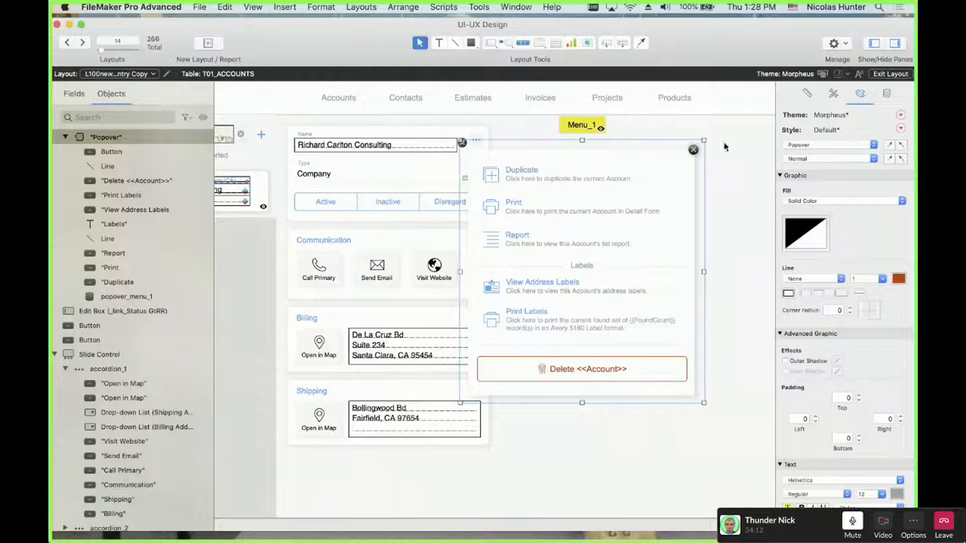
Select the popover's Duplicate, Print, Report and Labels items plus its container
click(575, 173)
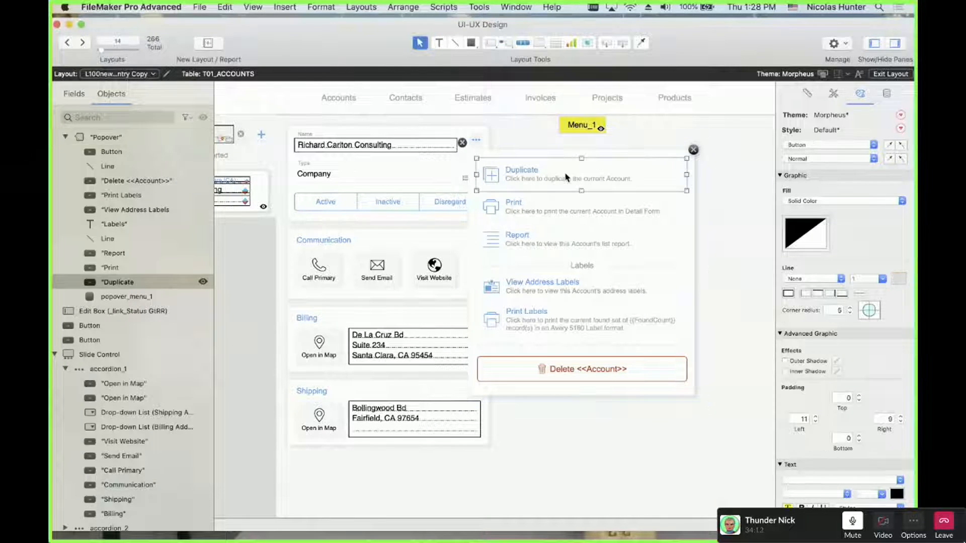
shift+click(559, 201)
shift+click(556, 246)
shift+click(553, 267)
shift+click(551, 290)
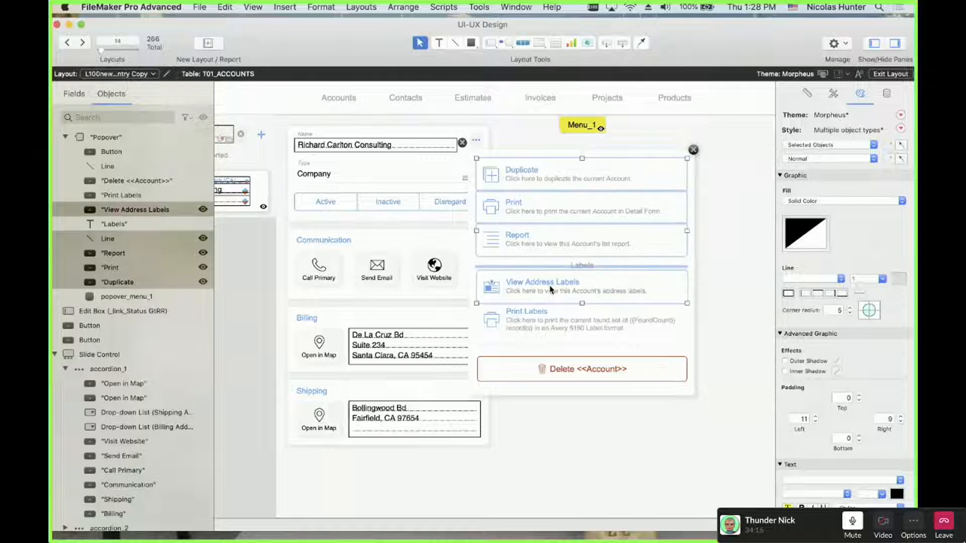
shift+click(544, 312)
shift+click(538, 349)
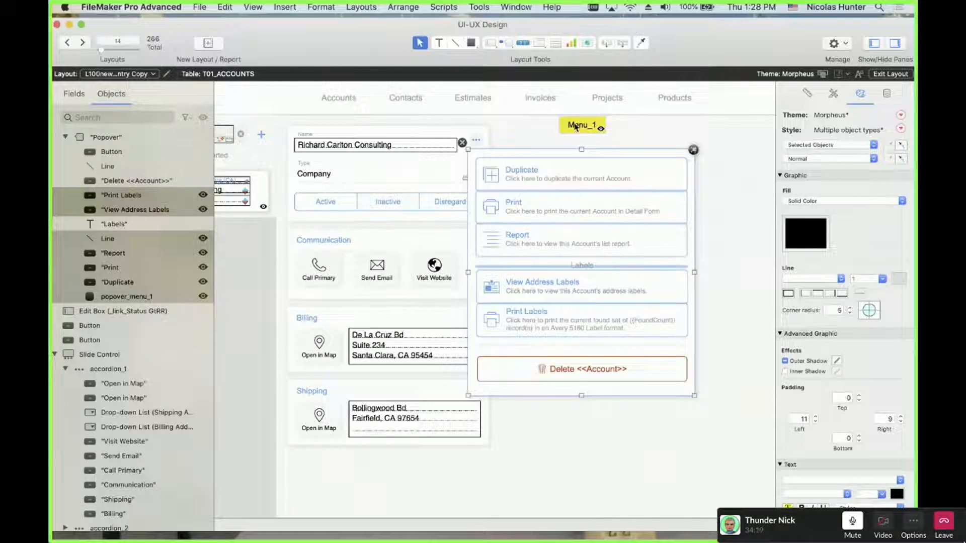
Drag Menu_1 and its popover beside the Name field, about x 570, y 87 pt
click(553, 143)
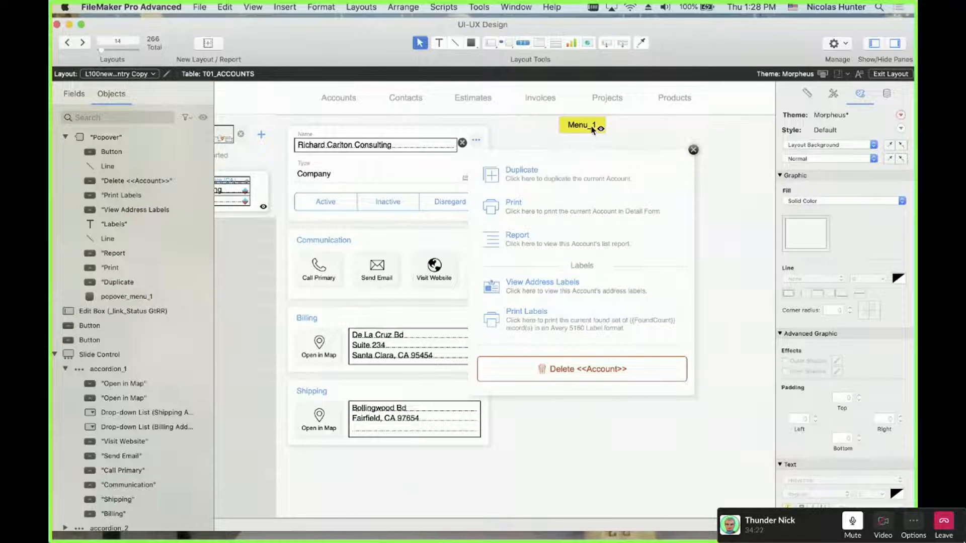
mouse_move(592, 130)
mouse_down()
mouse_move(619, 143)
mouse_move(596, 151)
mouse_move(581, 131)
mouse_up()
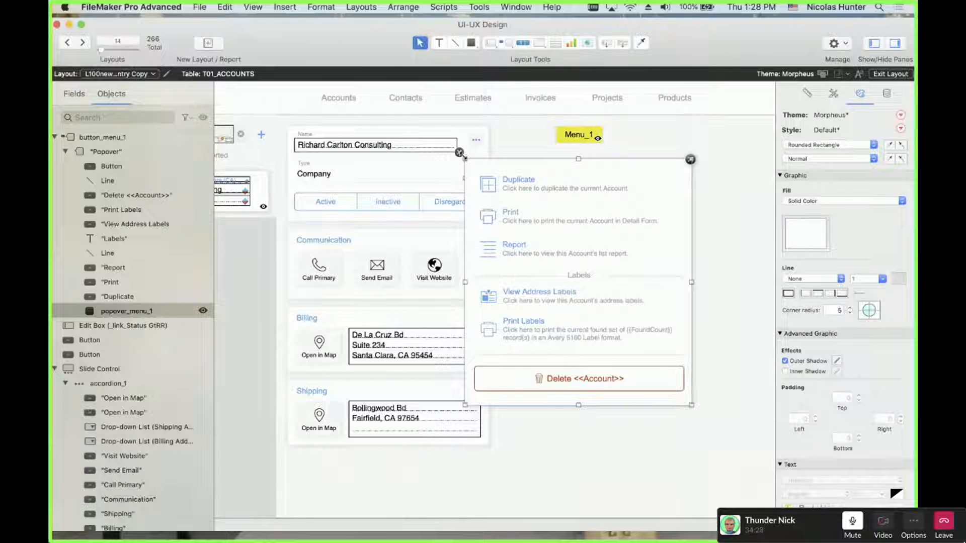
drag(577, 139, 471, 150)
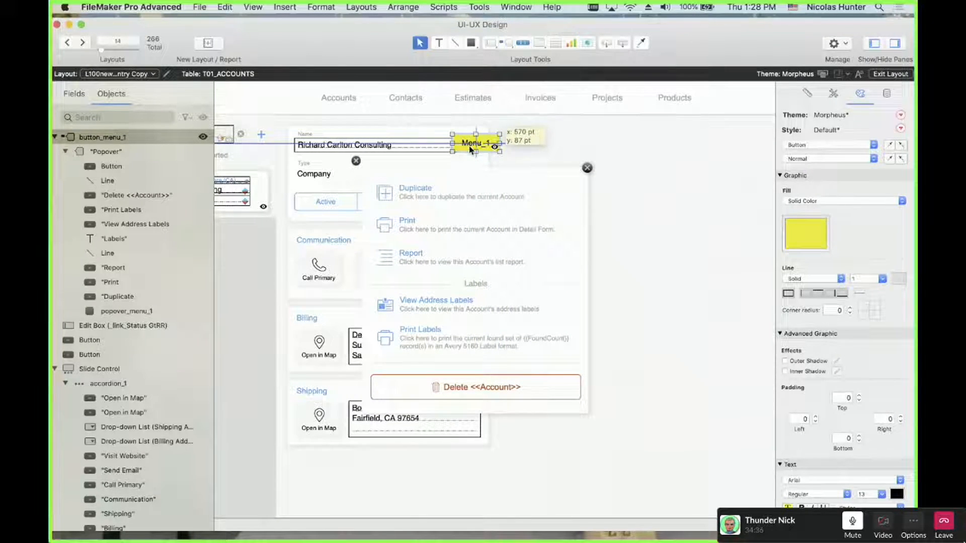
Drag Menu_1 and its popover up and right, nudging them into line
drag(470, 150, 577, 129)
key(Down)
key(Down)
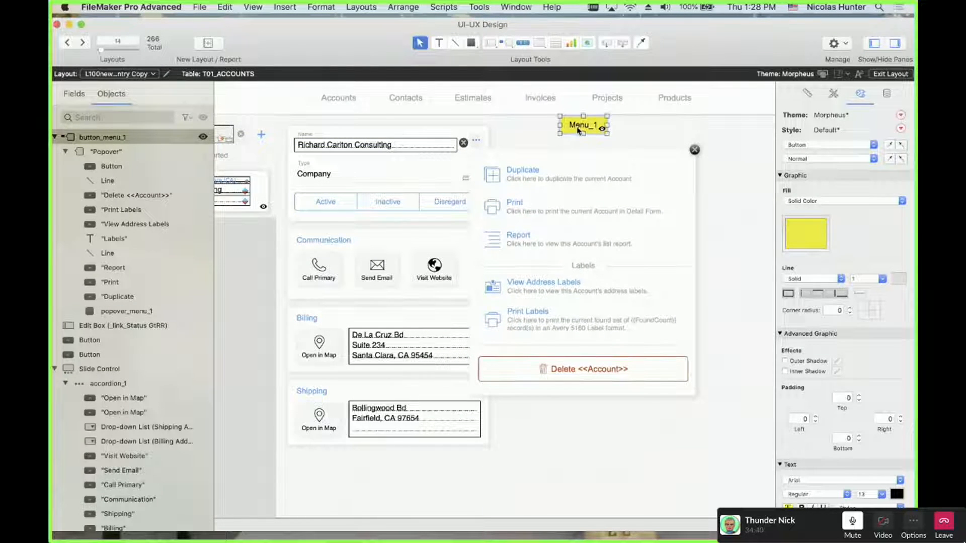
click(625, 133)
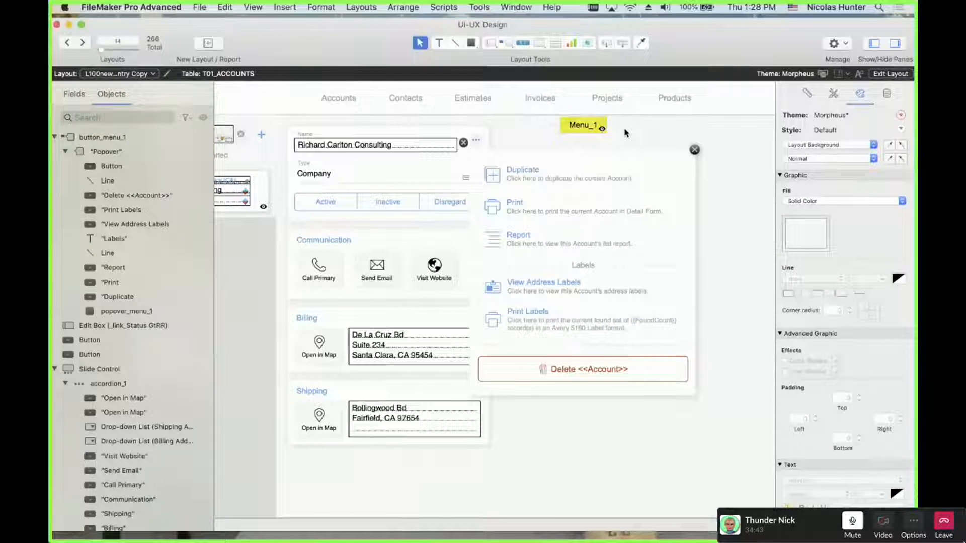
click(600, 128)
key(Up)
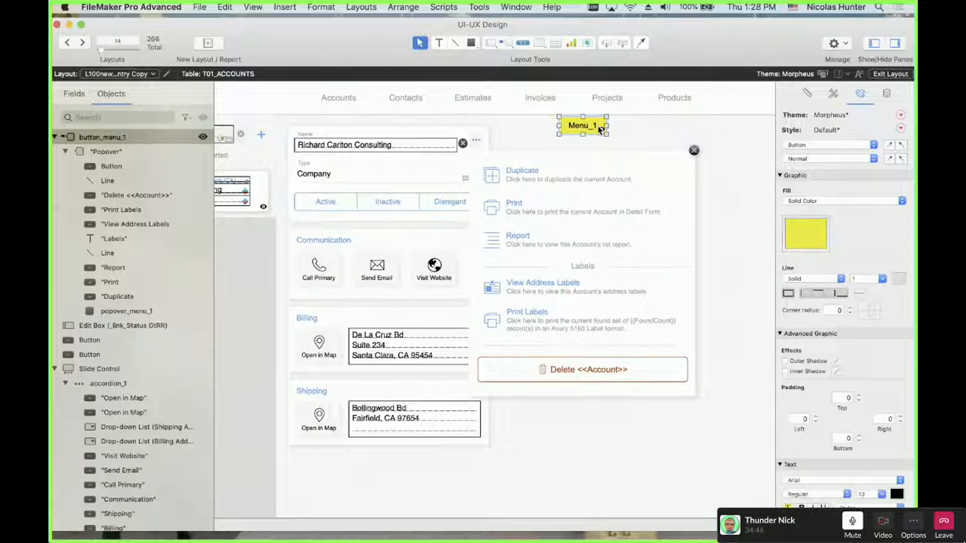
click(626, 143)
click(594, 130)
Set a Hide object when condition on Menu_1, then test in Browse mode
click(886, 94)
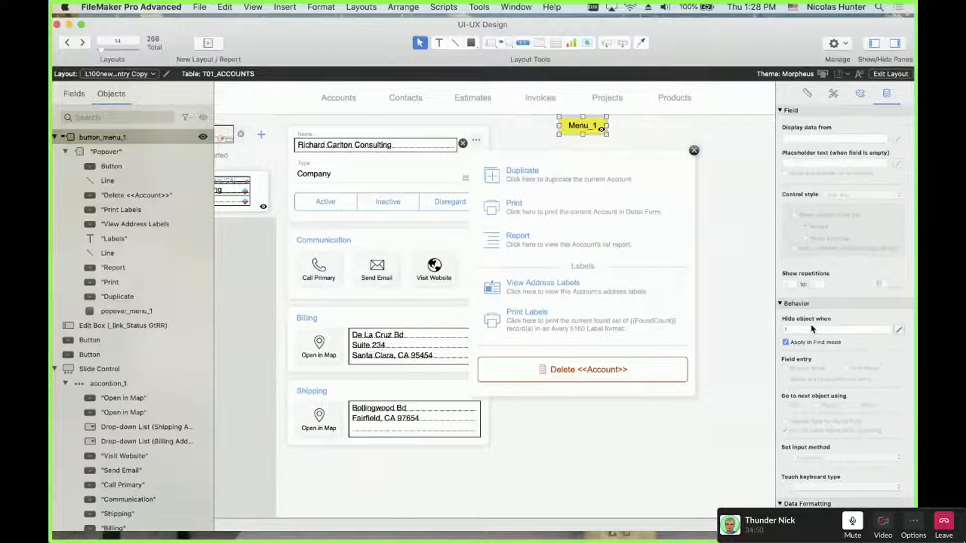
click(811, 329)
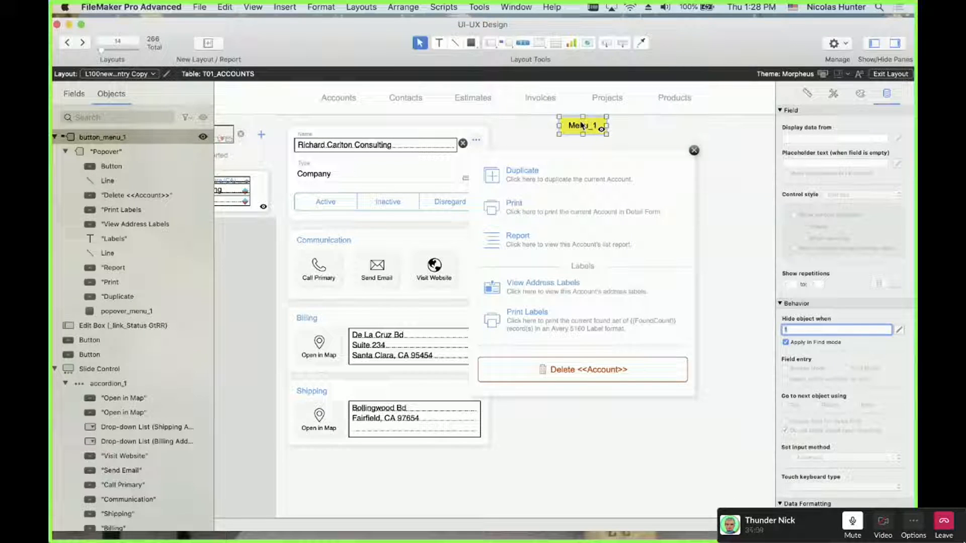
key(super+b)
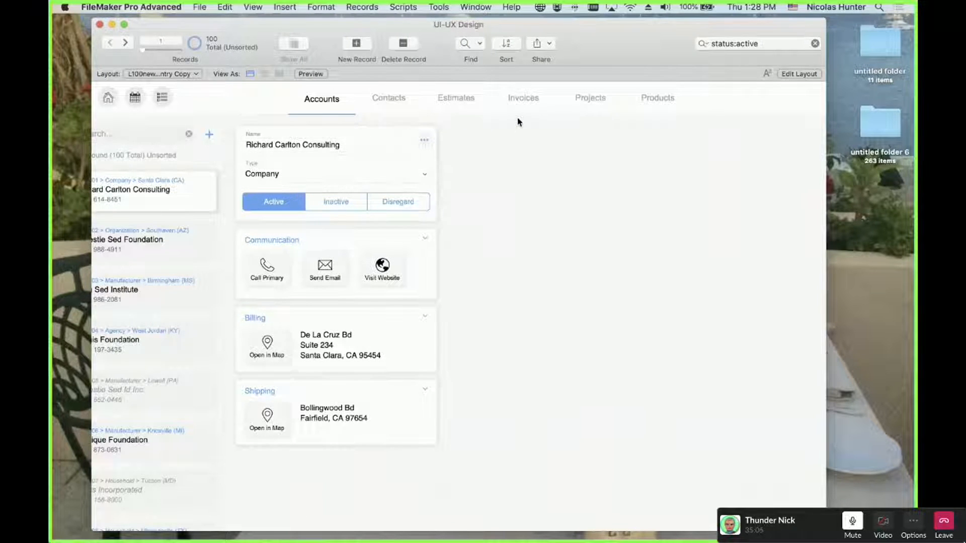
click(424, 142)
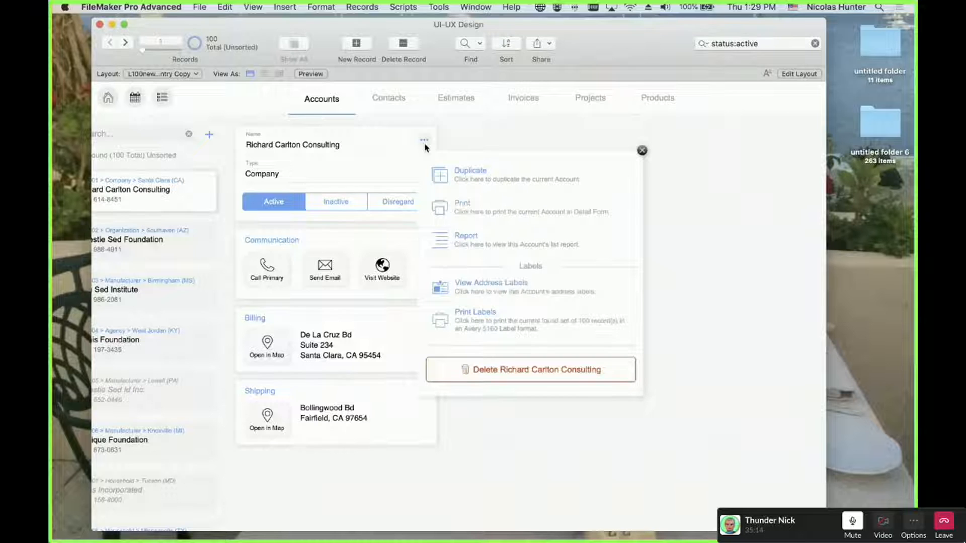
click(442, 124)
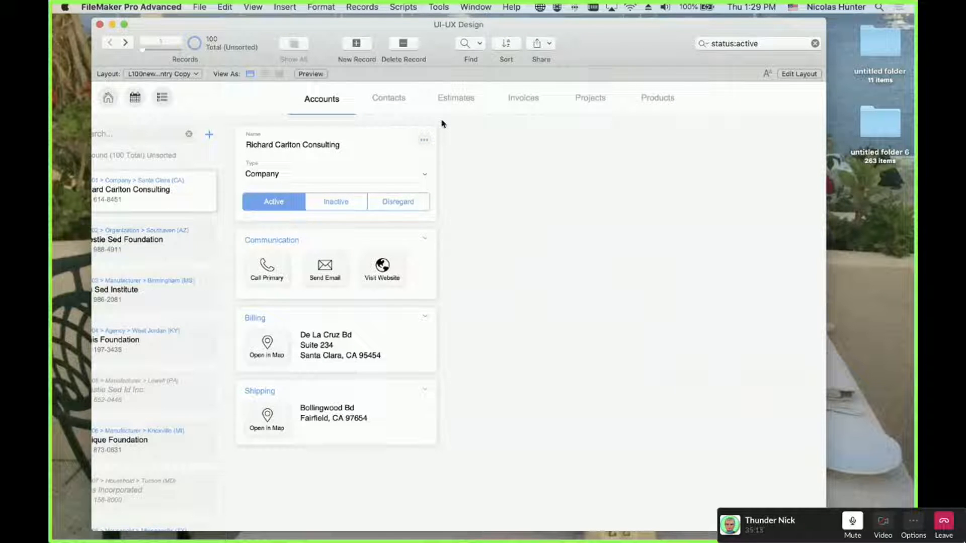
click(427, 142)
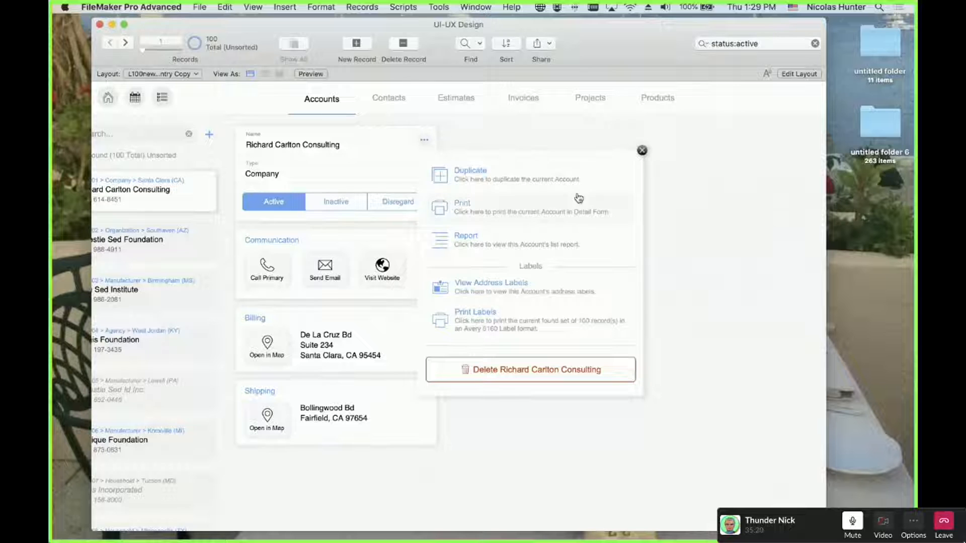
click(642, 151)
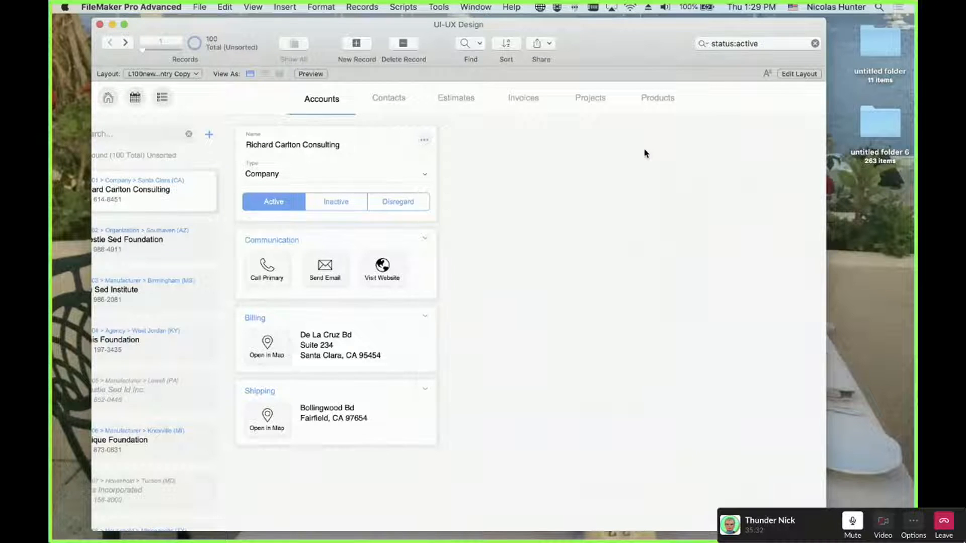
click(425, 141)
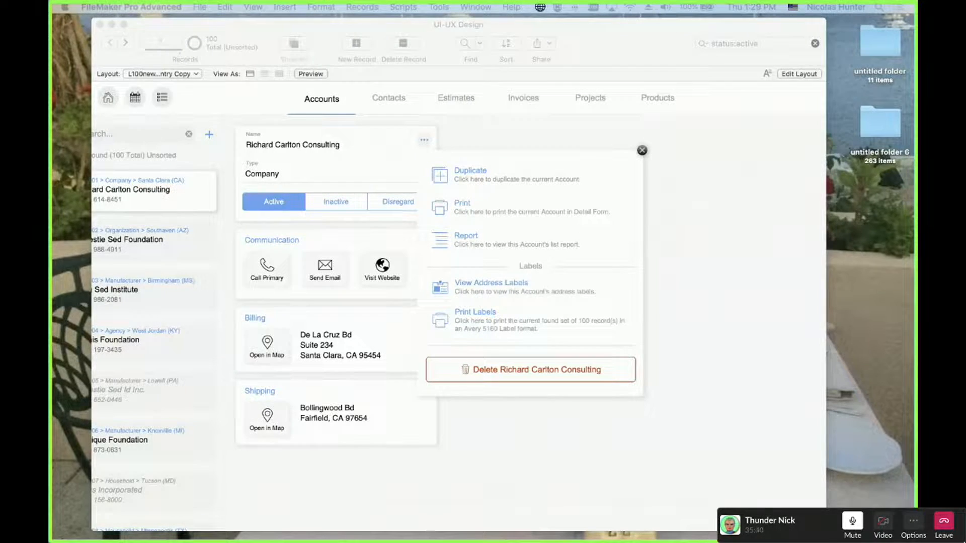
click(643, 152)
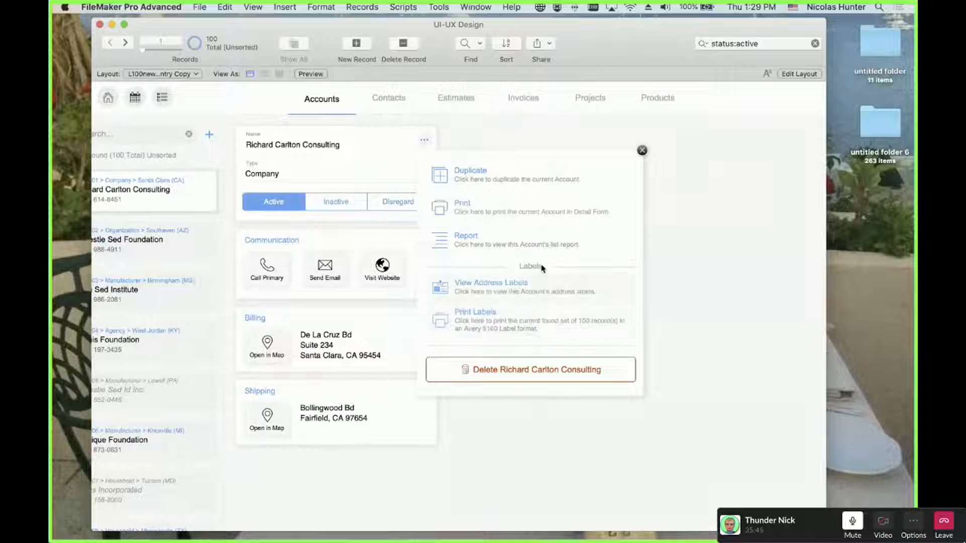
click(642, 151)
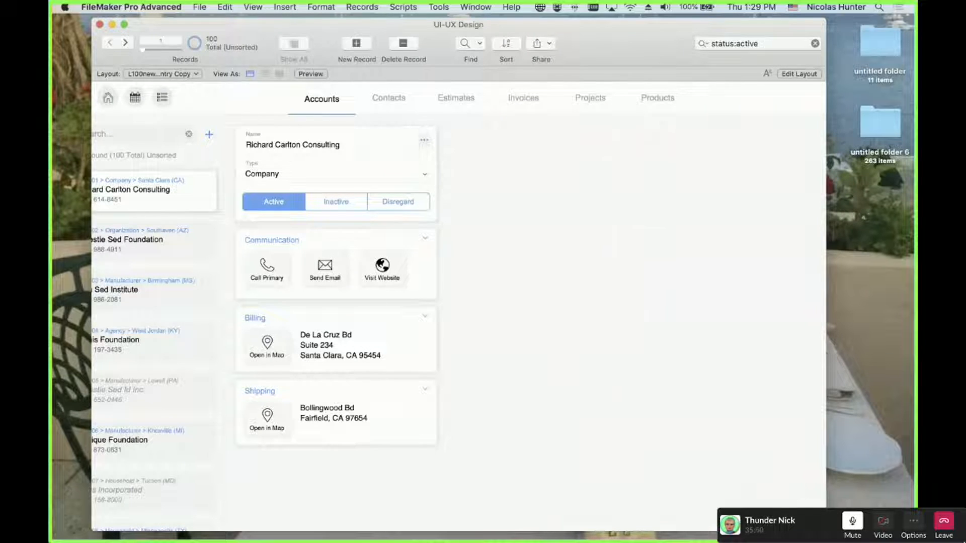
key(super+l)
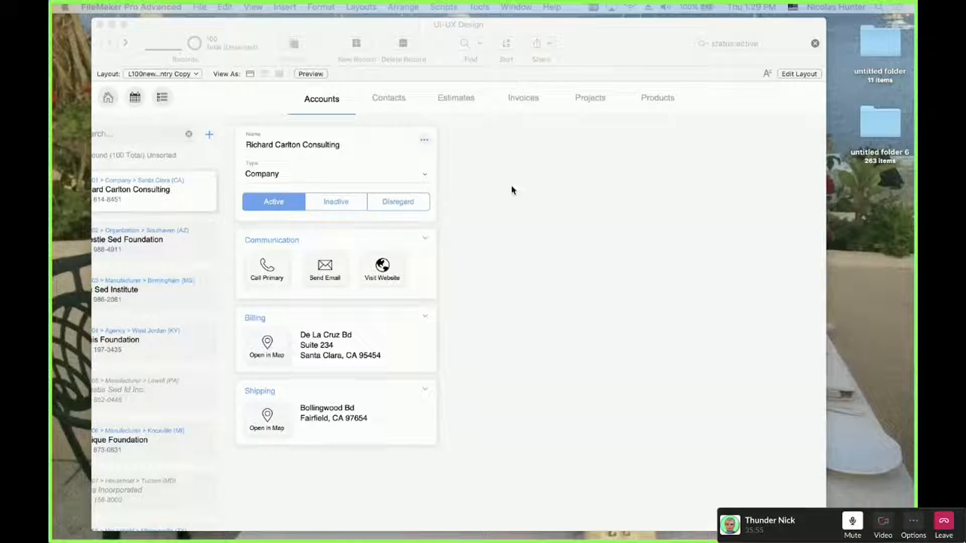
click(502, 194)
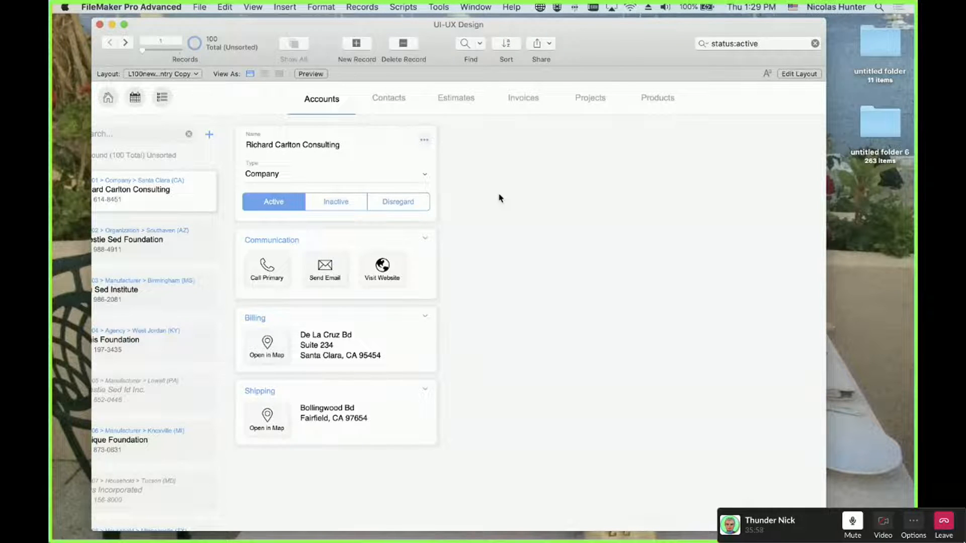
key(super+l)
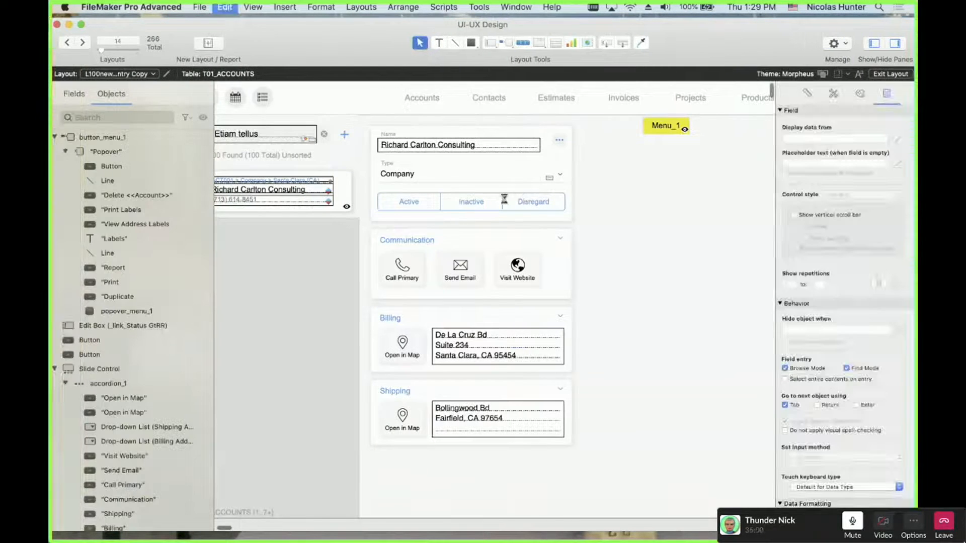
Duplicate Menu_1 as Menu_2, then select Menu_1's popover panel and its name settings
key(super+d)
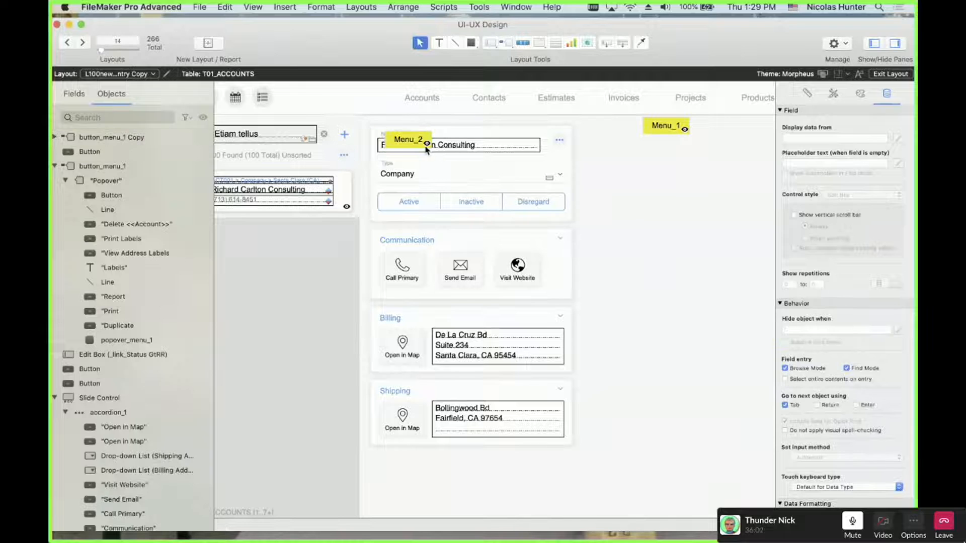
click(667, 124)
double_click(667, 124)
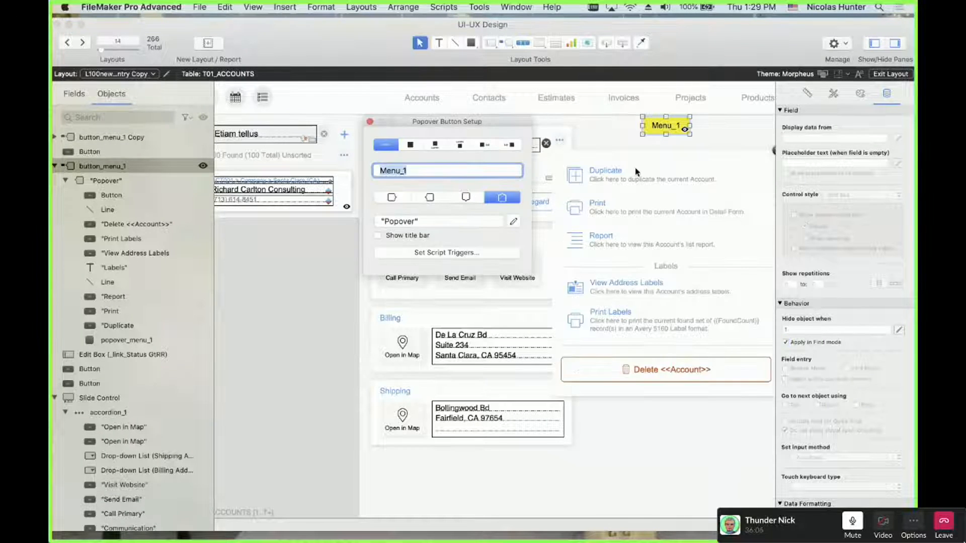
click(608, 146)
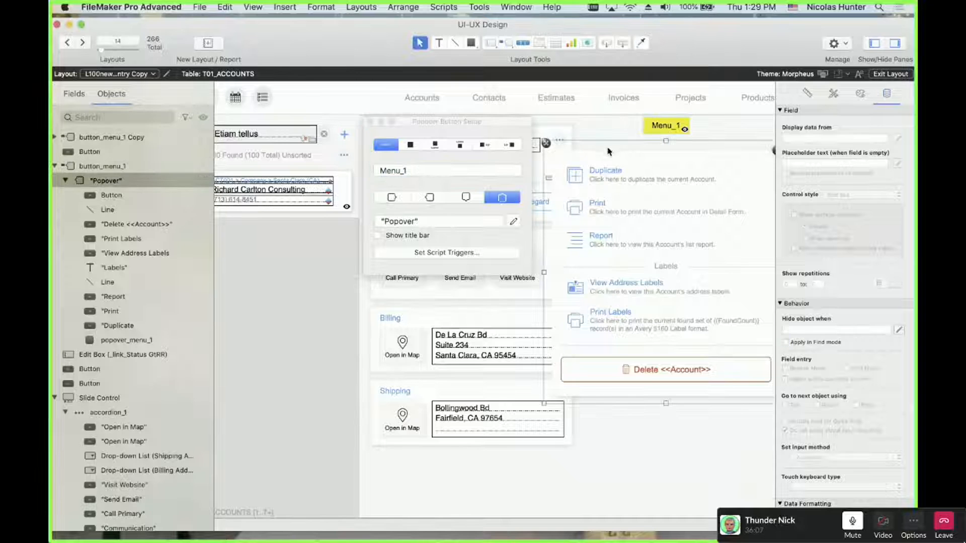
click(808, 94)
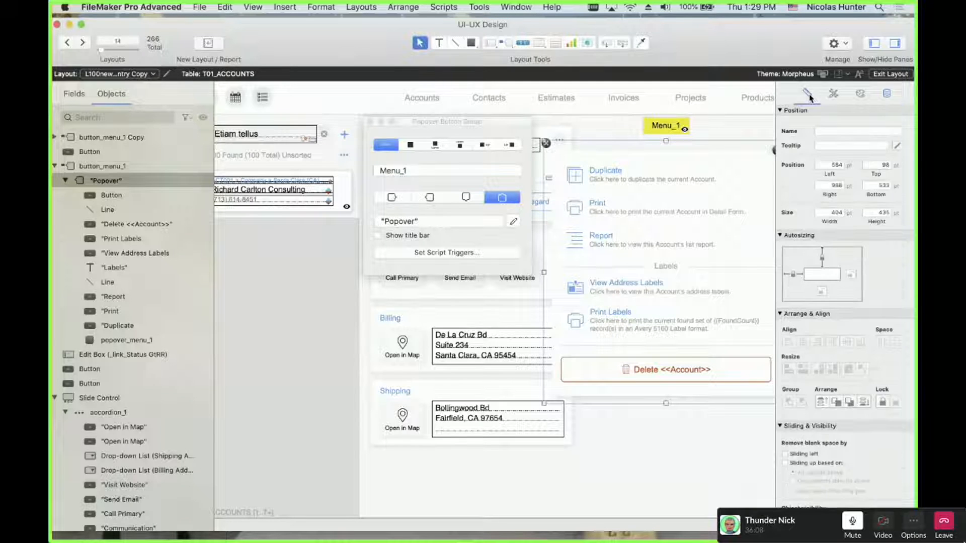
click(738, 157)
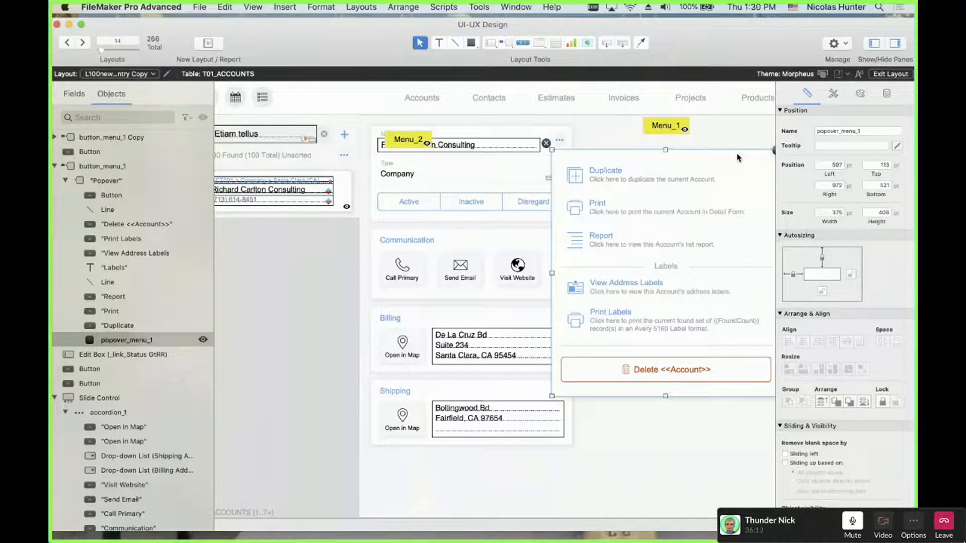
Clear the popover_menu_1 name from the inner rectangle in Menu_1's popover
click(726, 147)
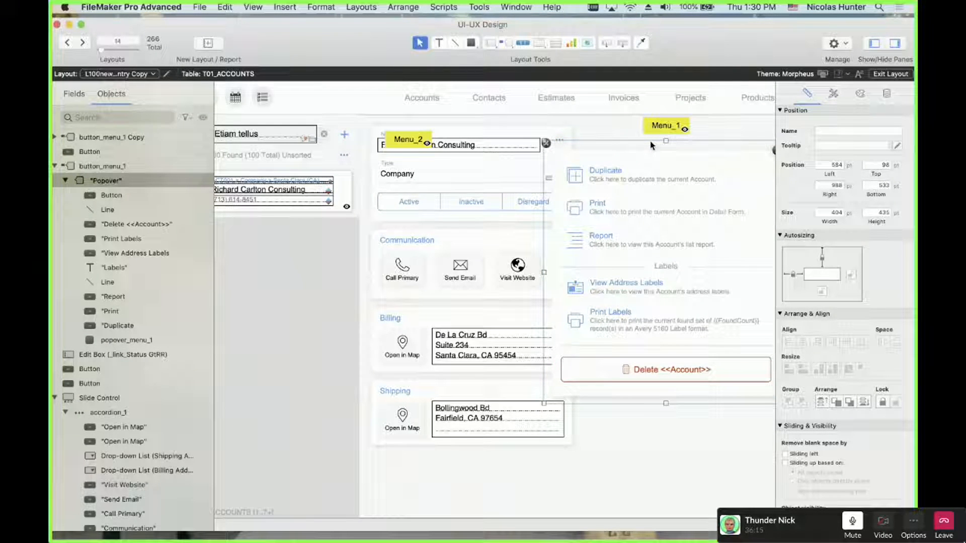
click(647, 160)
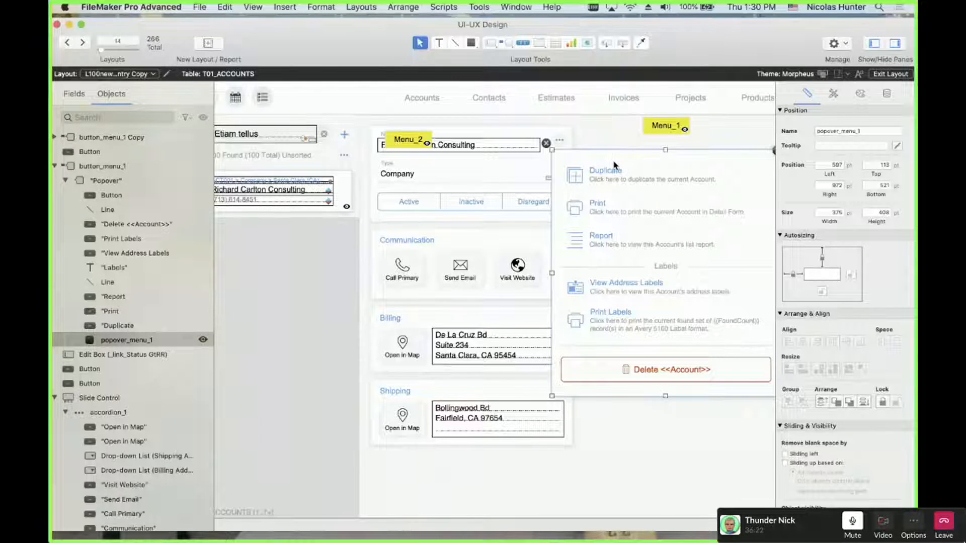
click(614, 147)
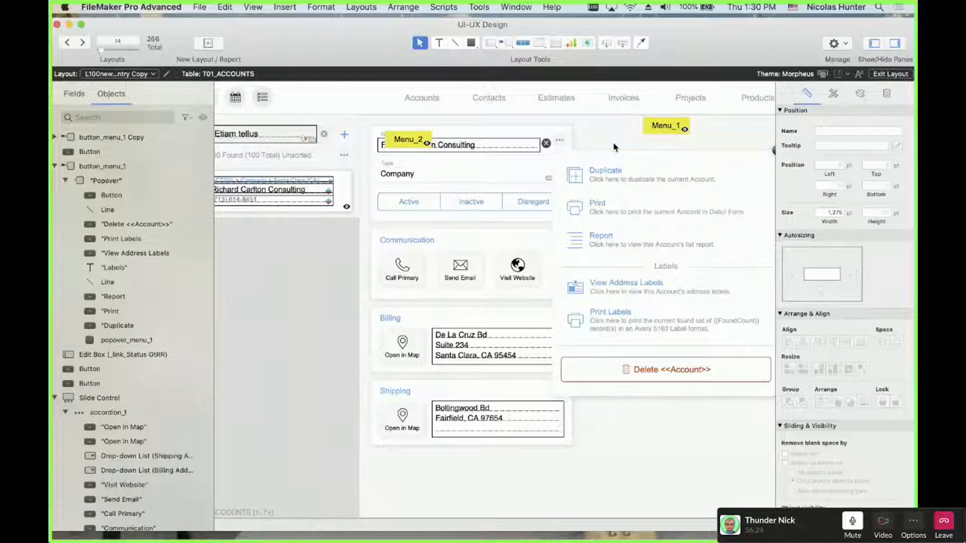
click(613, 150)
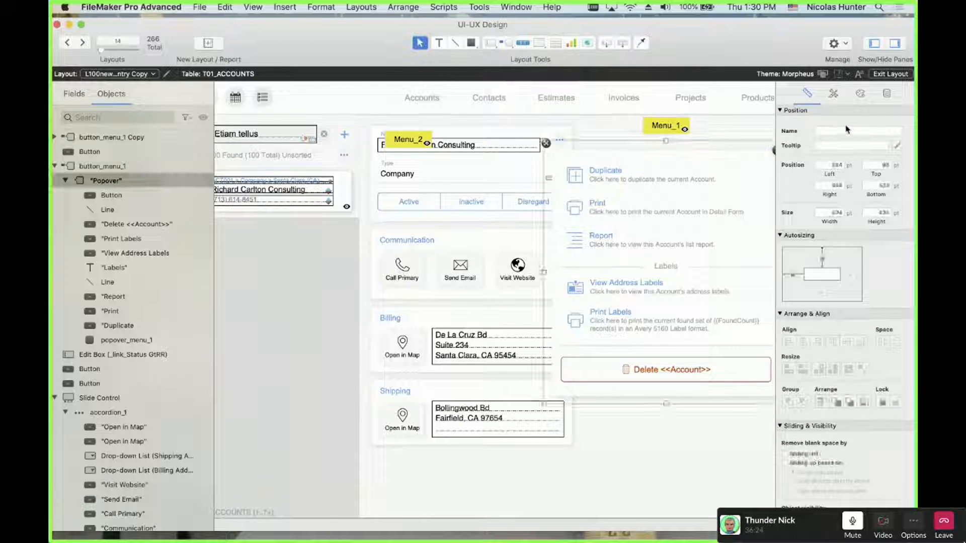
click(721, 161)
click(724, 154)
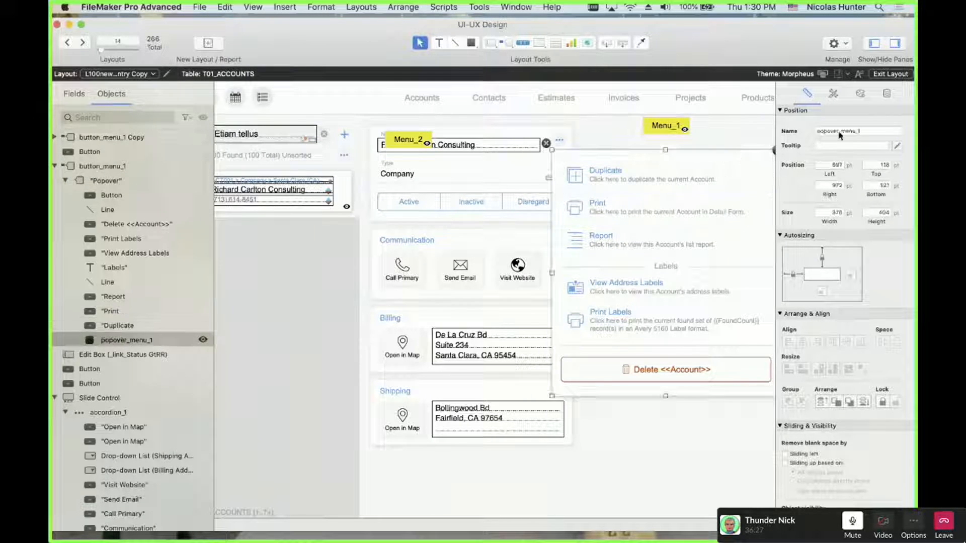
click(843, 131)
key(super+v)
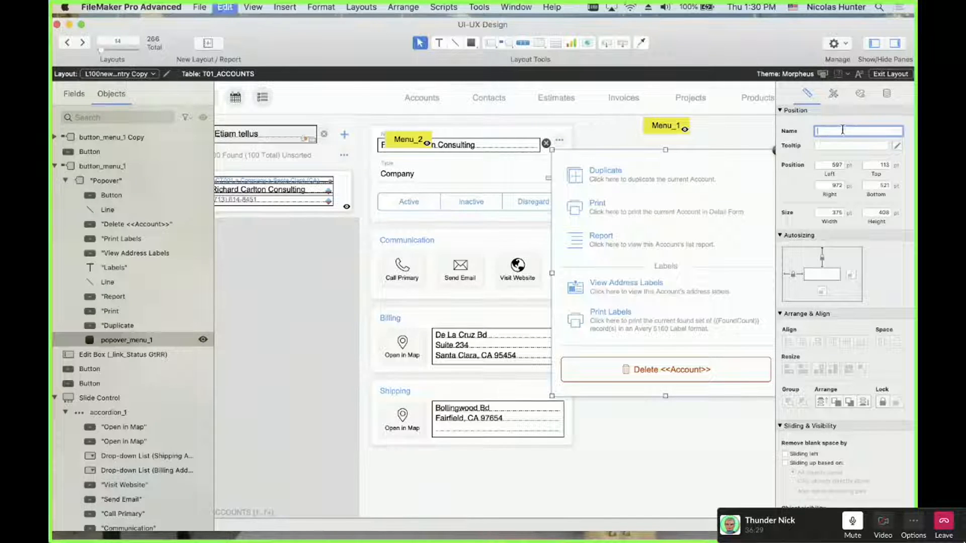
click(713, 149)
Name the Popover panel popover_menu_1 and switch to Browse mode
click(715, 147)
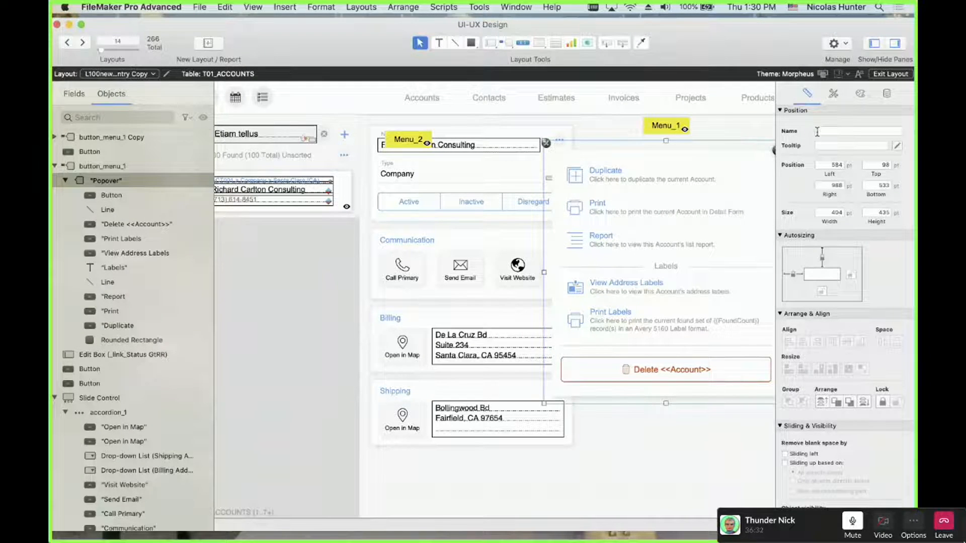
click(847, 132)
text(popover_menu_1)
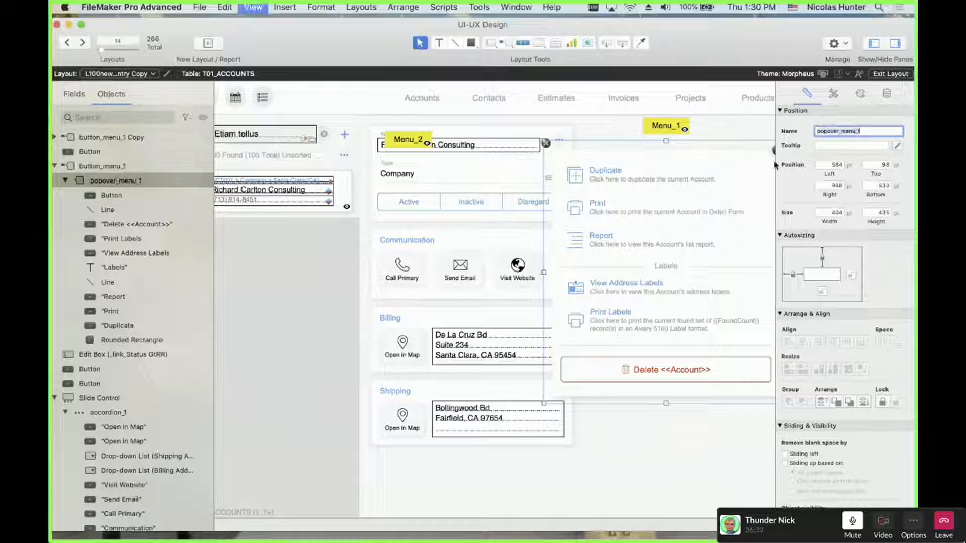
key(super+b)
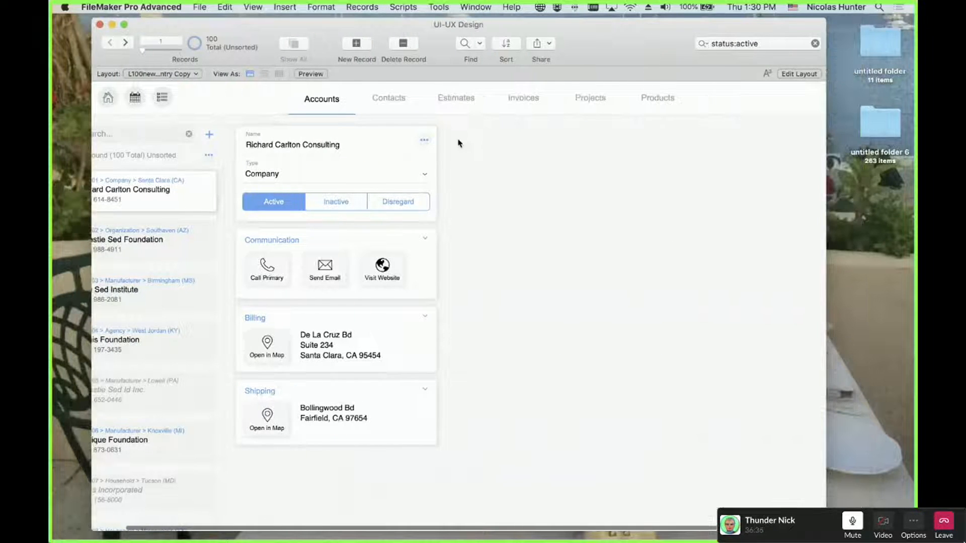
Open the actions popover, go back to Layout mode and inspect Menu_1's trigger and popover
click(427, 141)
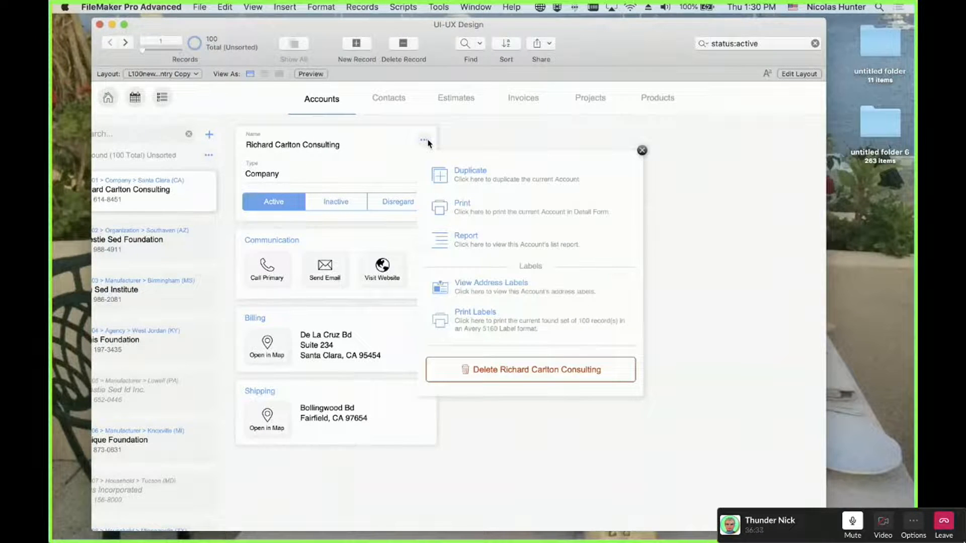
key(super+l)
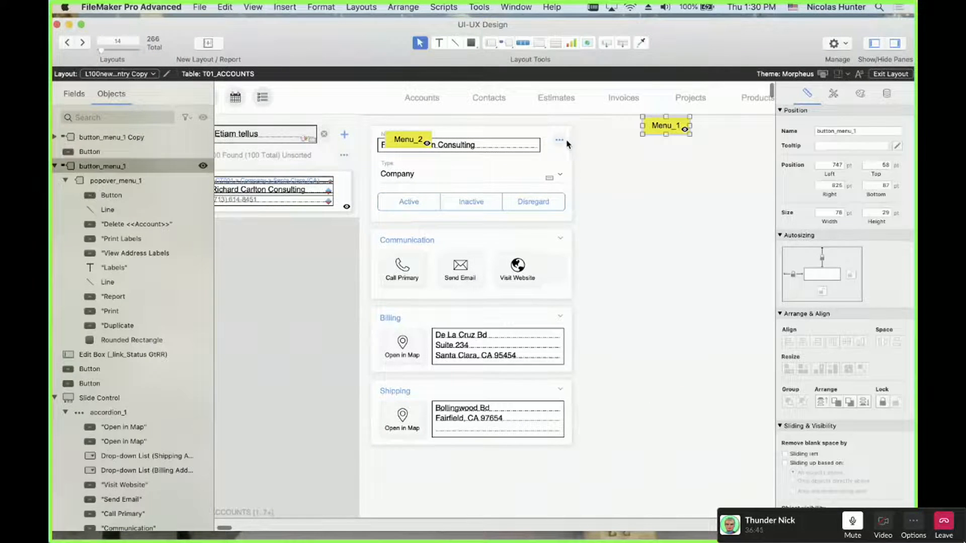
click(560, 140)
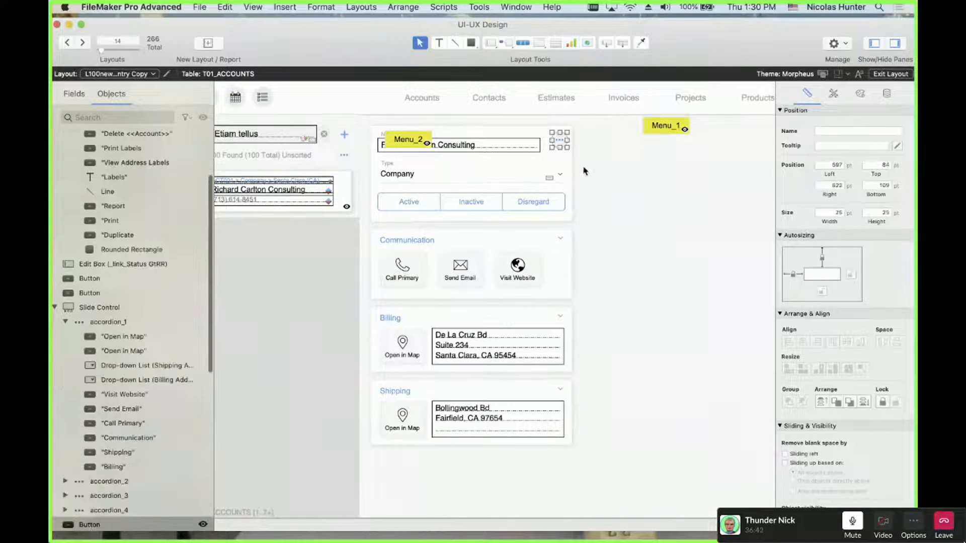
click(663, 128)
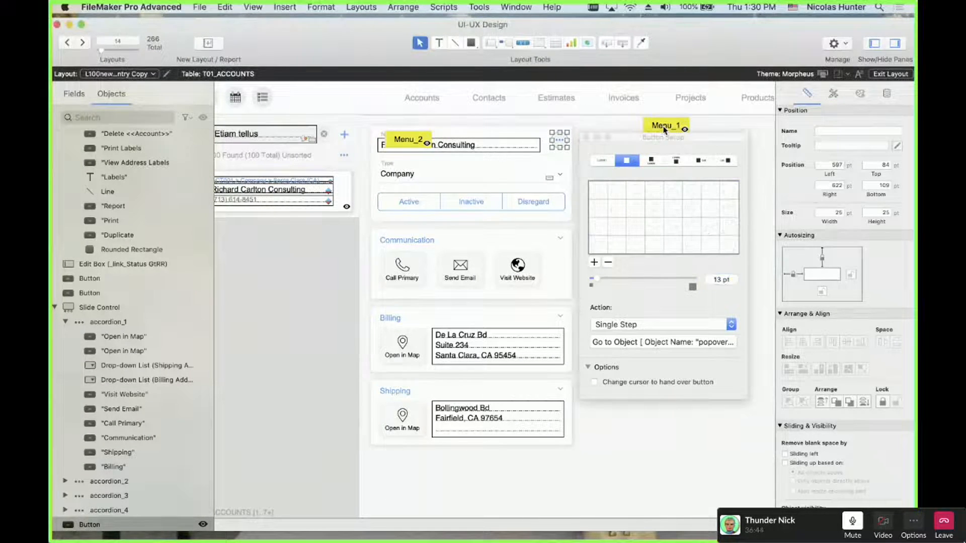
click(614, 191)
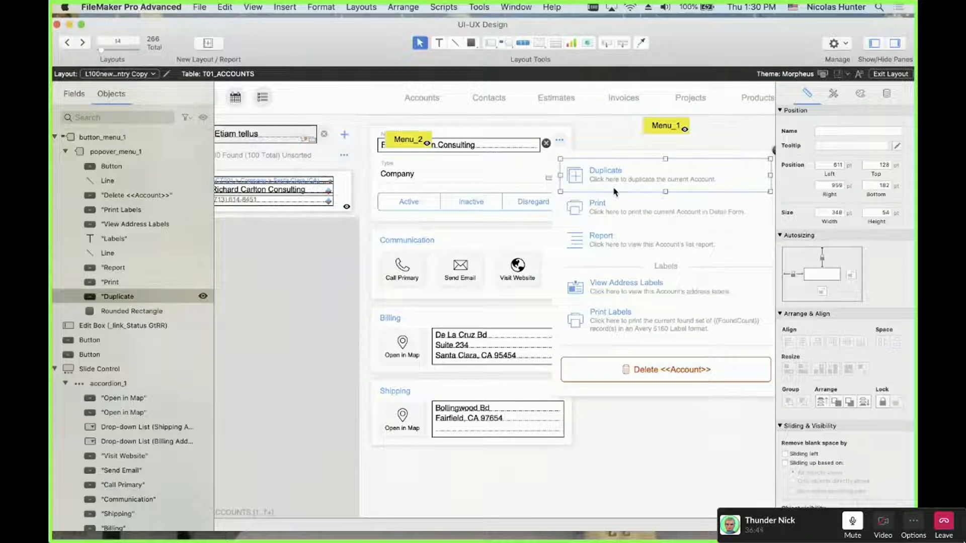
click(838, 130)
text(popover_menu_1)
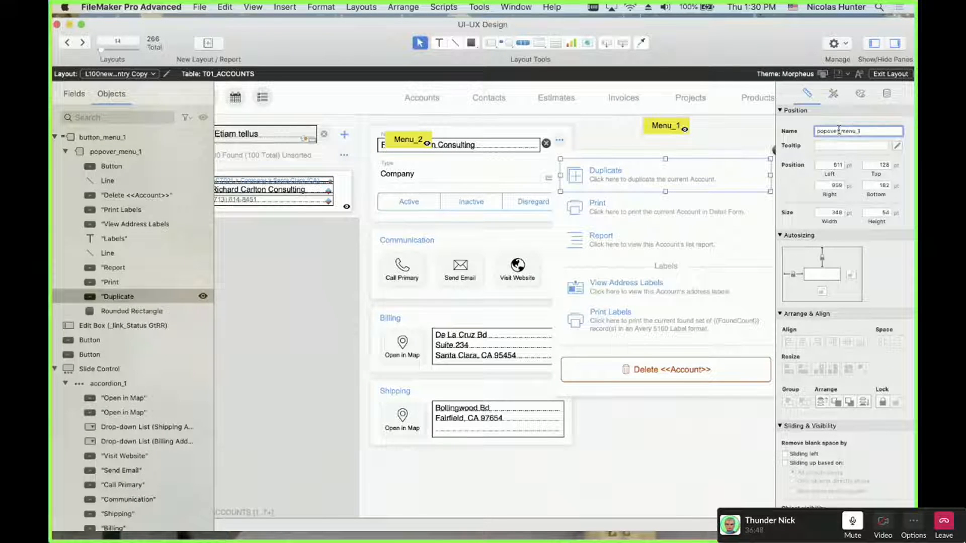
key(super+z)
Cut popover_menu_1 from the popover's name and paste it onto its Rounded Rectangle
click(646, 150)
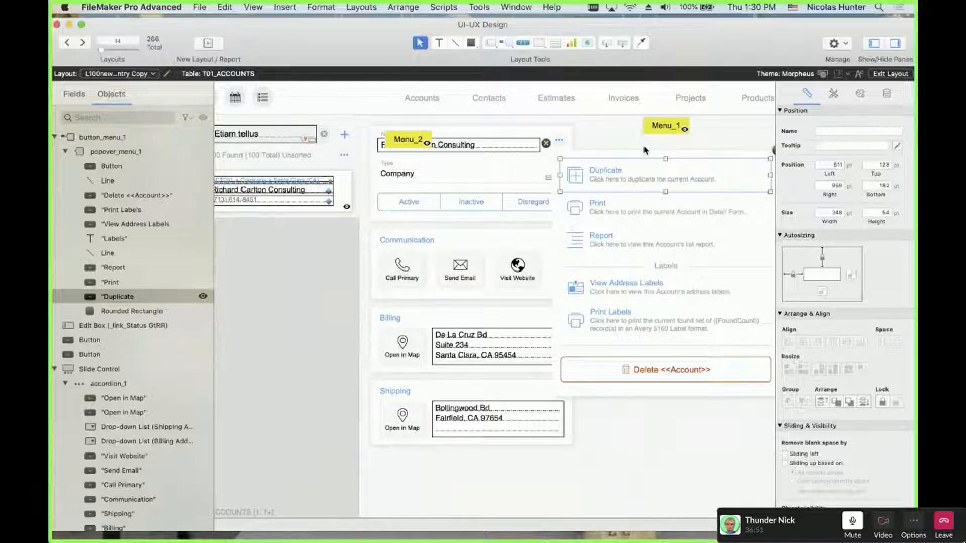
click(839, 134)
key(super+x)
click(714, 154)
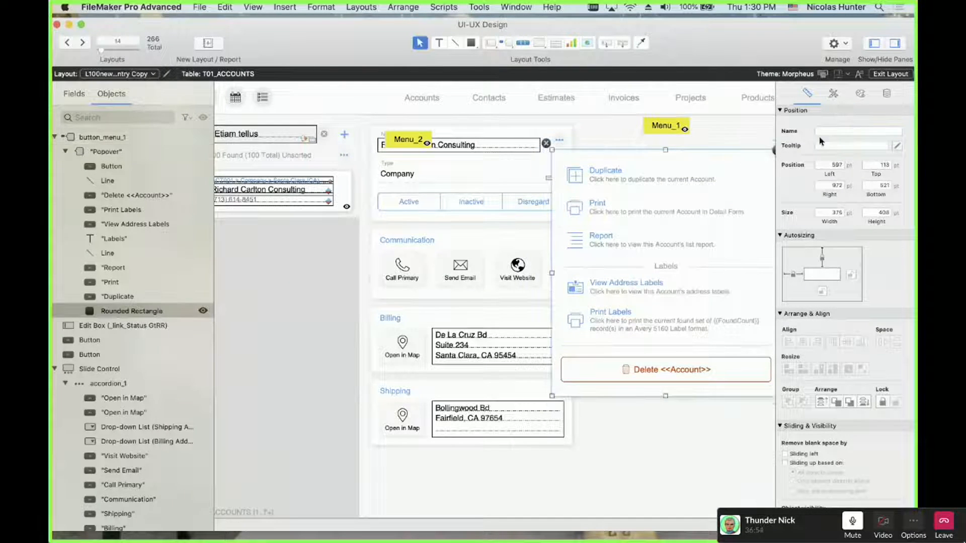
click(832, 132)
key(super+v)
click(707, 142)
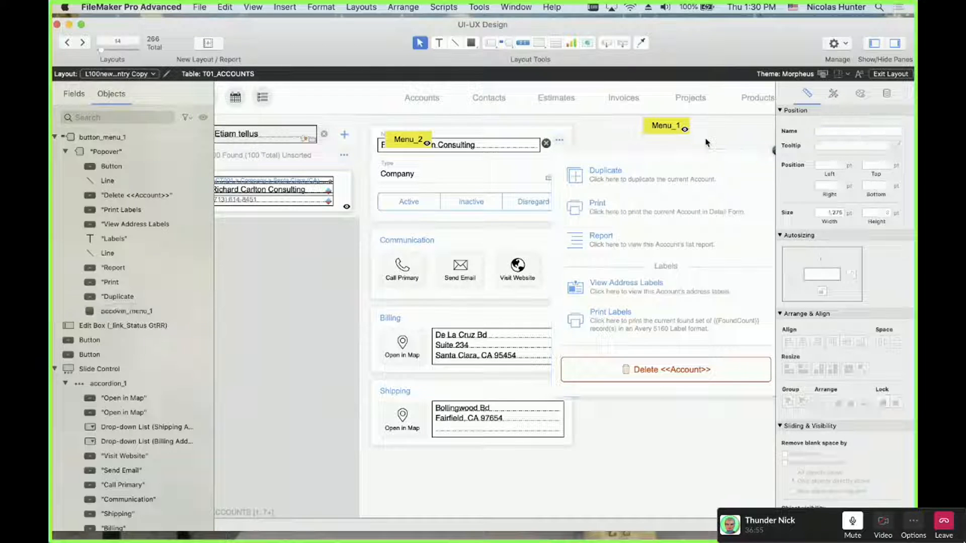
Check the popover, Menu_2 and found-count button, then exit to Browse mode
click(652, 147)
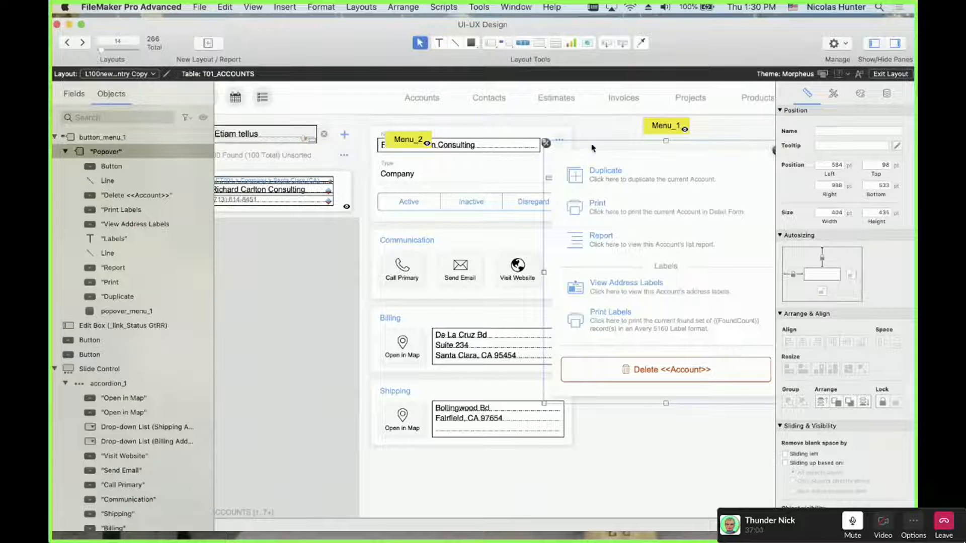
click(425, 141)
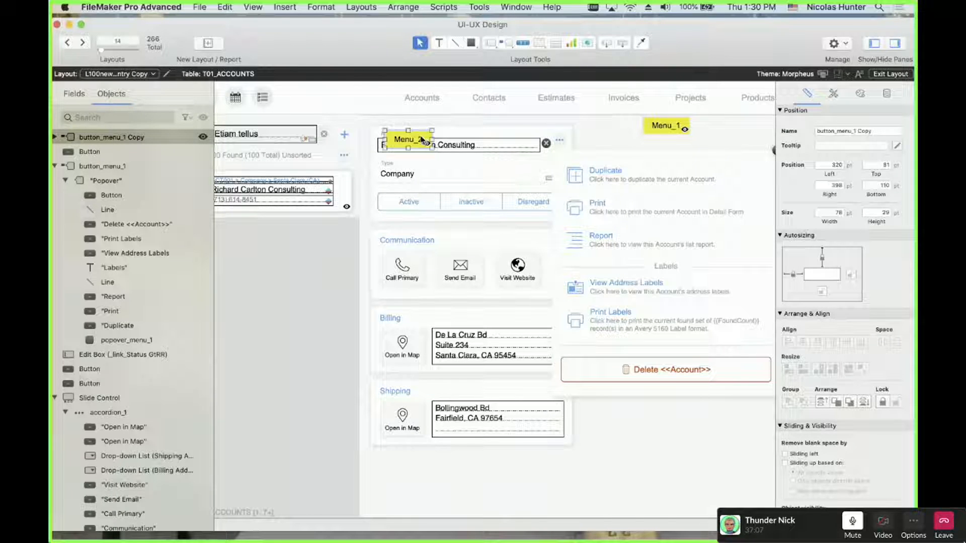
click(343, 157)
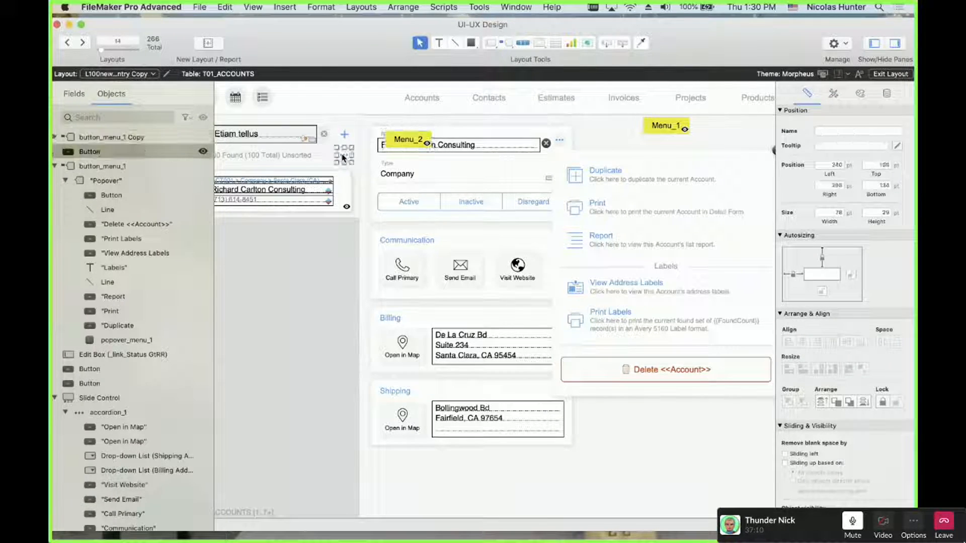
click(487, 159)
key(super+b)
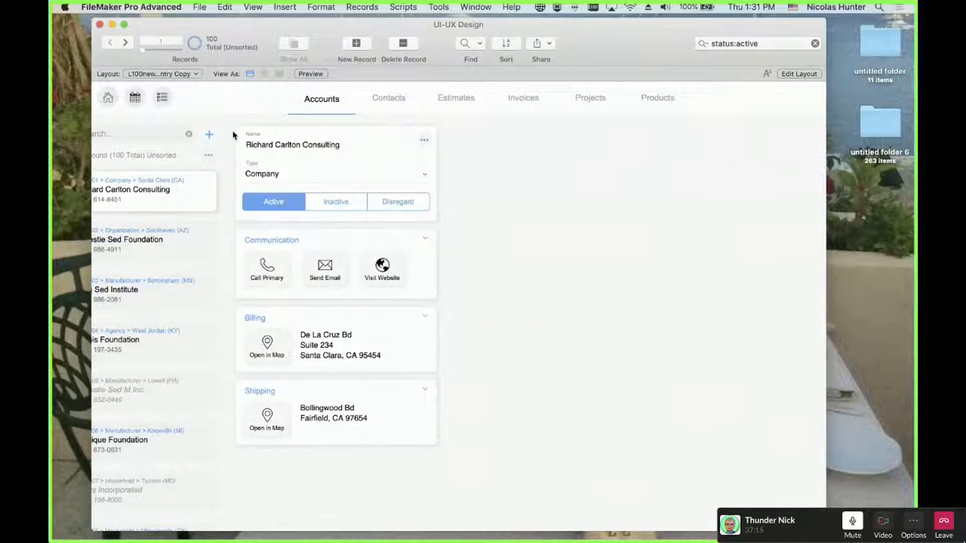
scroll(234, 134, left, 2)
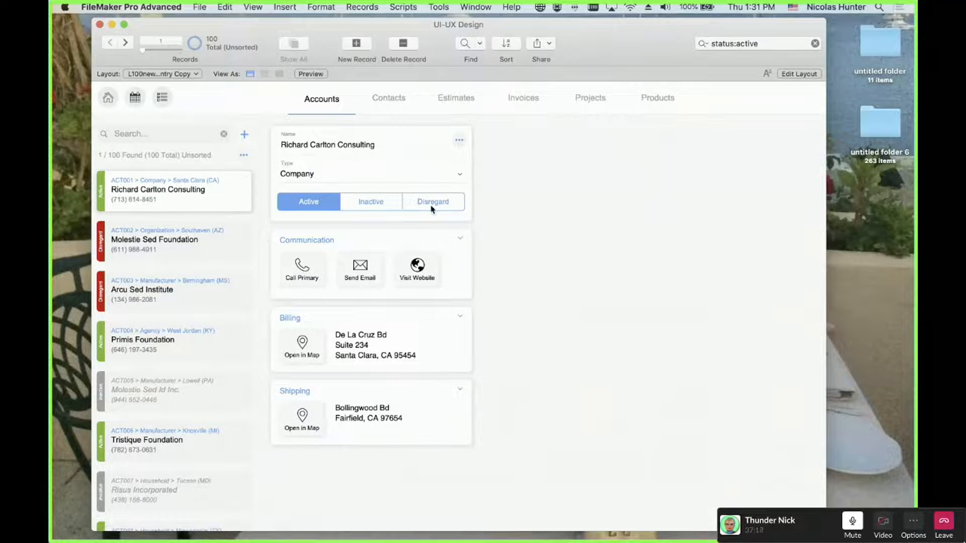
key(super+l)
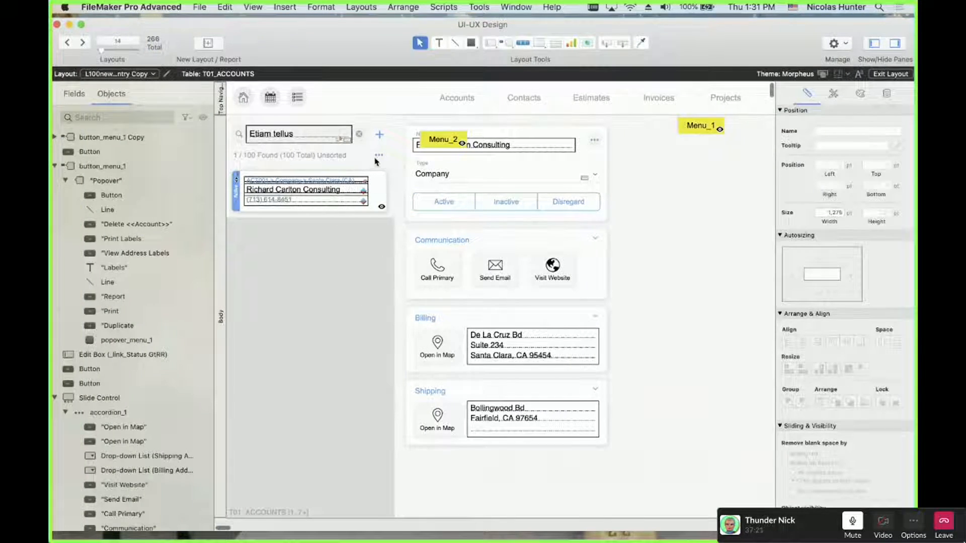
click(385, 161)
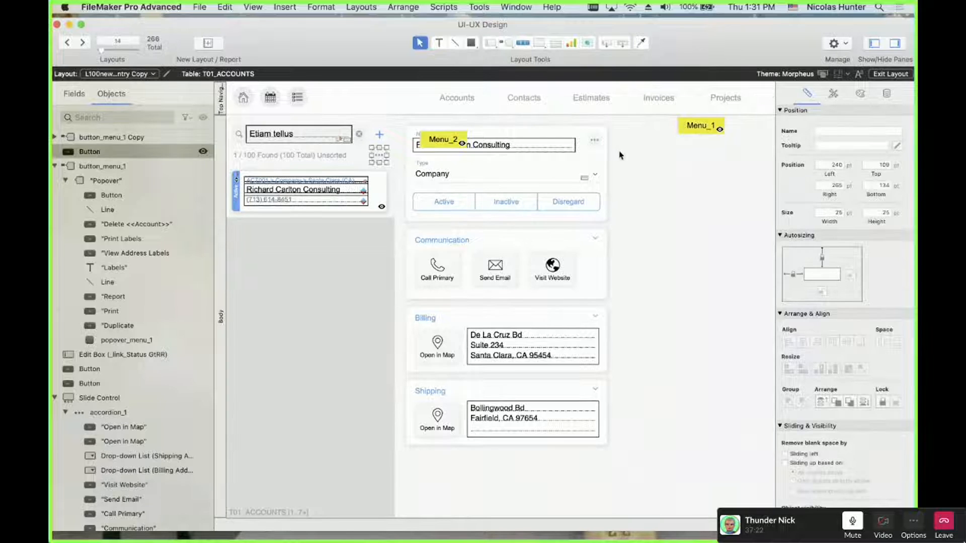
drag(385, 160, 593, 138)
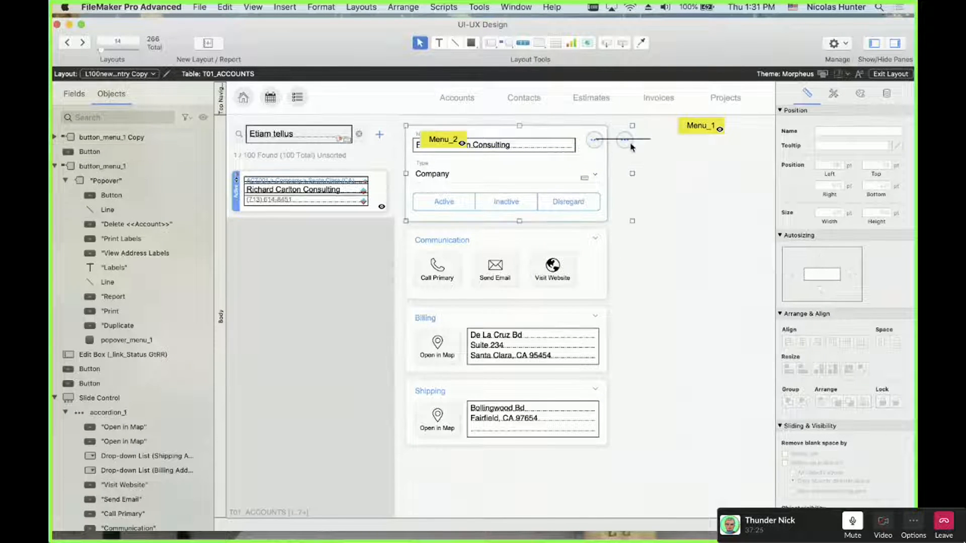
mouse_move(663, 159)
mouse_down()
mouse_move(575, 128)
mouse_move(665, 170)
mouse_move(675, 162)
mouse_up()
scroll(654, 163, right, 5)
drag(577, 162, 700, 133)
key(super+b)
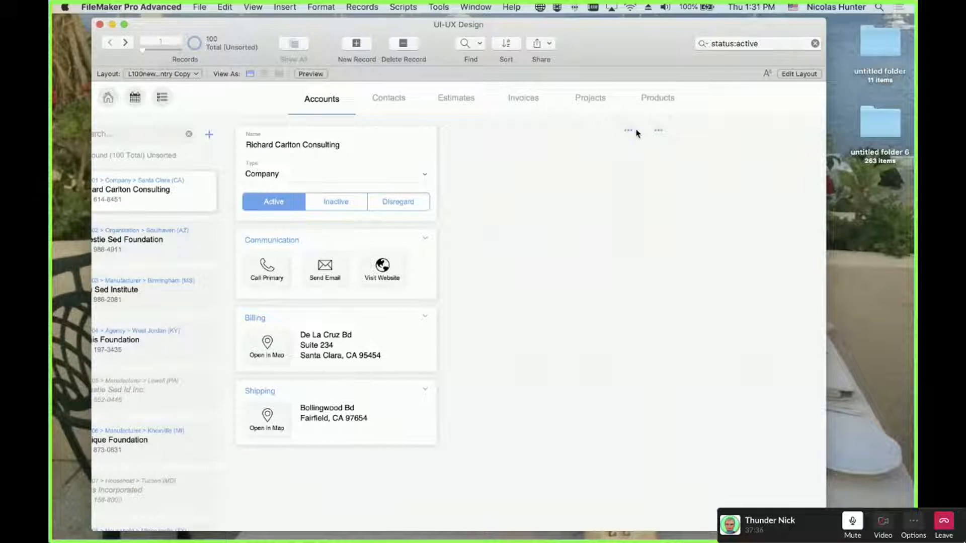
key(super+l)
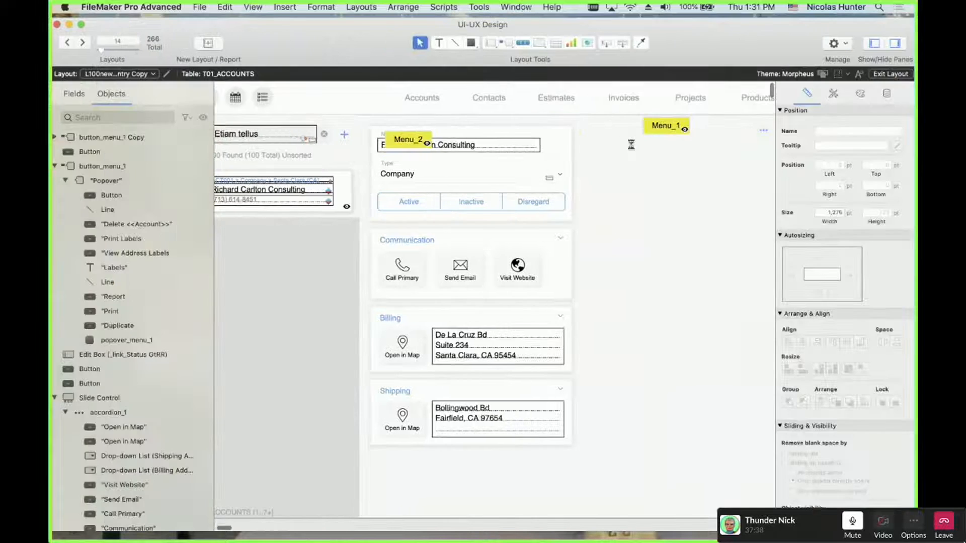
click(629, 144)
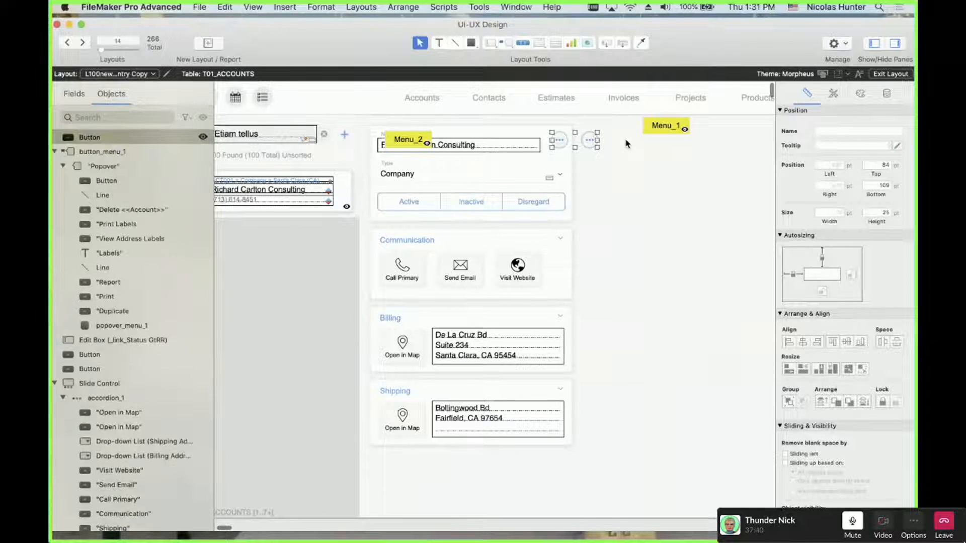
key(super+z)
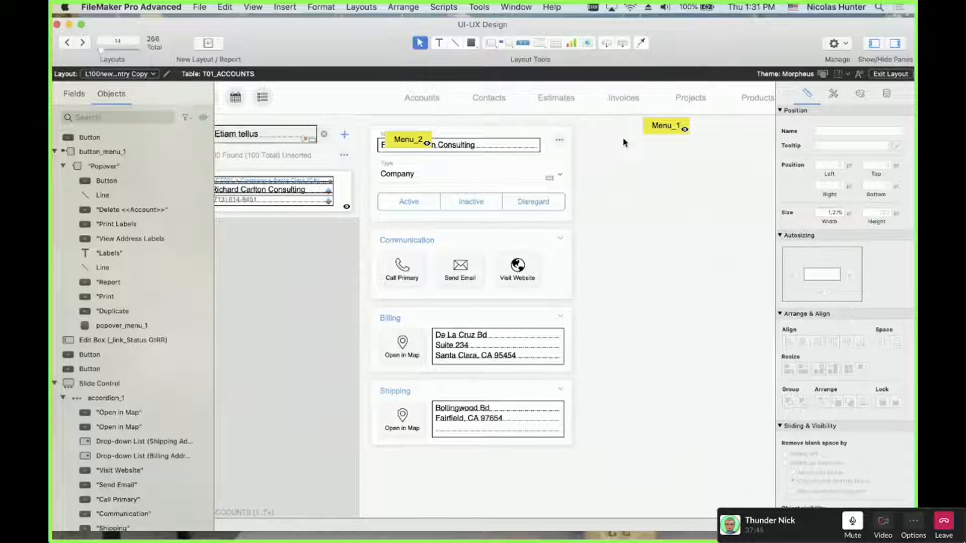
key(super+b)
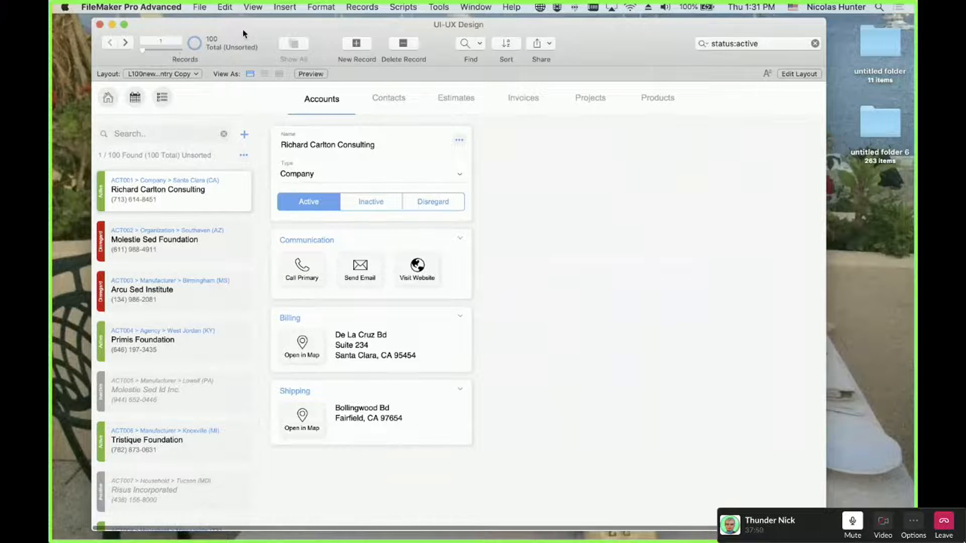
drag(243, 30, 242, 26)
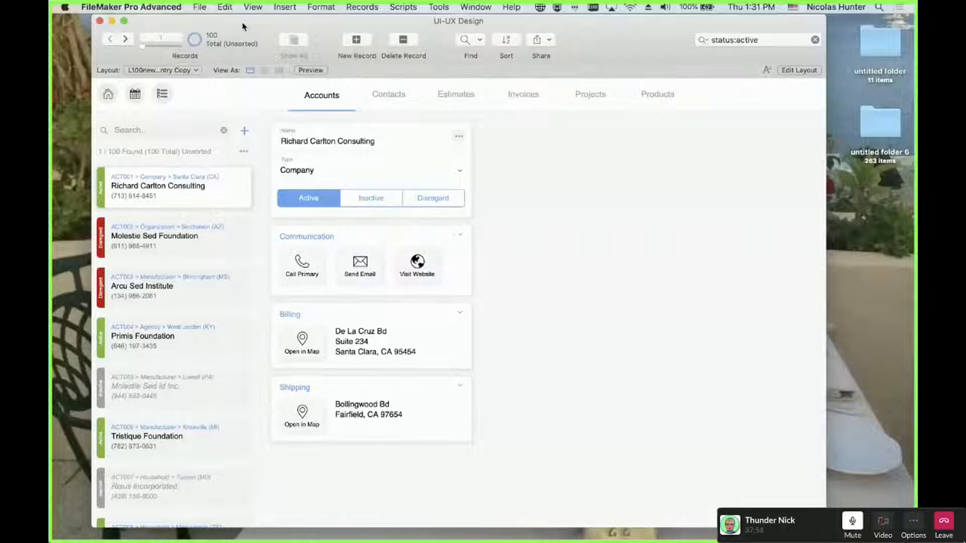
click(141, 129)
Sort the list by Account and filter to Active accounts
click(243, 153)
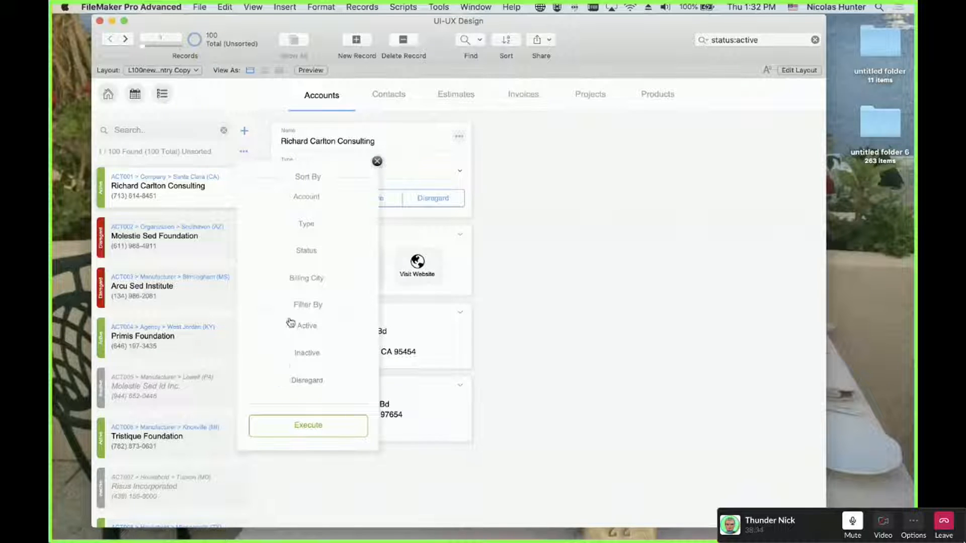
click(310, 207)
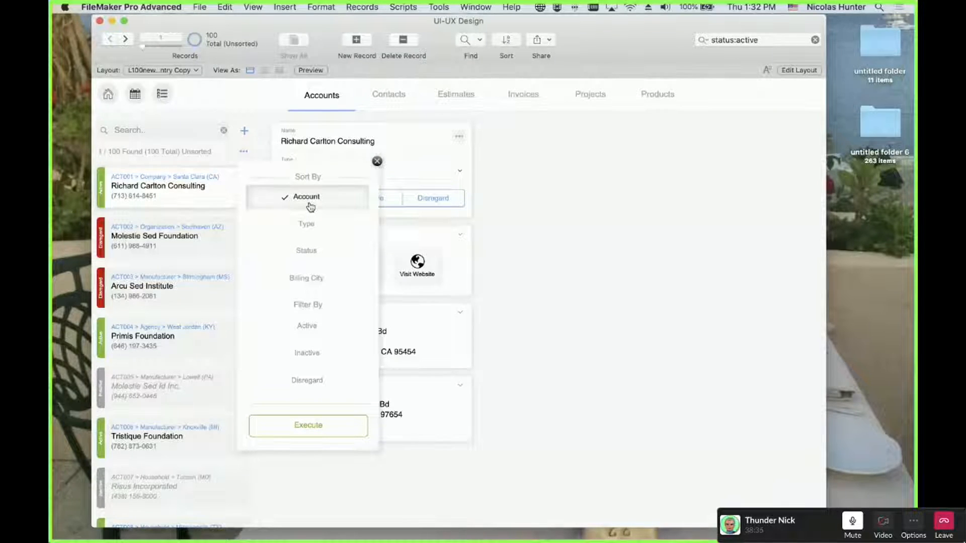
click(308, 326)
click(320, 436)
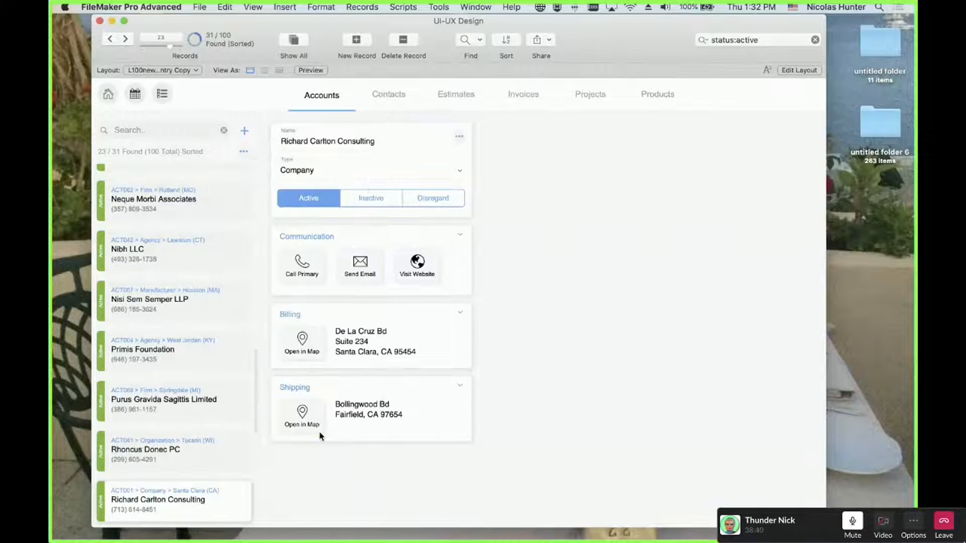
scroll(196, 467, down, 3)
scroll(195, 474, up, 10)
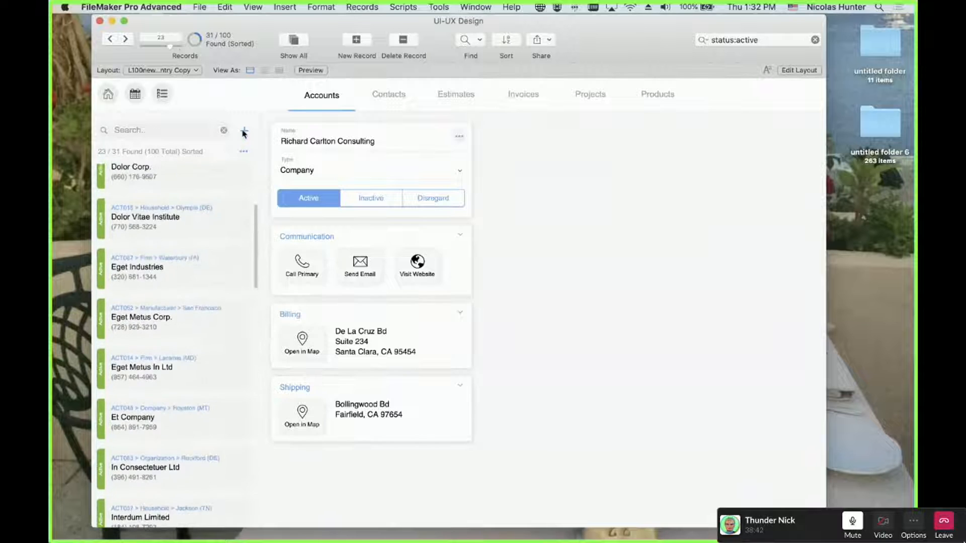
Change the sort to Type and Status and the filter to Inactive only
click(243, 151)
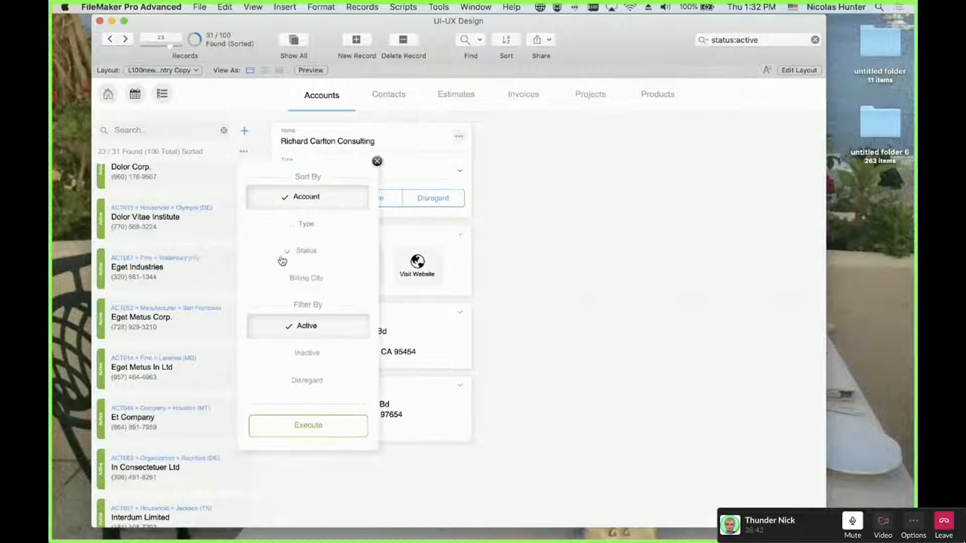
click(297, 209)
click(296, 228)
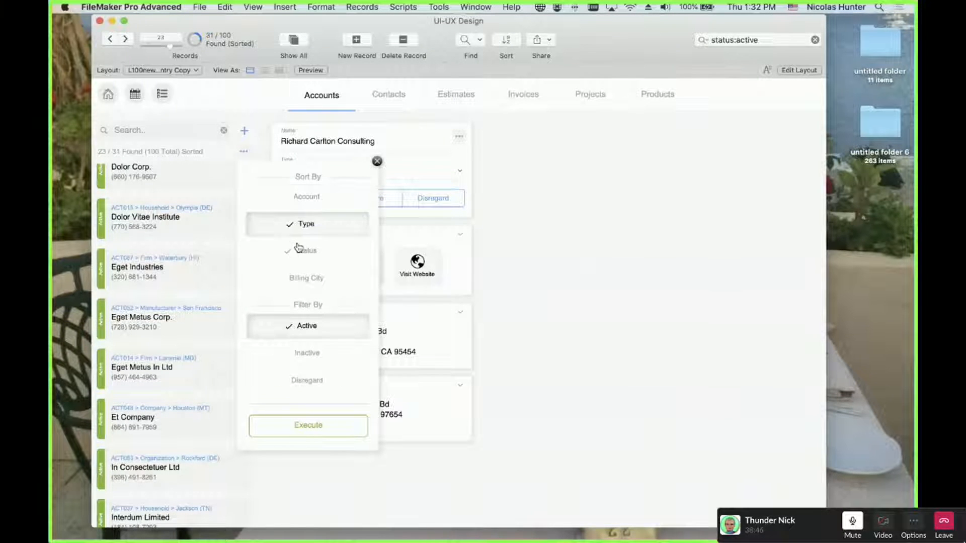
click(298, 249)
click(324, 354)
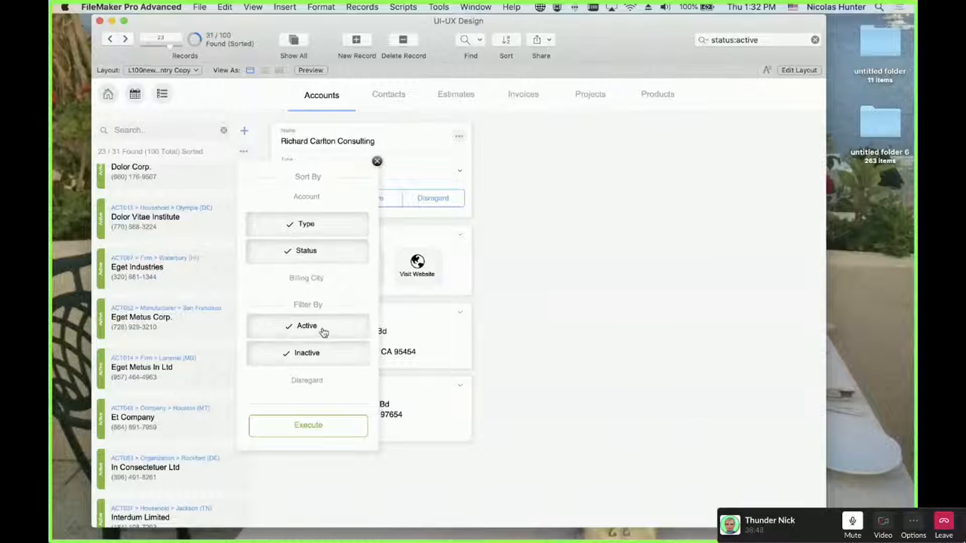
click(322, 327)
click(319, 424)
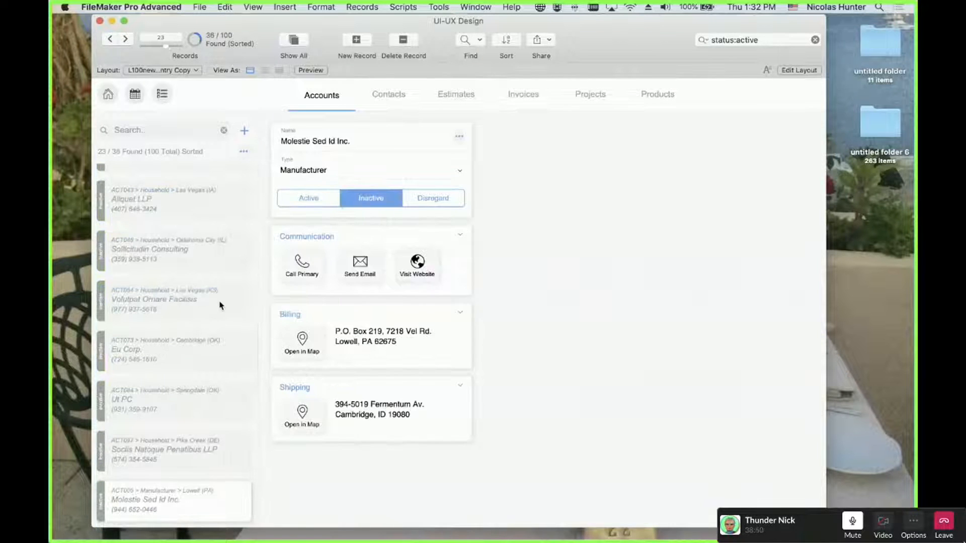
scroll(220, 305, up, 5)
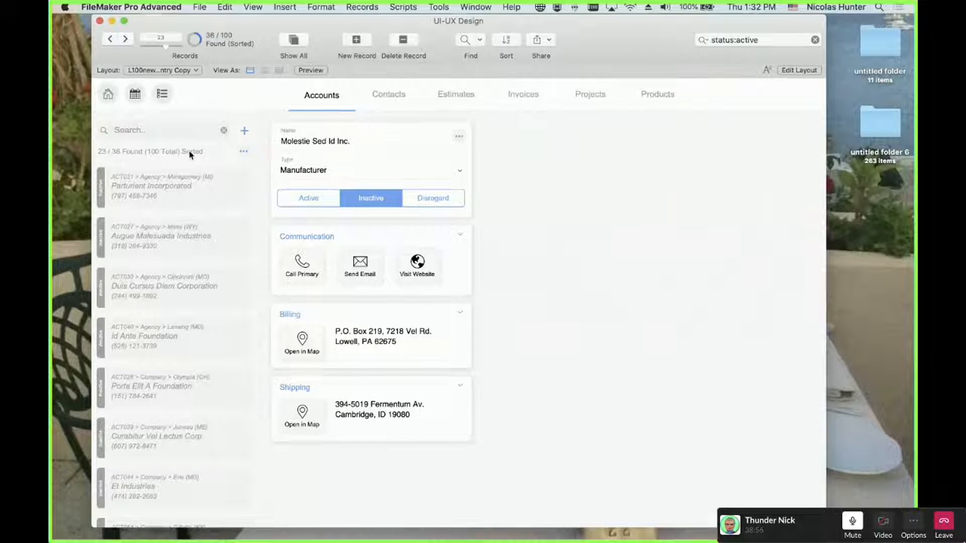
Untick Type, Status and Inactive, then execute to list all 100 accounts
click(244, 152)
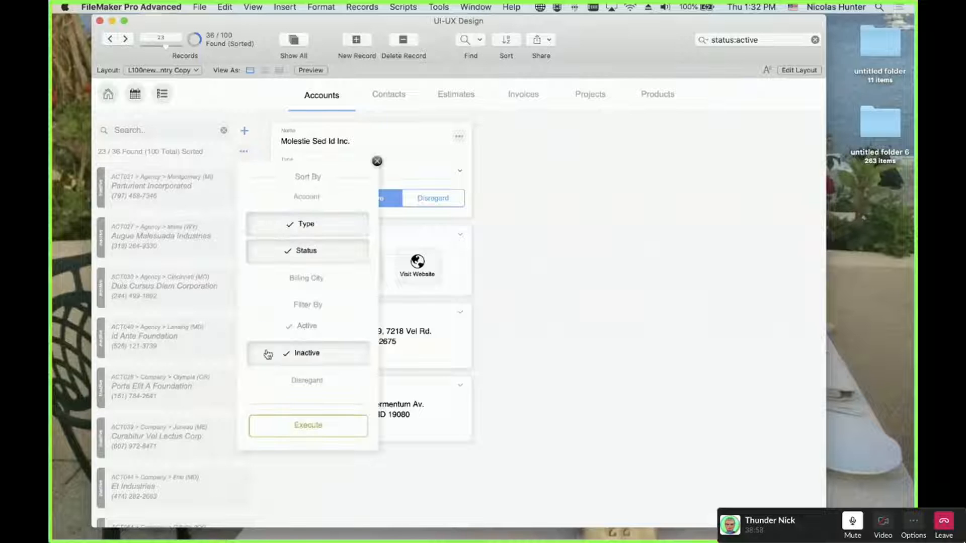
click(281, 233)
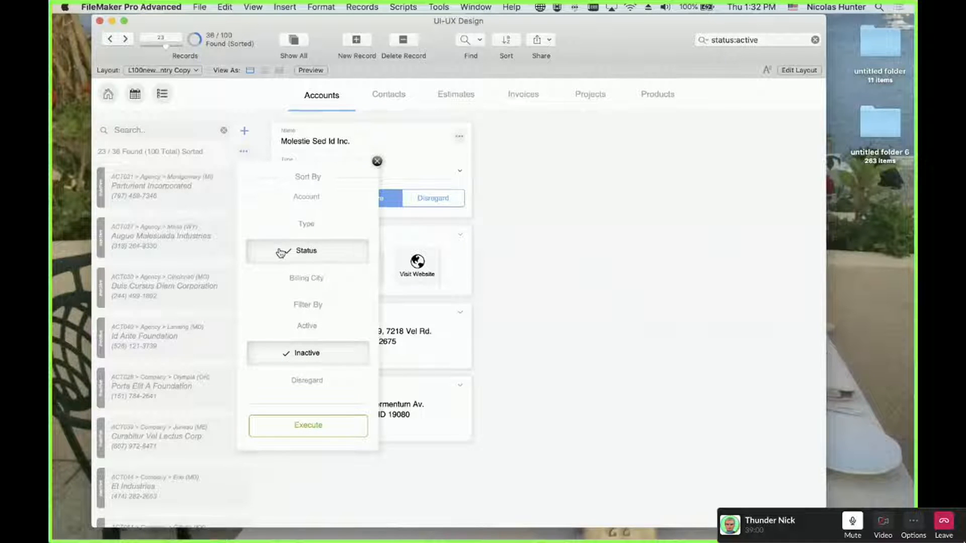
click(282, 250)
click(283, 357)
click(296, 427)
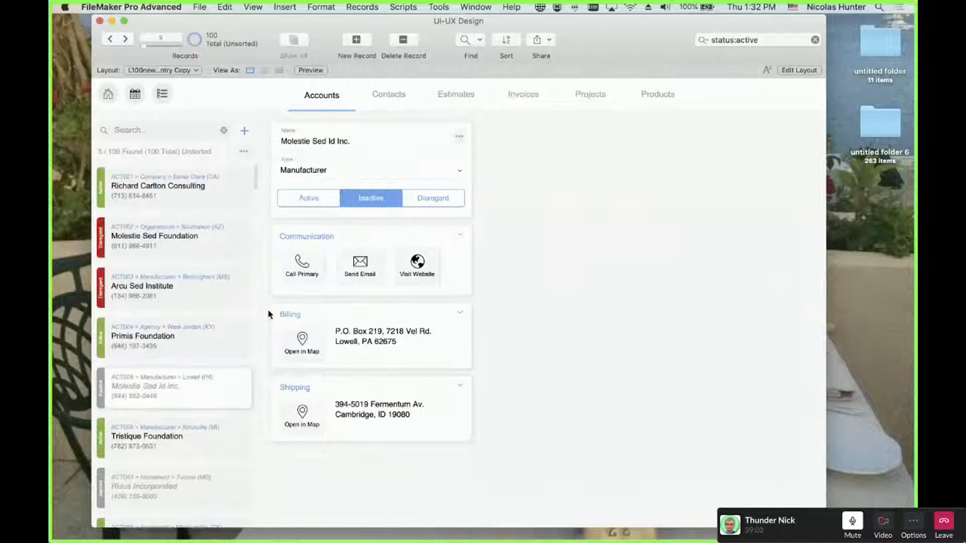
Reopen the Sort By / Filter By popover beside the found count
click(244, 152)
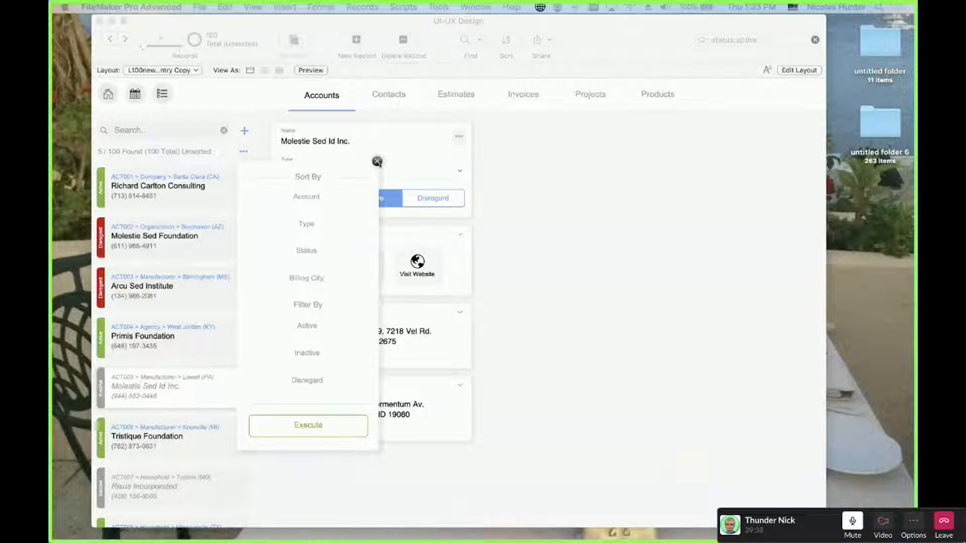
click(376, 161)
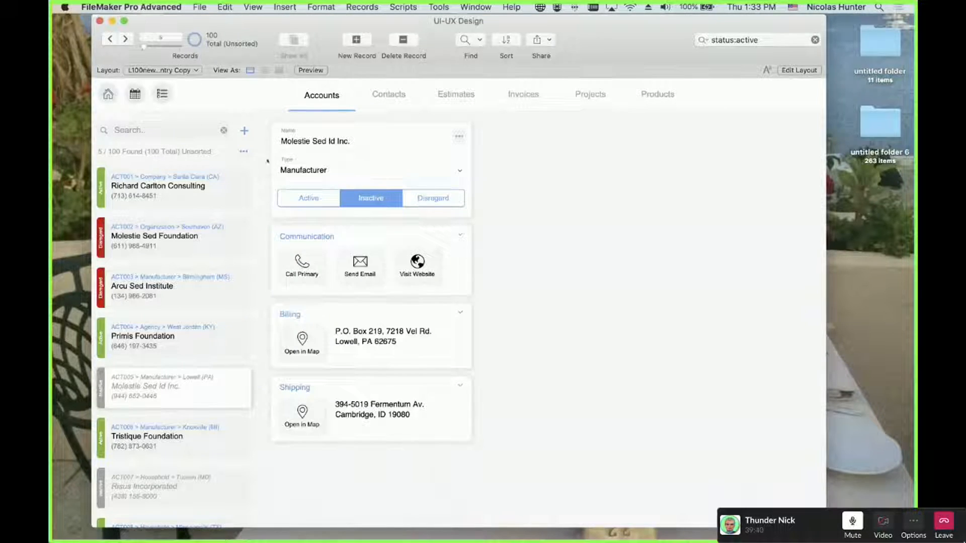
click(244, 151)
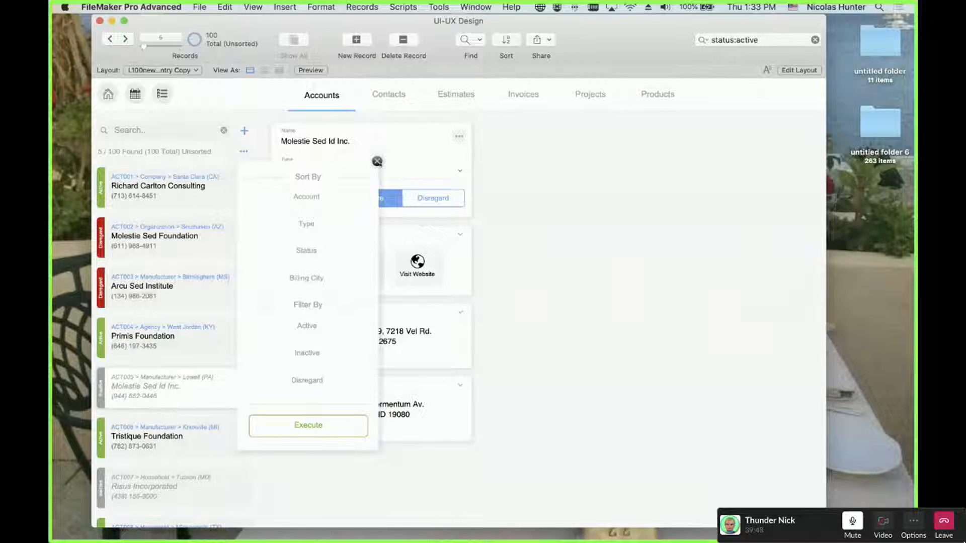
click(377, 161)
click(244, 151)
click(552, 244)
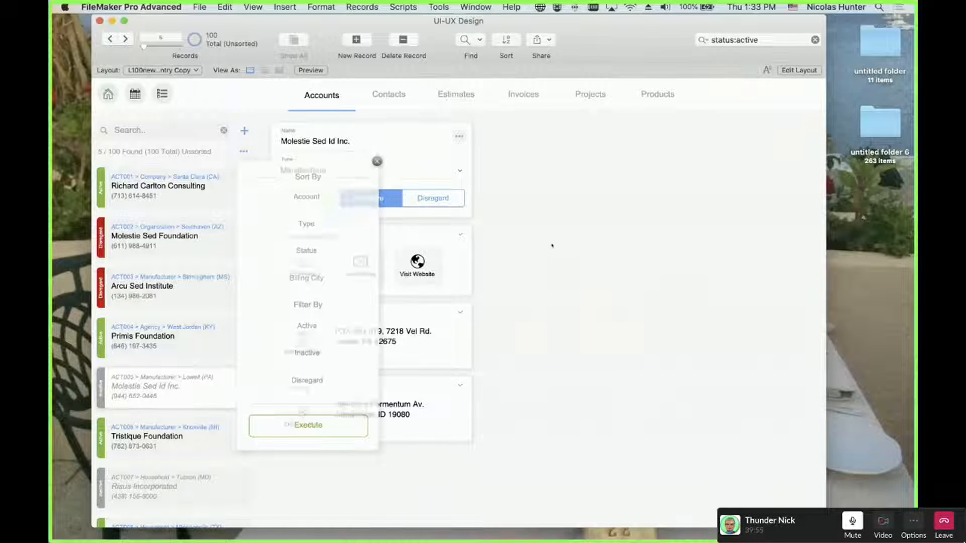
click(244, 153)
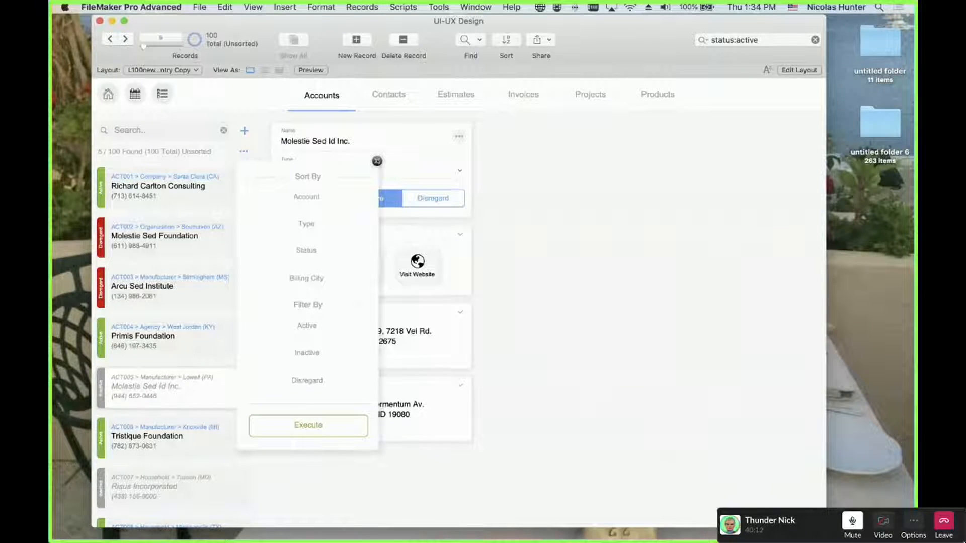
click(377, 161)
click(243, 152)
click(377, 161)
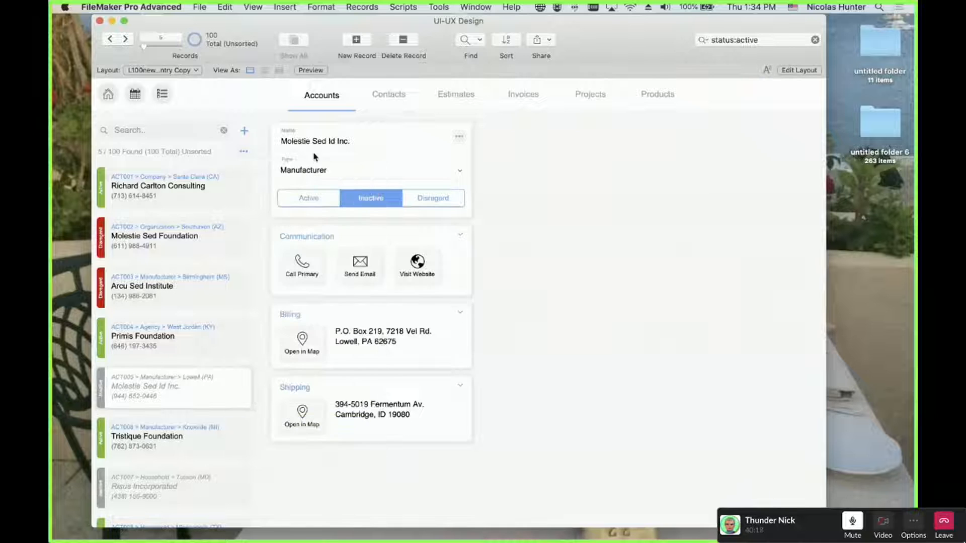
click(244, 152)
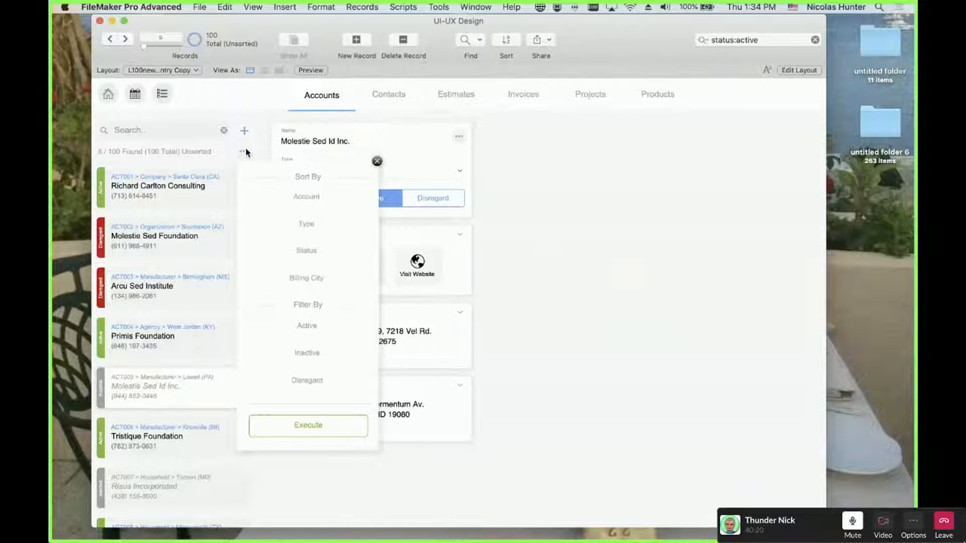
click(311, 224)
click(316, 197)
click(377, 161)
click(375, 160)
click(243, 152)
click(542, 273)
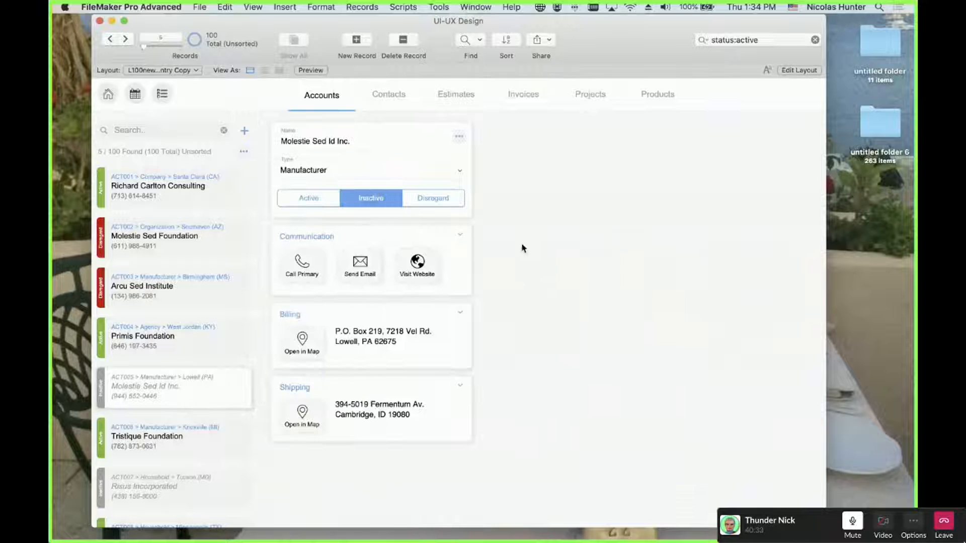
click(241, 156)
click(256, 166)
click(245, 153)
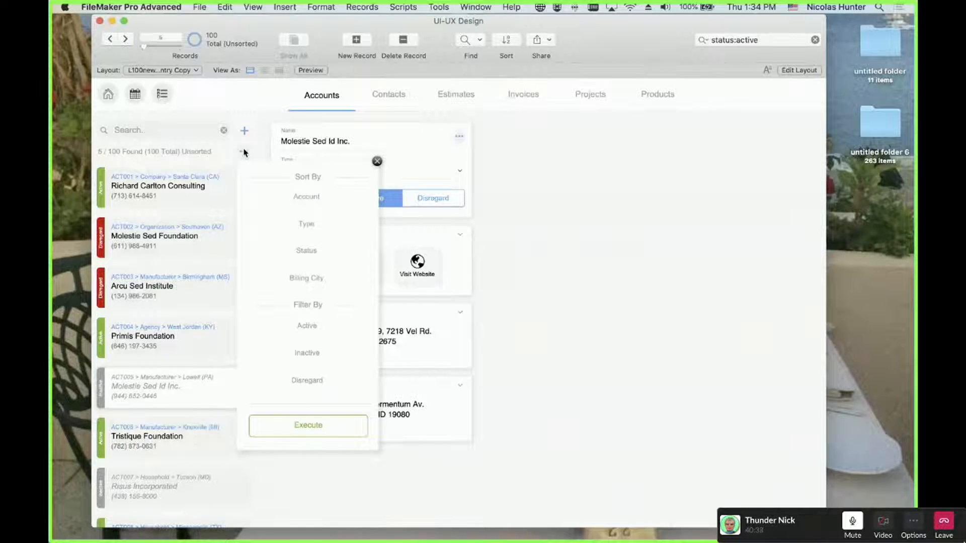
click(245, 152)
click(245, 152)
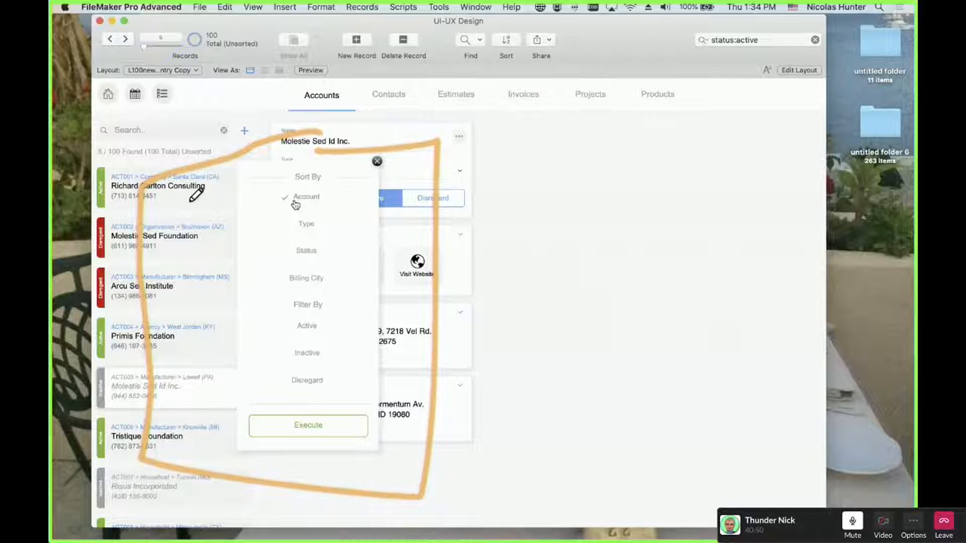
Toggle two filter options, then close the Sort By / Filter By popover, reopening and closing it once more
click(293, 356)
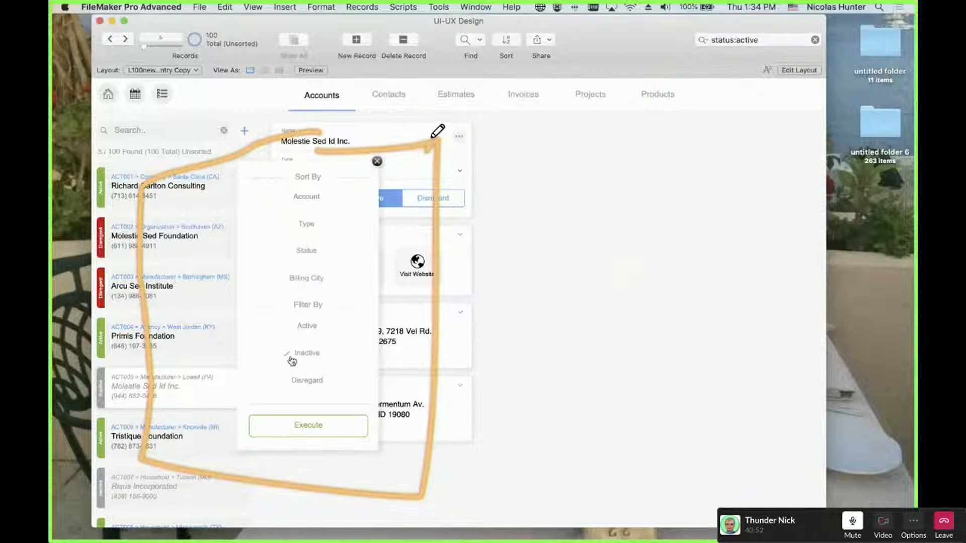
click(290, 376)
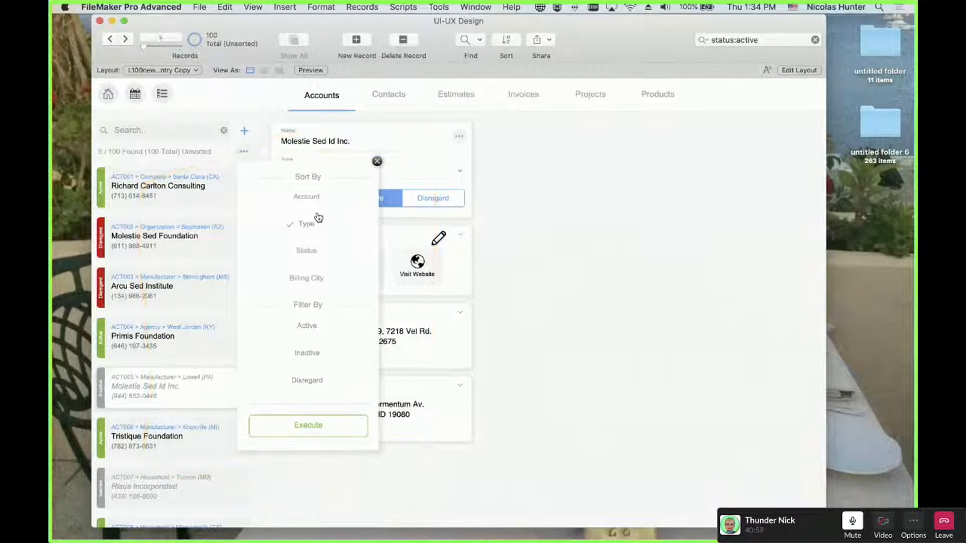
click(377, 160)
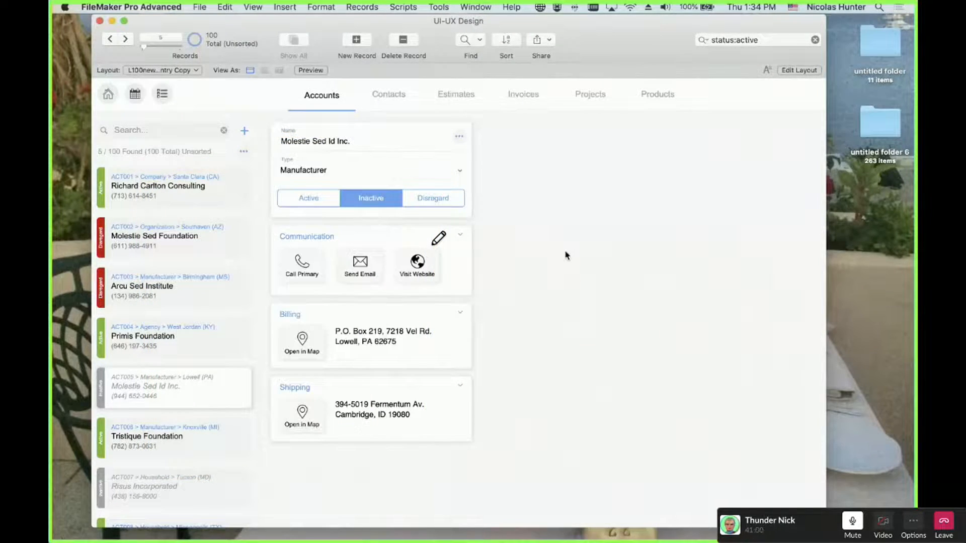
click(247, 154)
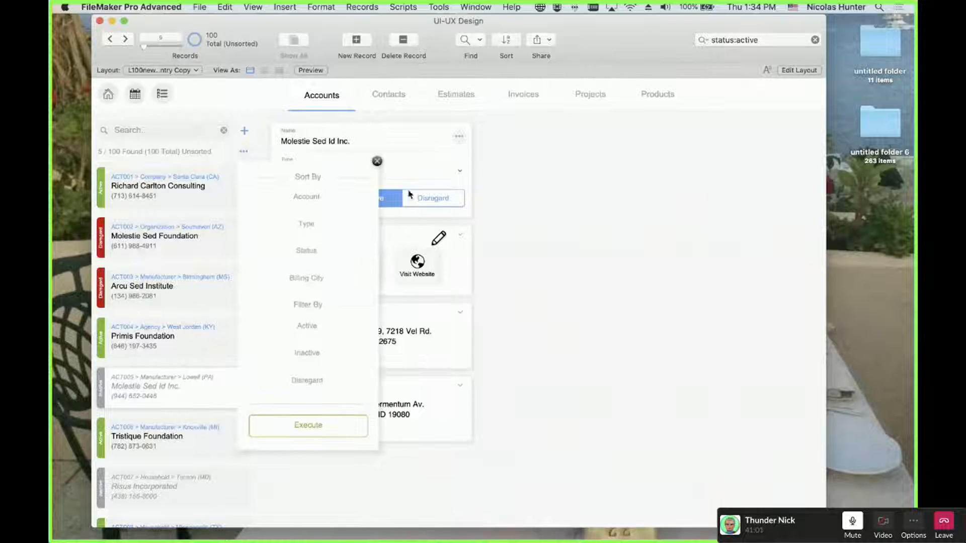
click(378, 162)
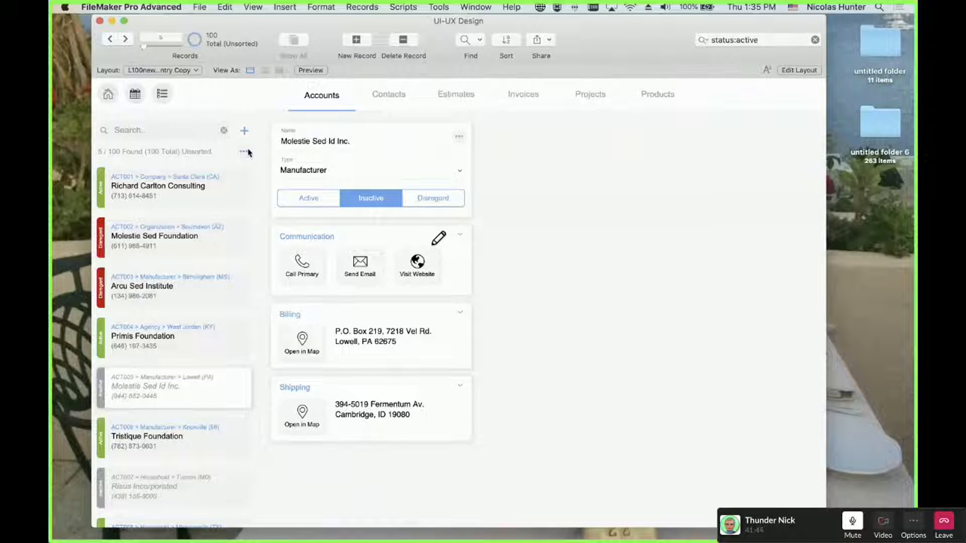
Open the '…' Sort By / Filter By popover beside the found count
click(244, 153)
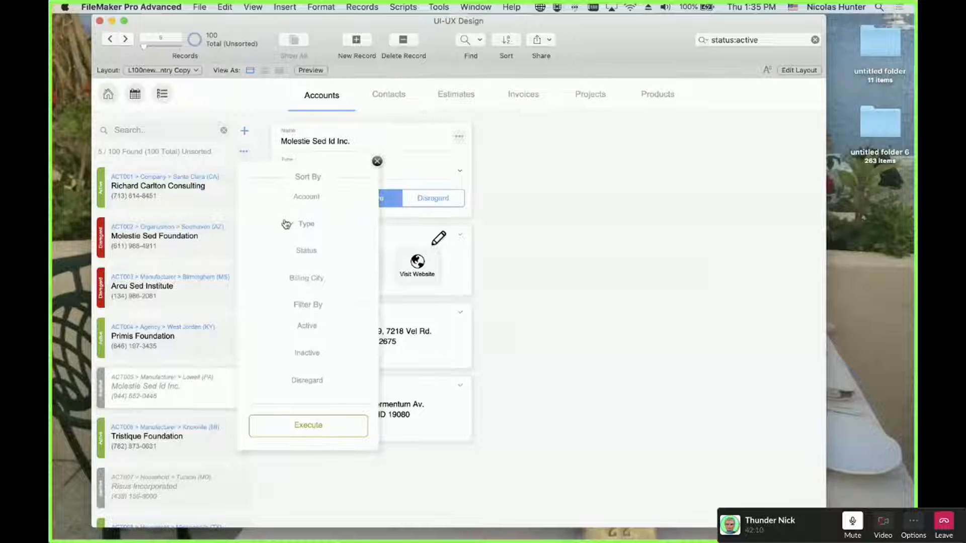
Tick Account and Status, toggle the Inactive filter, then dismiss the popover to test persistence
click(307, 206)
click(308, 207)
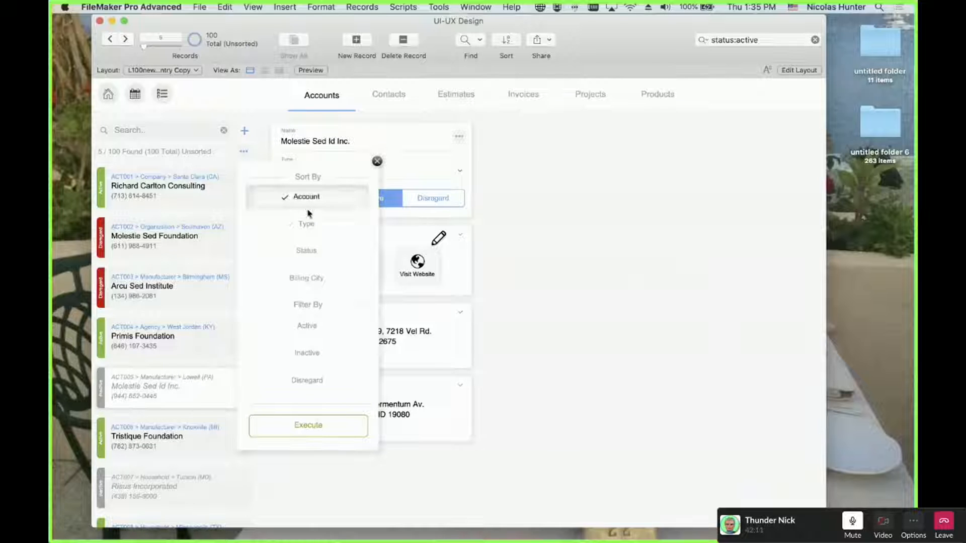
click(308, 251)
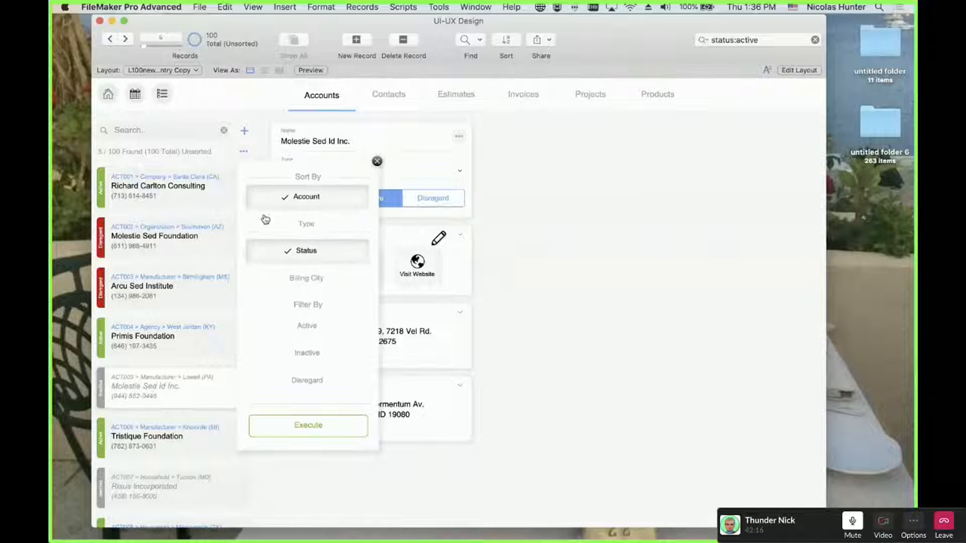
click(304, 353)
click(306, 355)
click(306, 354)
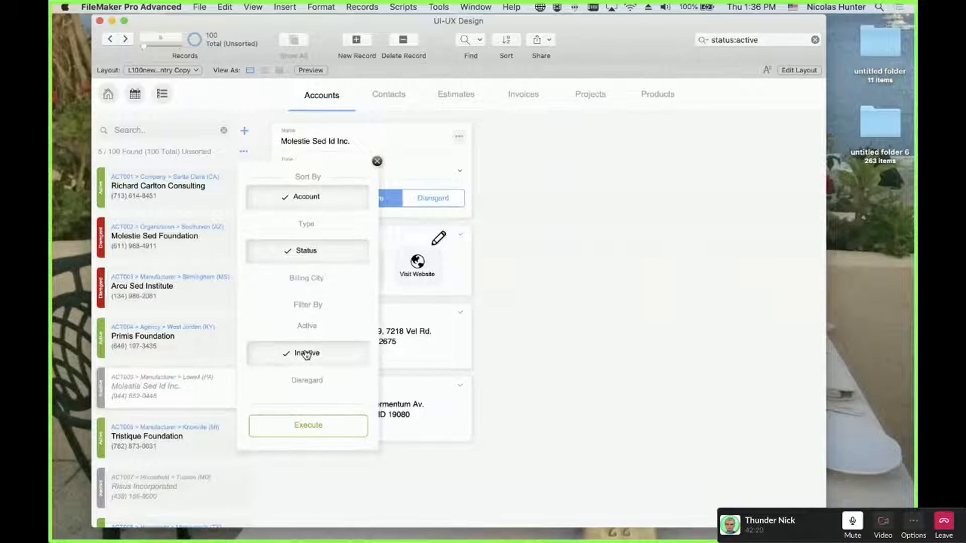
click(306, 355)
click(306, 355)
click(265, 107)
Reopen the popover and toggle Status, Type, Account and Active until all are cleared
click(241, 150)
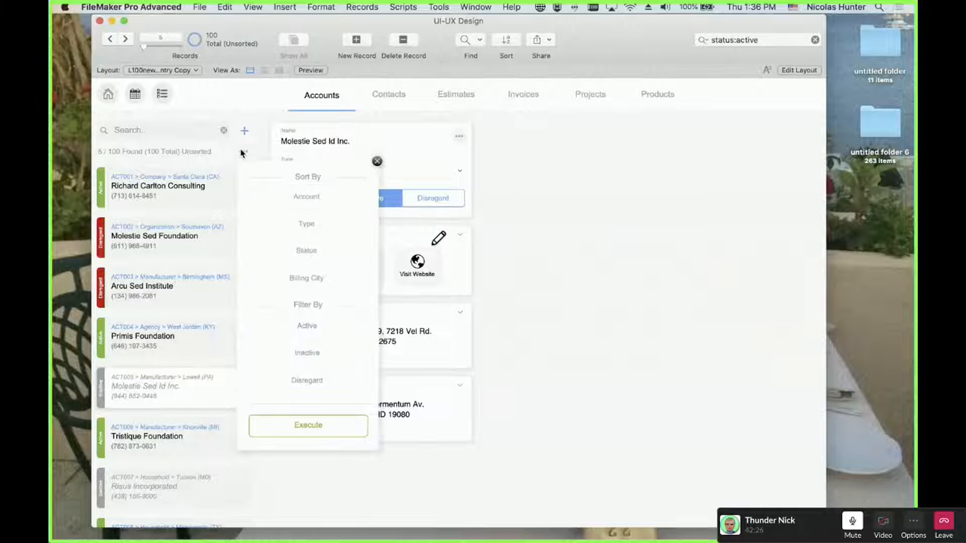
click(305, 252)
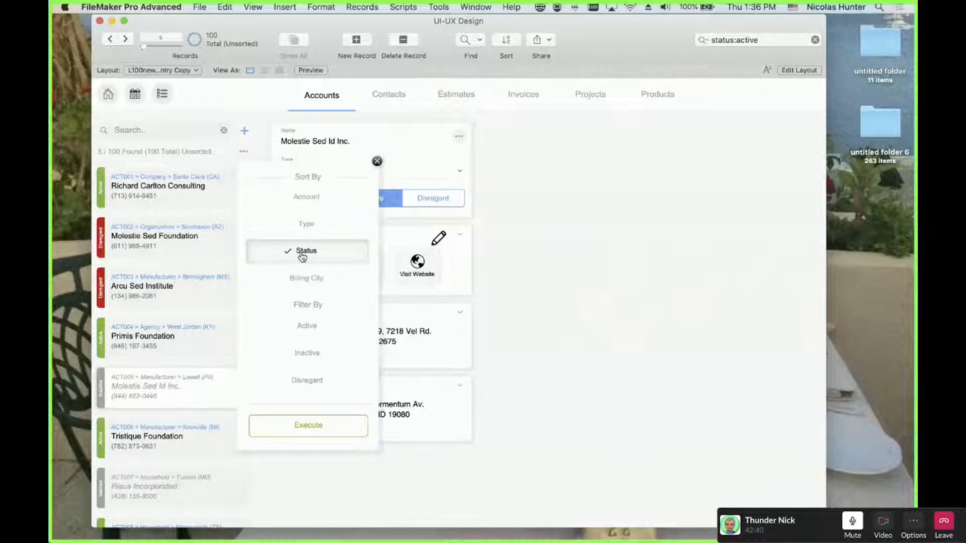
click(305, 225)
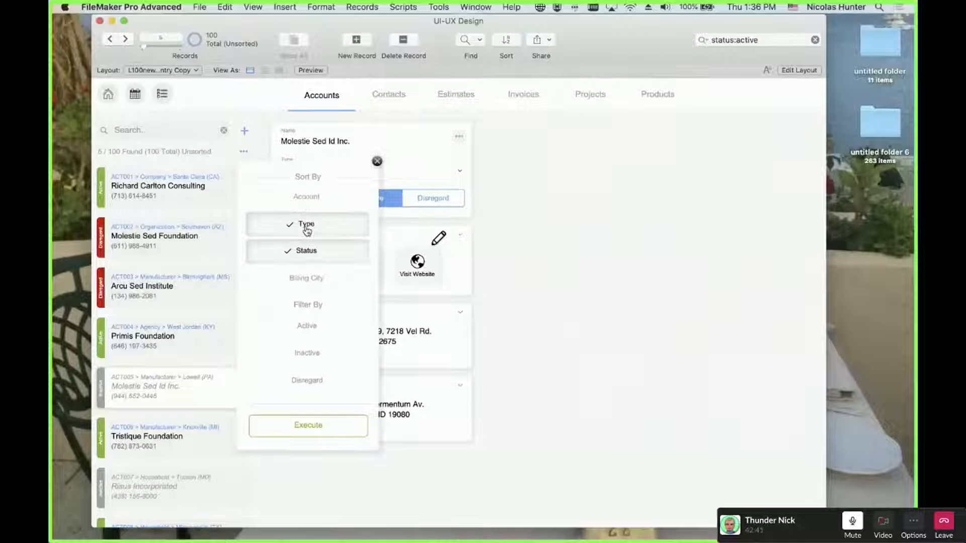
click(309, 196)
click(310, 203)
click(305, 235)
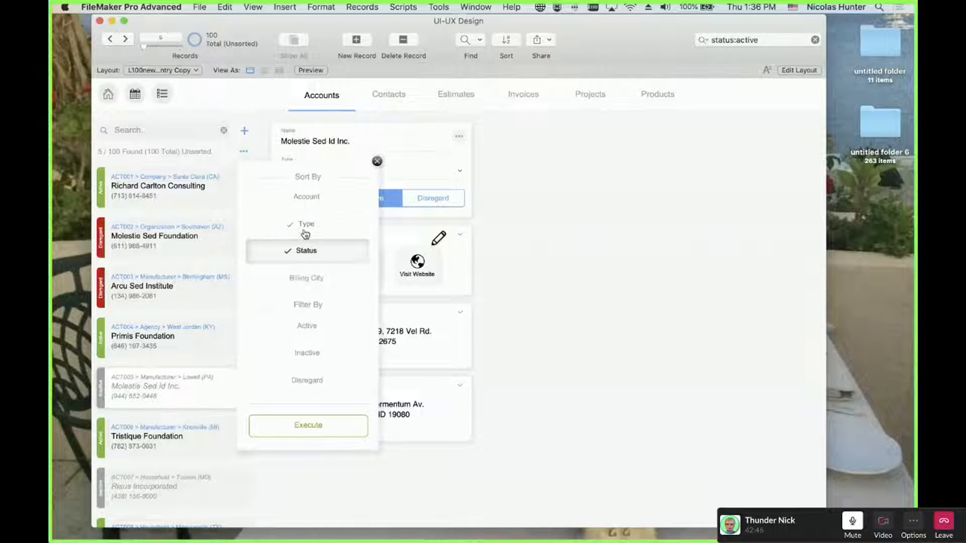
click(305, 332)
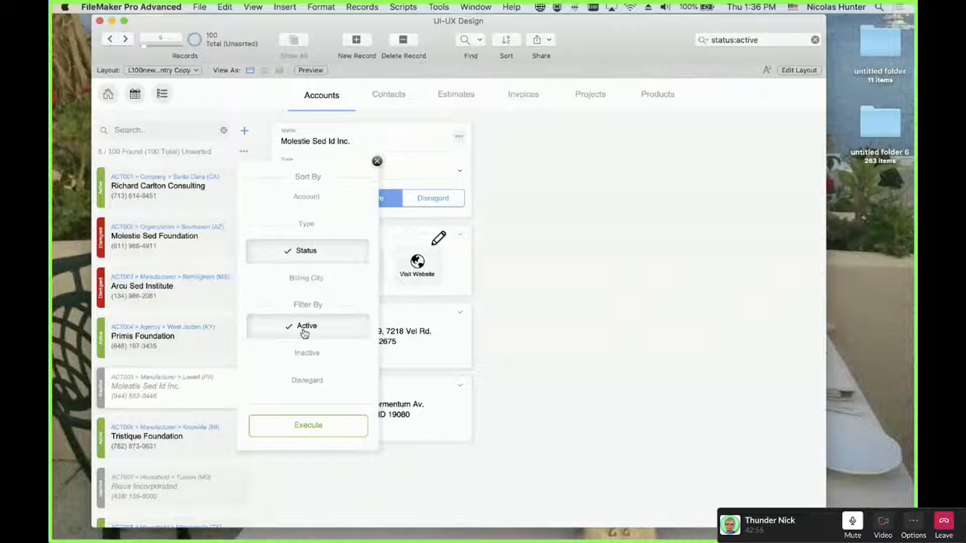
click(304, 327)
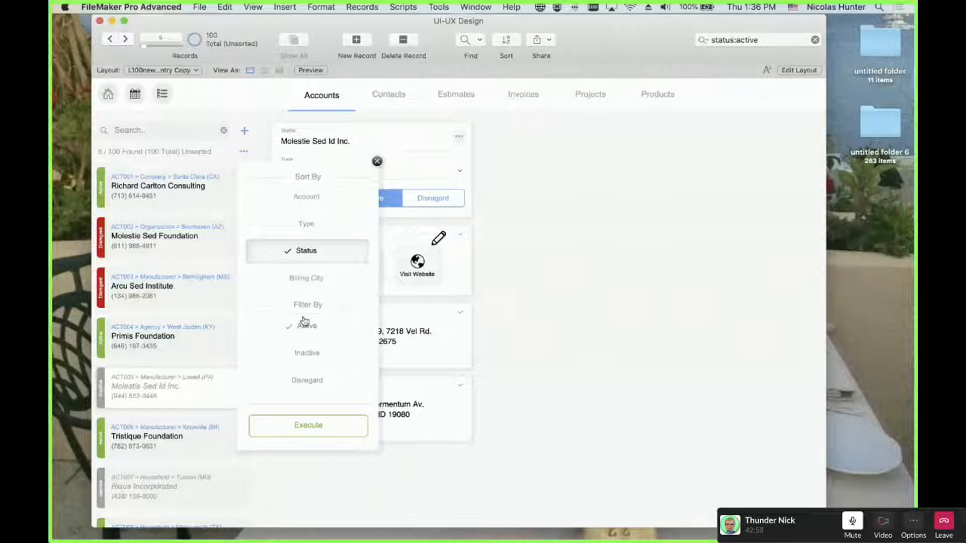
click(306, 253)
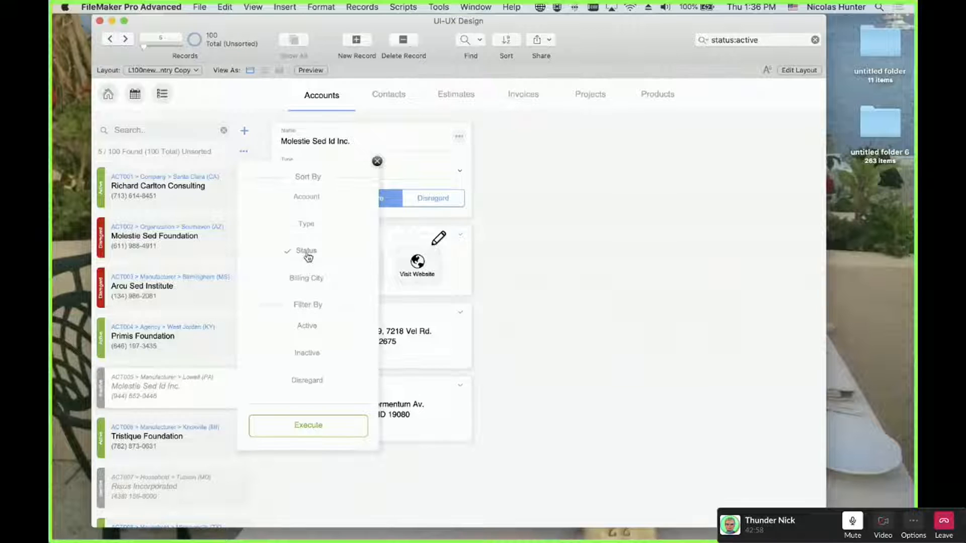
Sort by Account and Type, filter to Active, and execute to show 31 of 100 records
click(313, 202)
click(309, 223)
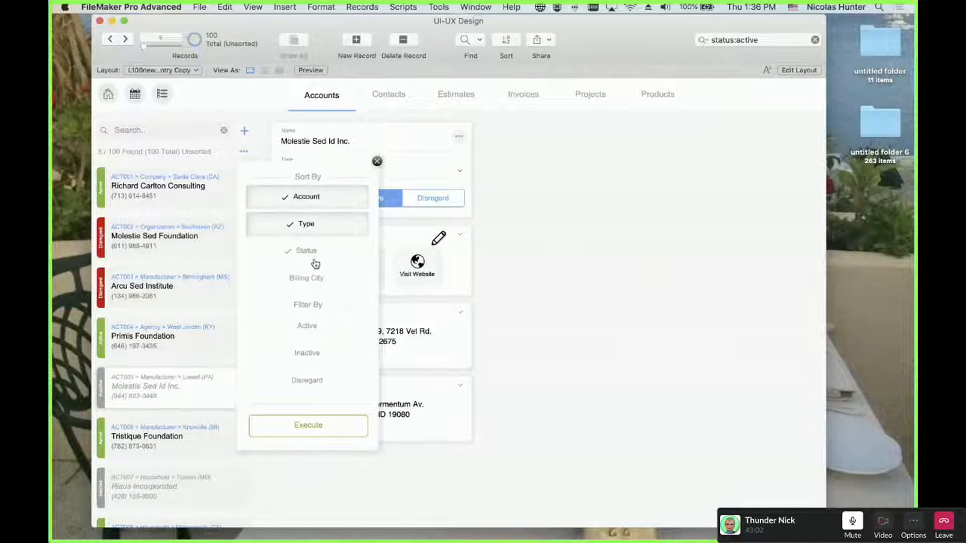
click(313, 323)
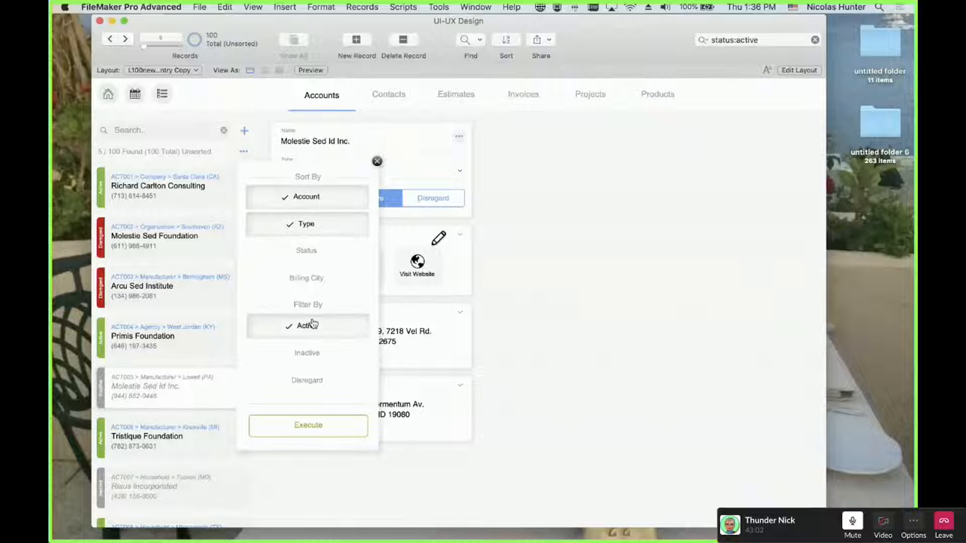
click(308, 427)
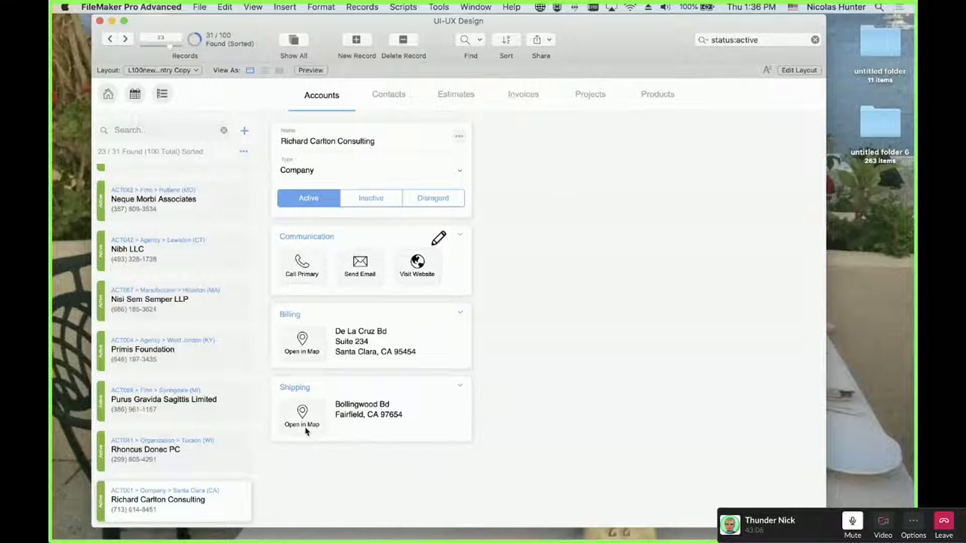
Switch the choices to Billing City, Status and Disregard, dropping Account, Type and Active, then close
click(244, 153)
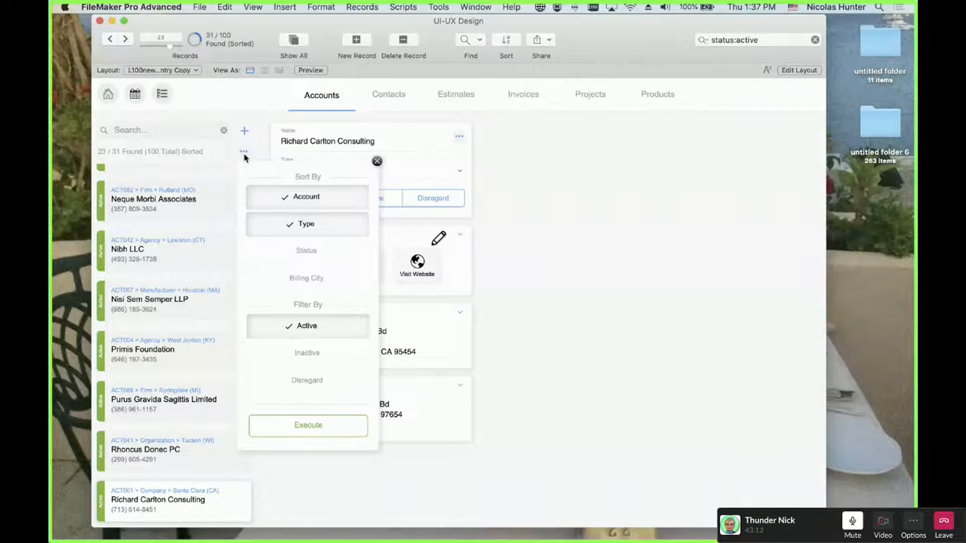
click(294, 287)
click(302, 252)
click(305, 378)
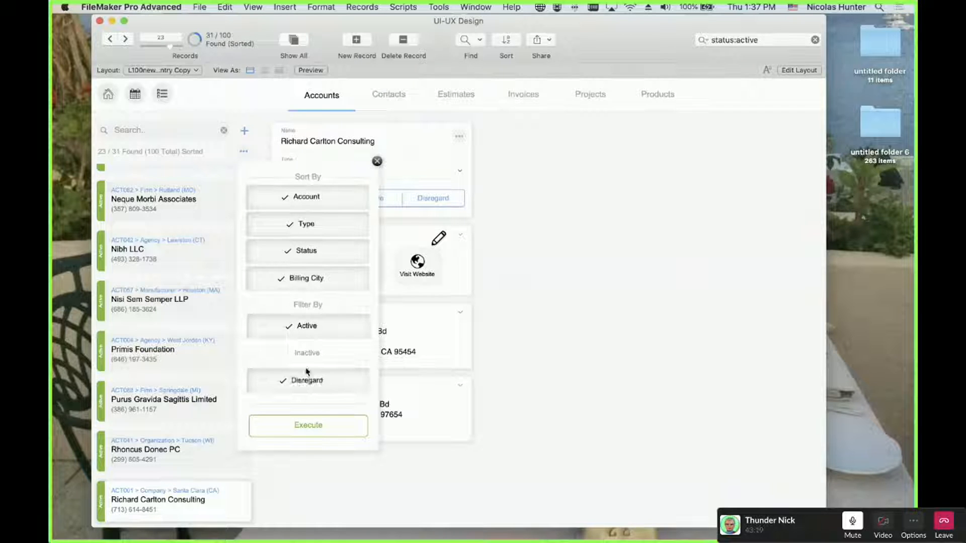
click(314, 330)
click(318, 226)
click(323, 200)
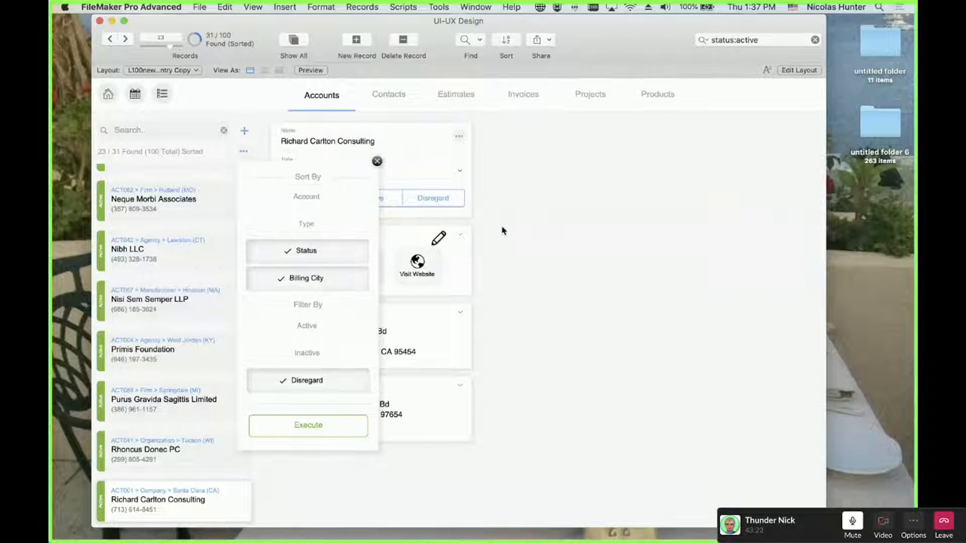
click(517, 245)
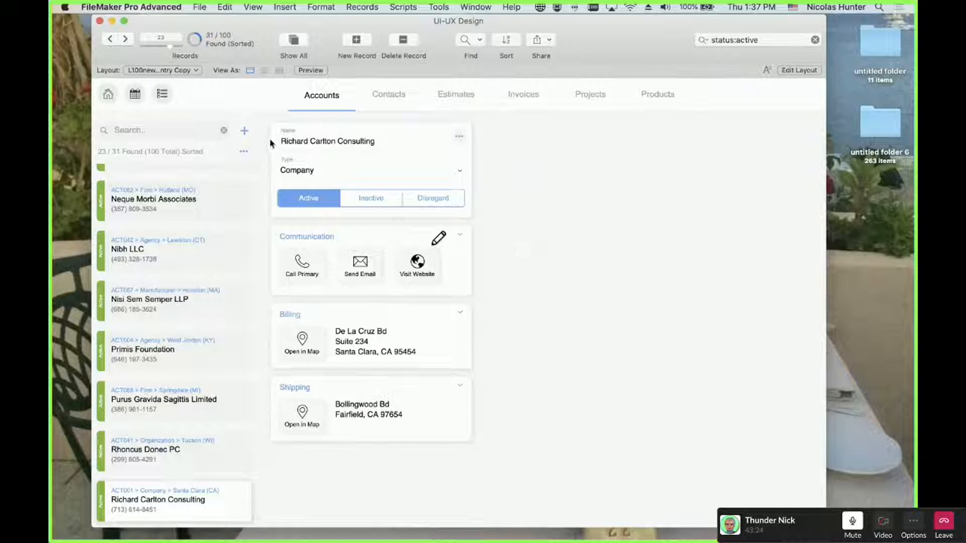
Repeatedly reopen the popover, adding Status and Billing City before closing, to check they revert
click(243, 151)
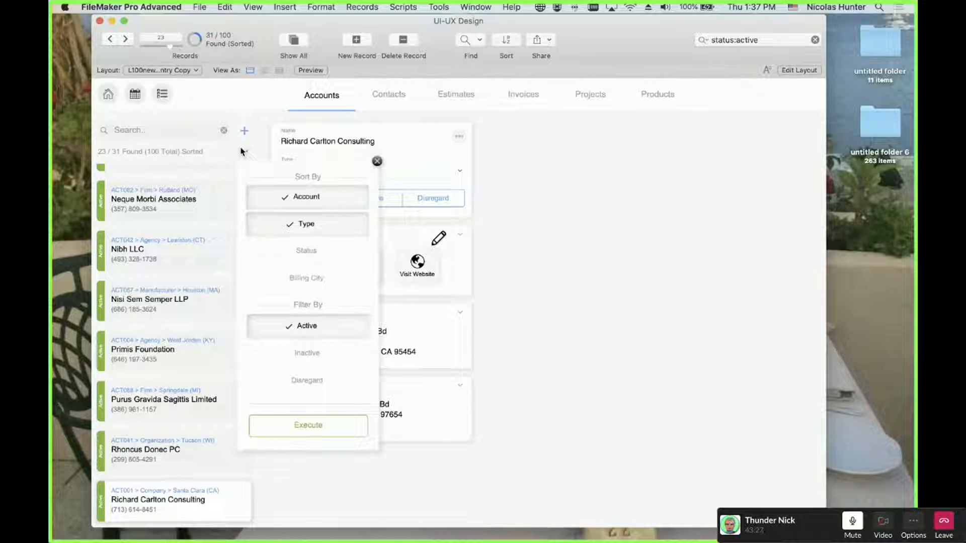
click(616, 275)
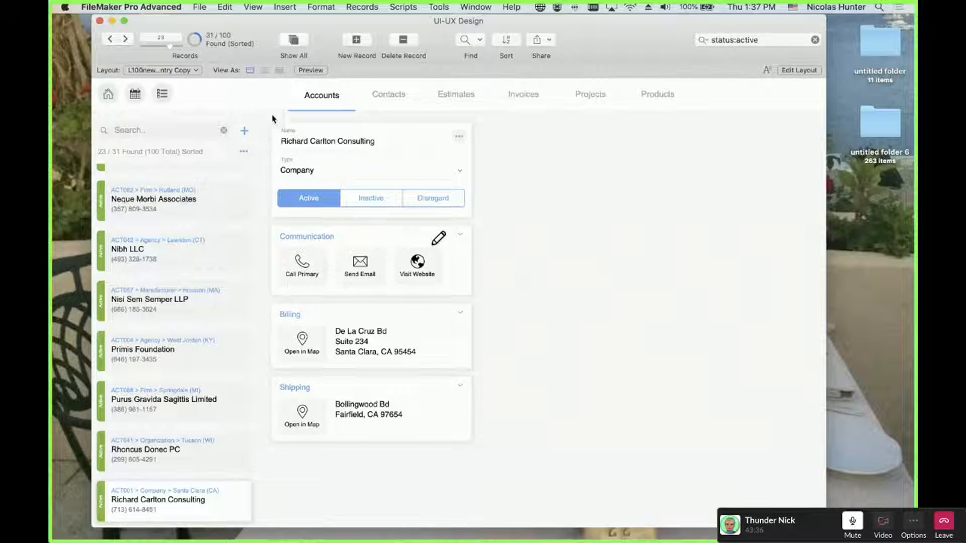
click(241, 154)
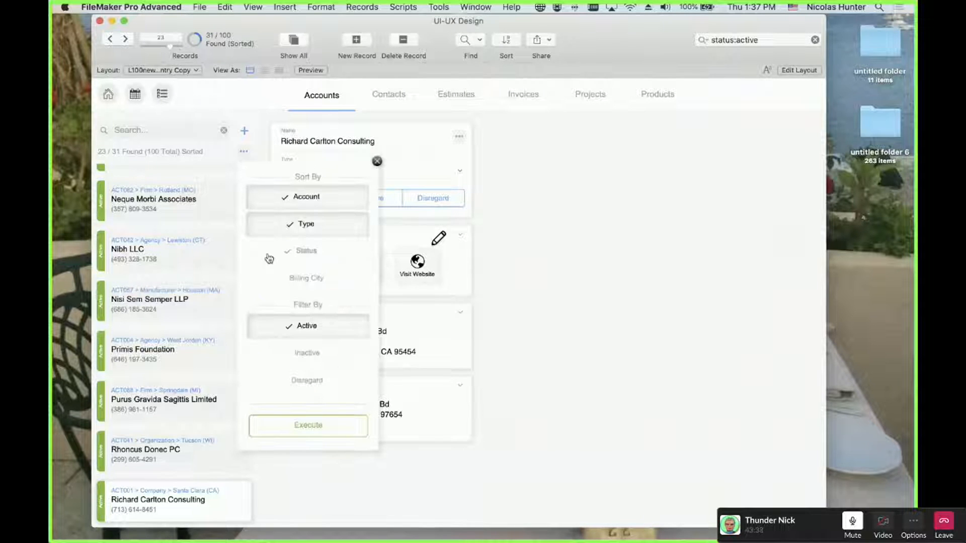
click(269, 251)
click(270, 284)
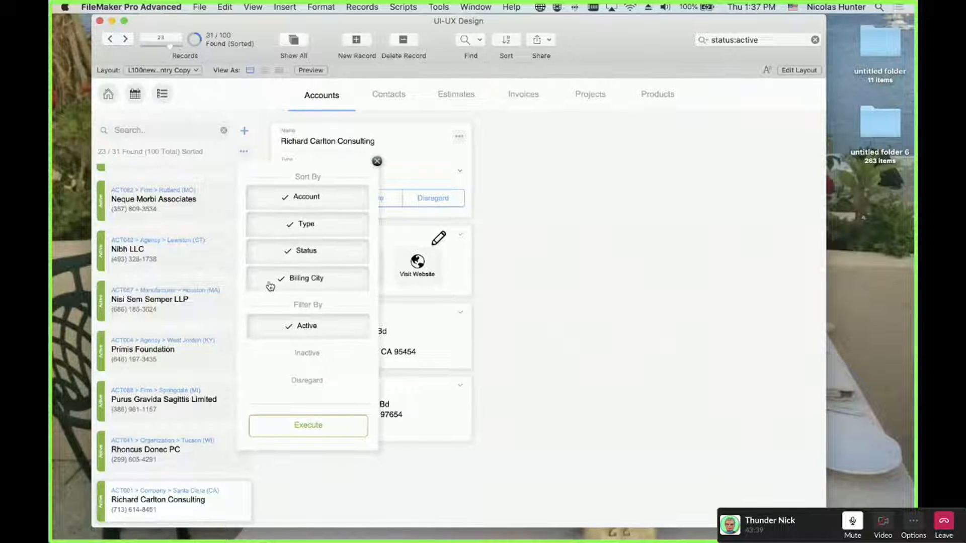
click(574, 246)
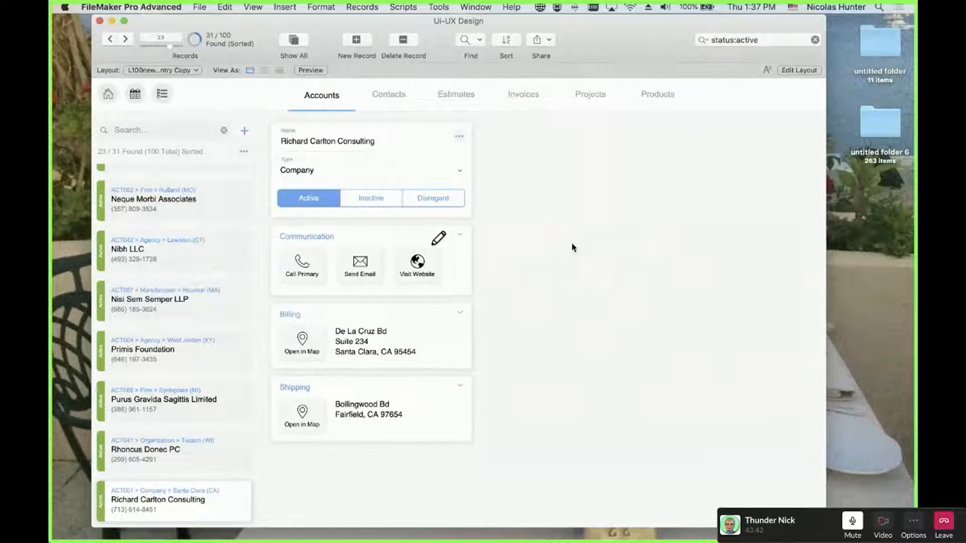
click(244, 151)
click(297, 251)
click(297, 280)
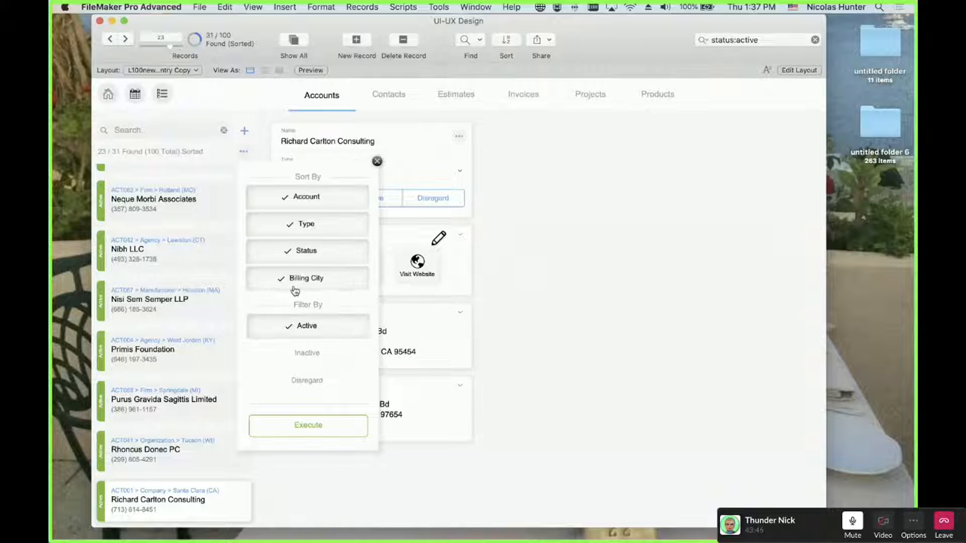
click(523, 310)
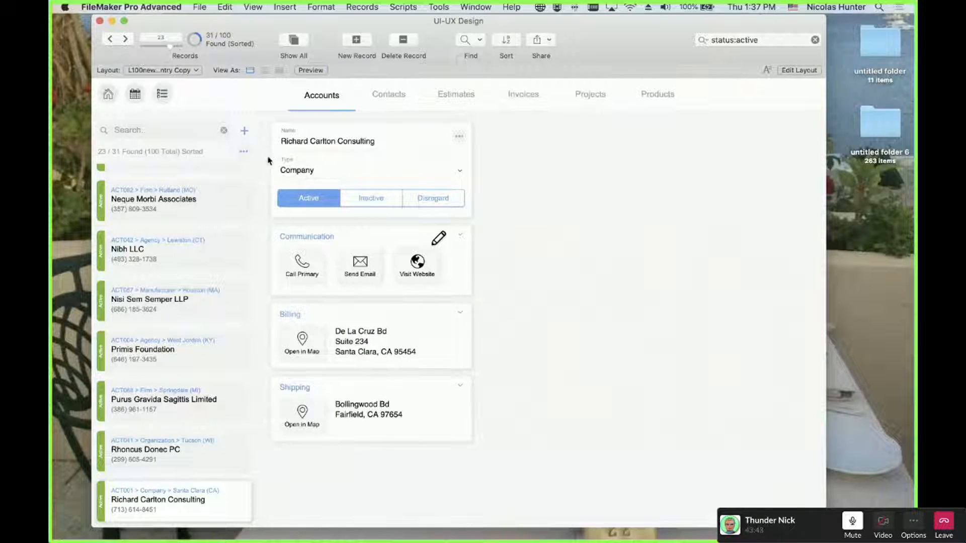
Add Billing City, Status and Inactive, drop Active, then dismiss the popover and refocus FileMaker
click(244, 152)
click(328, 278)
click(317, 251)
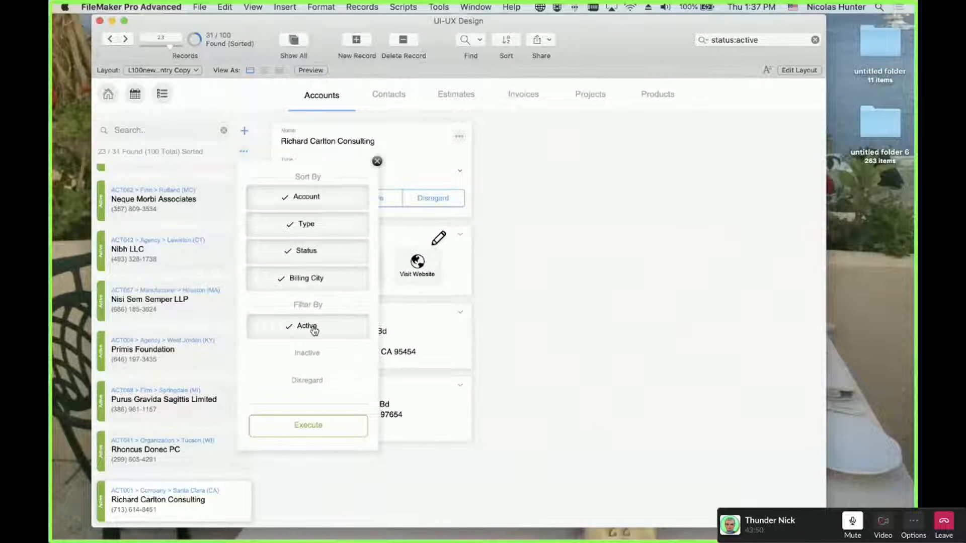
click(308, 353)
click(312, 328)
click(407, 274)
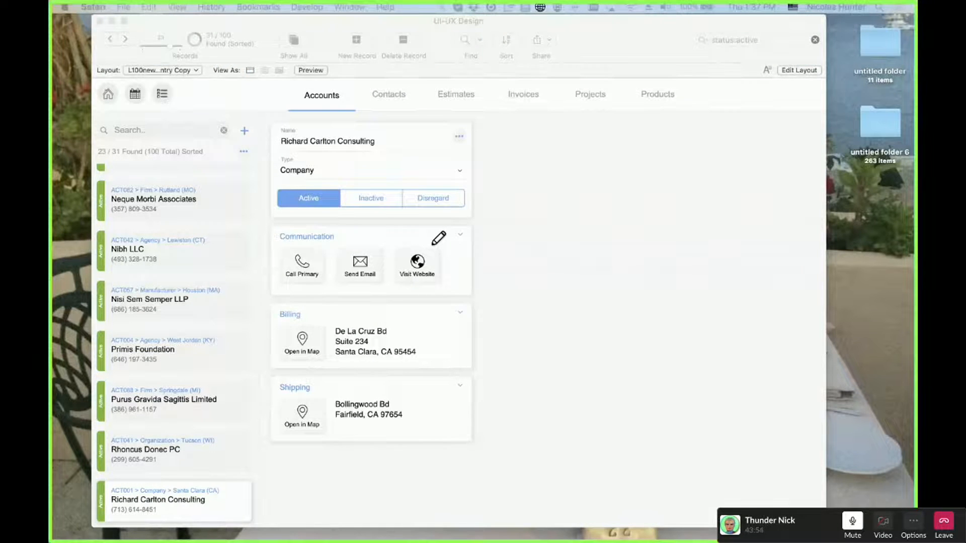
click(572, 256)
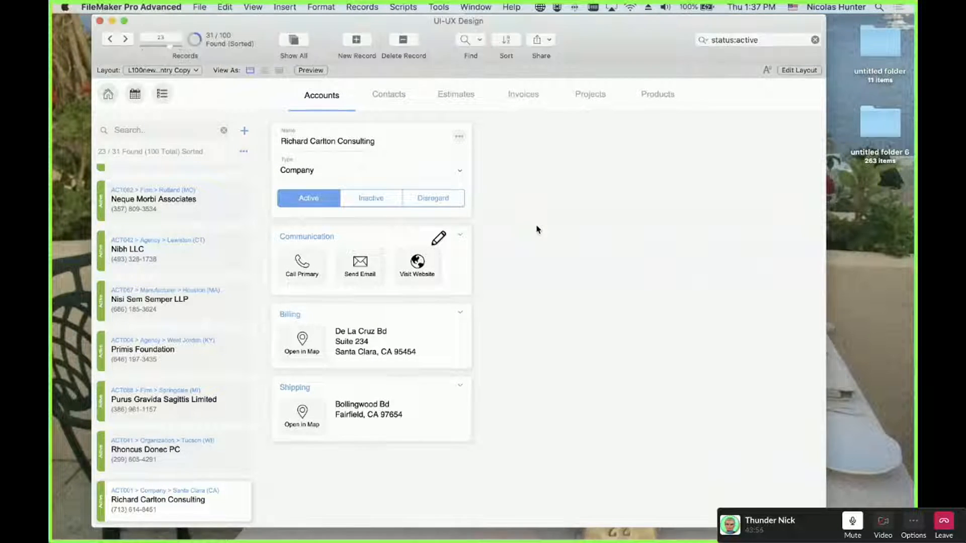
Execute the Account and Type sort with the Active filter, then reopen and dismiss the popover
click(244, 153)
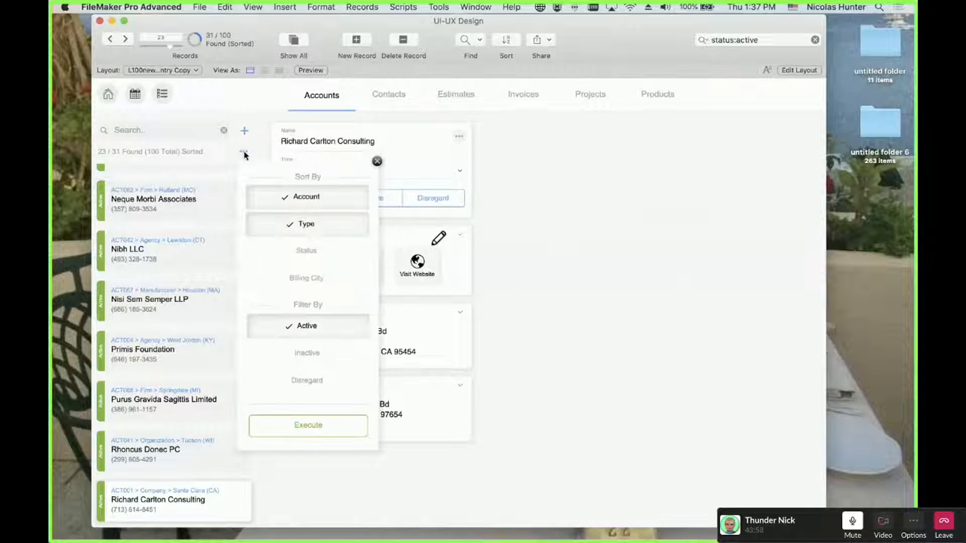
click(287, 197)
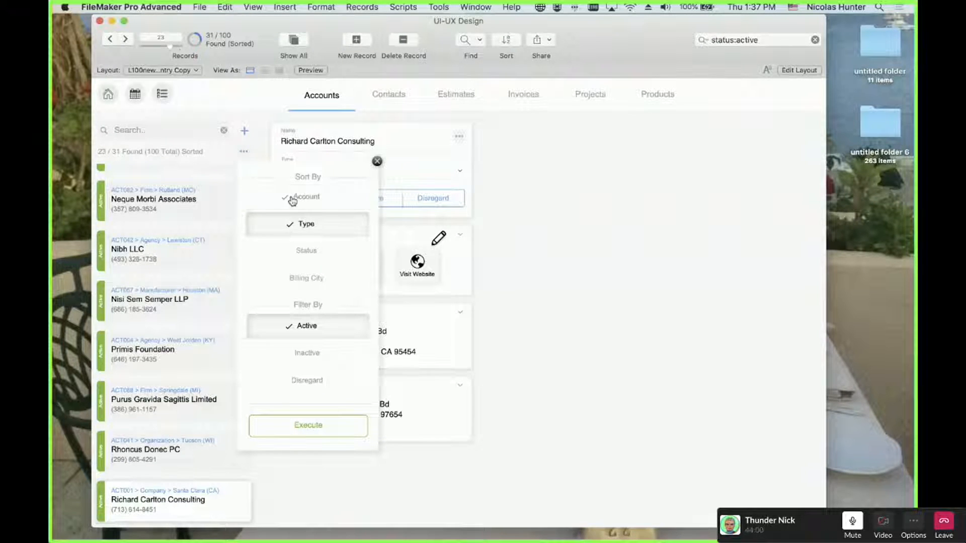
click(287, 196)
click(340, 428)
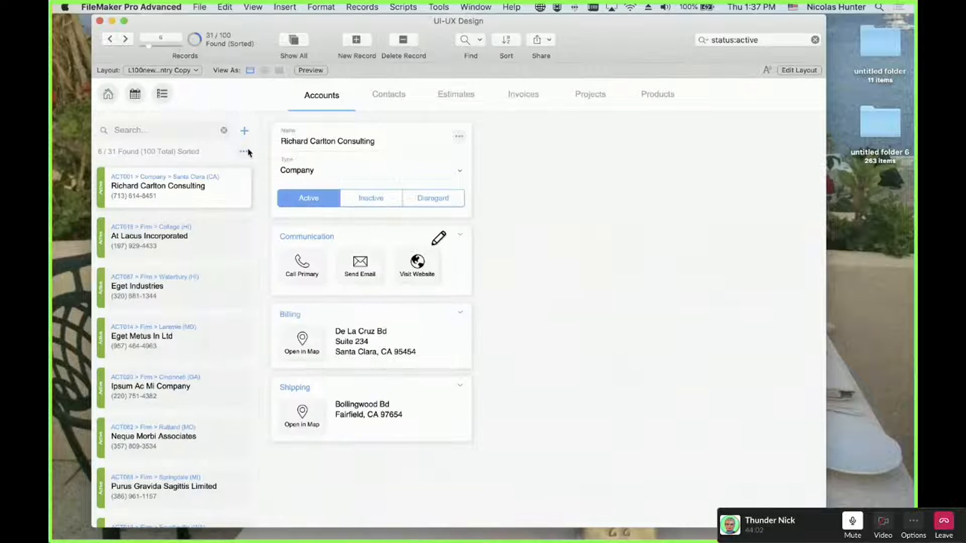
click(245, 152)
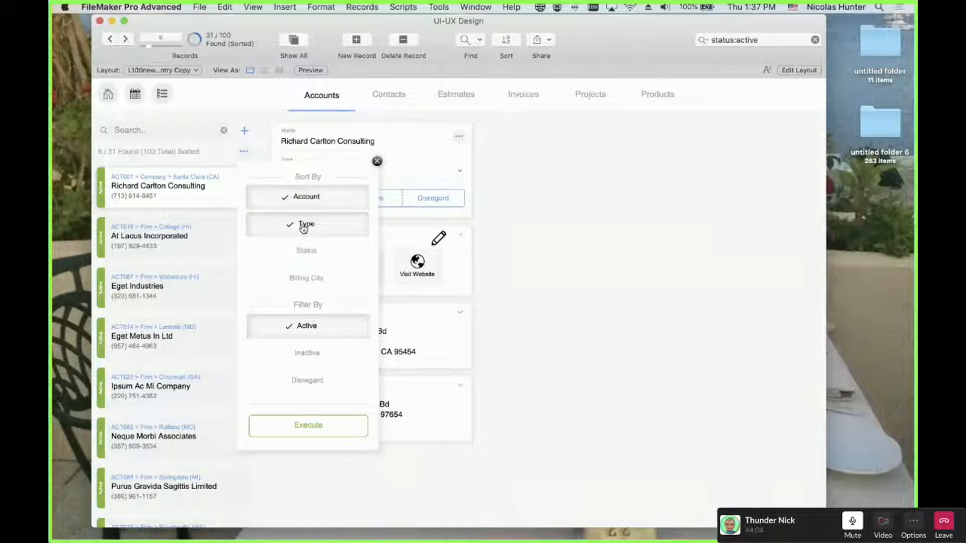
click(114, 341)
scroll(133, 322, up, 5)
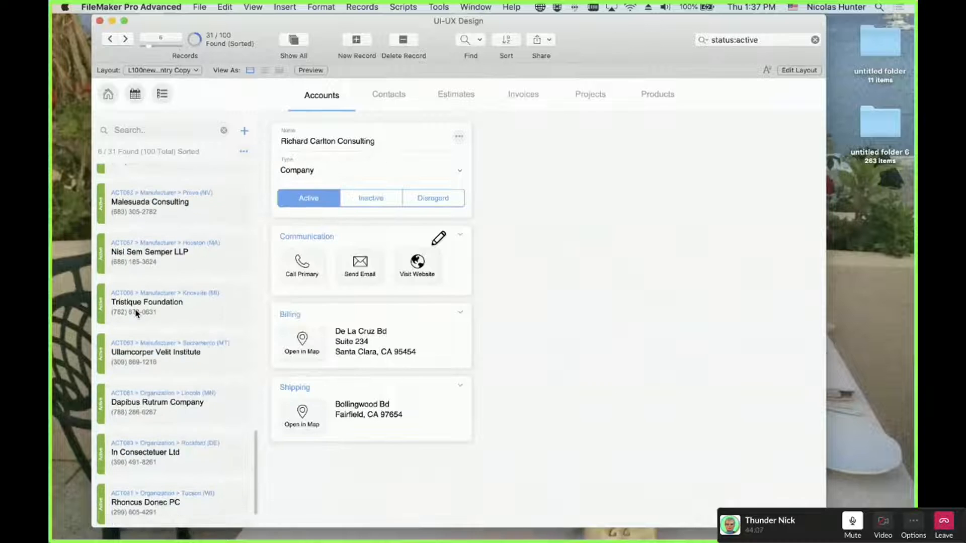
Change to Billing City and Status sorting with Inactive and Disregard filters, then close
click(245, 151)
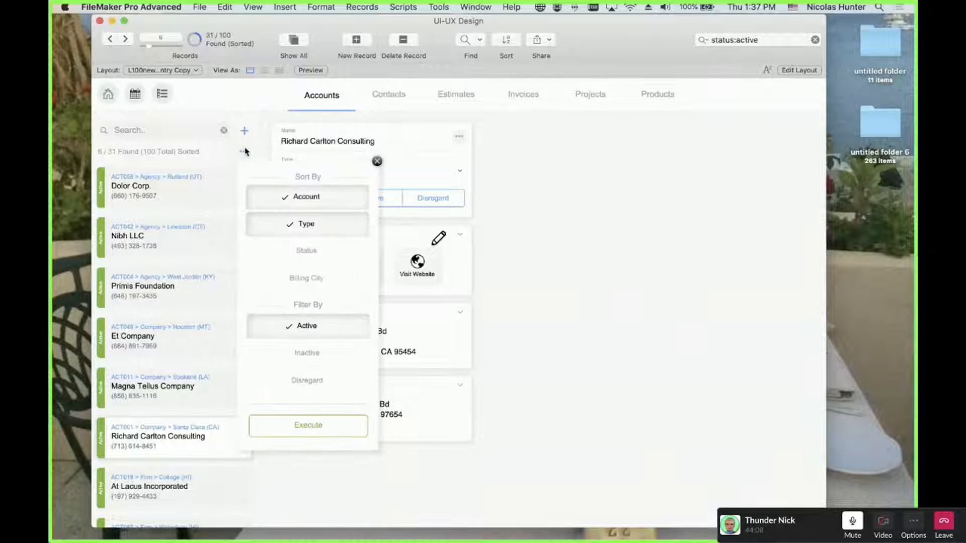
click(304, 277)
click(305, 254)
click(306, 227)
click(307, 204)
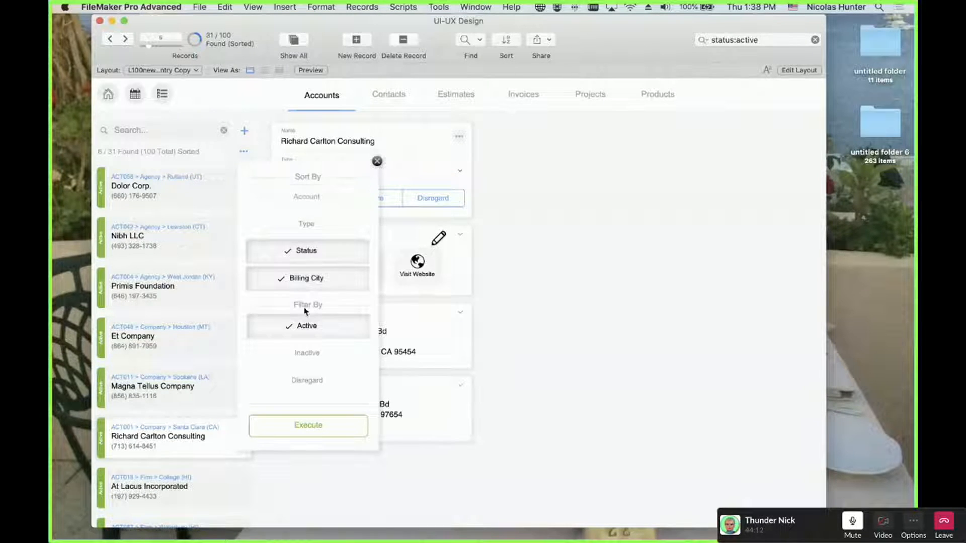
click(305, 327)
click(304, 353)
click(300, 377)
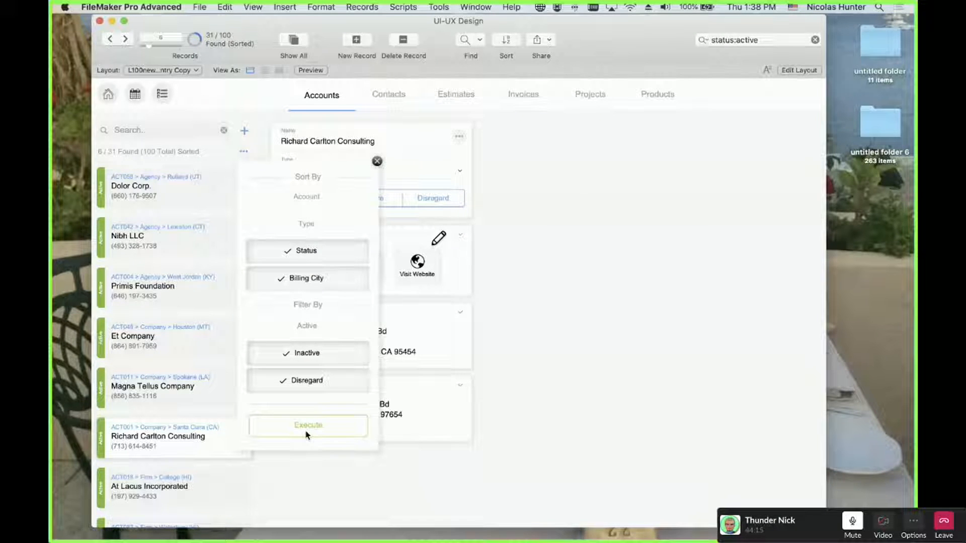
click(525, 207)
Confirm the defaults returned, then repeat the Status, Billing City, Inactive and Disregard changes and close
click(242, 153)
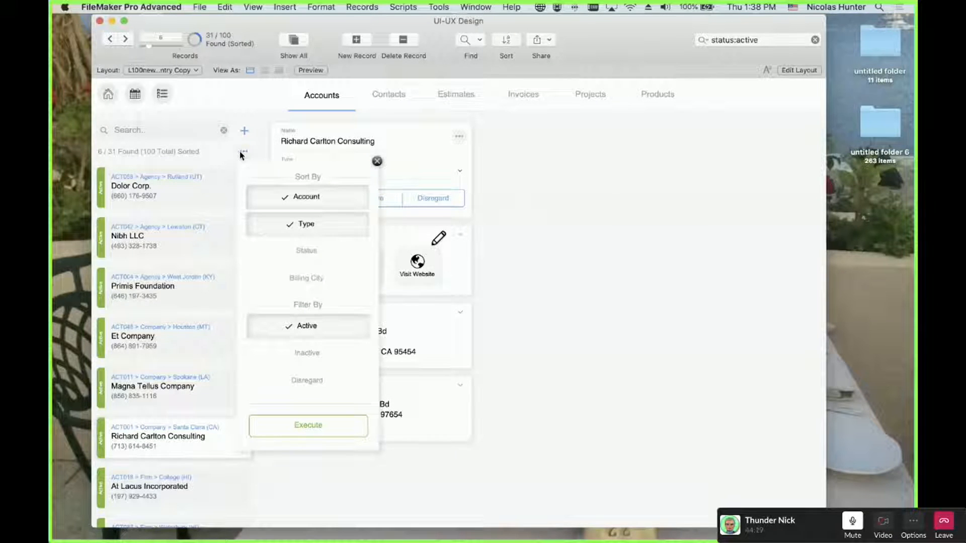
click(308, 252)
click(309, 280)
click(307, 222)
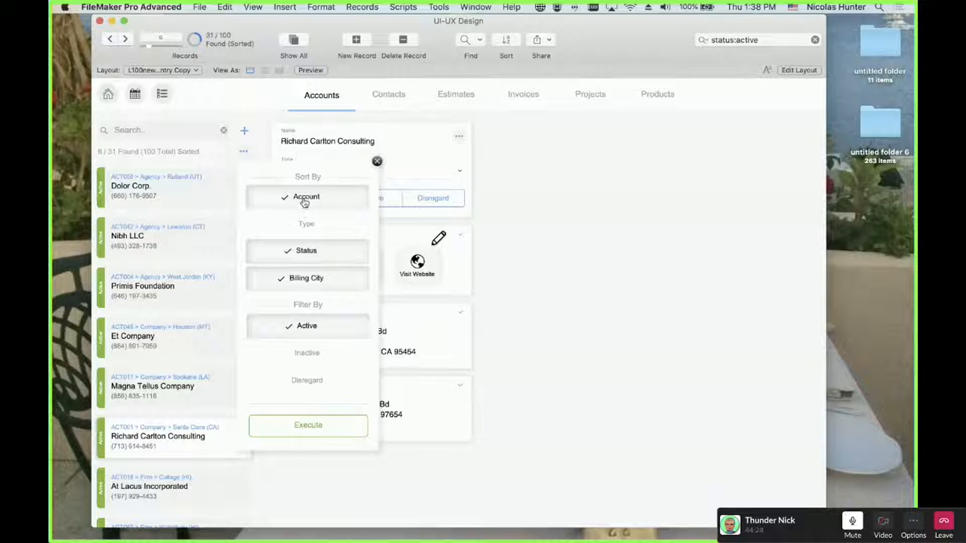
click(307, 196)
click(307, 325)
click(307, 353)
click(307, 380)
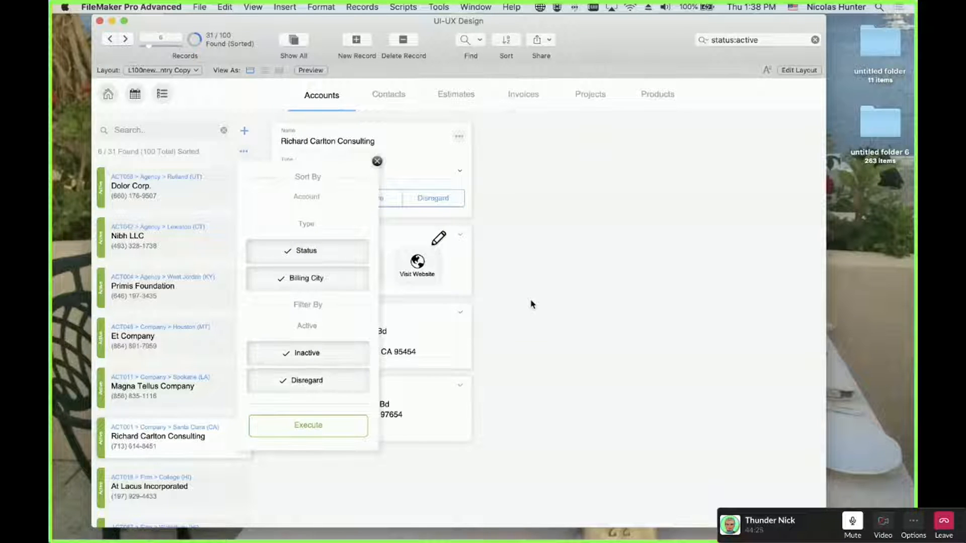
click(531, 303)
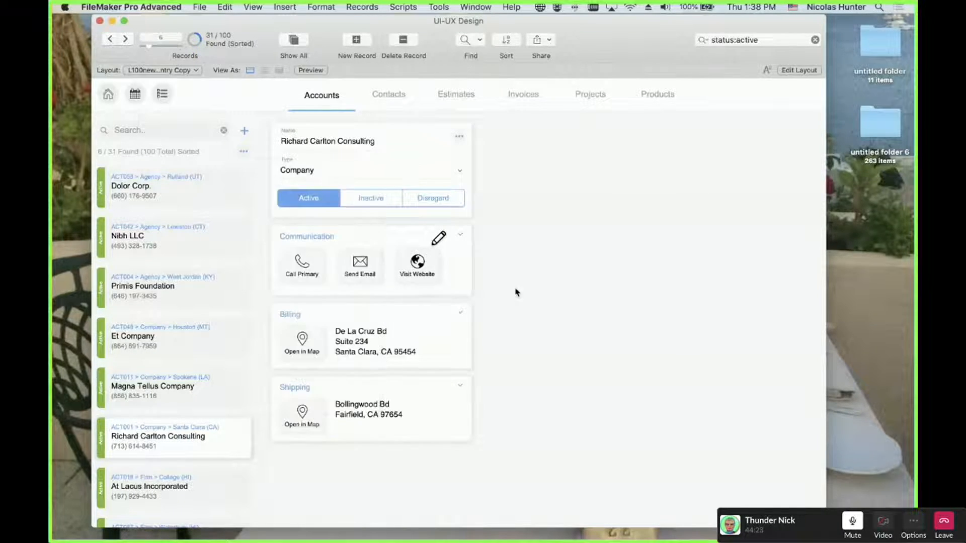
Add Status and Billing City to the Account and Type sort, execute, and reopen to verify
click(244, 151)
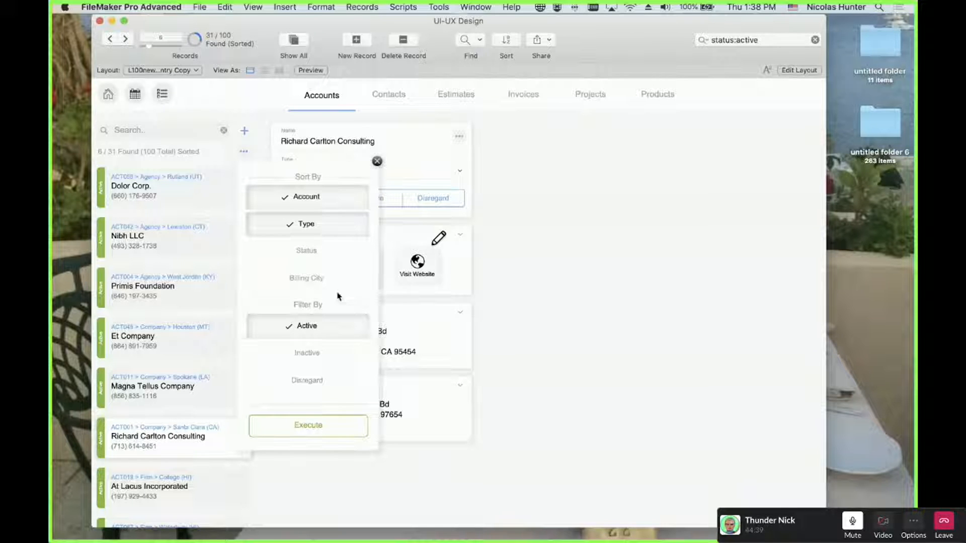
click(512, 253)
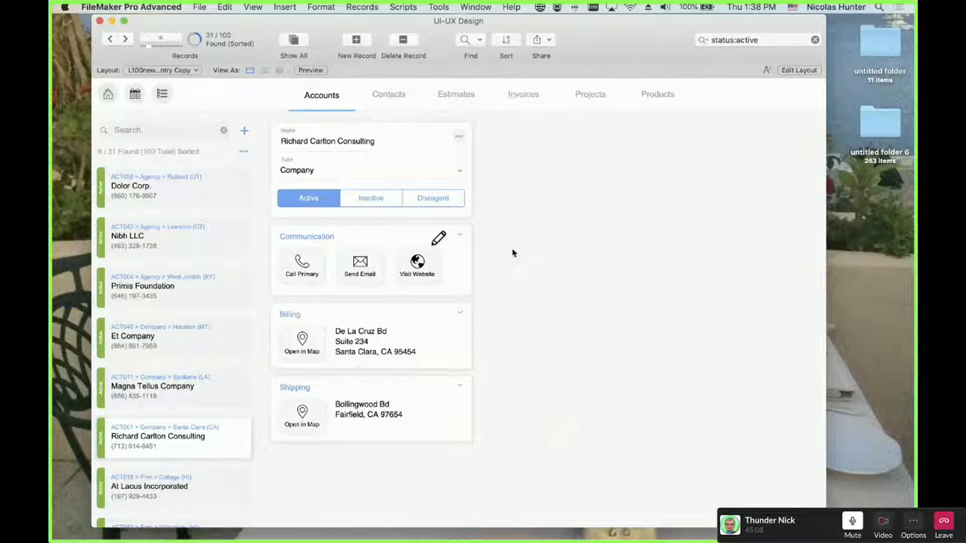
click(244, 153)
click(287, 250)
click(291, 285)
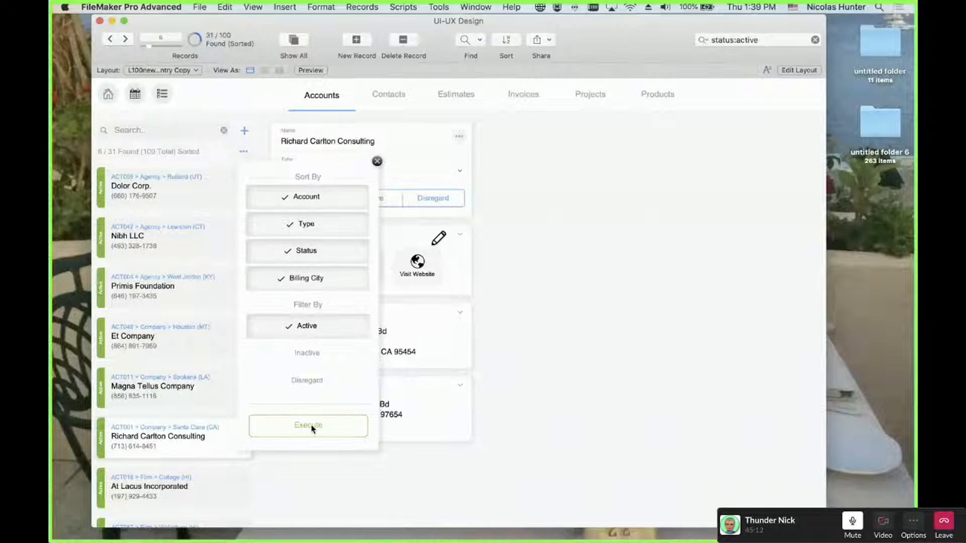
click(312, 429)
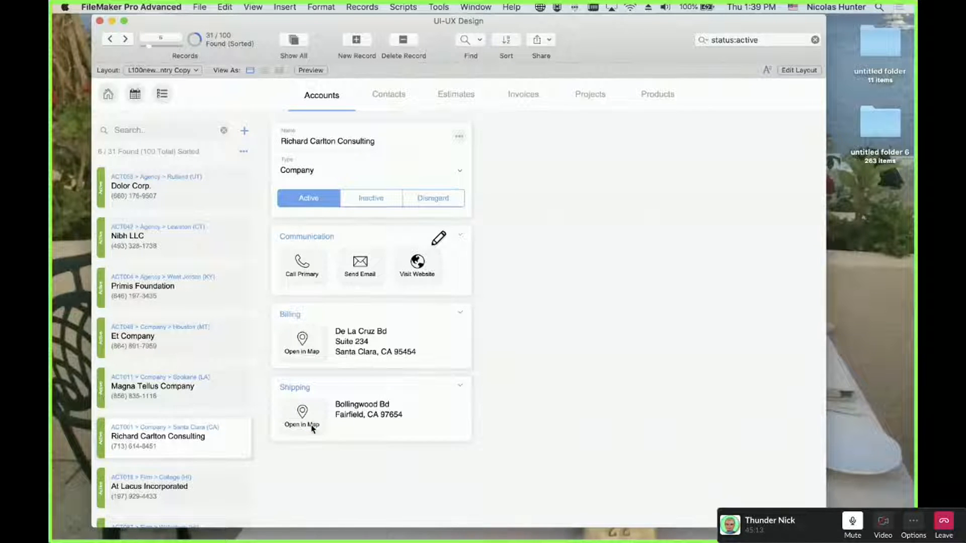
click(245, 152)
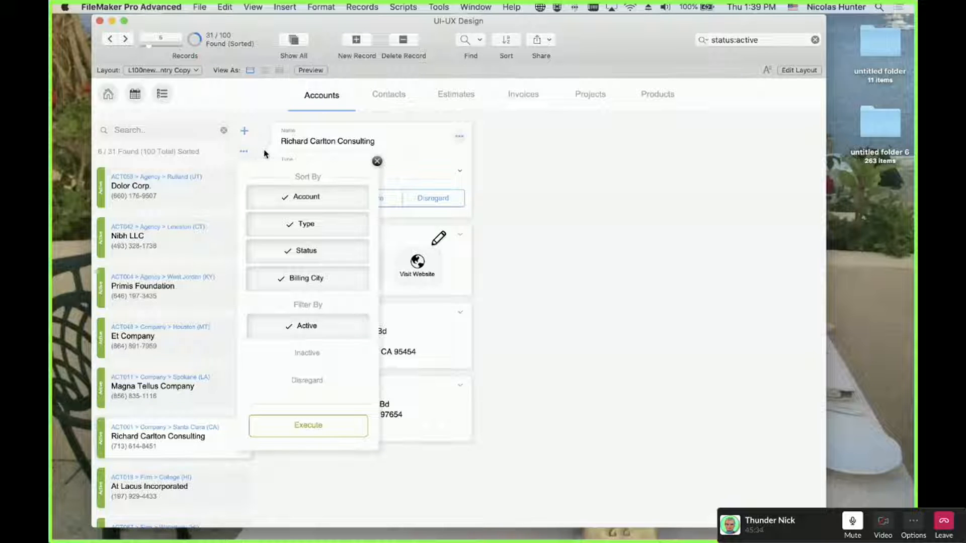
click(265, 154)
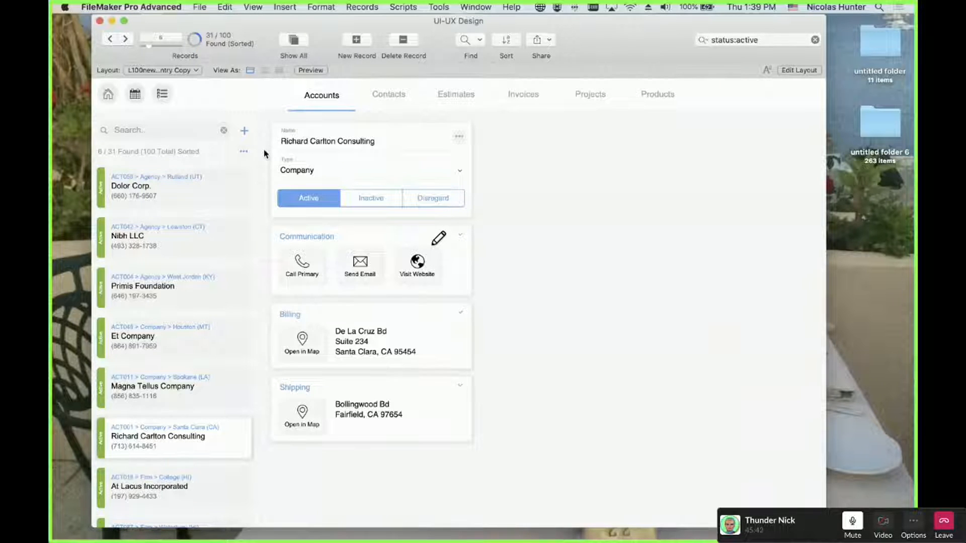
click(243, 151)
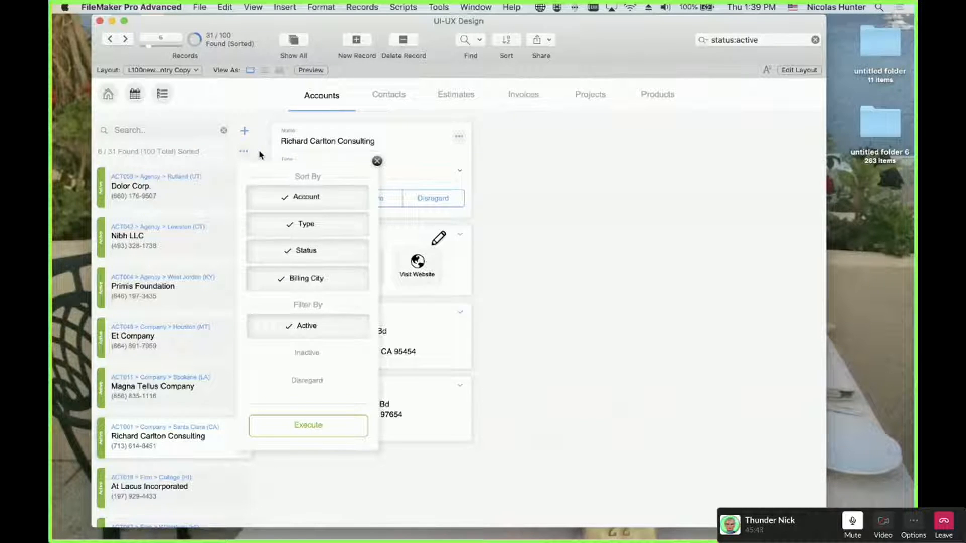
click(299, 278)
click(306, 251)
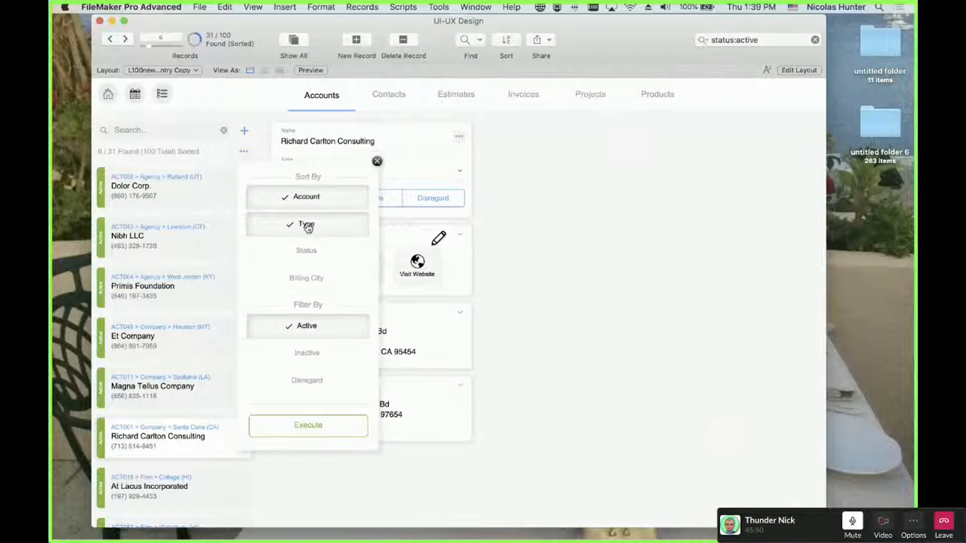
click(308, 228)
click(267, 109)
click(244, 153)
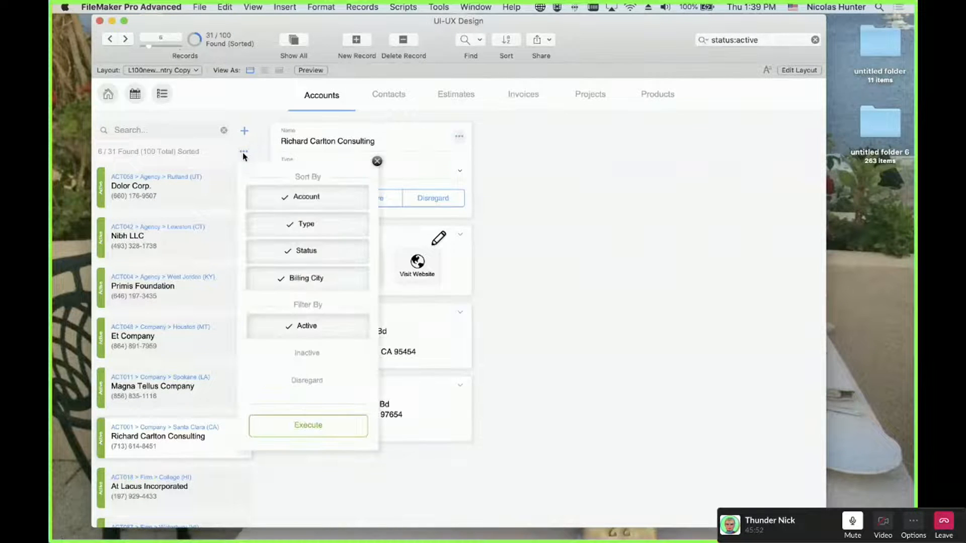
click(263, 126)
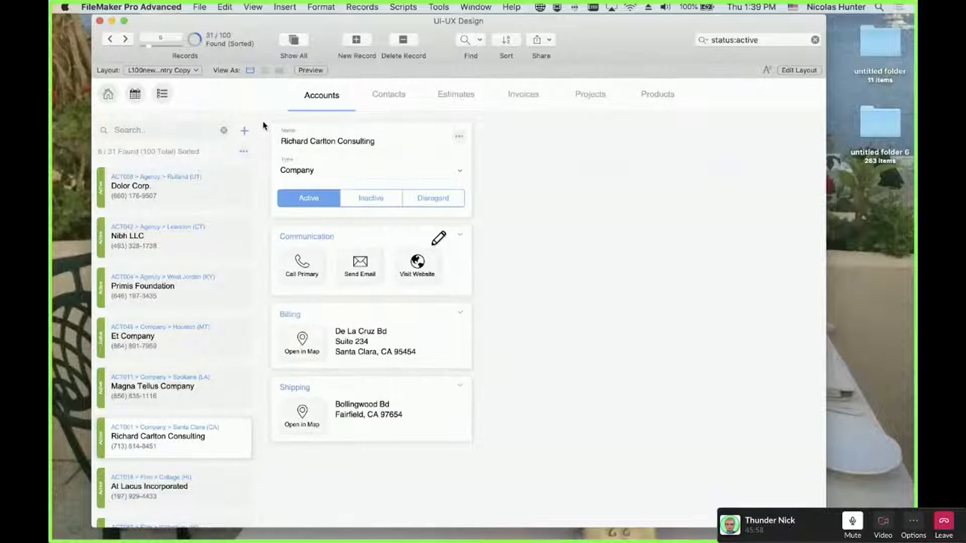
In Layout mode, select the Menu_2 popover and review its OnObjectEnter and OnObjectExit triggers
key(super+l)
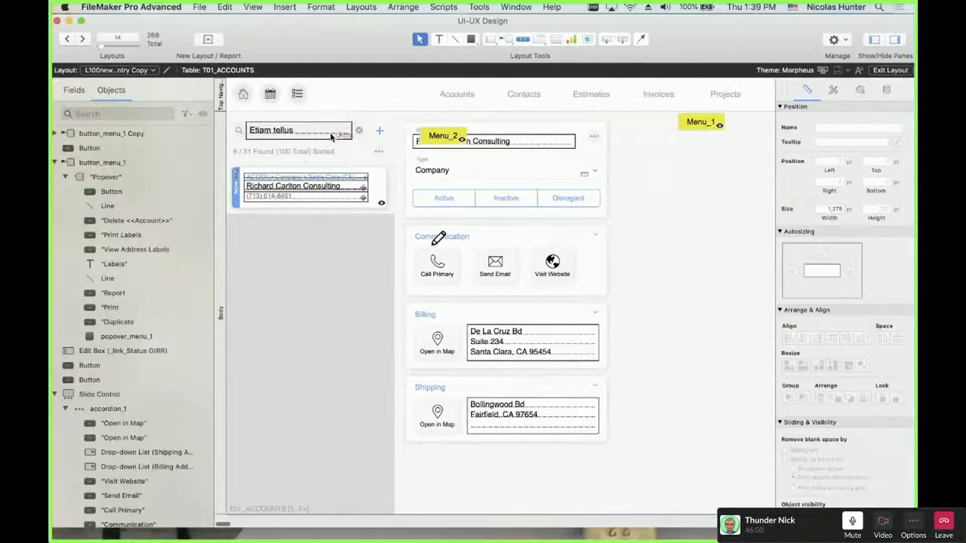
double_click(456, 139)
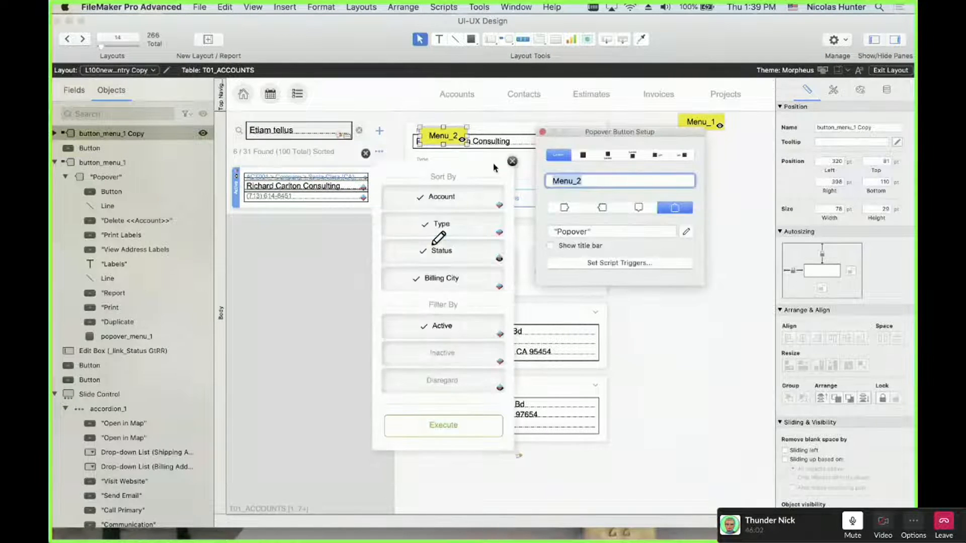
click(487, 166)
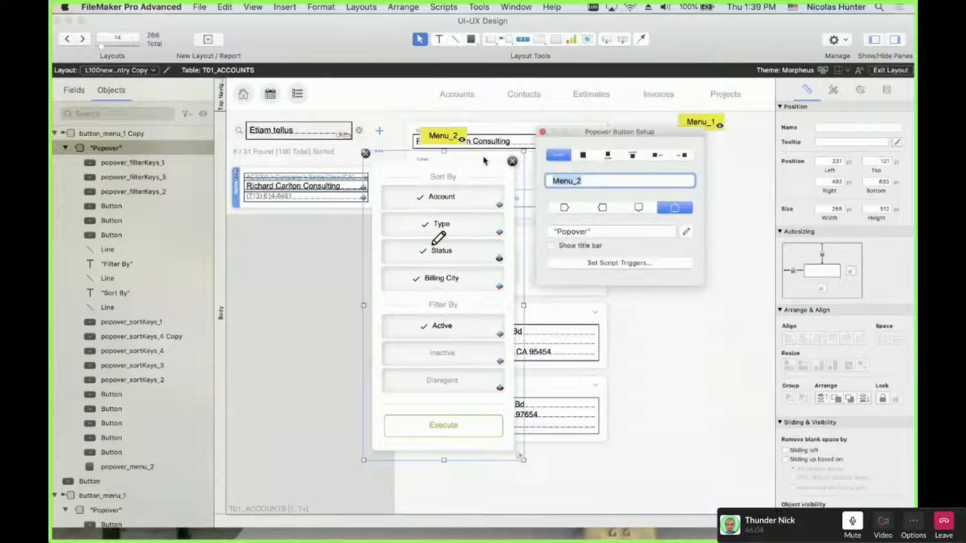
click(602, 262)
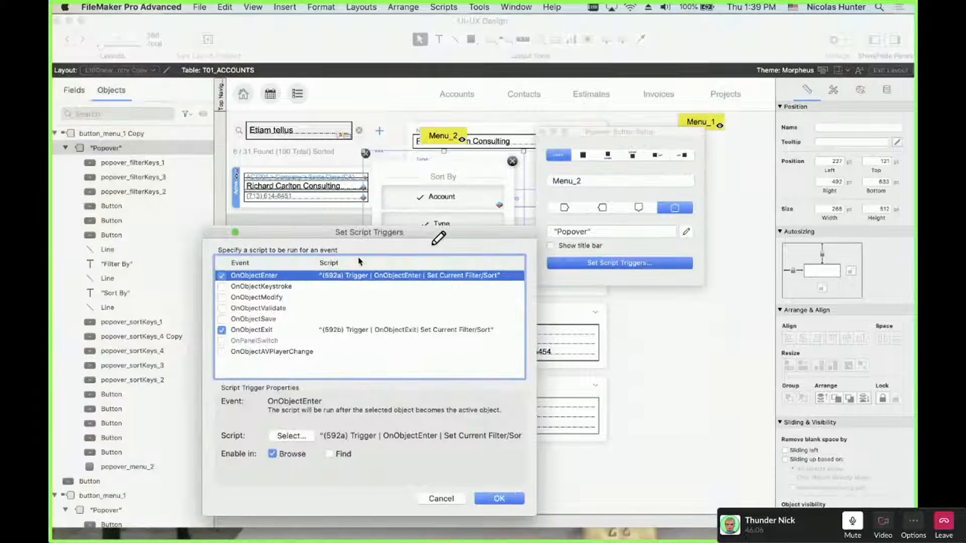
click(282, 332)
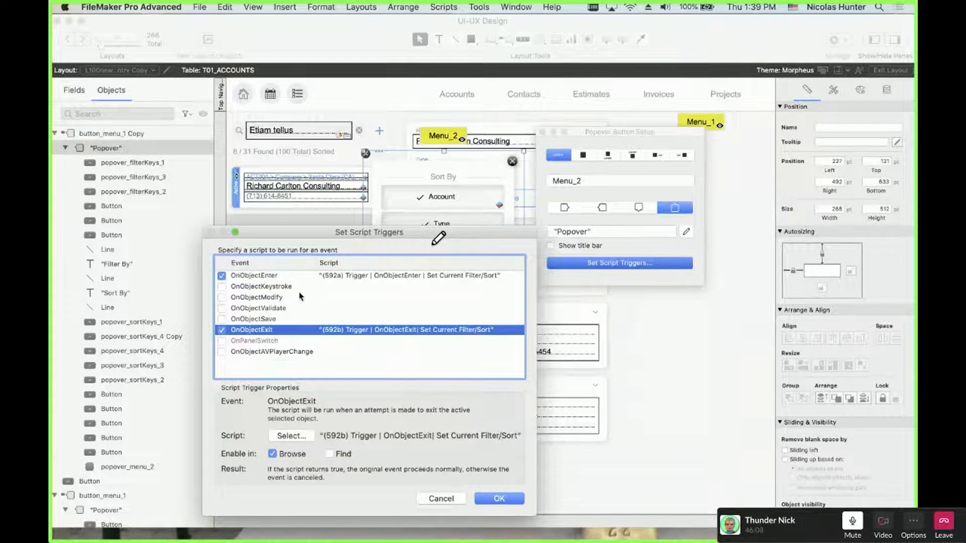
click(303, 276)
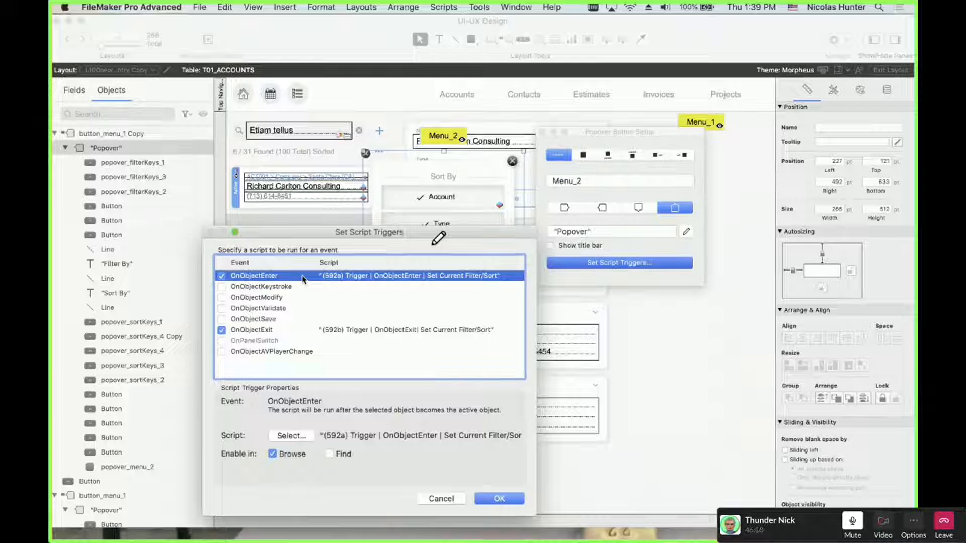
key(Return)
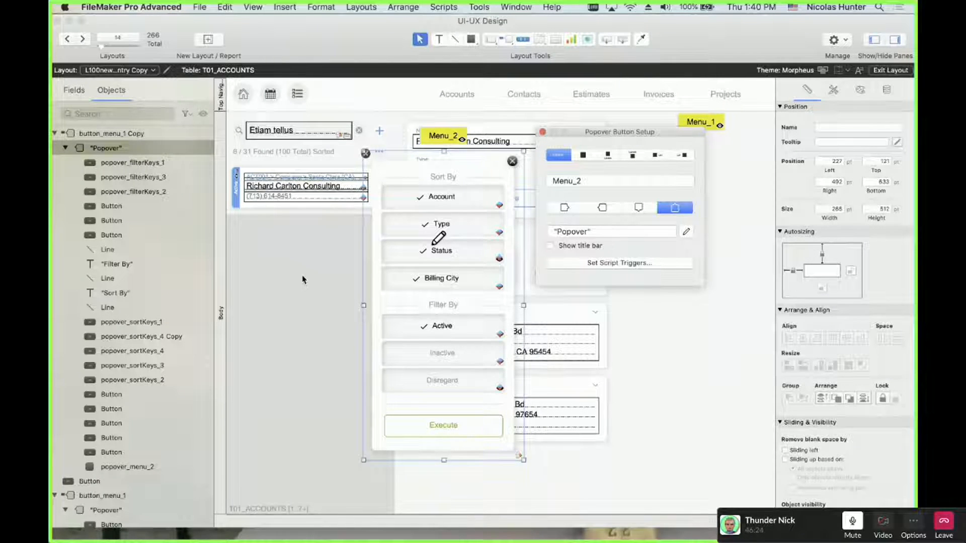
Reopen the trigger settings and open the (592b) OnObjectExit script for editing
click(583, 263)
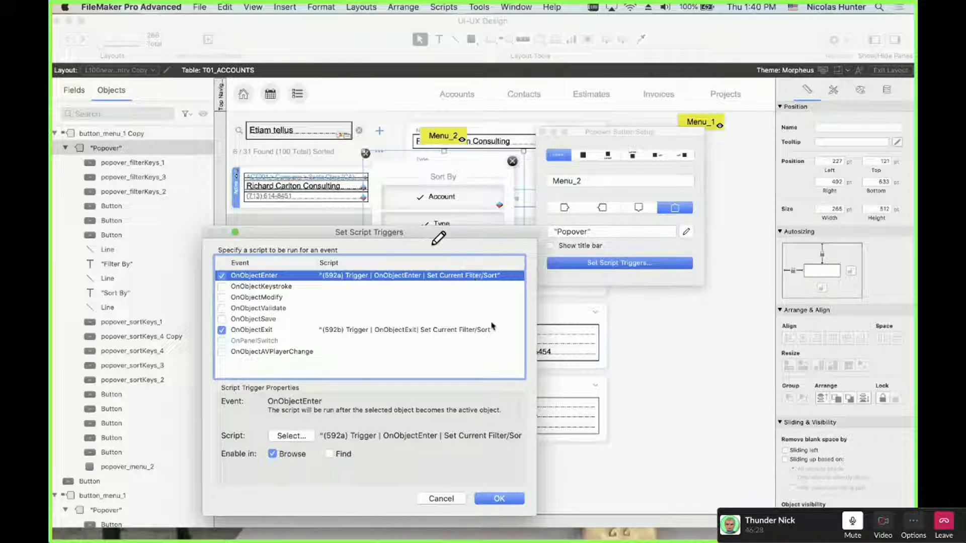
click(375, 330)
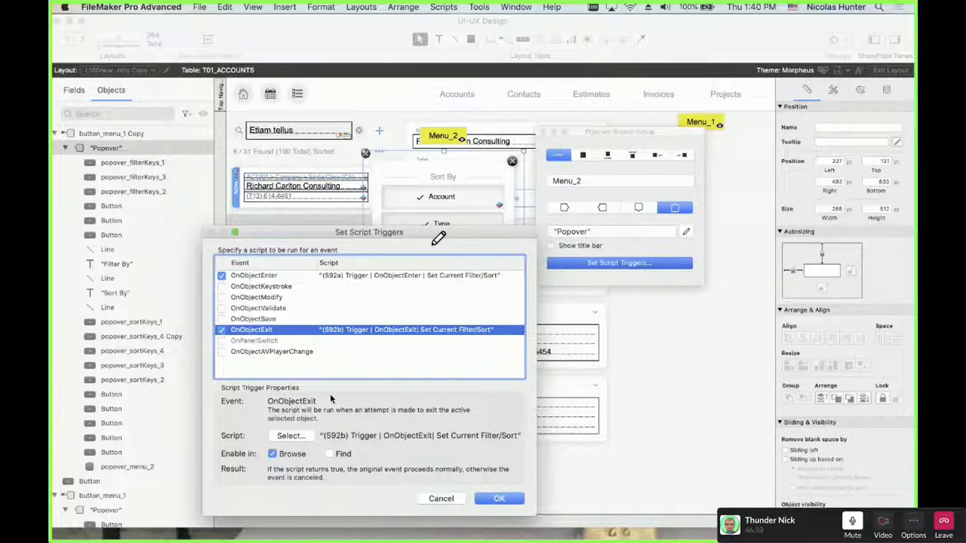
click(298, 433)
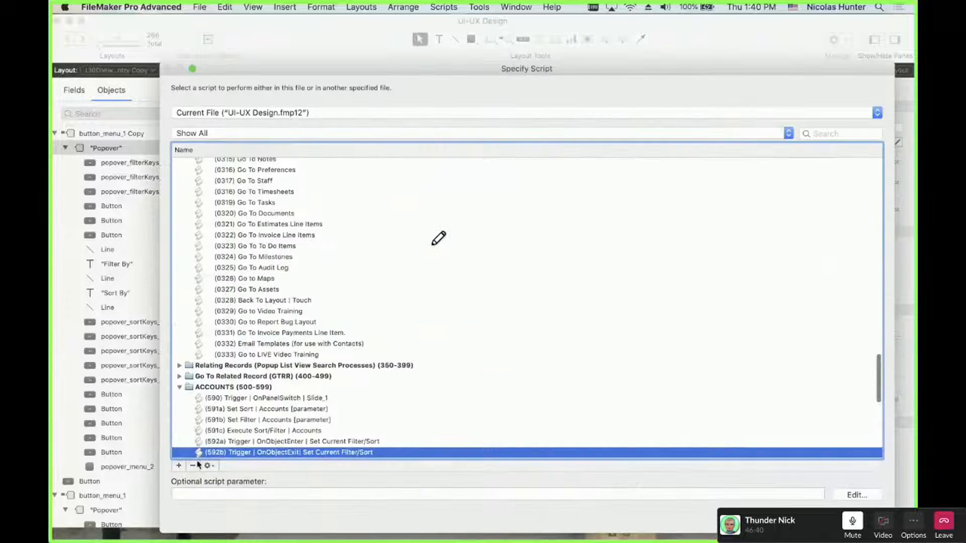
click(208, 467)
Review the (592b) OnObjectExit script and close its editor
click(213, 478)
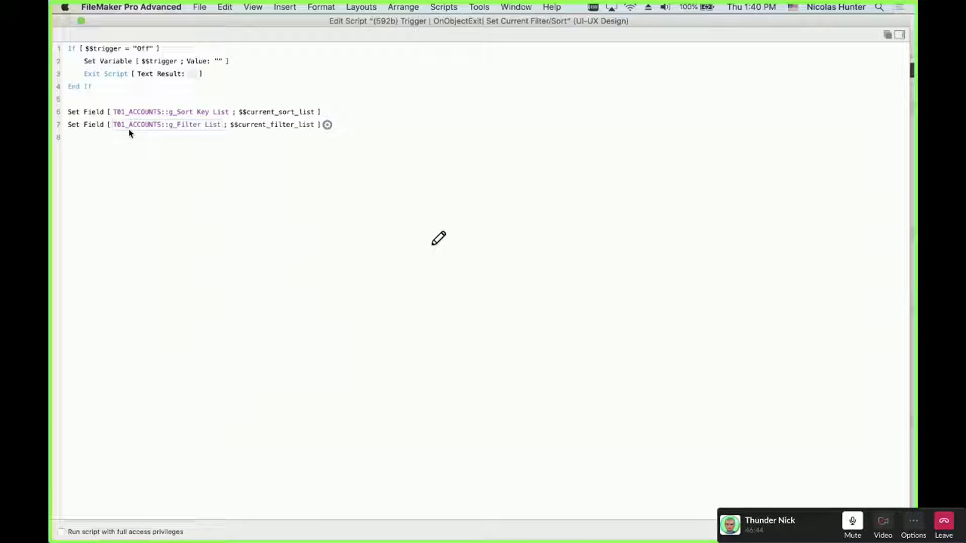
key(super+w)
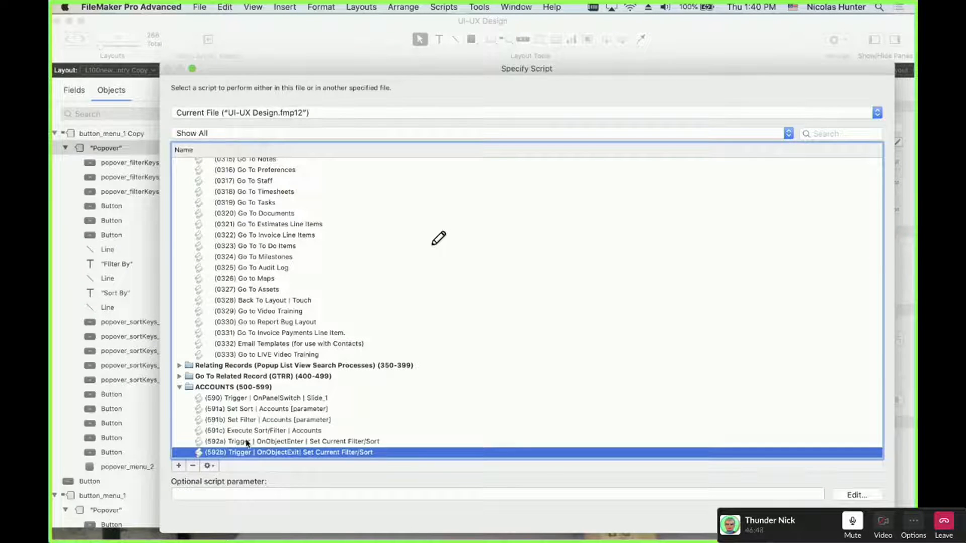
key(Return)
Review the (592a) OnObjectEnter script's Set Variable steps, then close all dialogs and the popover
click(284, 275)
click(293, 435)
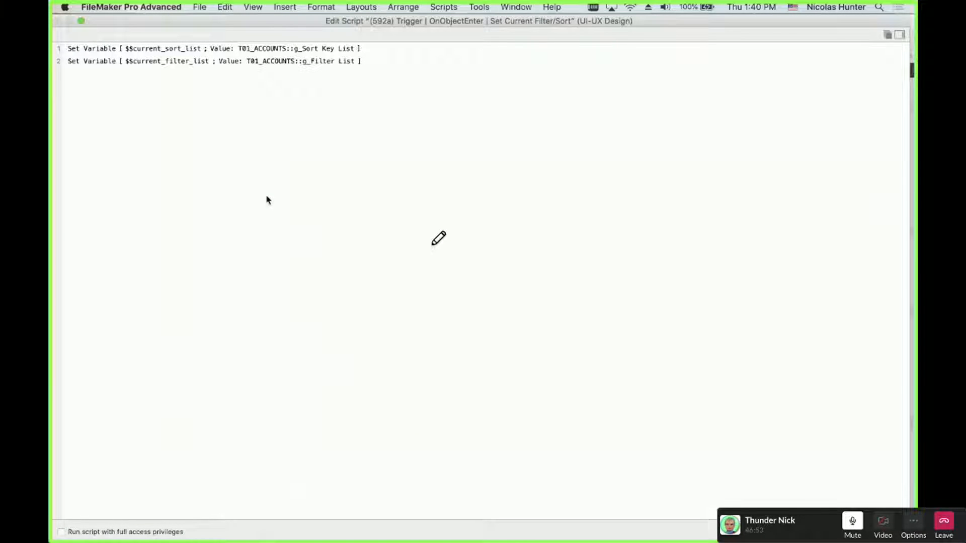
click(91, 46)
shift+click(89, 64)
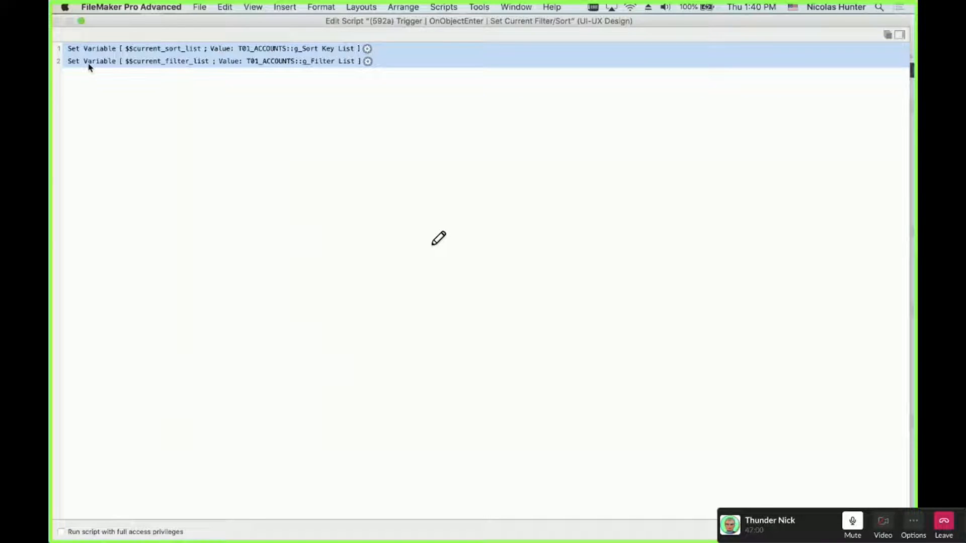
key(Escape)
key(Escape)
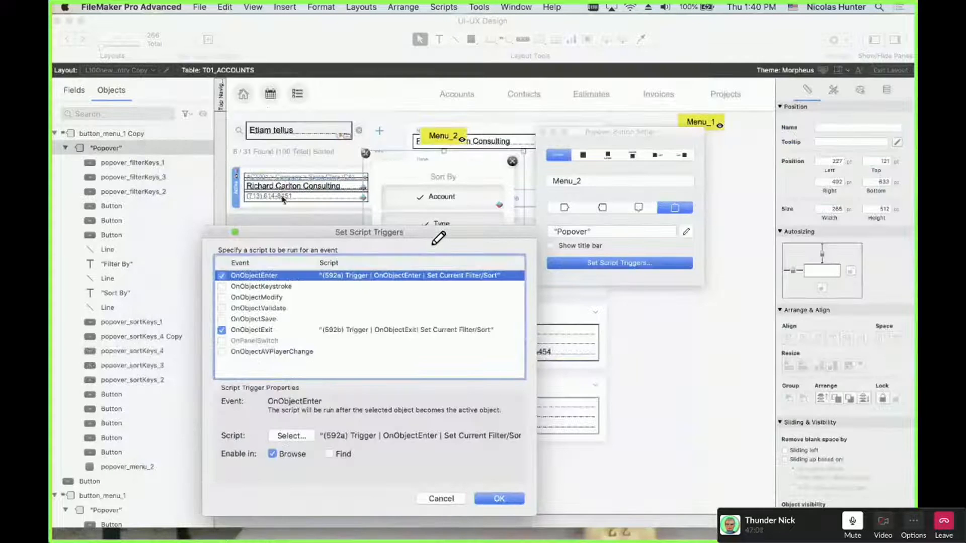
key(Escape)
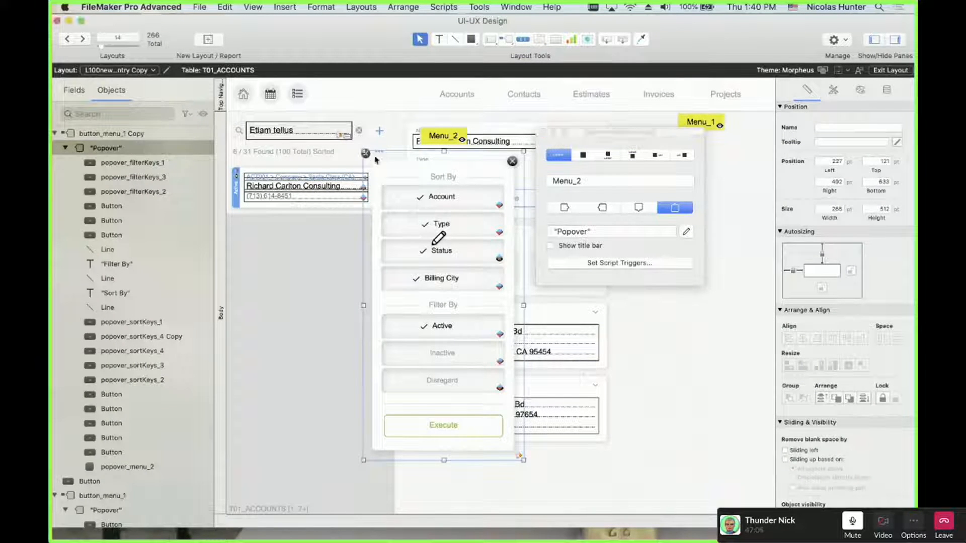
click(366, 153)
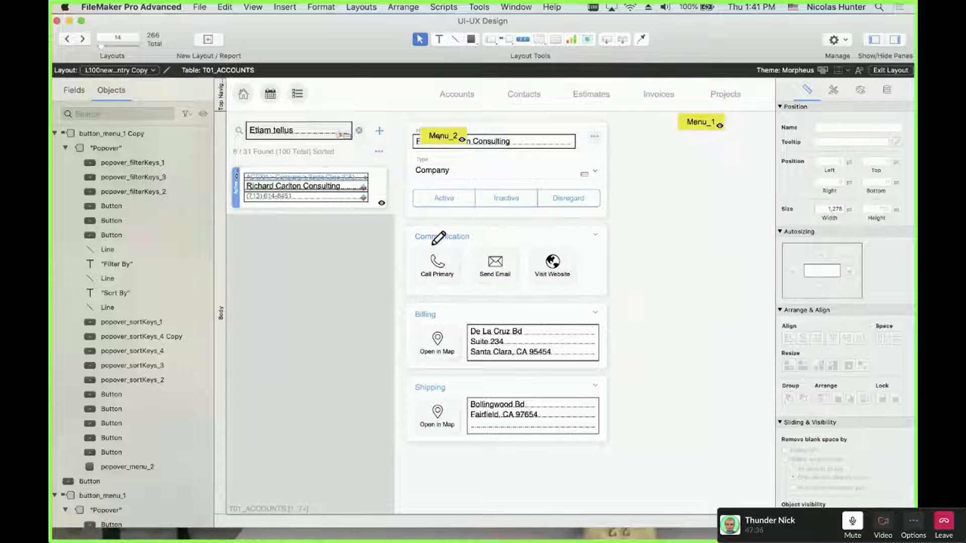
Inspect the Menu_2 and Menu_1 popover button setups, then close them
click(438, 137)
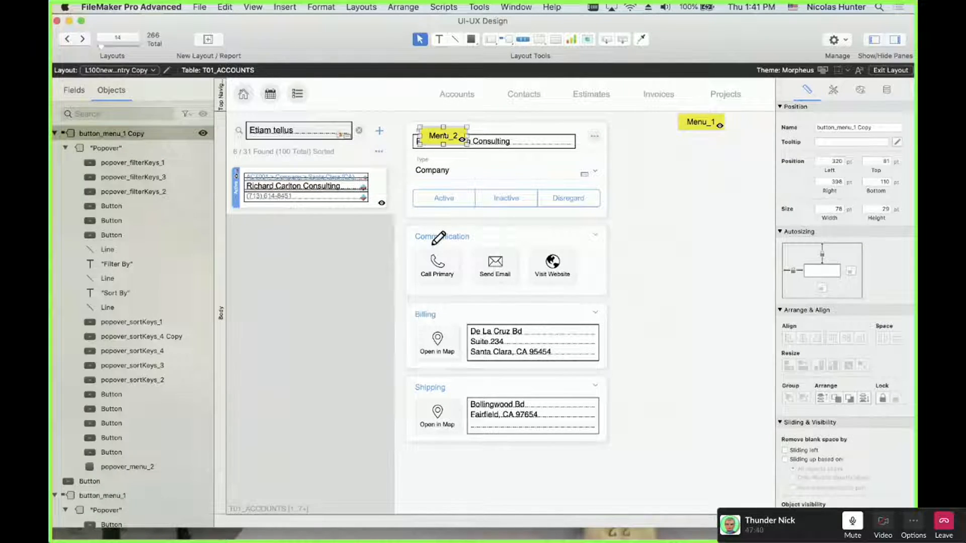
key(Return)
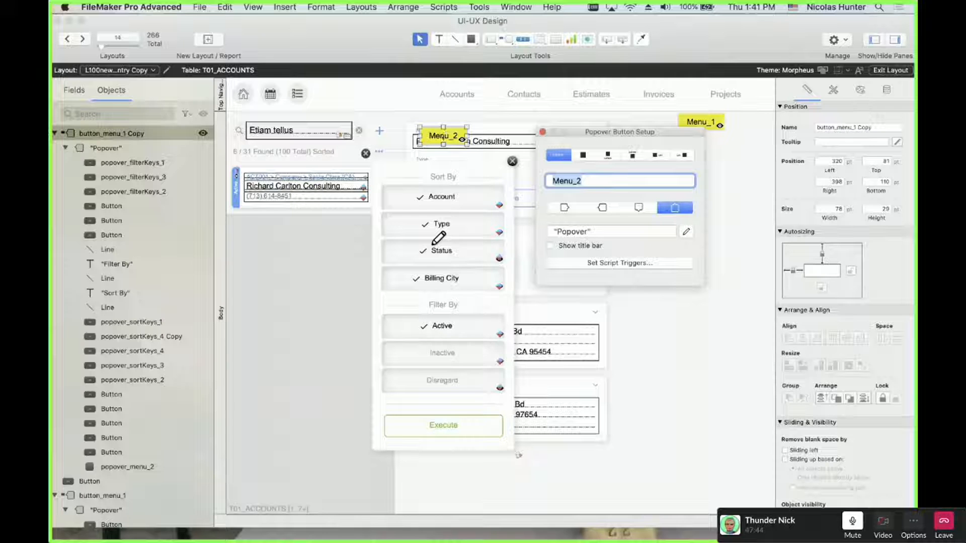
click(442, 138)
mouse_move(442, 138)
mouse_down()
mouse_move(431, 153)
mouse_move(492, 166)
mouse_move(437, 168)
mouse_move(429, 149)
mouse_move(443, 138)
mouse_up()
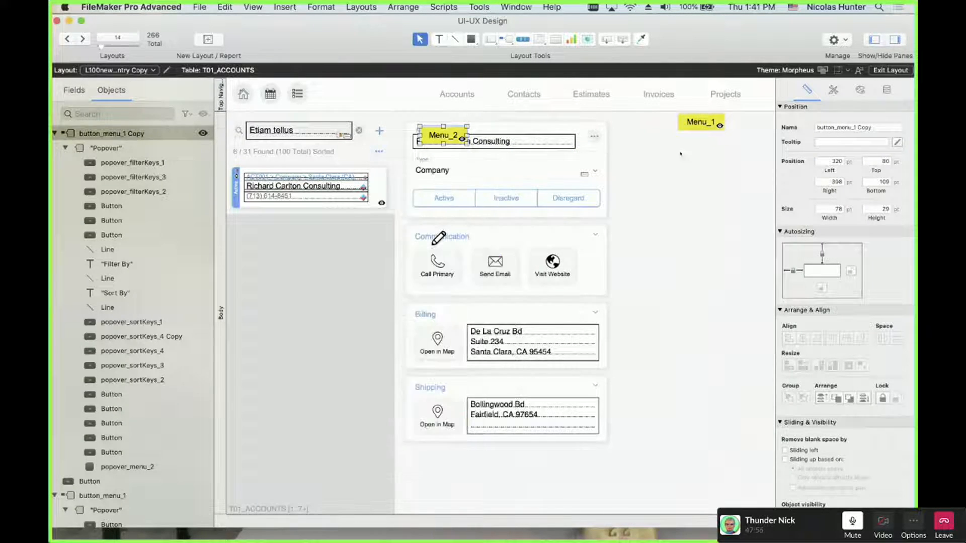
click(695, 122)
double_click(695, 122)
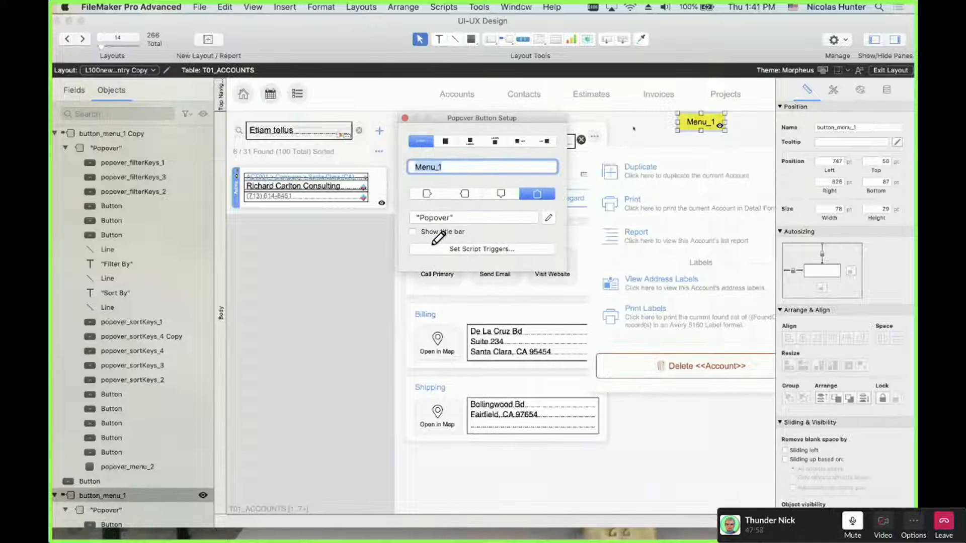
click(404, 118)
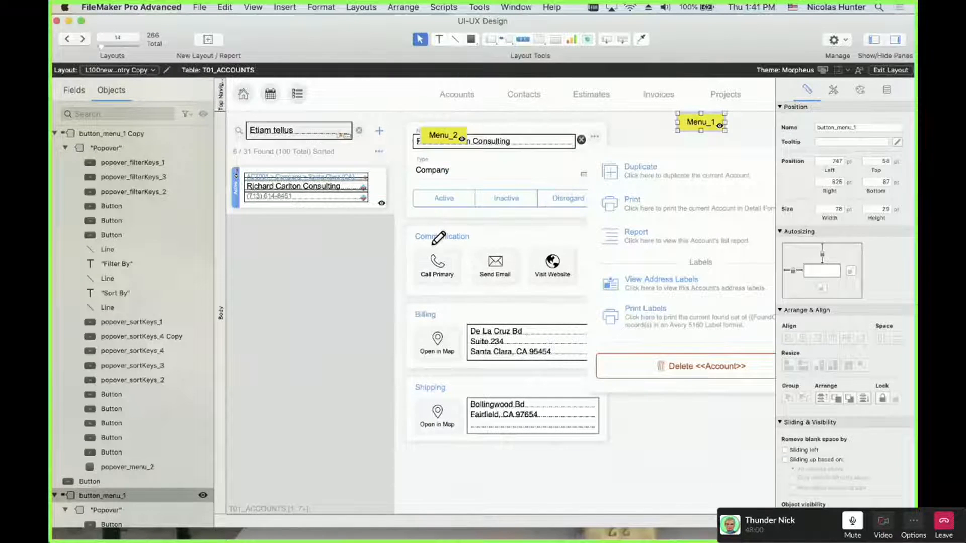
Select Menu_1 and Menu_2 together and hide them with the Objects pane eye icon
click(436, 138)
shift+click(711, 119)
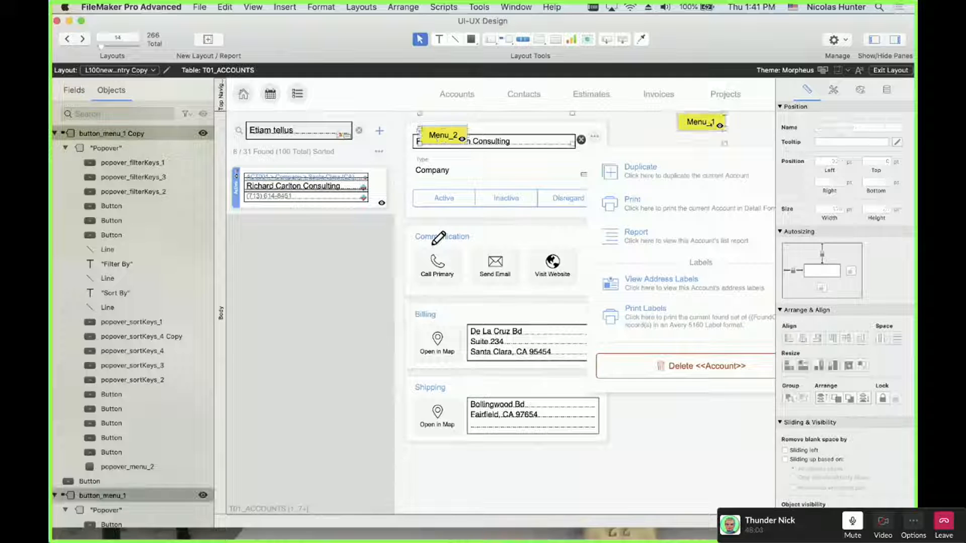
click(740, 124)
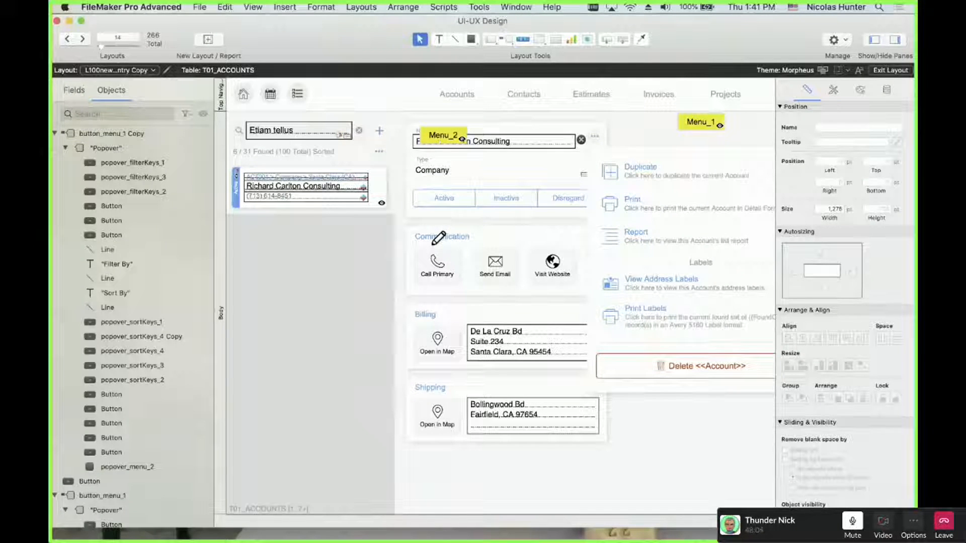
click(441, 136)
shift+click(710, 128)
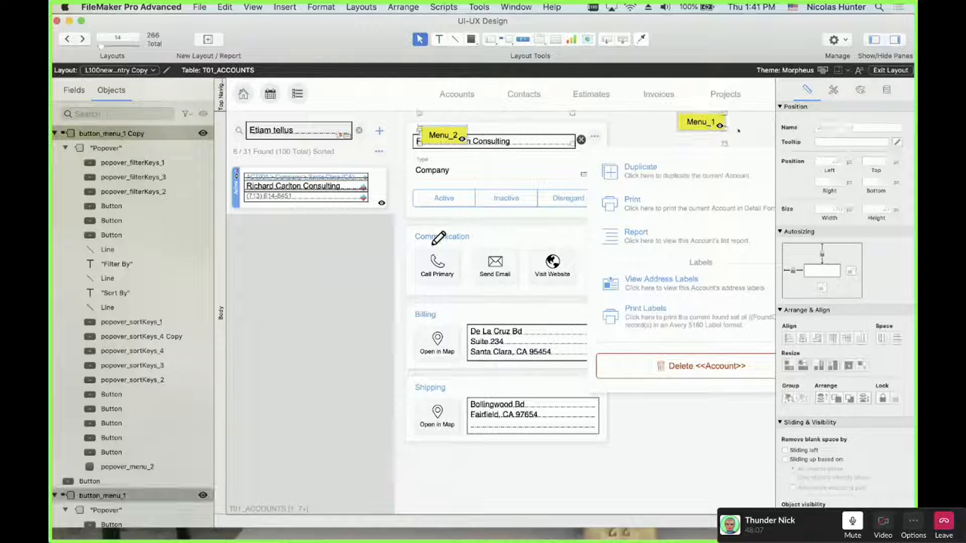
click(749, 127)
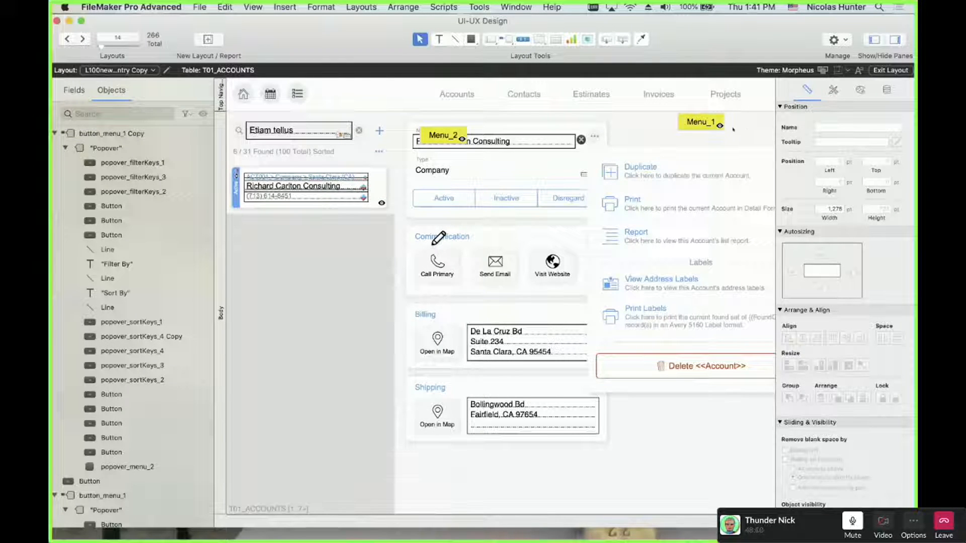
click(704, 121)
shift+click(443, 137)
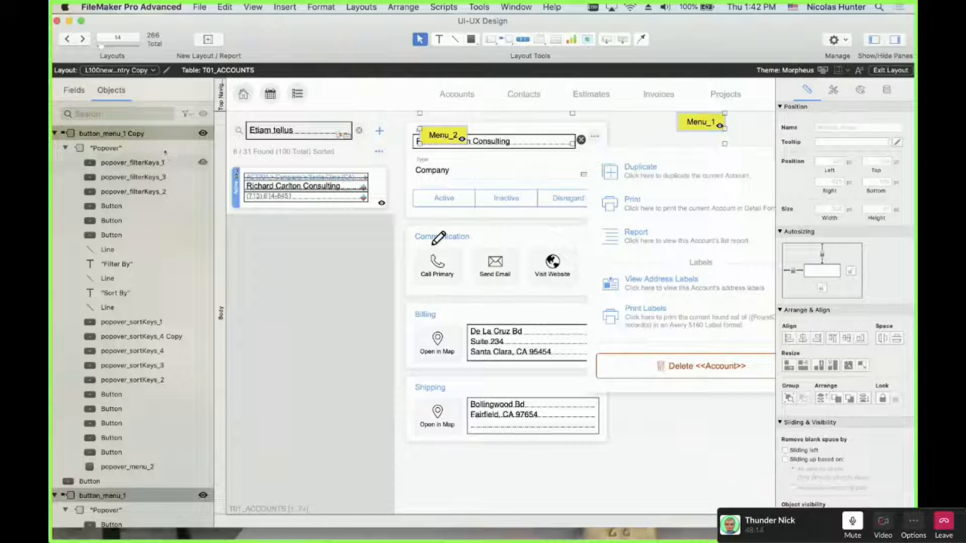
click(203, 133)
click(720, 419)
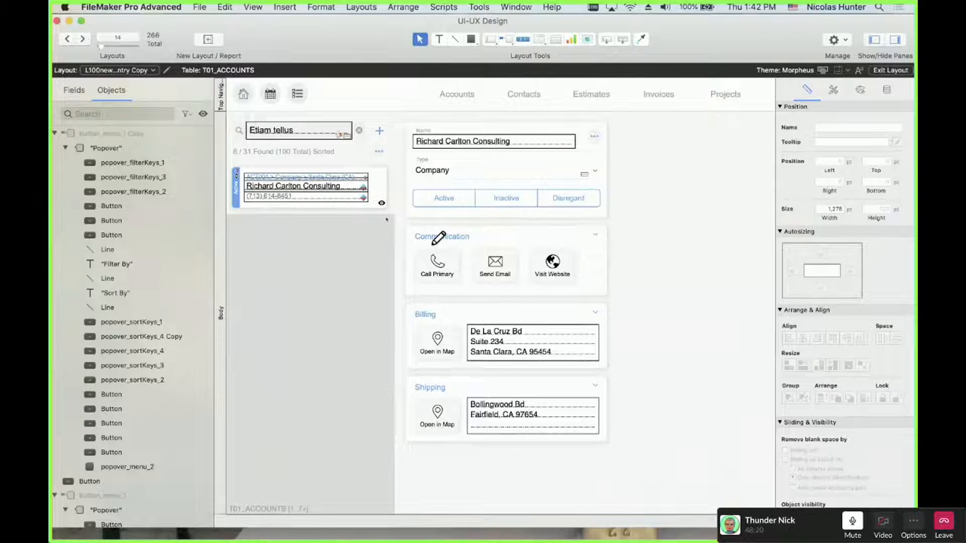
Preview in Browse mode, then show and re-hide the Menu_1 and Menu_2 buttons in Layout mode
key(super+b)
key(super+l)
click(204, 114)
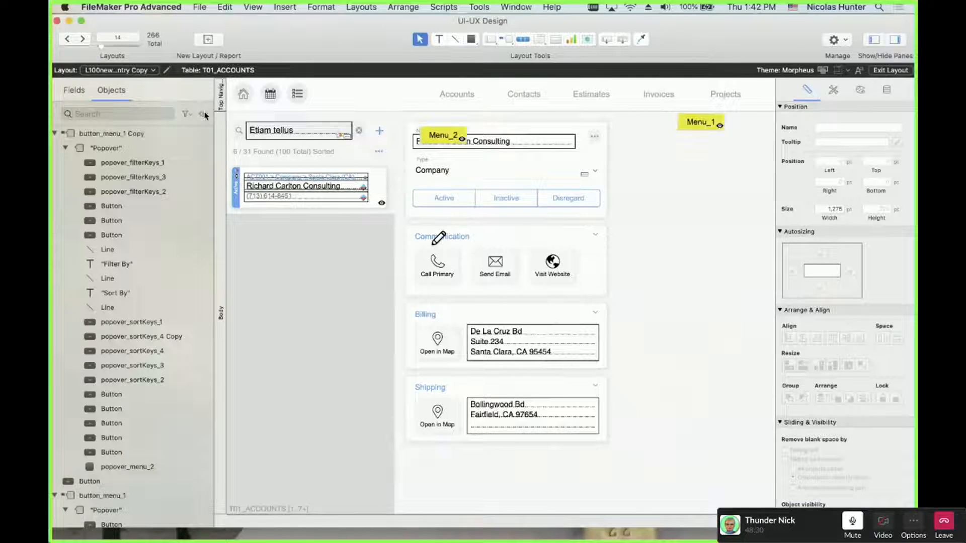
click(457, 137)
shift+click(699, 122)
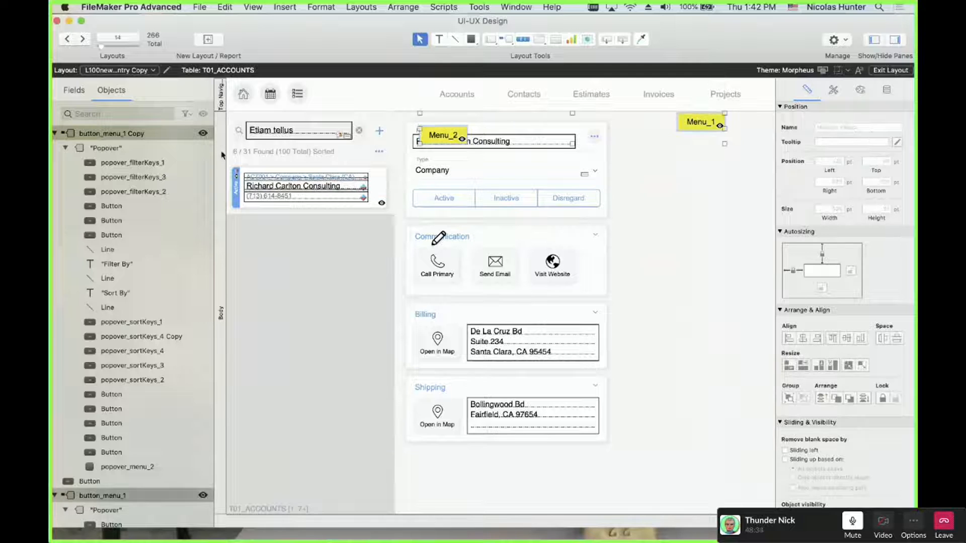
click(202, 134)
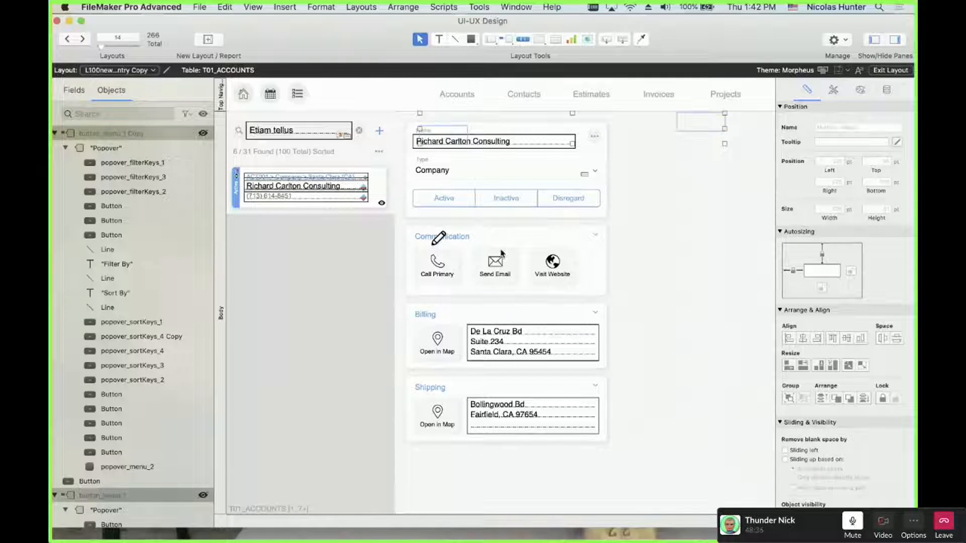
click(683, 267)
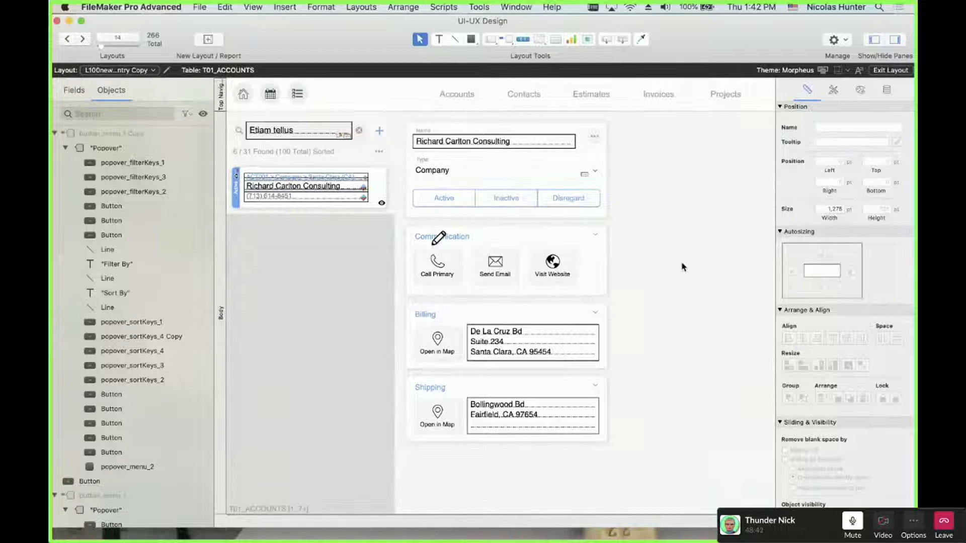
Open Menu_2's popover with its Sort By and Filter By options and Popover Button Setup
scroll(614, 302, right, 5)
scroll(614, 302, left, 5)
double_click(451, 137)
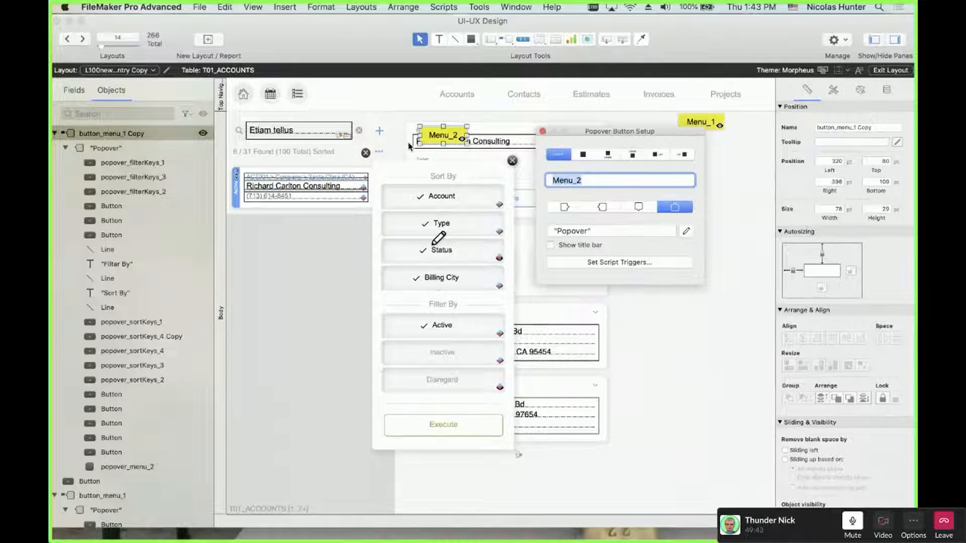
Close the Menu_2 popover and its setup dialog, leaving nothing selected
click(367, 153)
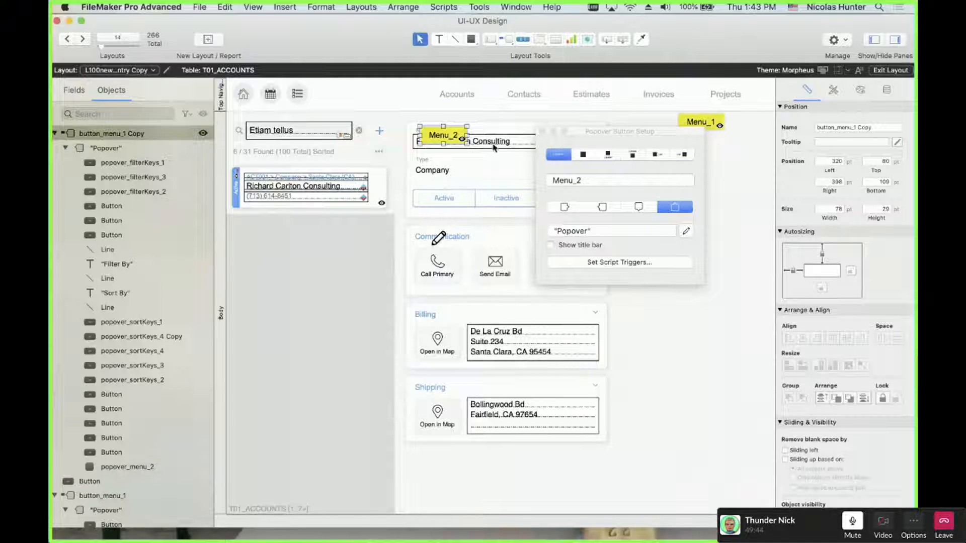
click(542, 131)
click(545, 119)
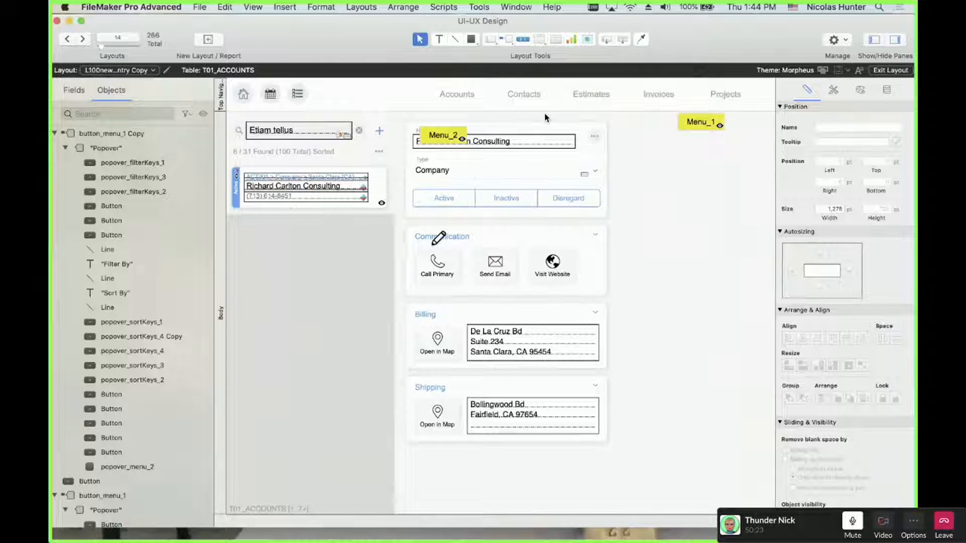
click(441, 134)
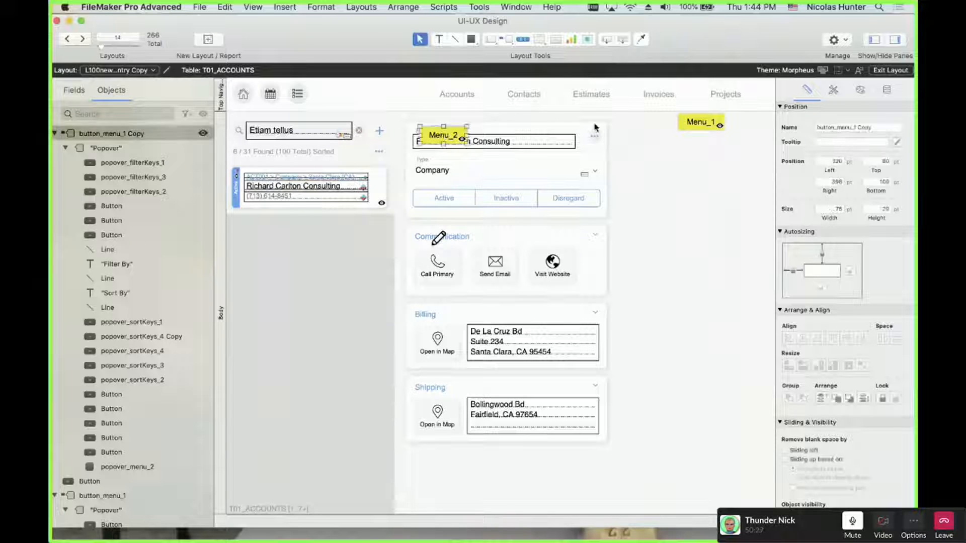
shift+click(682, 123)
click(664, 149)
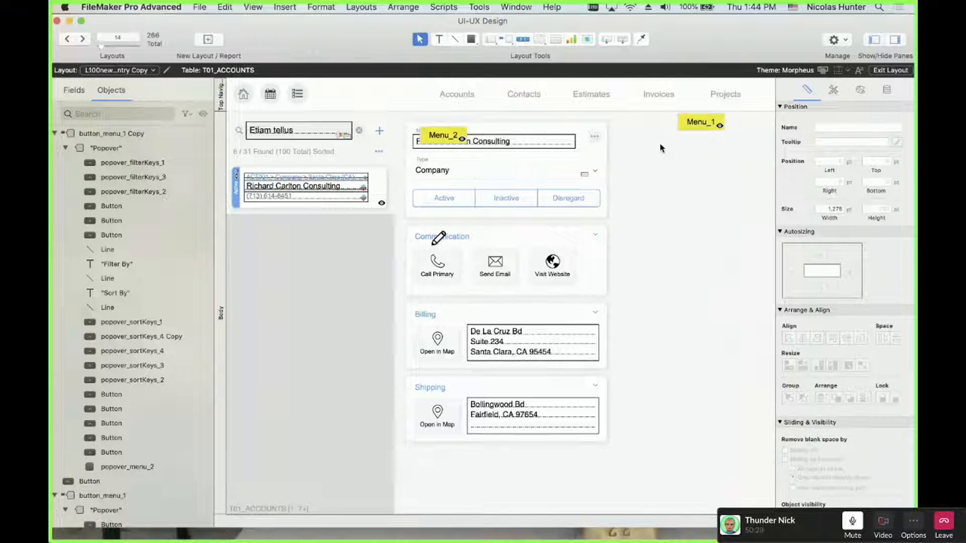
Switch to Browse mode with Cmd+B and bring the UI-UX Design - 3 window into view
scroll(645, 194, right, 10)
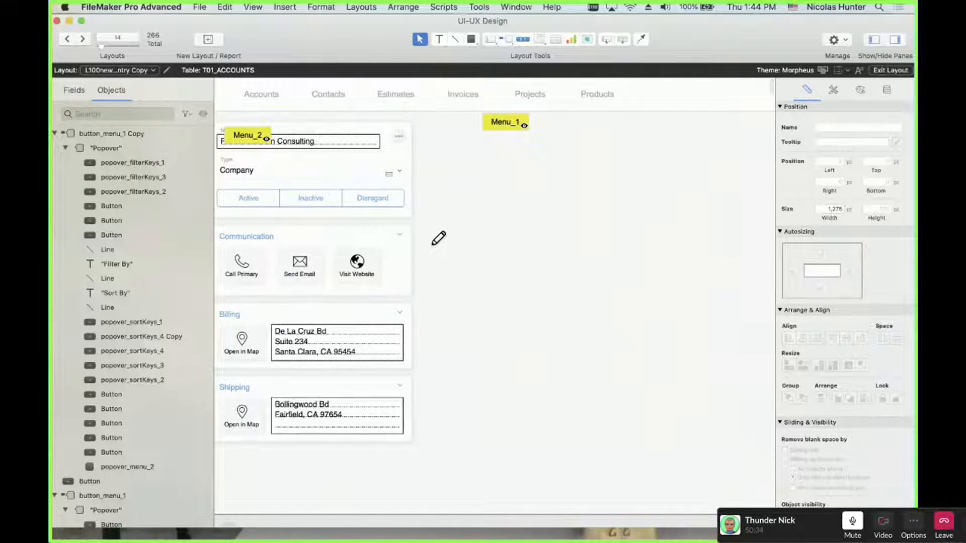
key(super+b)
drag(252, 540, 513, 45)
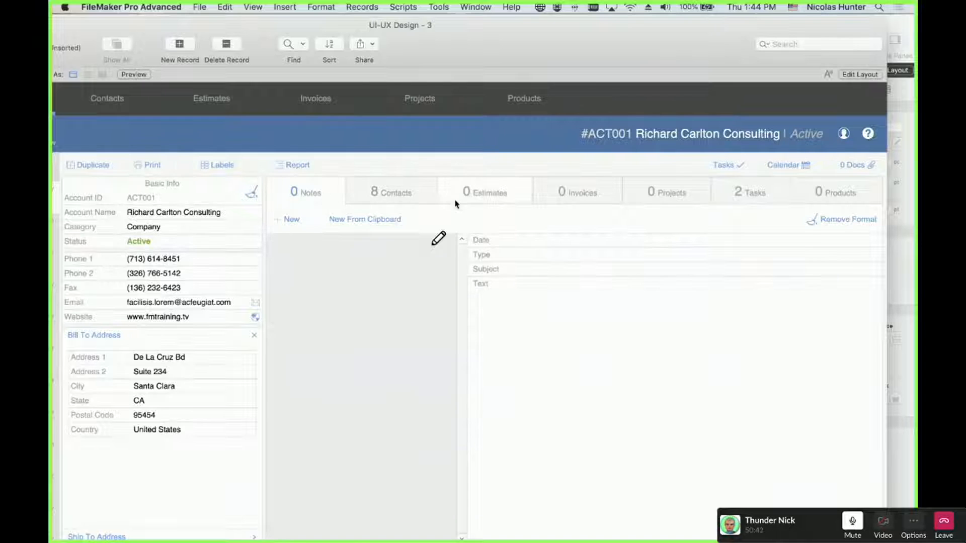
Check the portal's Contacts, Tasks, Projects and Invoices tabs, ending on Contacts with 8 contacts
click(402, 197)
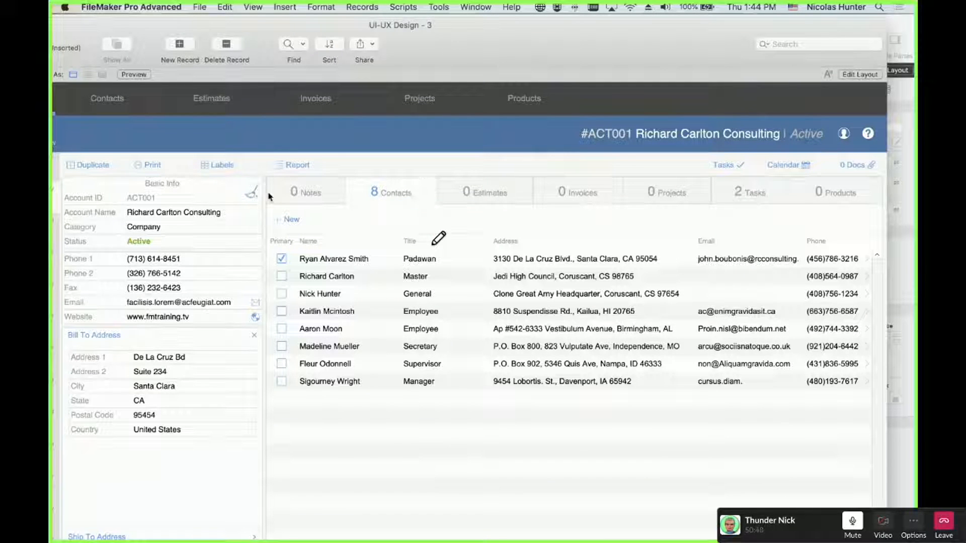
click(779, 198)
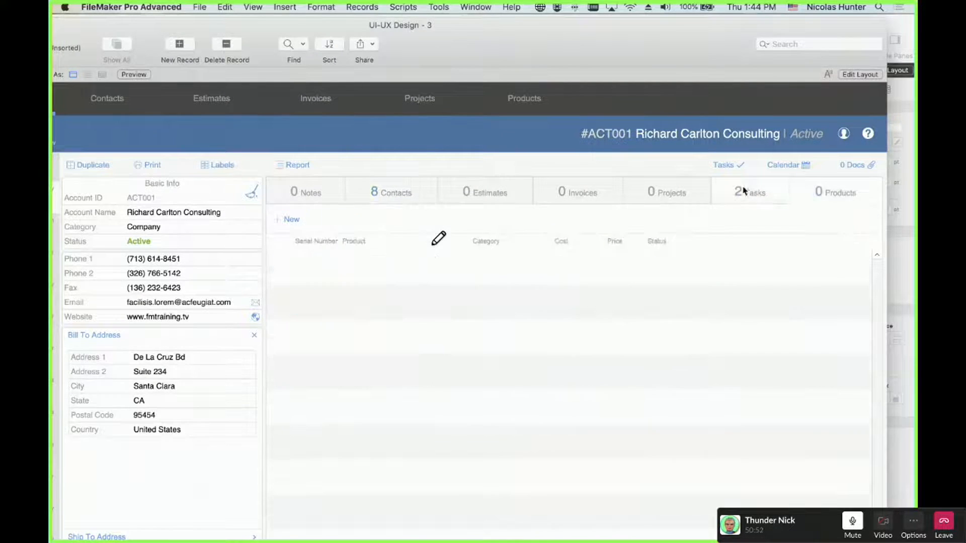
click(669, 193)
click(578, 193)
click(388, 188)
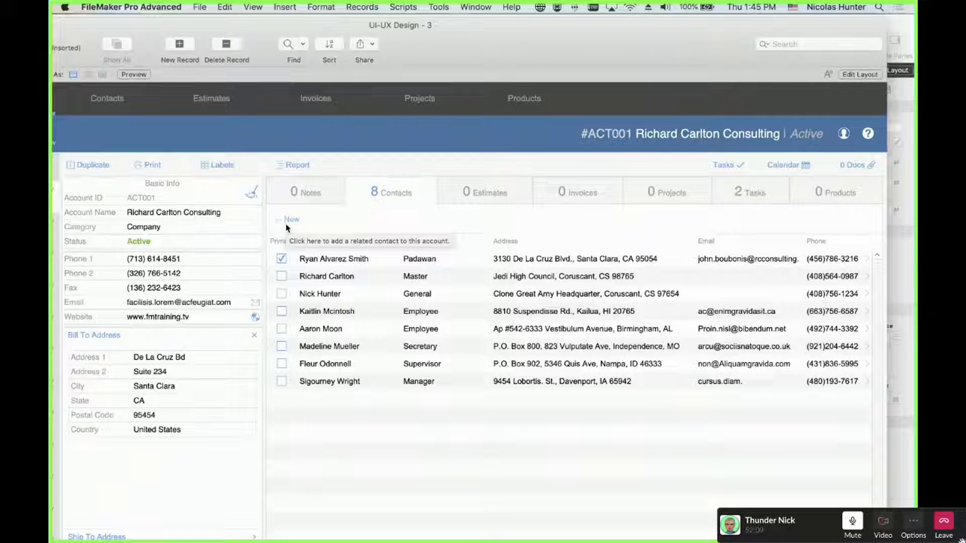
Open the Records menu, dismiss it without choosing, then open it again
click(359, 5)
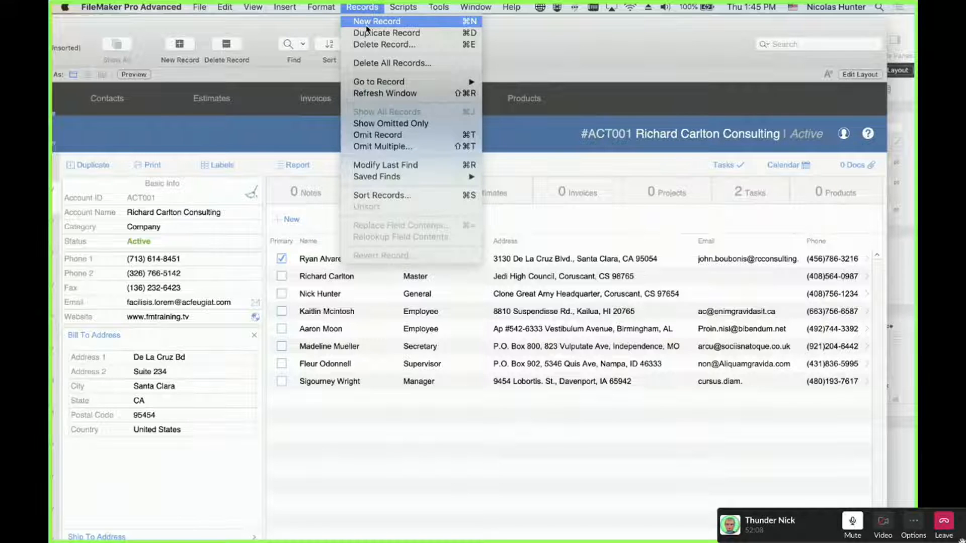
click(364, 9)
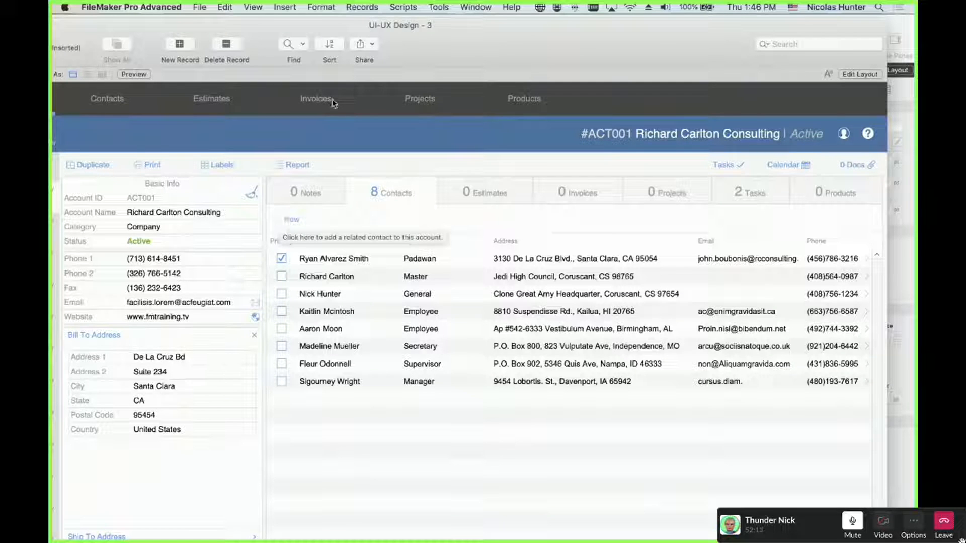
click(363, 7)
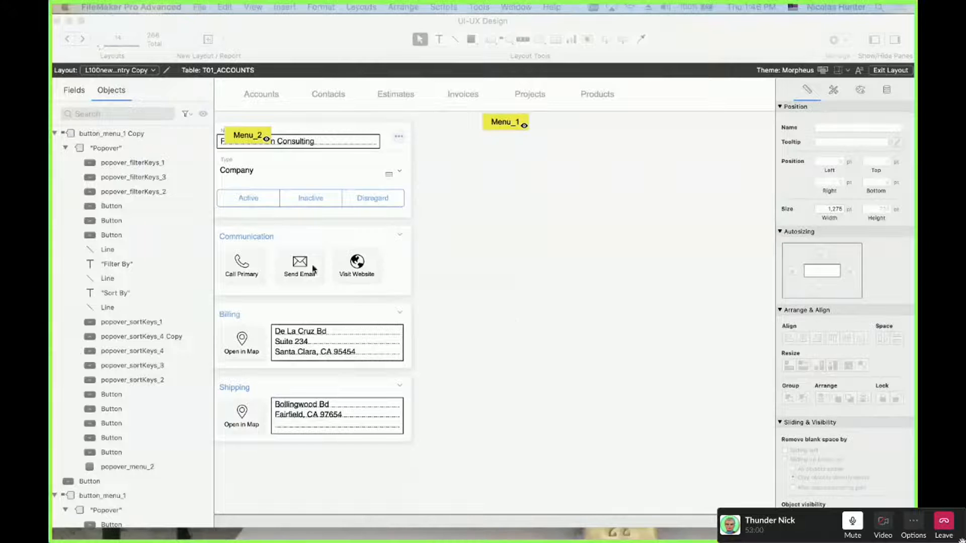
Bring the UI-UX Design - 3 browse window back into view and close it with Cmd+W
drag(53, 302, 585, 72)
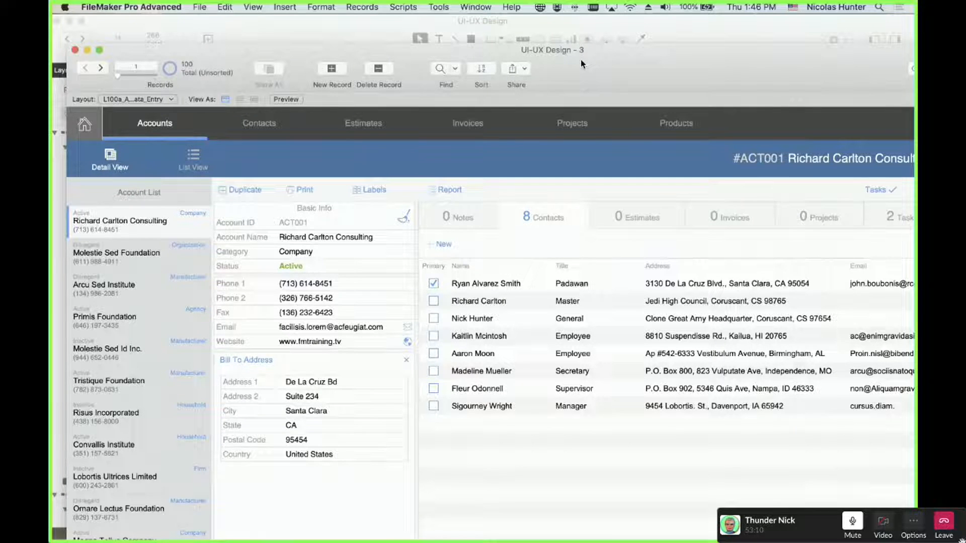
drag(581, 63, 577, 57)
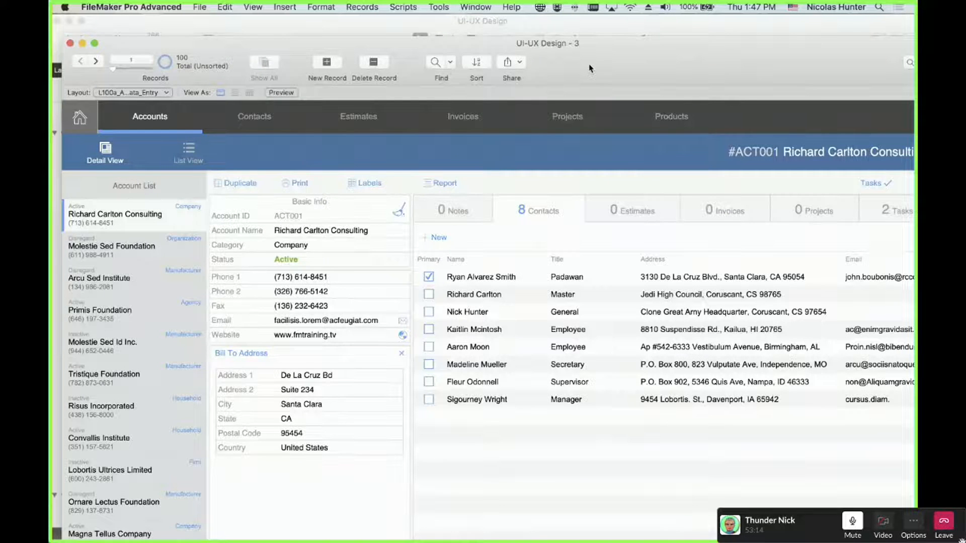
key(super+w)
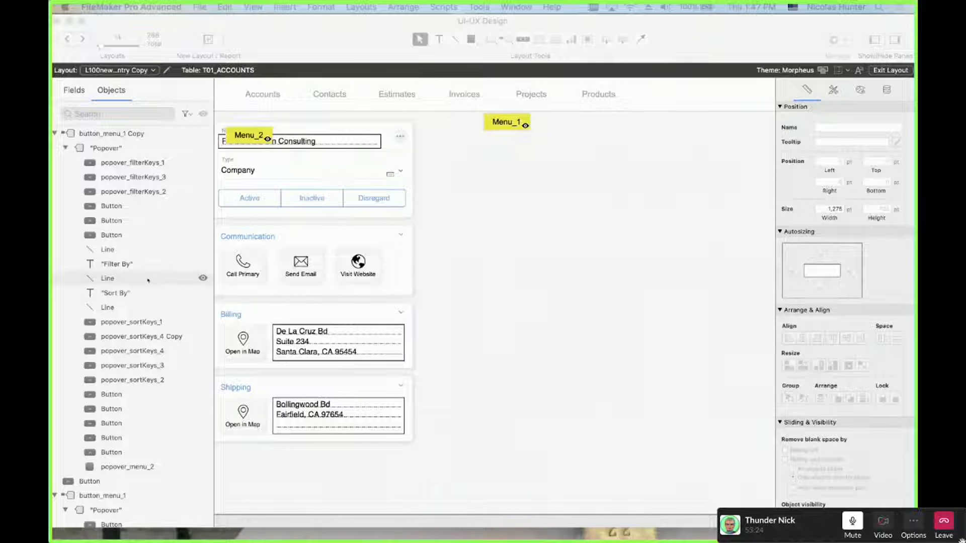
Paste a large white rounded rectangle and position it right of the account panel
click(541, 245)
key(super+v)
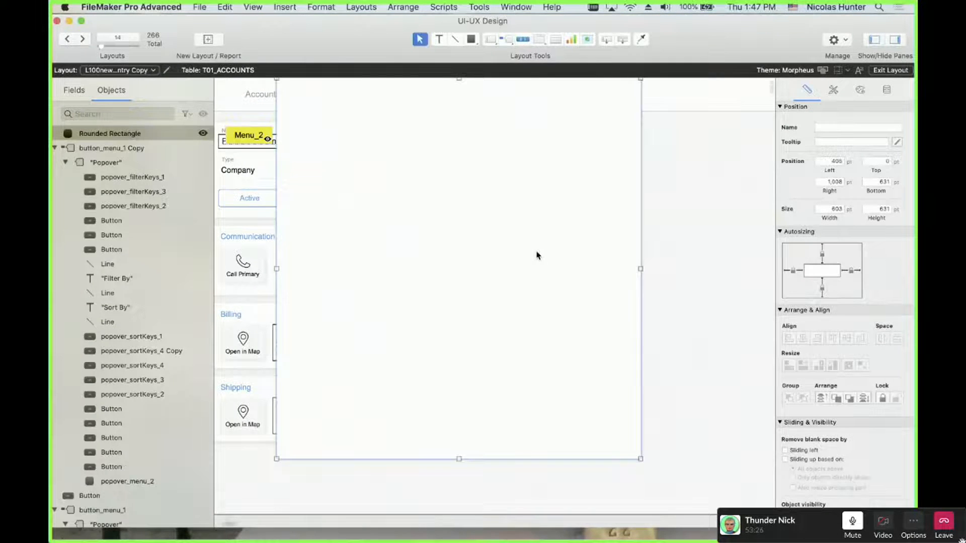
drag(509, 251, 662, 297)
scroll(409, 472, right, 3)
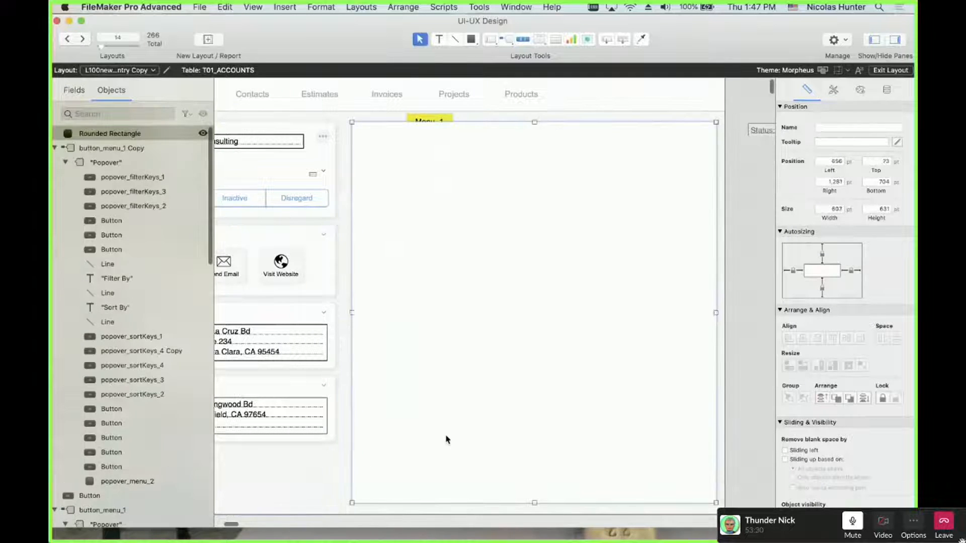
drag(446, 439, 442, 437)
Select the accordion slide control, then deselect everything and scroll across the layout
click(330, 485)
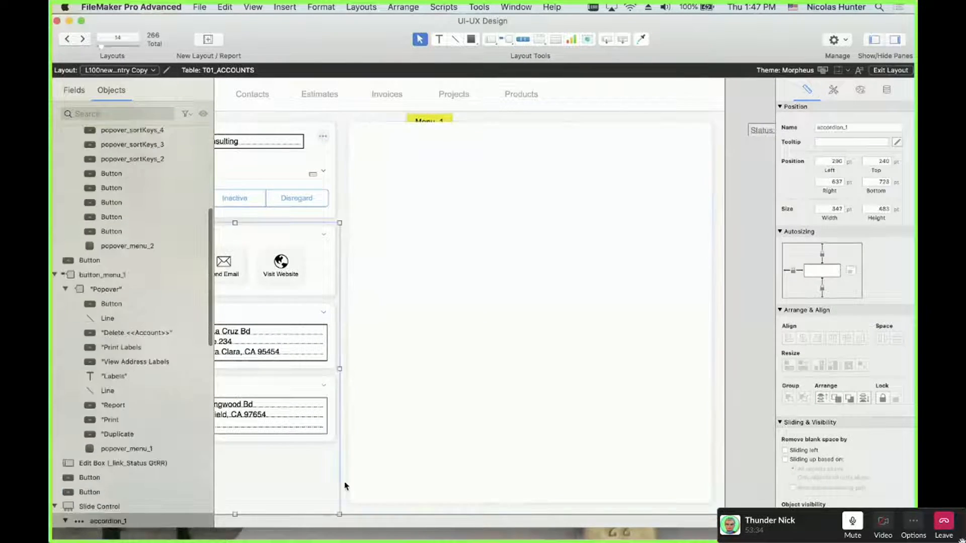
click(345, 484)
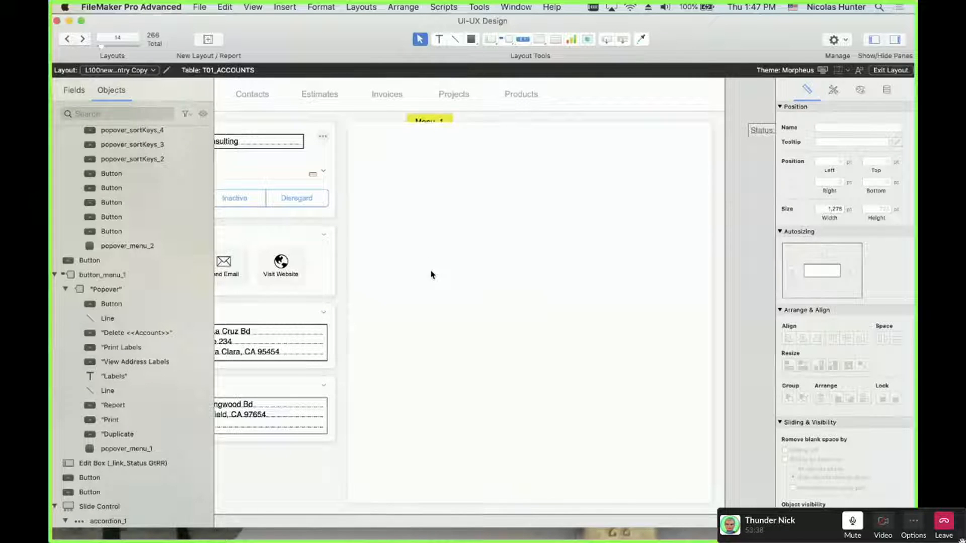
scroll(431, 275, left, 5)
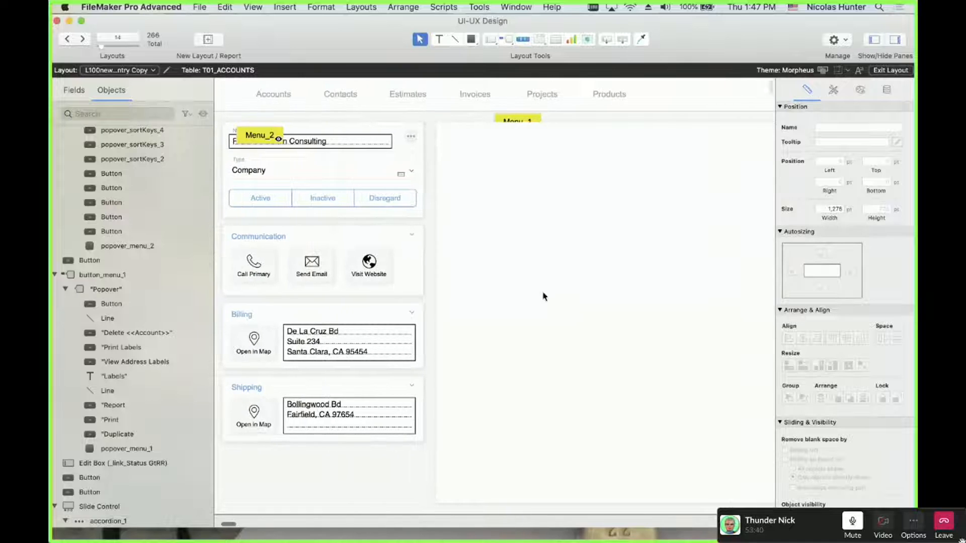
scroll(563, 244, right, 5)
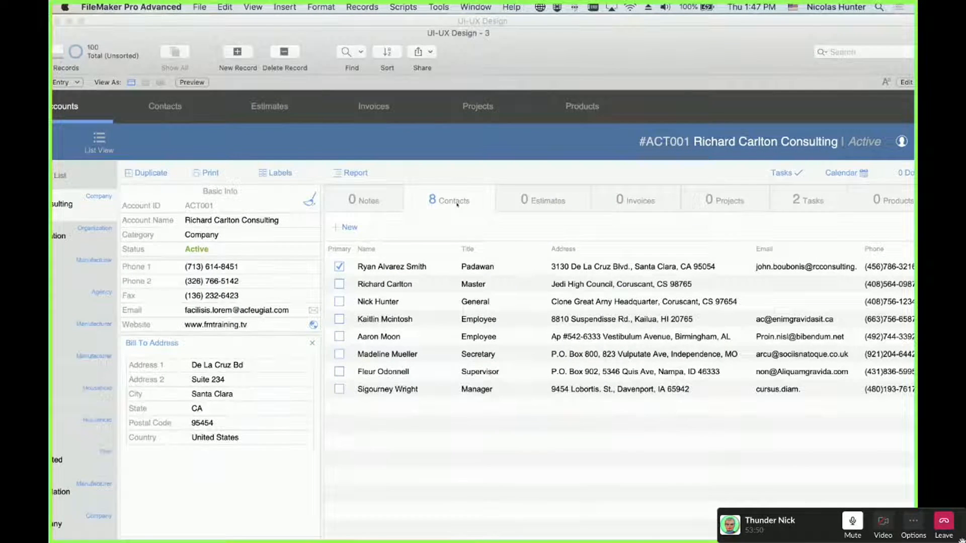
In Layout mode, open Tab Control Setup for the reference tab control and enlarge it
key(super+l)
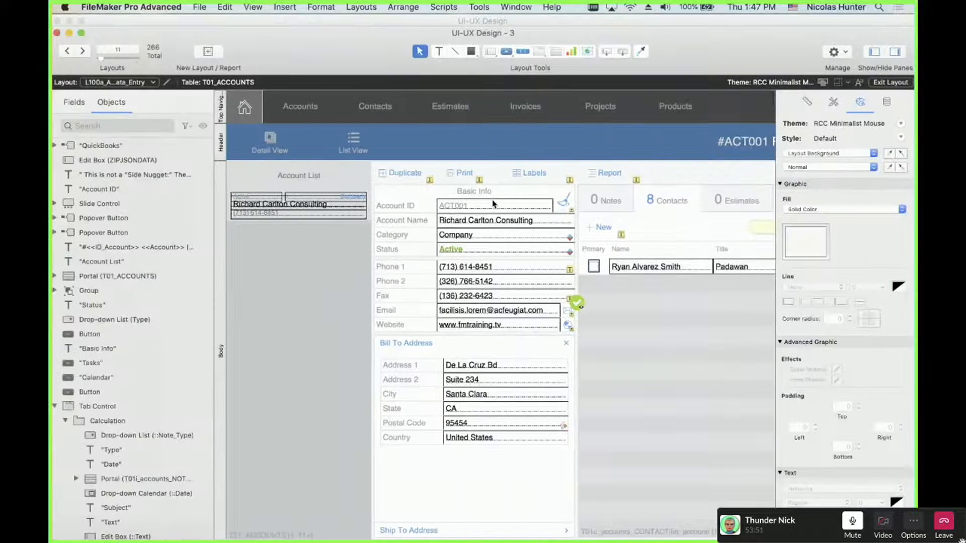
click(667, 202)
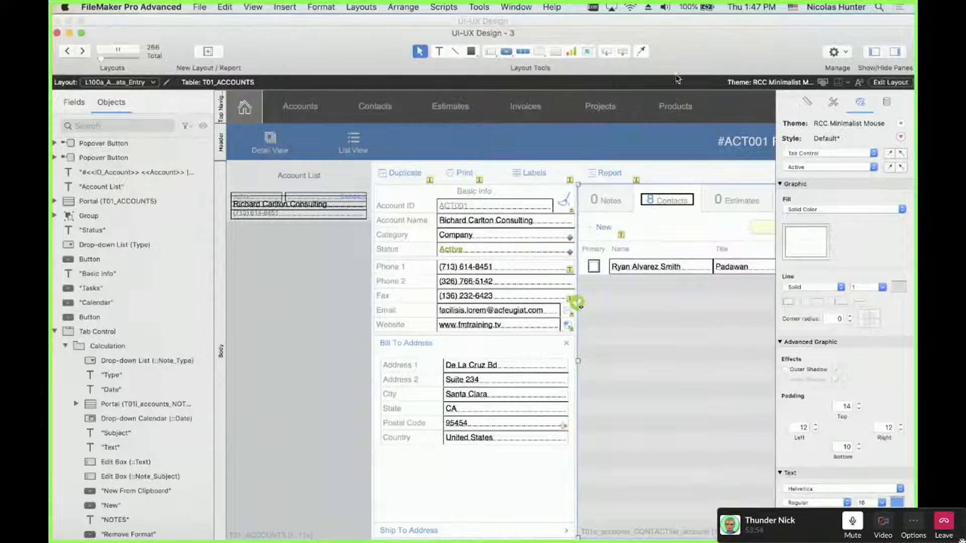
drag(677, 55, 599, 43)
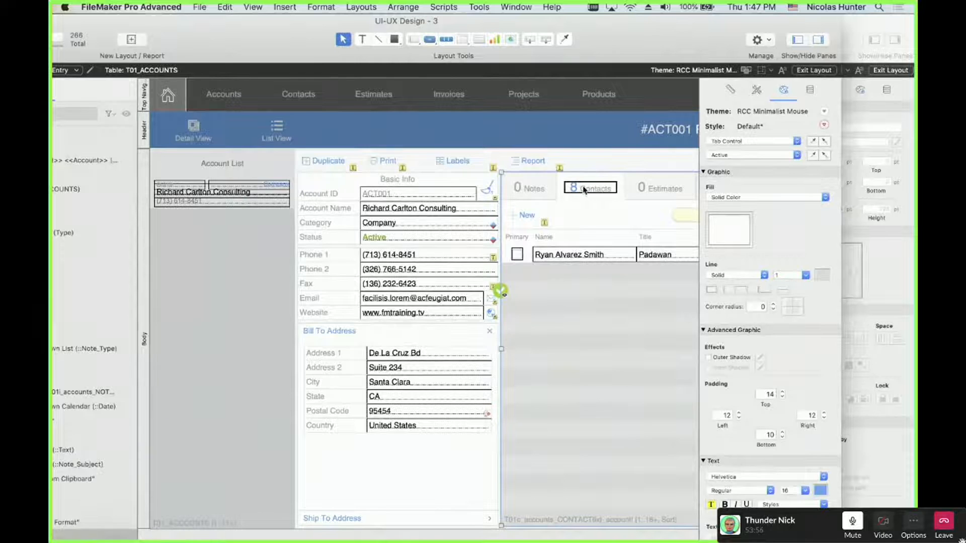
double_click(585, 199)
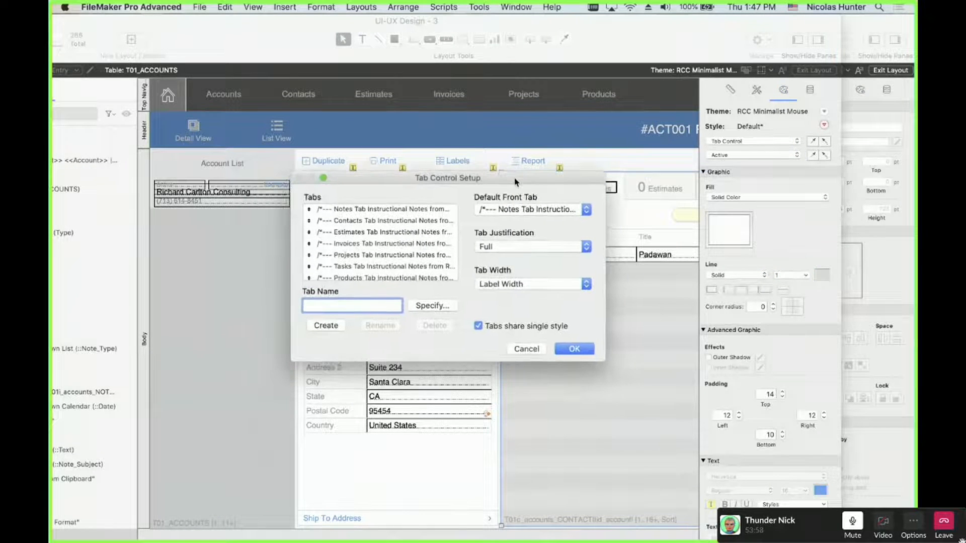
drag(487, 189, 516, 182)
drag(605, 361, 683, 428)
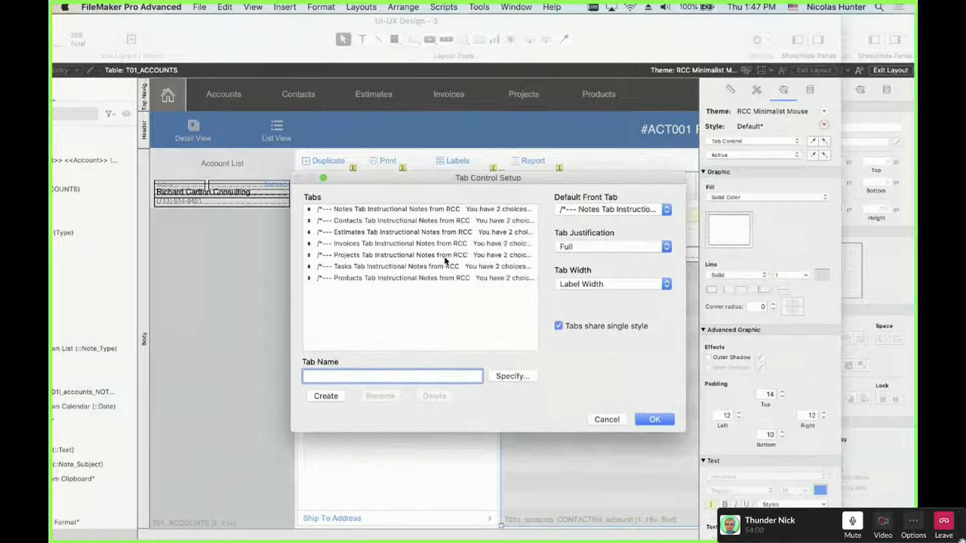
Pick the Contacts tab and open its label calculation with Specify…
click(392, 211)
drag(392, 211, 382, 284)
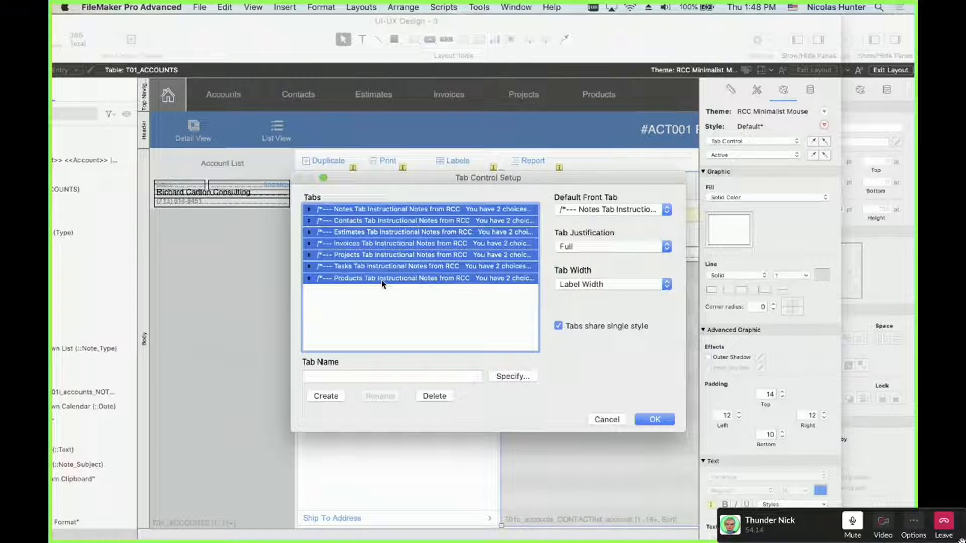
click(383, 301)
click(382, 225)
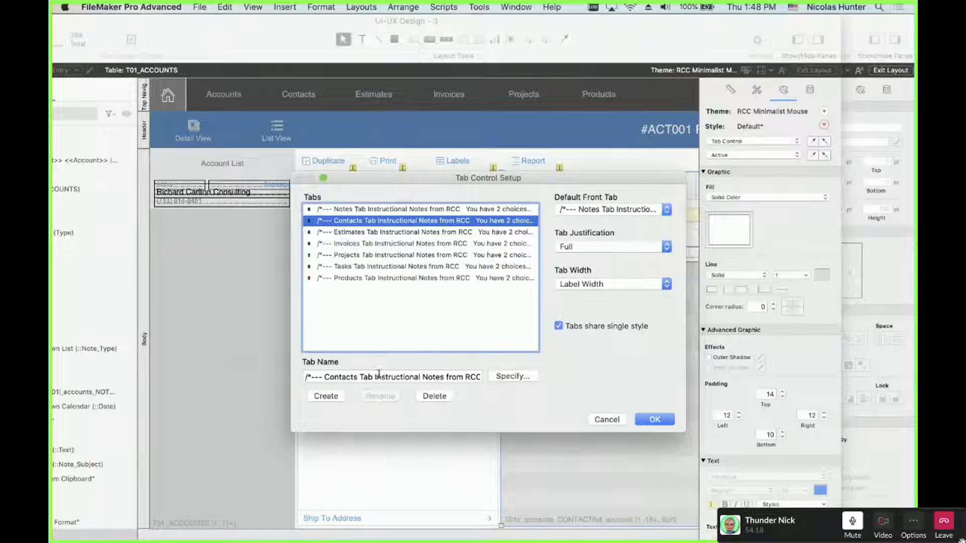
click(531, 377)
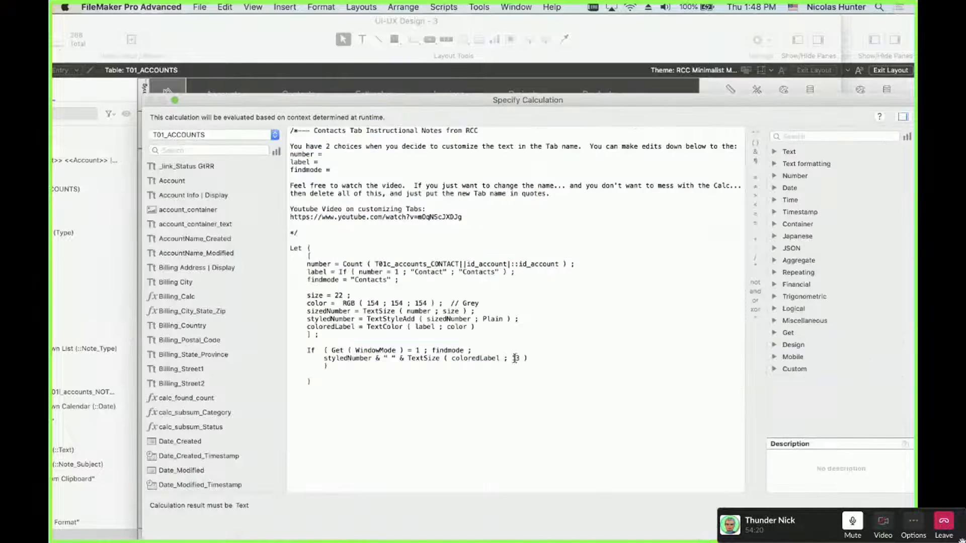
Select the whole Contacts label calculation, then close it back to Tab Control Setup
drag(428, 386, 274, 115)
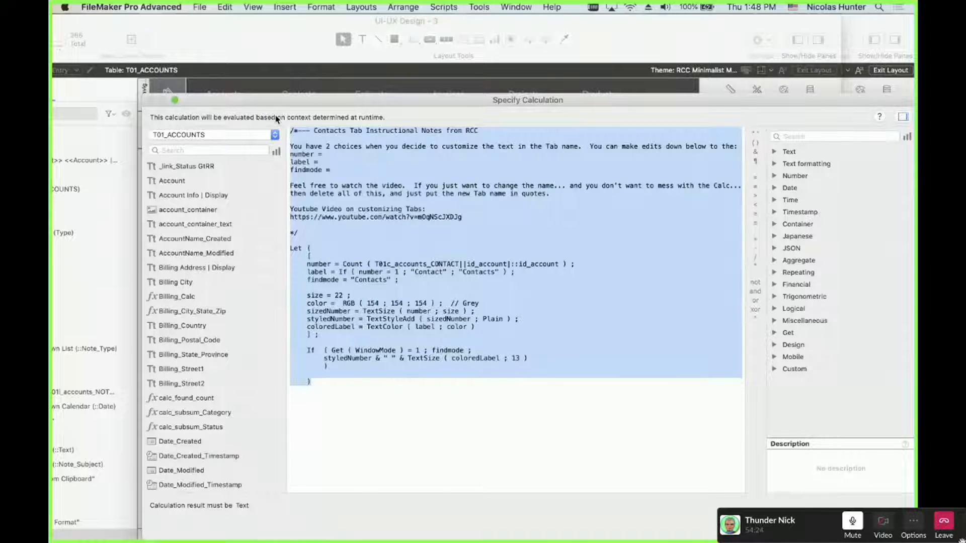
key(Escape)
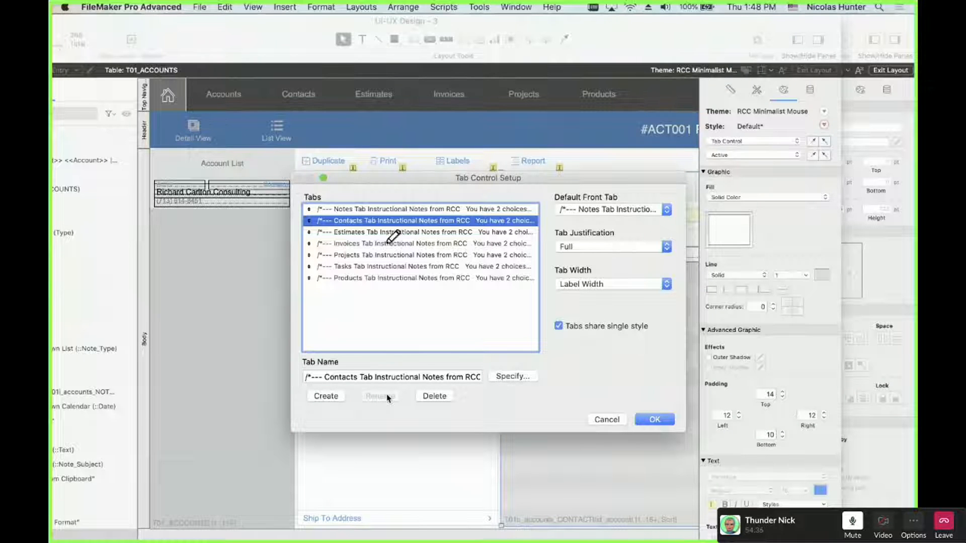
Check Tab Justification stays Full and Tab Width stays sized to label width
mouse_move(297, 171)
mouse_down()
mouse_move(327, 439)
mouse_move(712, 396)
mouse_move(579, 159)
mouse_move(301, 161)
mouse_up()
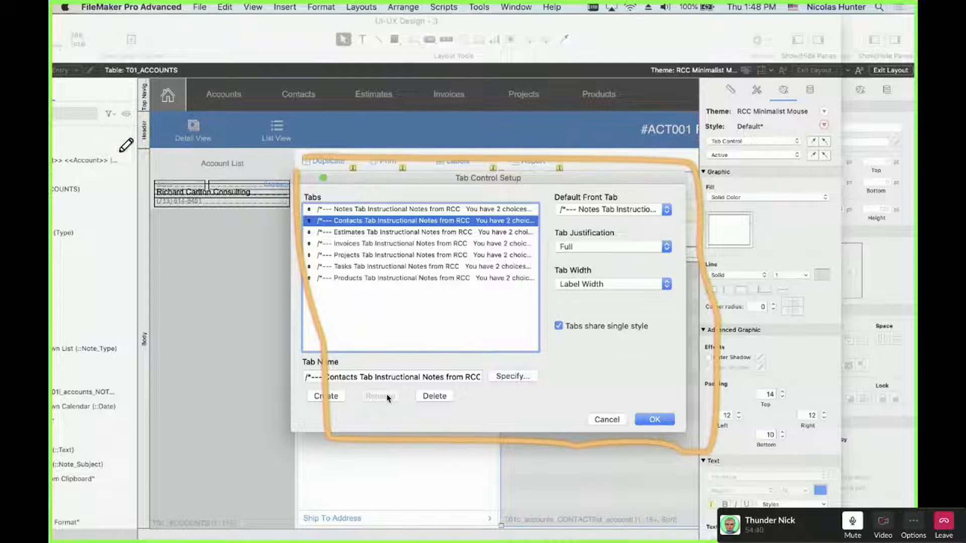
drag(73, 128, 183, 406)
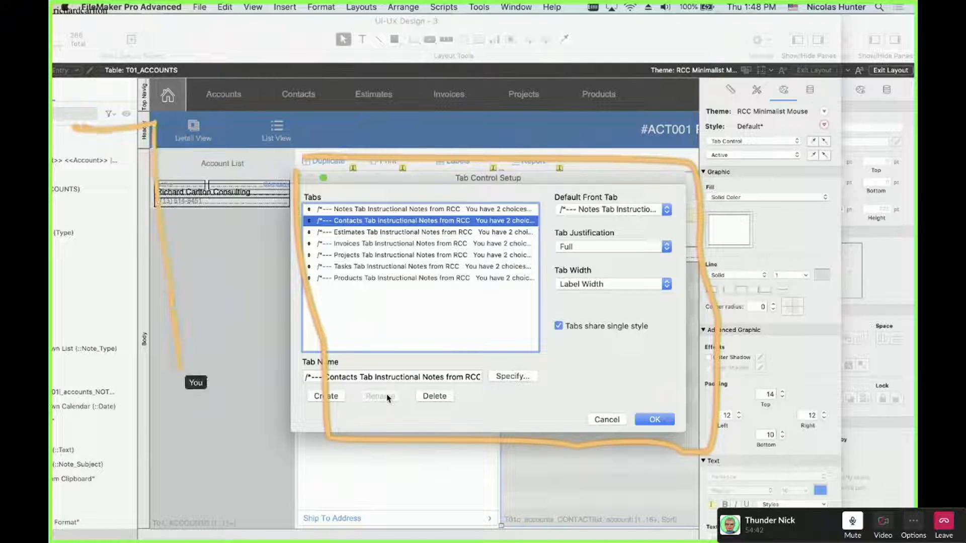
drag(836, 147, 696, 145)
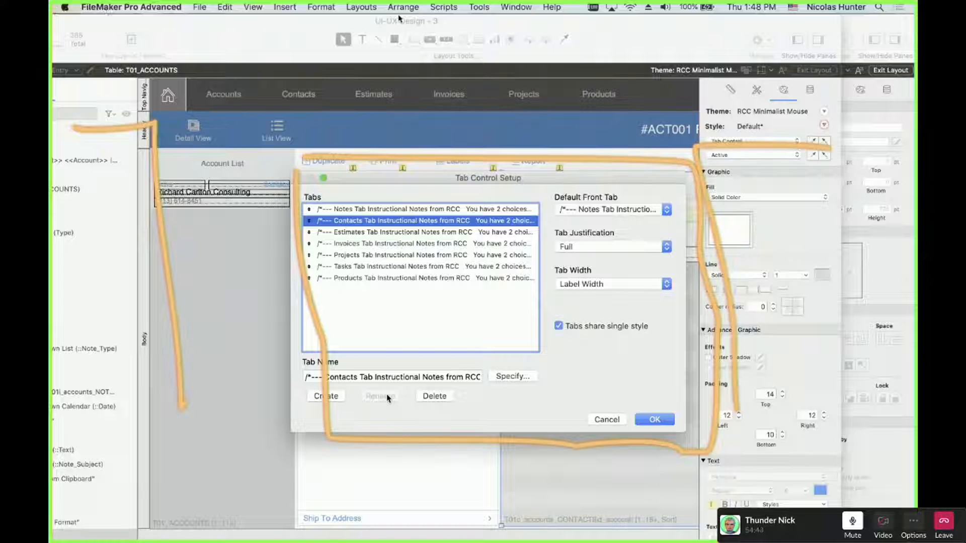
mouse_move(548, 156)
mouse_down()
mouse_move(277, 256)
mouse_move(367, 445)
mouse_move(739, 362)
mouse_move(550, 163)
mouse_up()
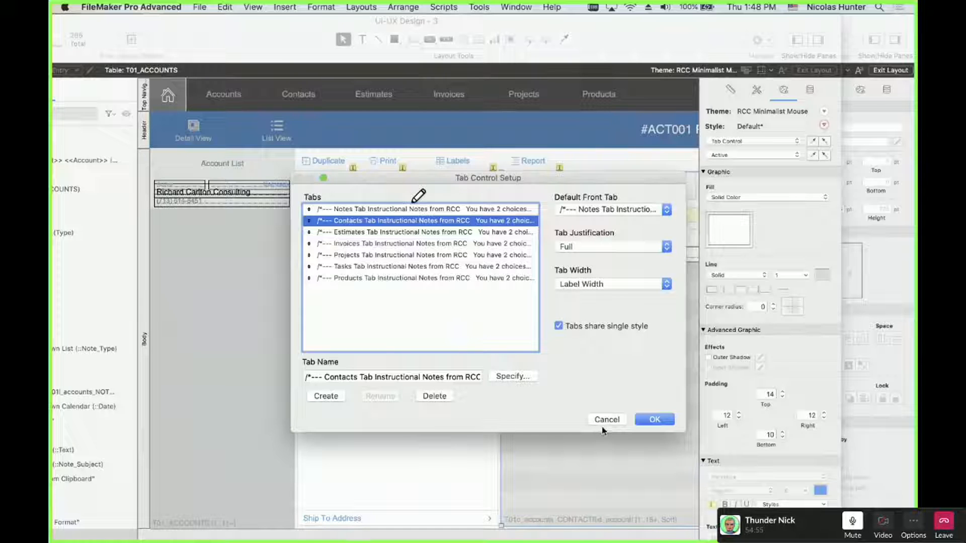
drag(551, 245, 506, 214)
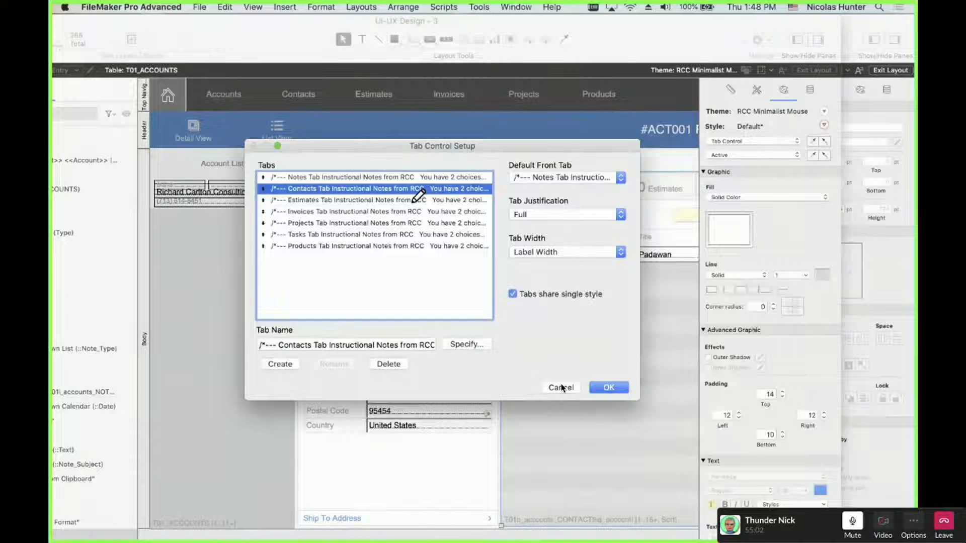
click(546, 216)
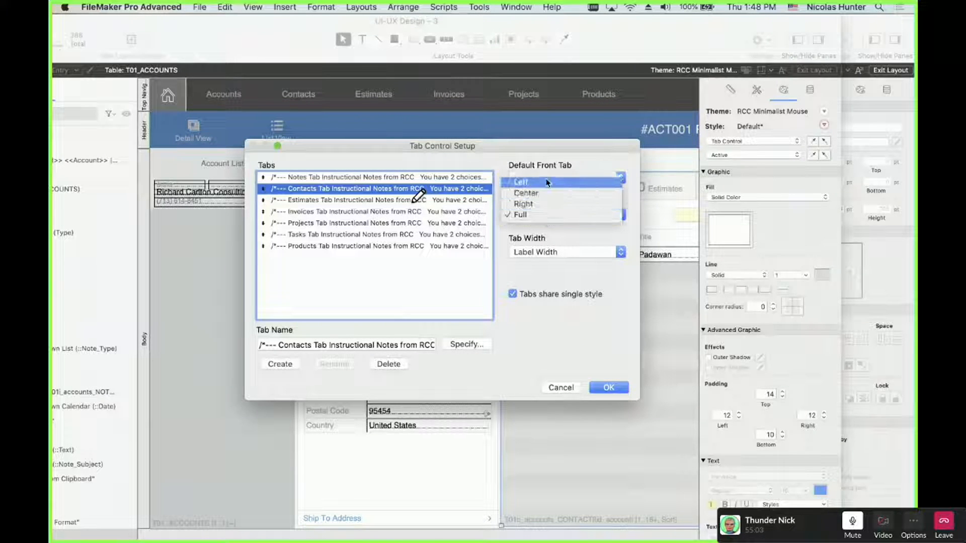
click(548, 236)
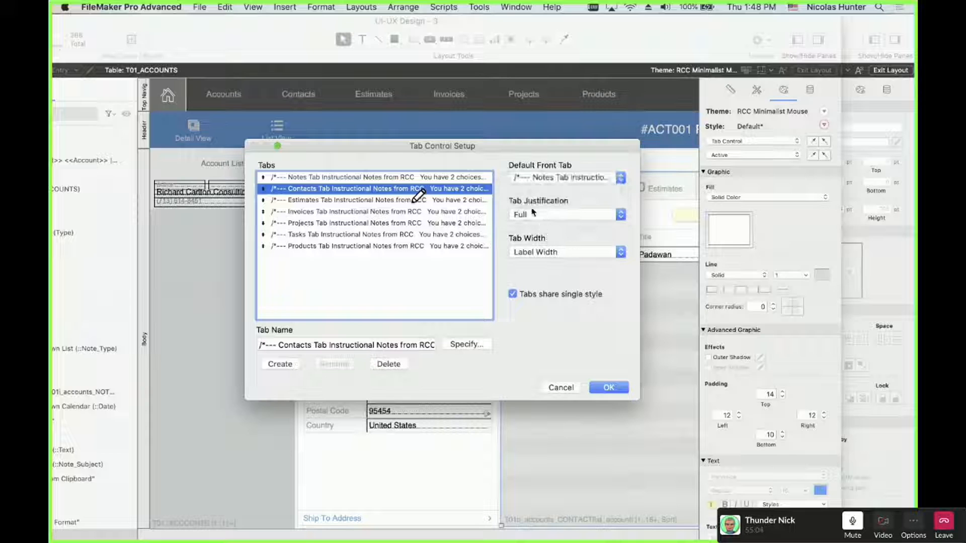
click(525, 254)
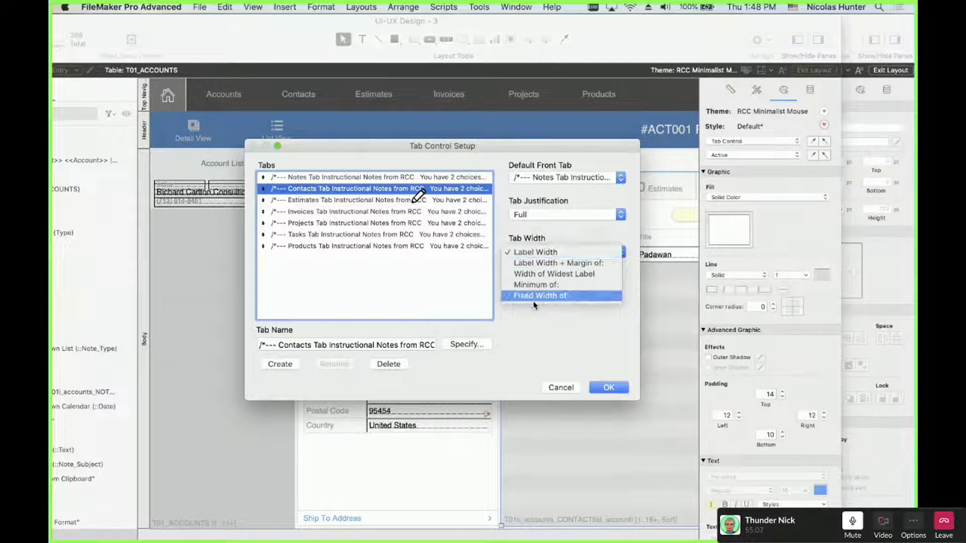
click(543, 236)
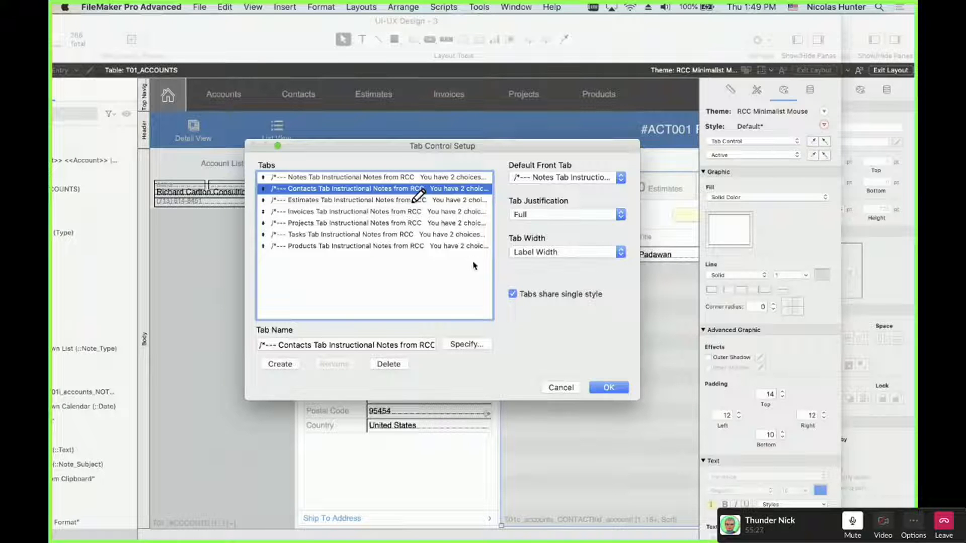
Cancel Tab Control Setup unchanged and move the reference window aside to reveal UI-UX Design
click(561, 389)
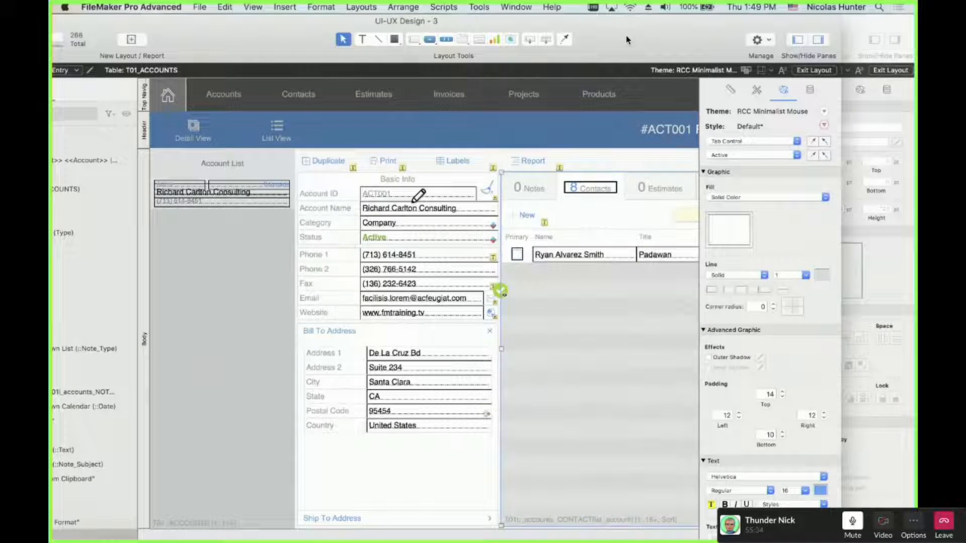
double_click(590, 188)
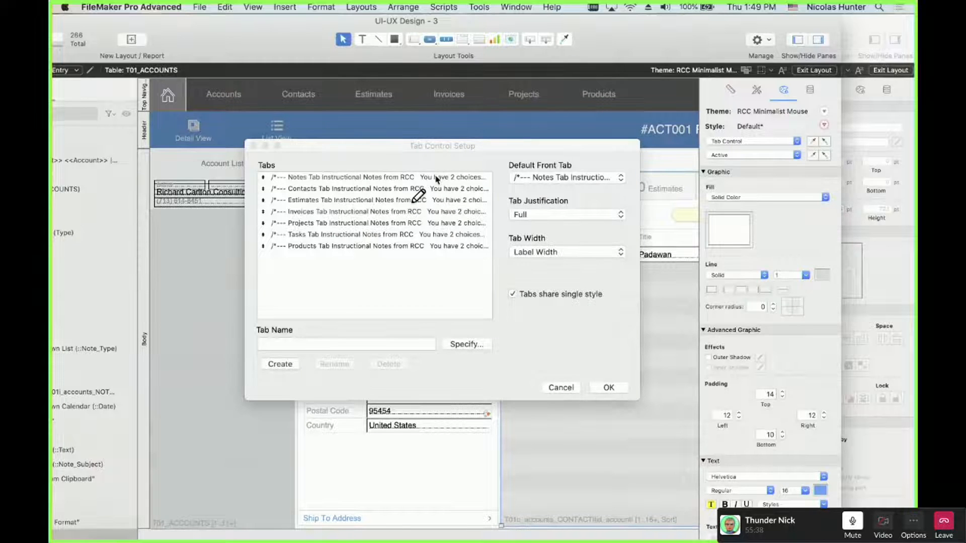
key(Escape)
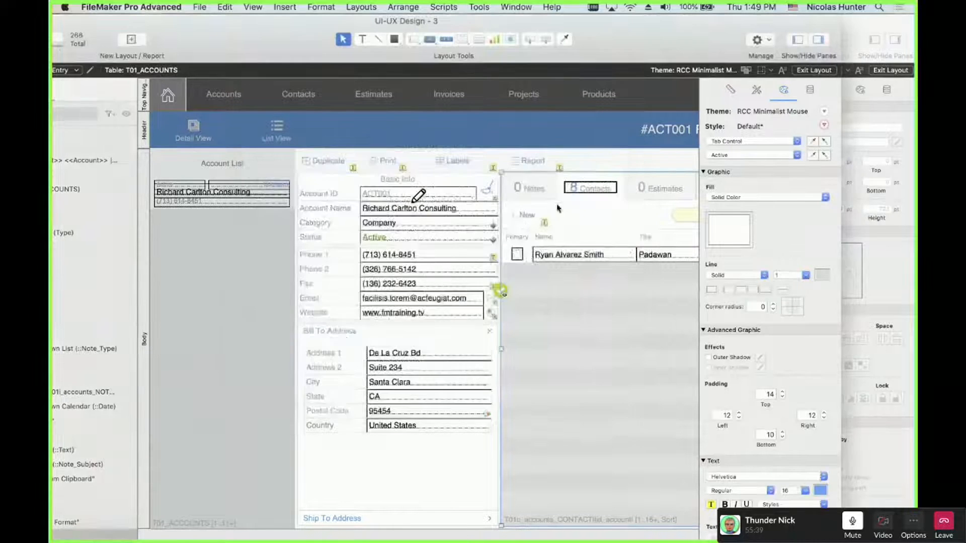
double_click(586, 182)
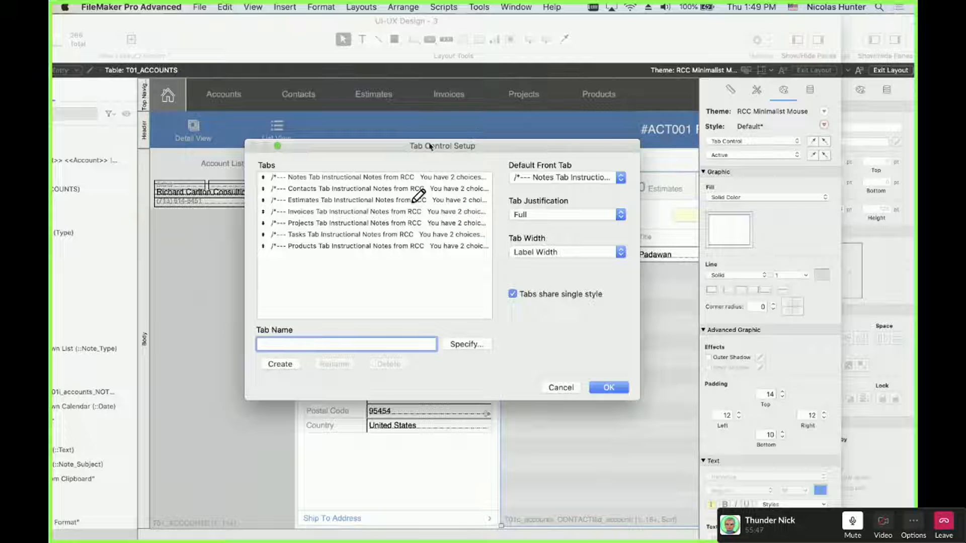
click(561, 387)
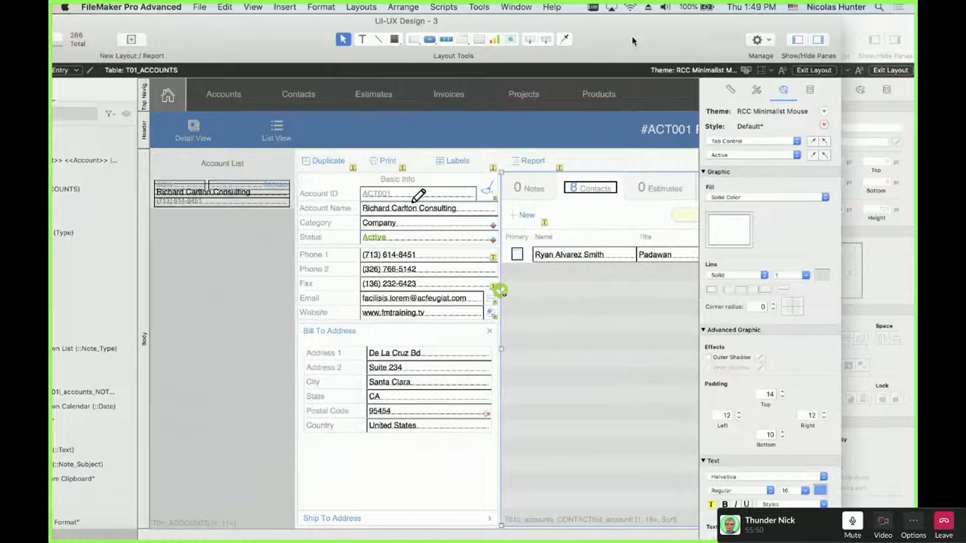
drag(634, 41, 52, 50)
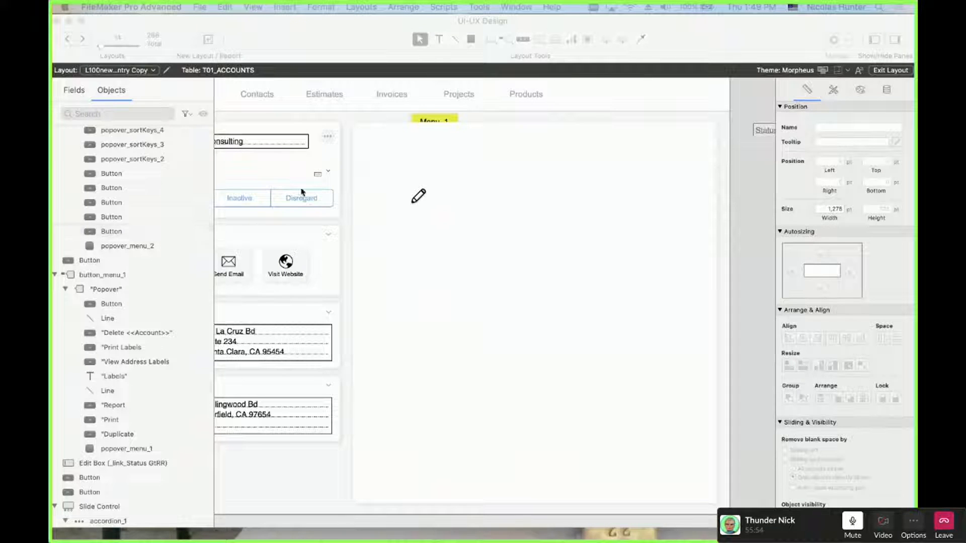
Paste the eight-button navigation bar and drag it to the top of the rounded rectangle
click(472, 149)
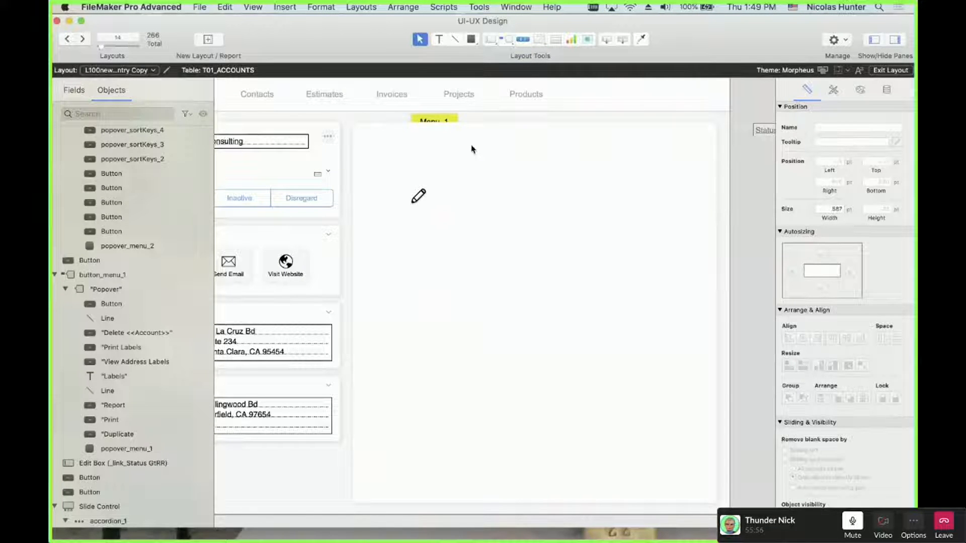
key(super+v)
drag(478, 438, 514, 149)
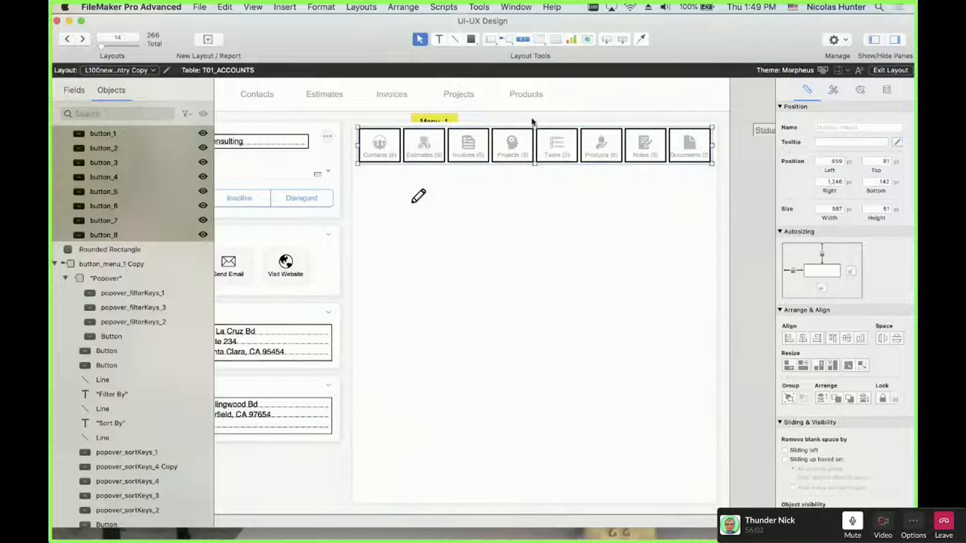
click(533, 120)
click(521, 143)
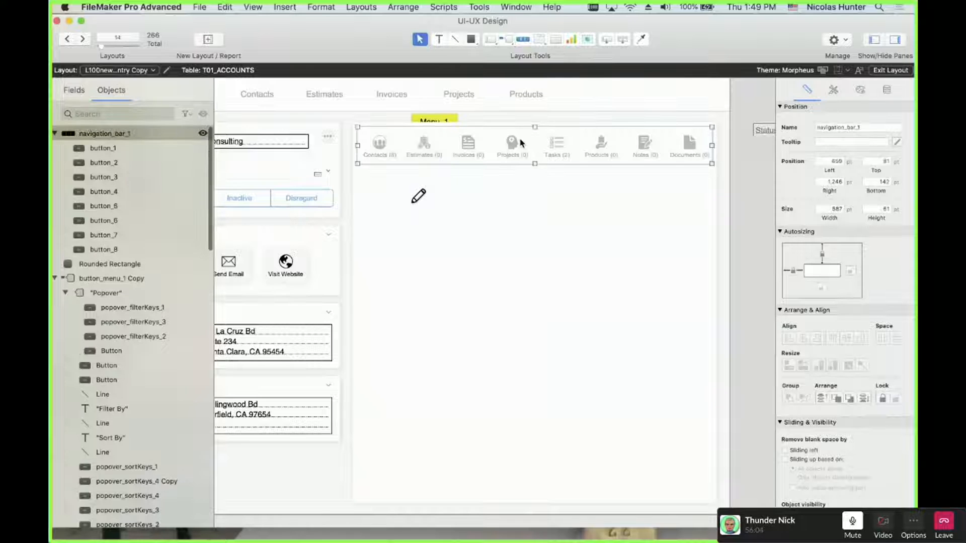
click(522, 119)
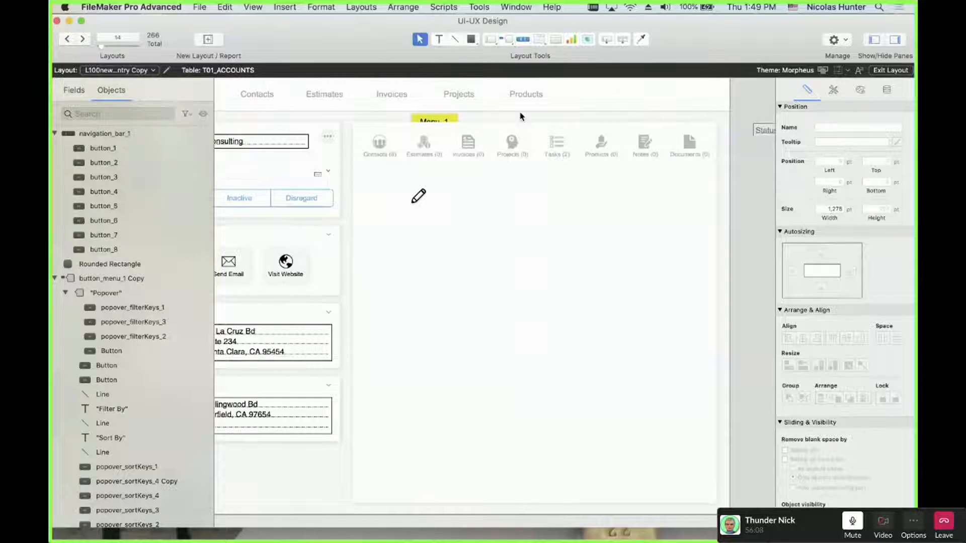
Move the reference layout window aside and return focus to the main layout window
scroll(520, 117, left, 2)
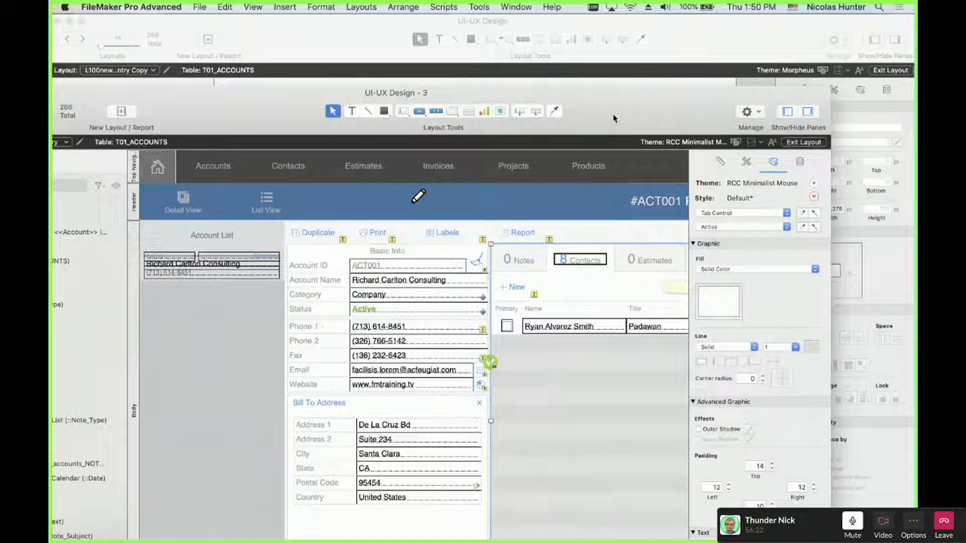
drag(616, 111, 605, 2)
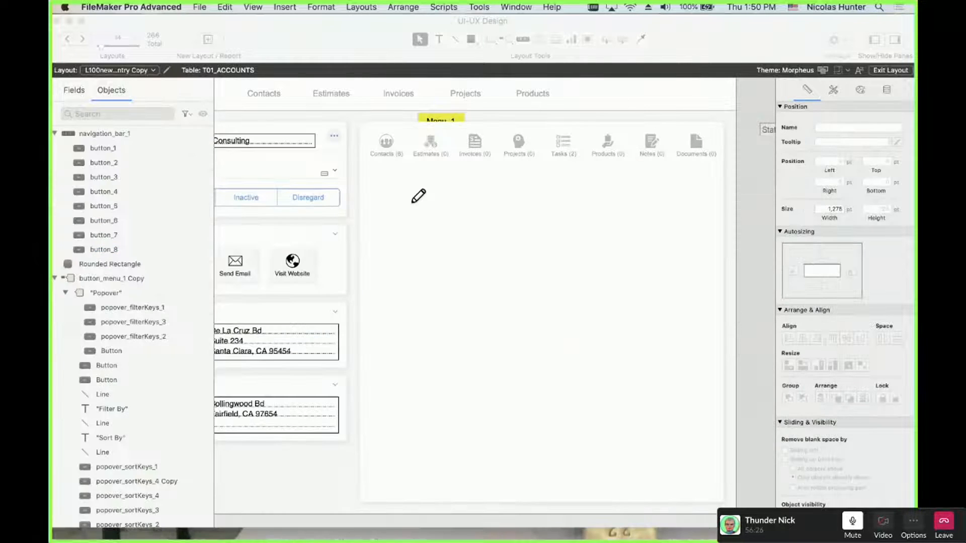
click(486, 192)
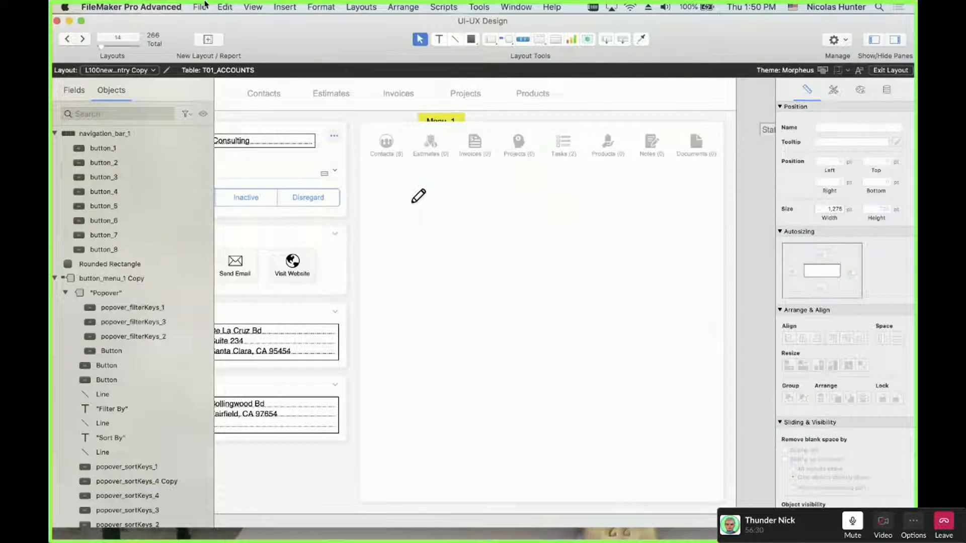
Turn off View > Show > Sample Data so fields show their names
click(253, 7)
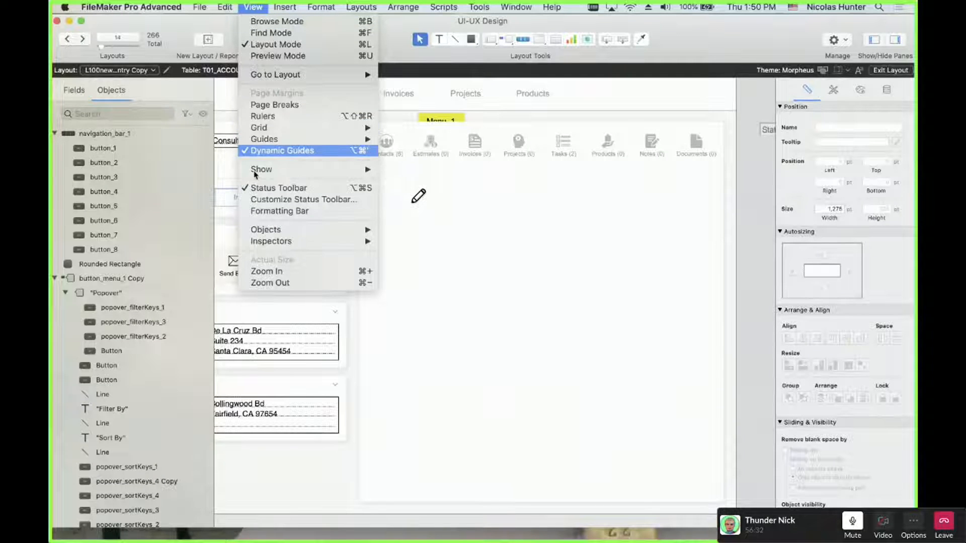
mouse_move(365, 170)
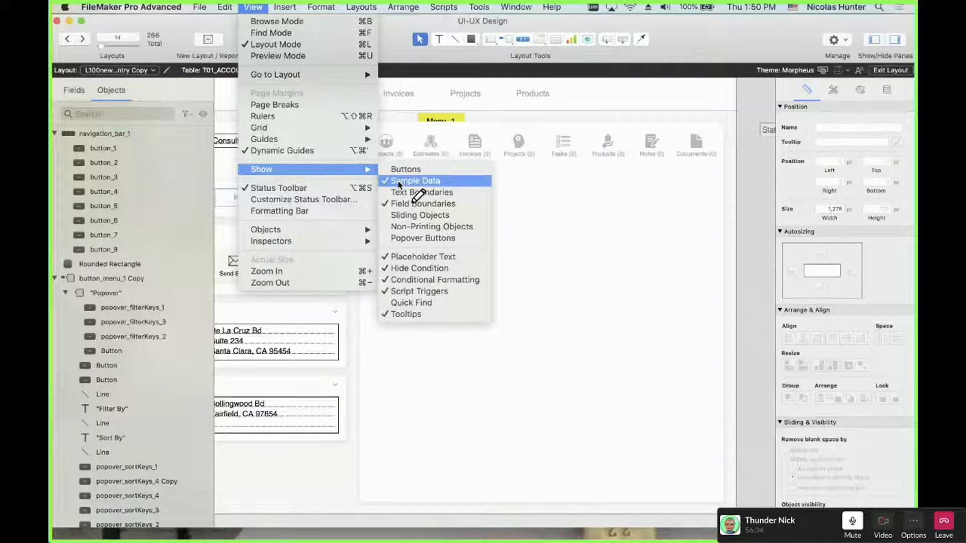
click(398, 183)
Review the Invoices button's label calculation without changes, then bring the reference window forward
click(517, 272)
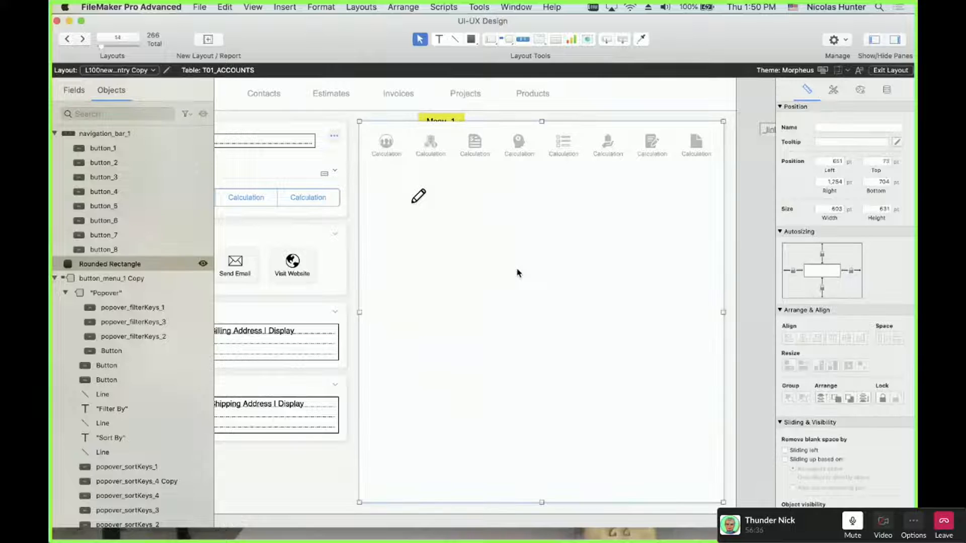
click(473, 153)
click(473, 152)
double_click(473, 153)
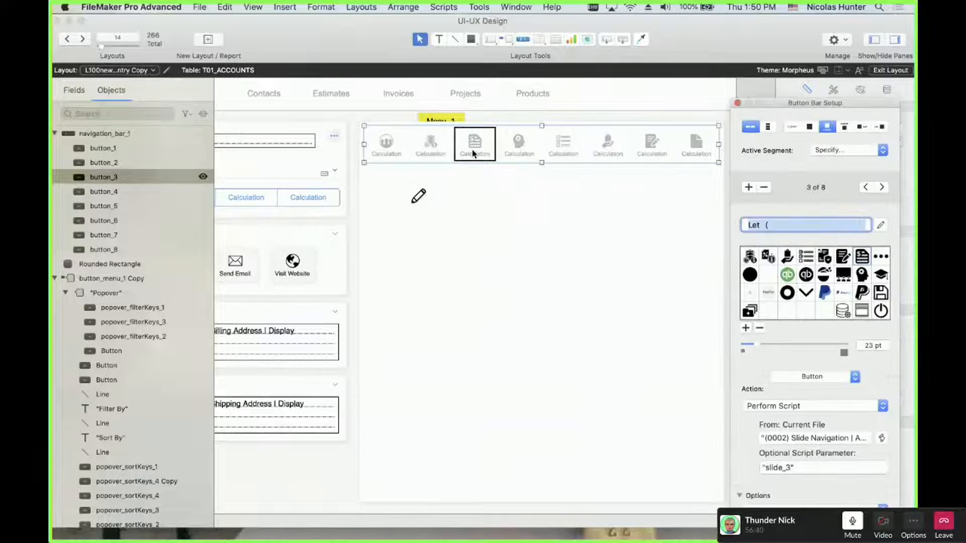
click(881, 226)
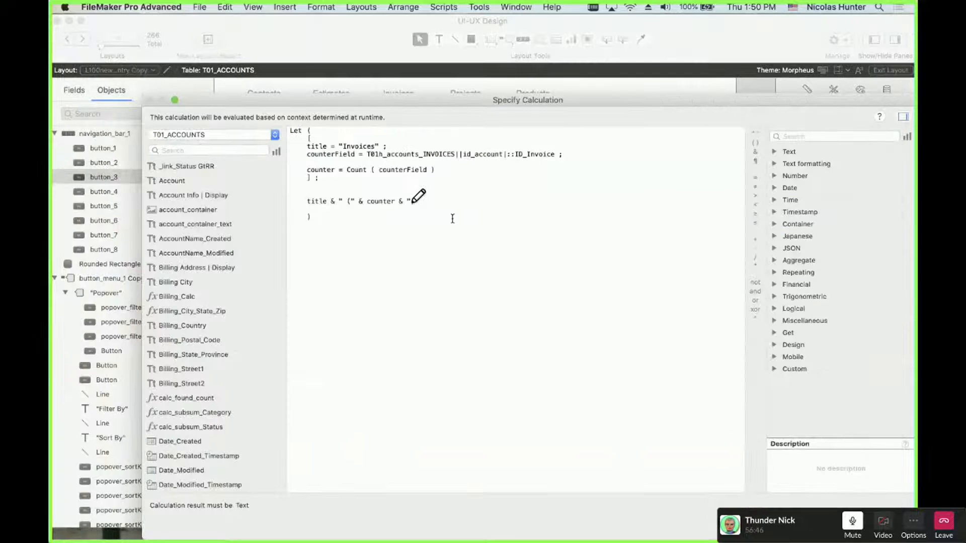
drag(383, 245, 281, 79)
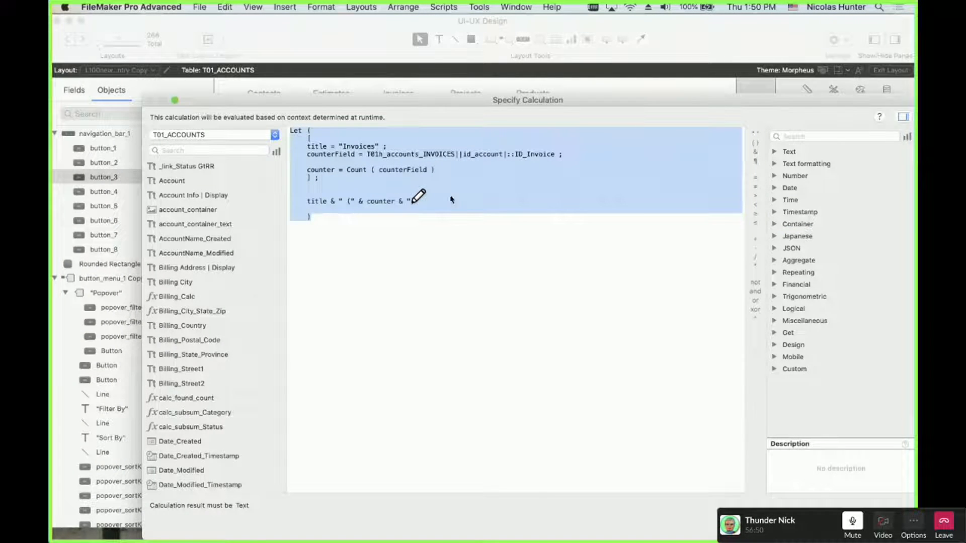
key(Escape)
click(481, 179)
click(484, 167)
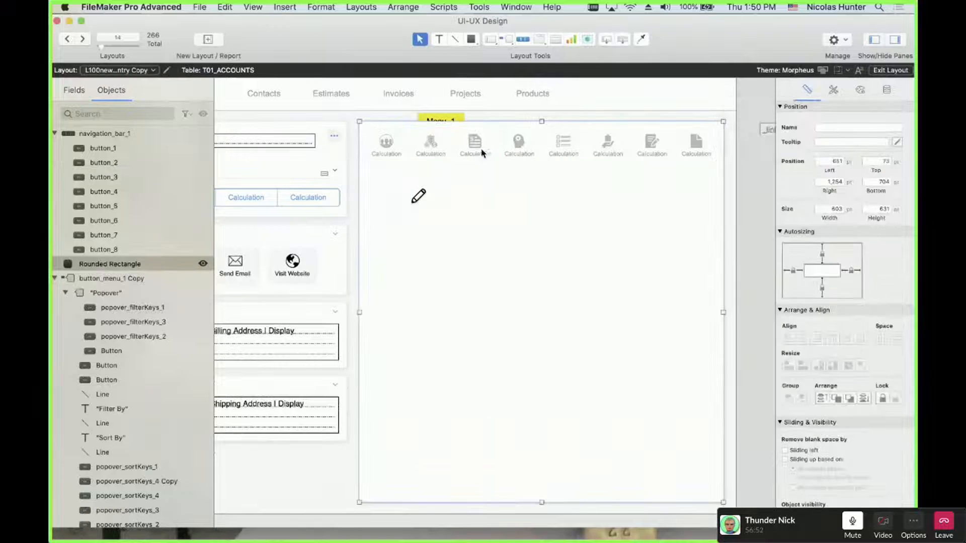
click(478, 147)
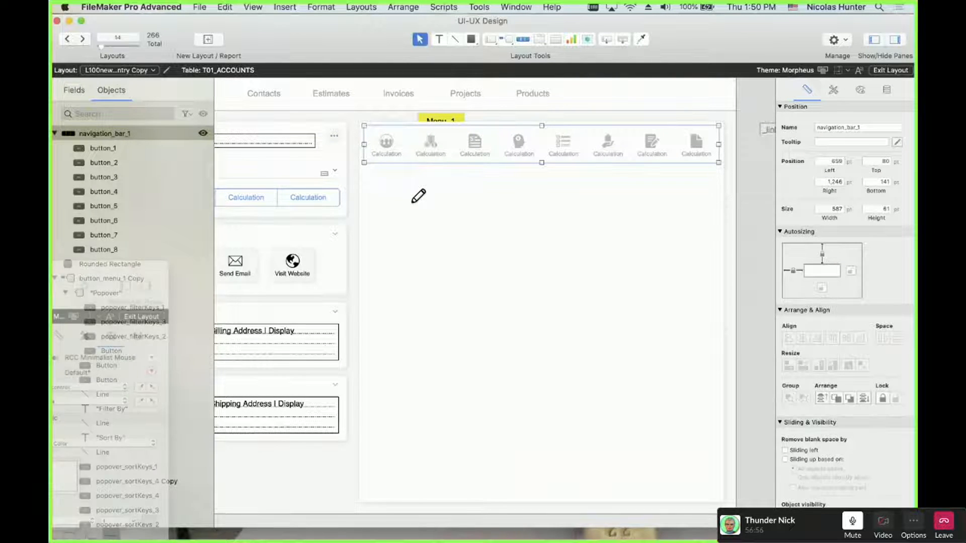
drag(53, 276, 606, 43)
Turn off Sample Data in the UI-UX Design - 3 reference layout
scroll(497, 228, right, 10)
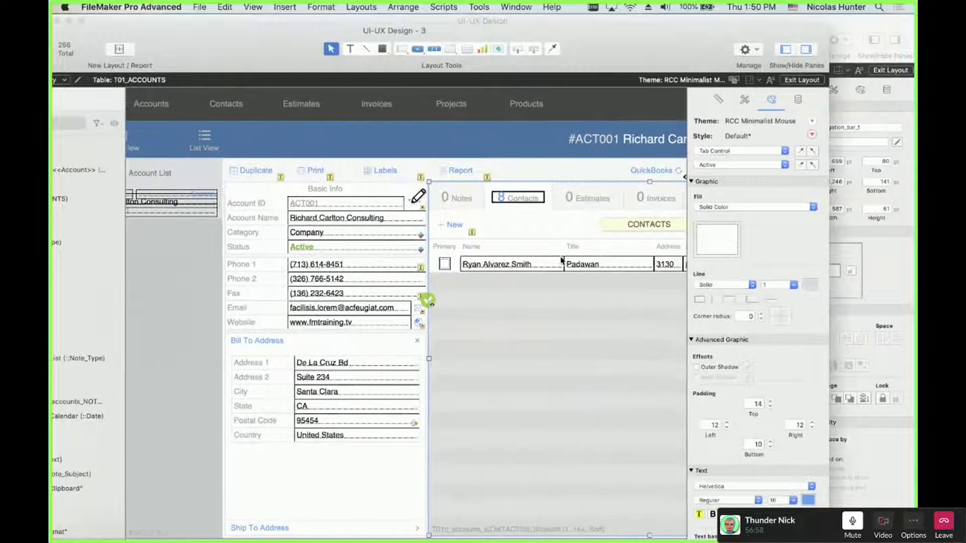
click(495, 229)
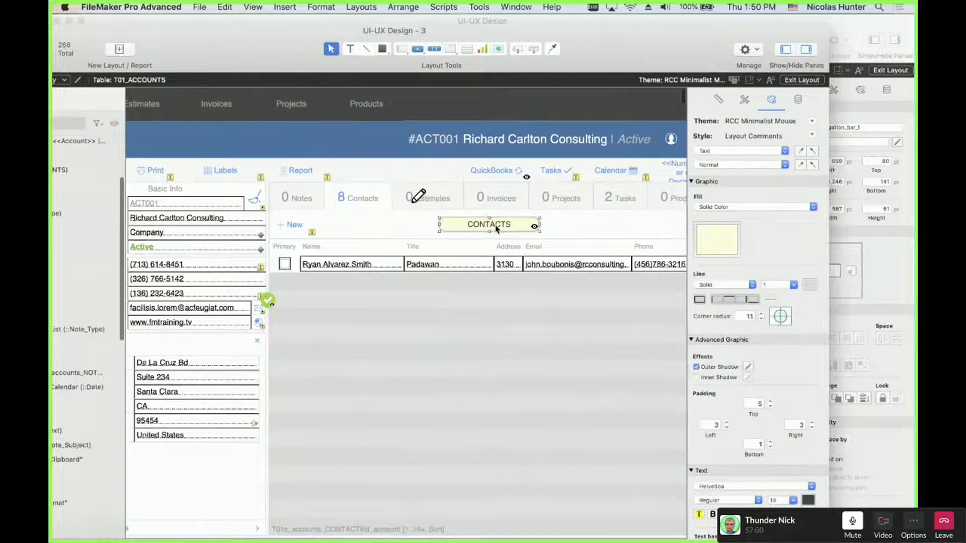
click(243, 6)
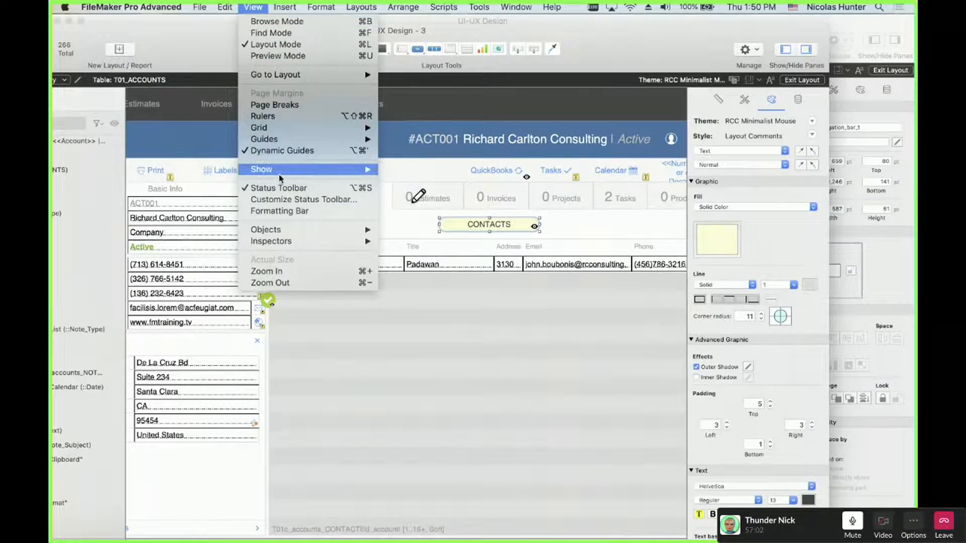
mouse_move(297, 171)
click(394, 182)
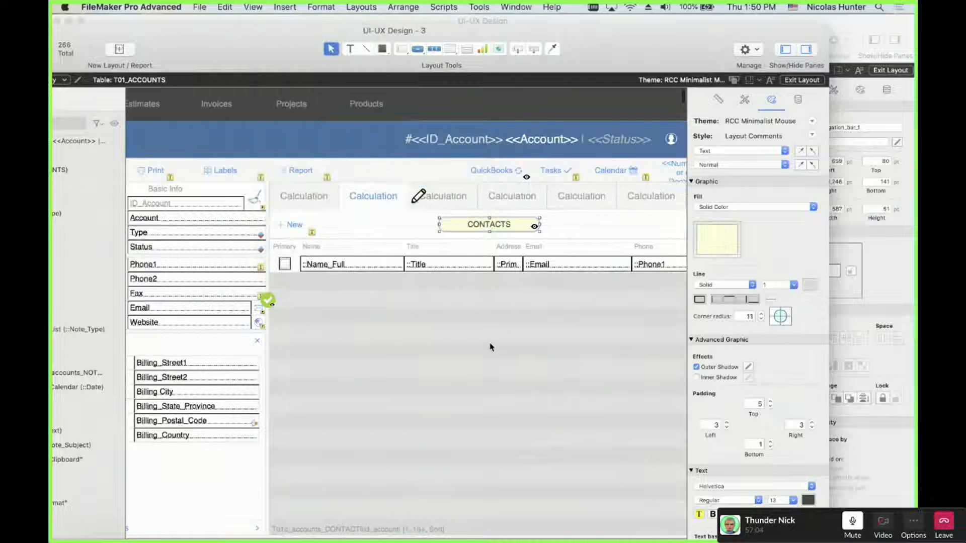
Compare the Notes and Contacts tab panels, ending on the Contacts tab
click(436, 334)
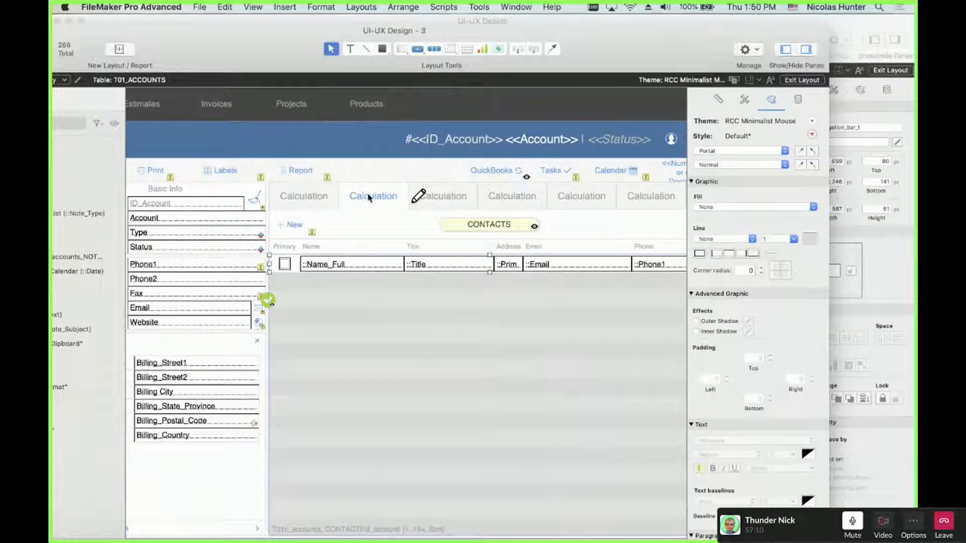
click(330, 197)
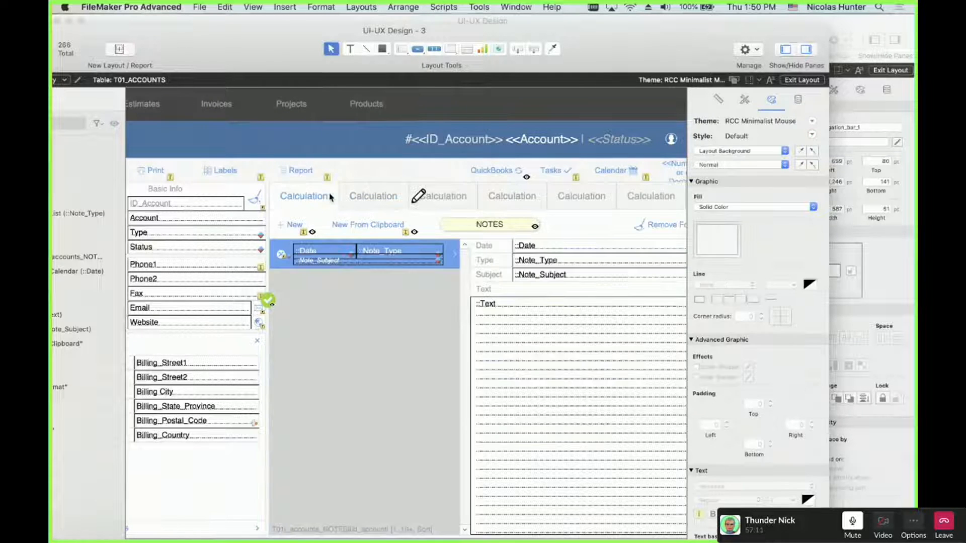
click(366, 196)
click(492, 231)
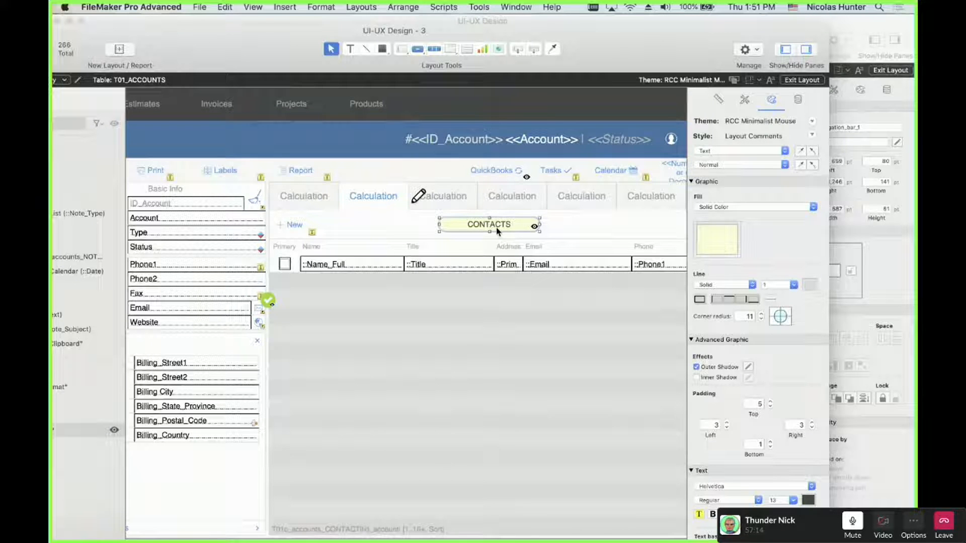
Move the reference window aside, refocus the Morpheus layout, and open View > Show
drag(597, 58, 53, 161)
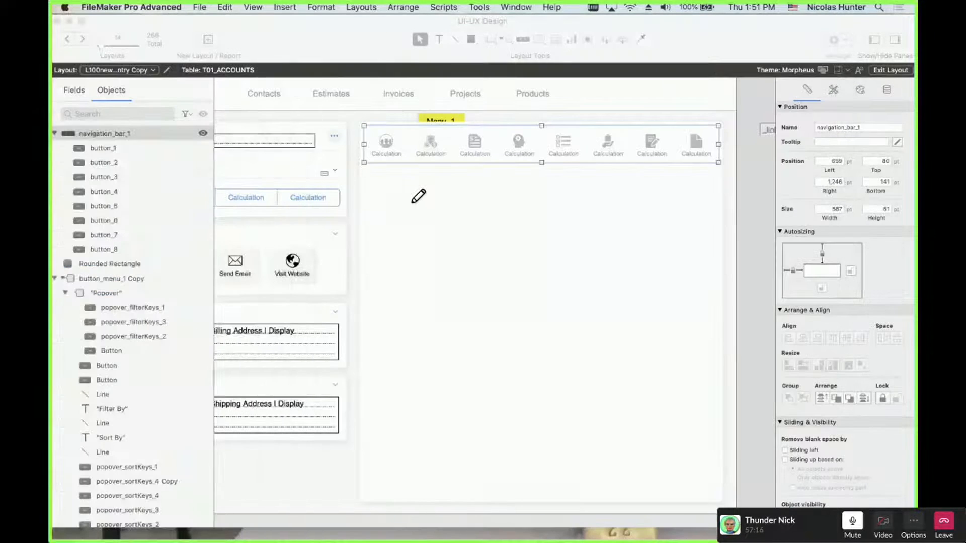
click(440, 204)
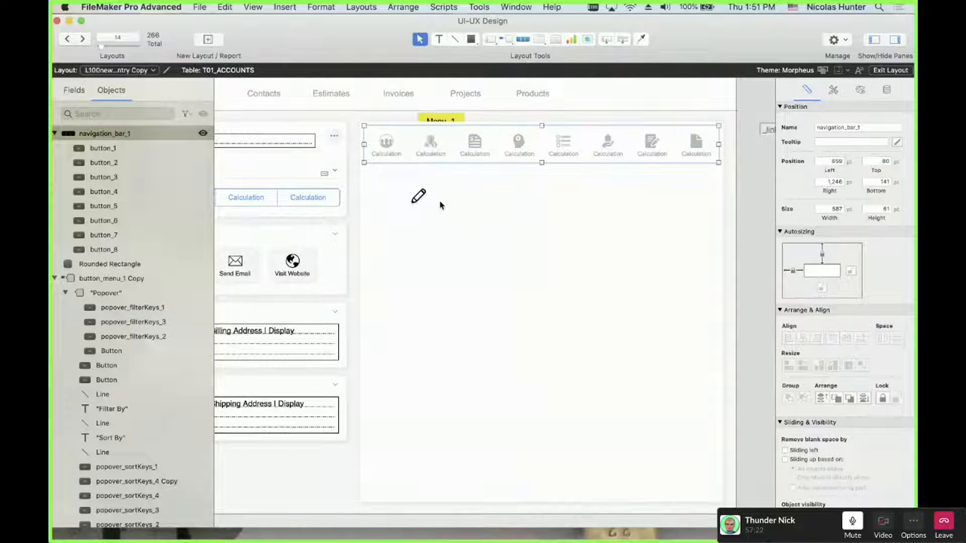
click(253, 7)
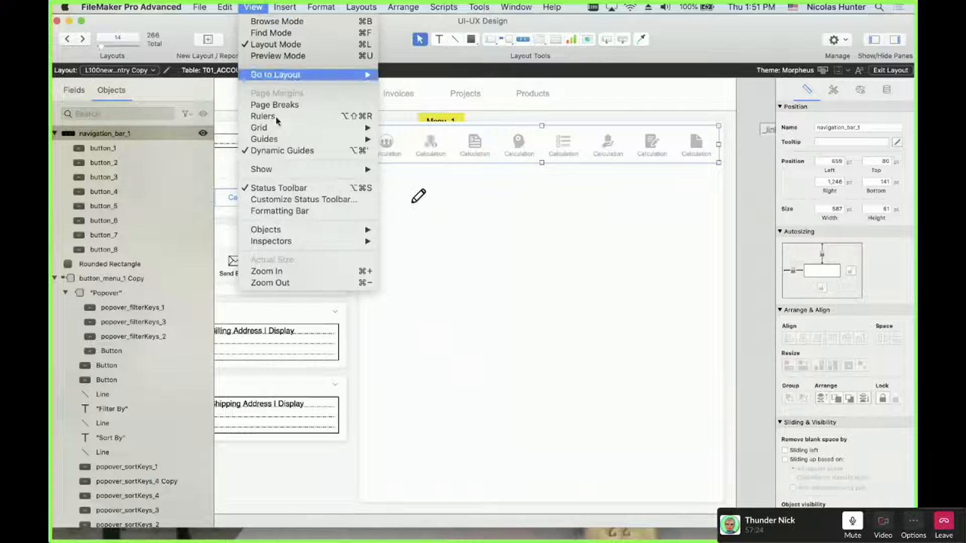
mouse_move(322, 169)
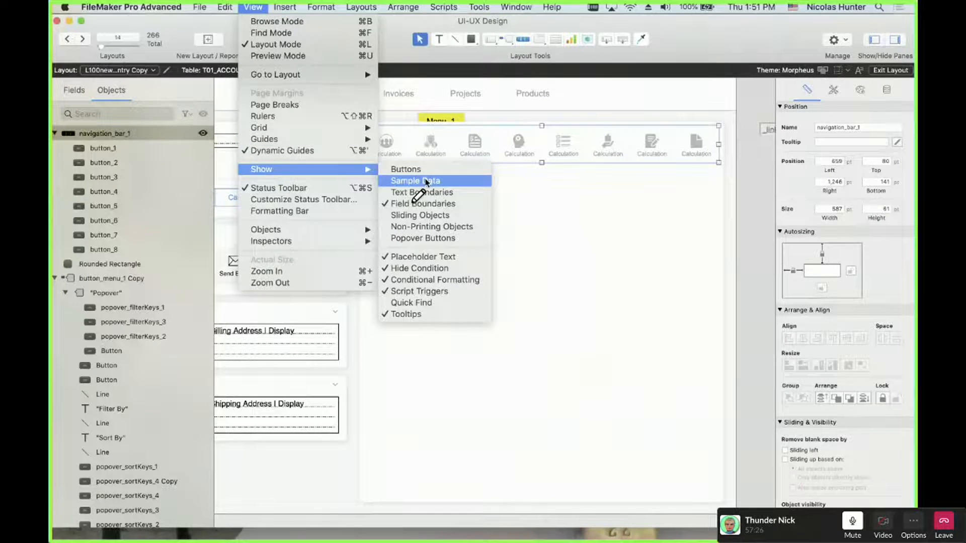
click(259, 7)
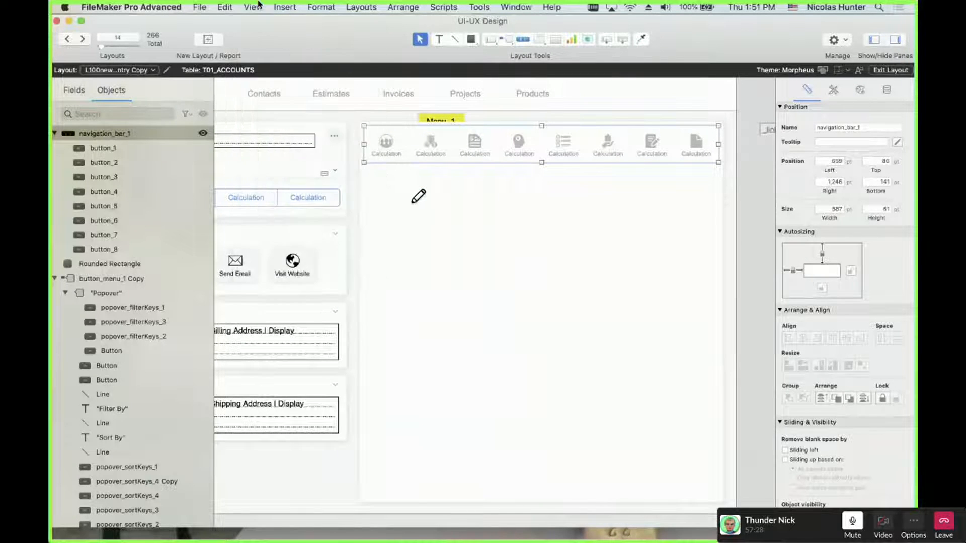
click(259, 7)
mouse_move(267, 168)
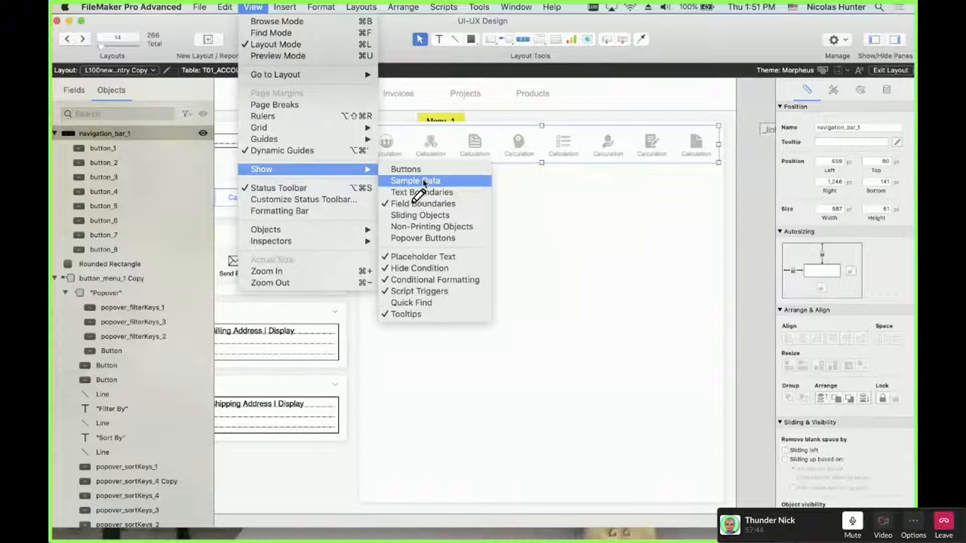
click(424, 182)
scroll(388, 265, left, 5)
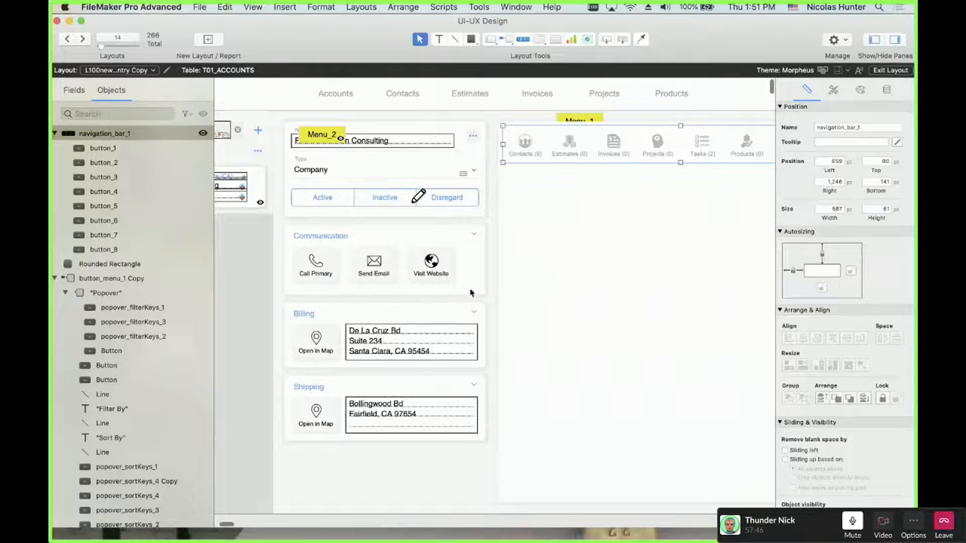
click(331, 135)
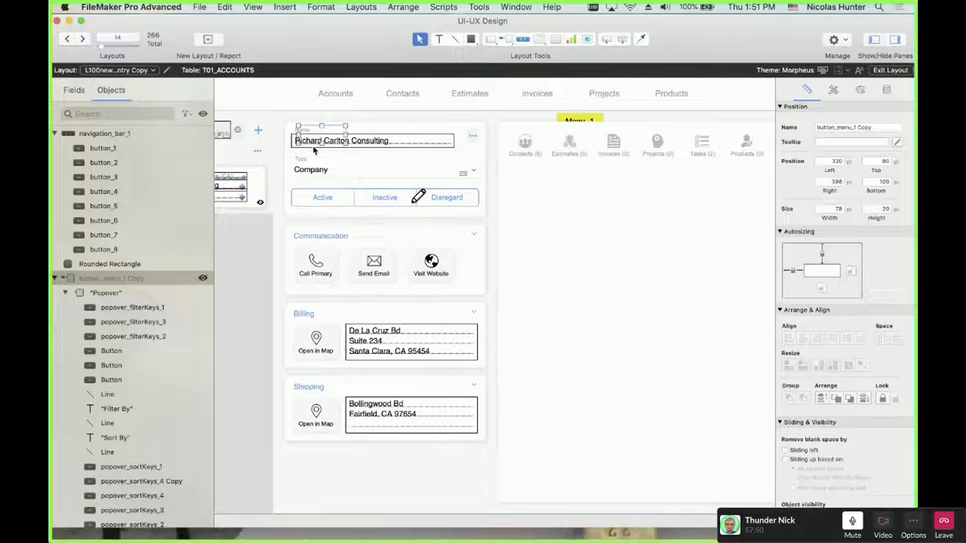
click(372, 142)
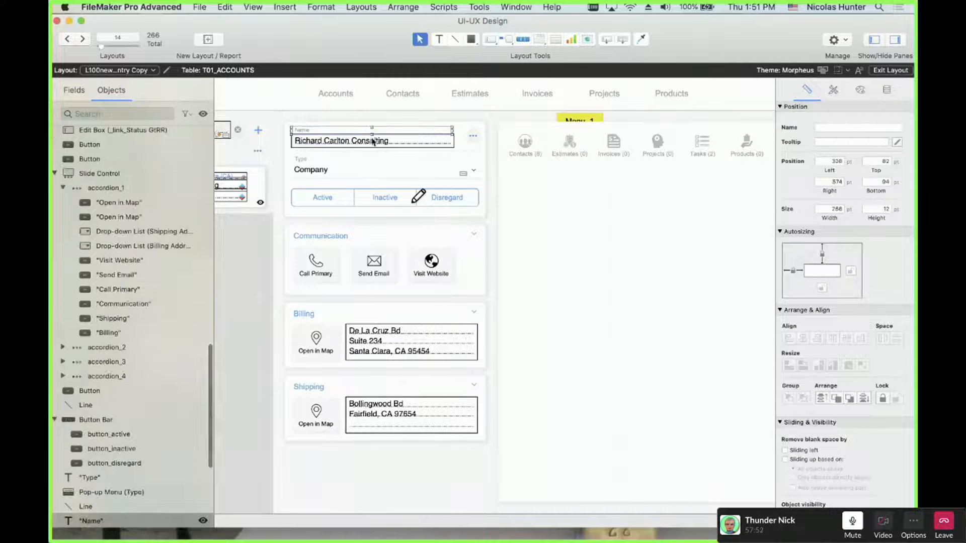
click(330, 93)
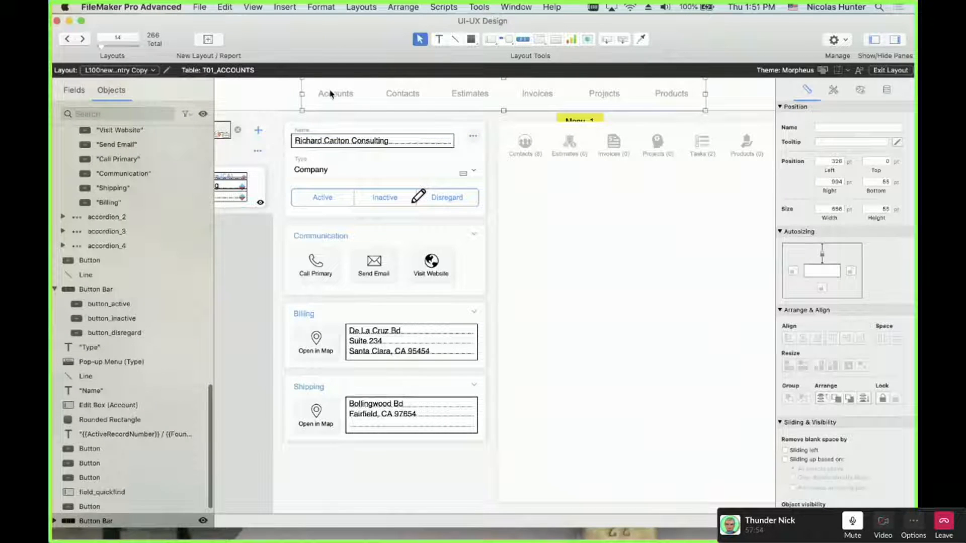
click(330, 94)
click(303, 146)
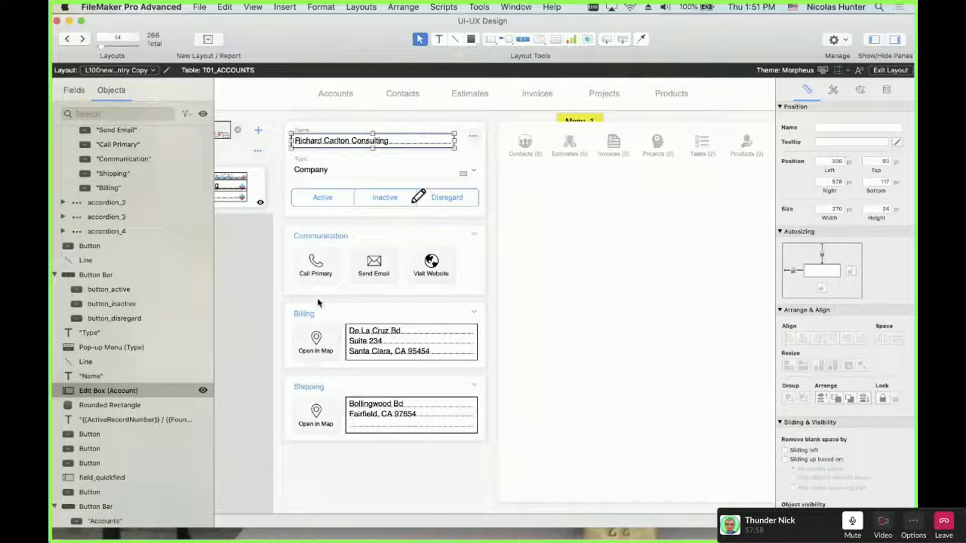
click(357, 348)
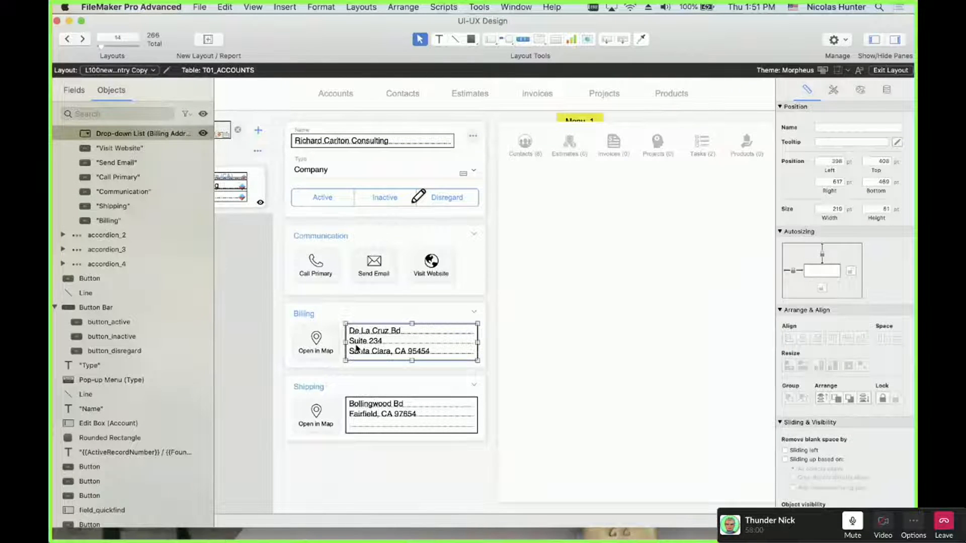
click(524, 142)
click(524, 143)
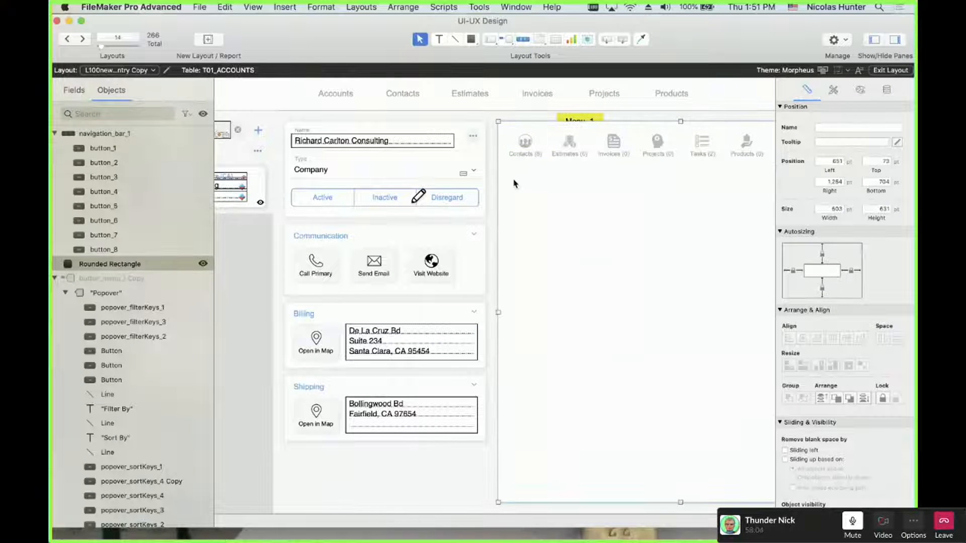
Preview the layout in Browse mode, return to Layout mode, and turn off Field Boundaries
key(super+b)
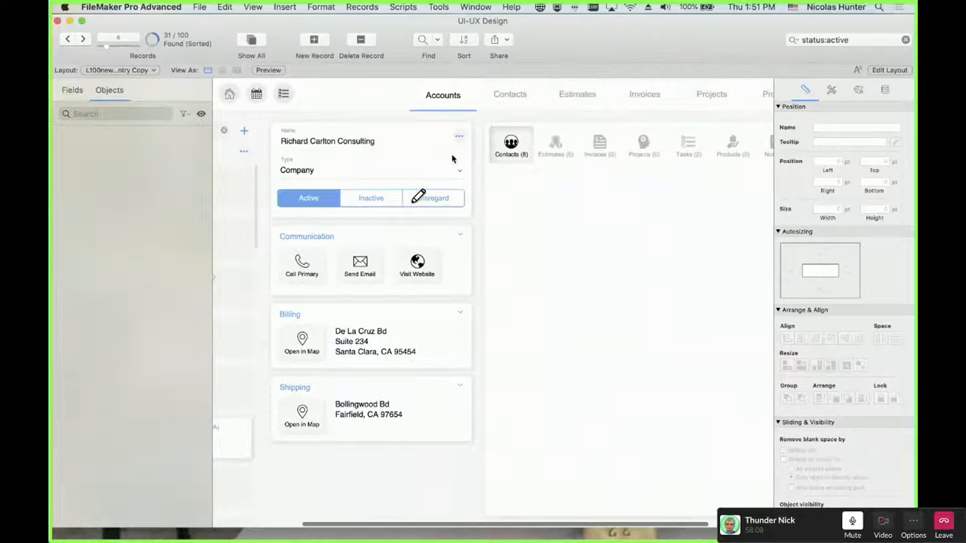
key(super+l)
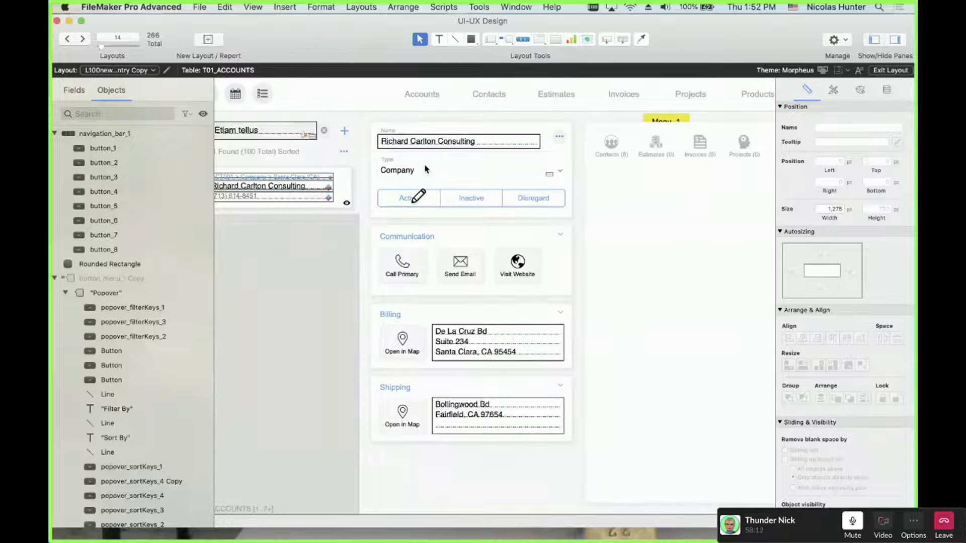
click(253, 6)
mouse_move(271, 171)
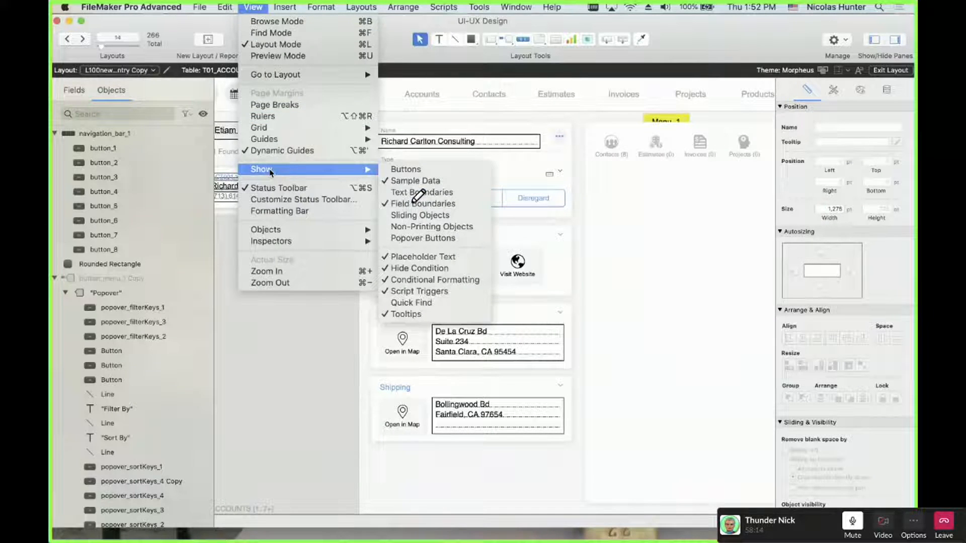
click(423, 203)
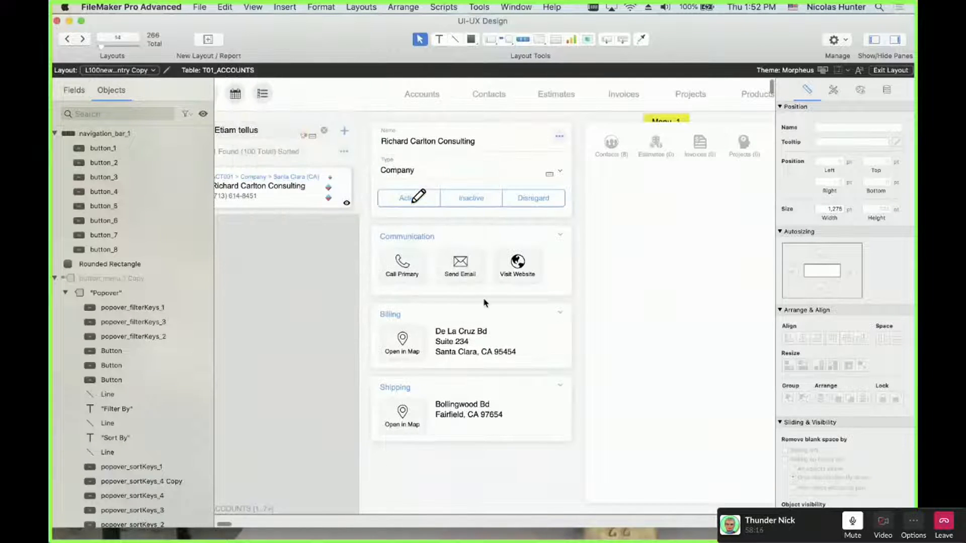
scroll(510, 350, left, 3)
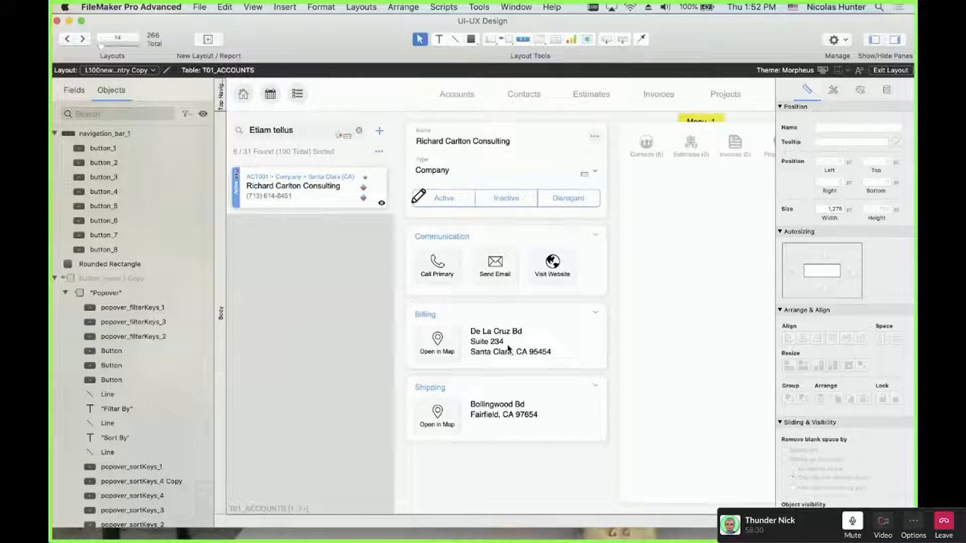
click(442, 172)
click(459, 143)
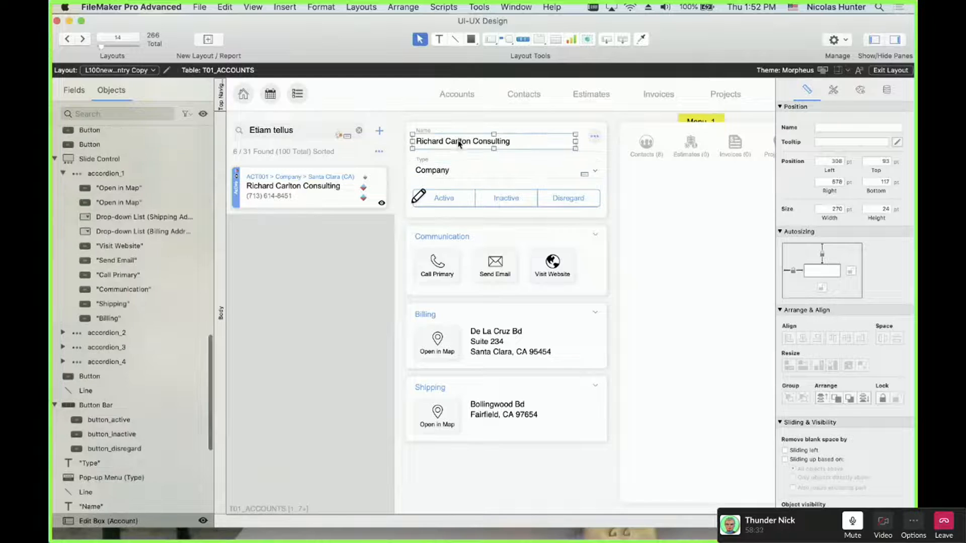
click(261, 6)
mouse_move(261, 169)
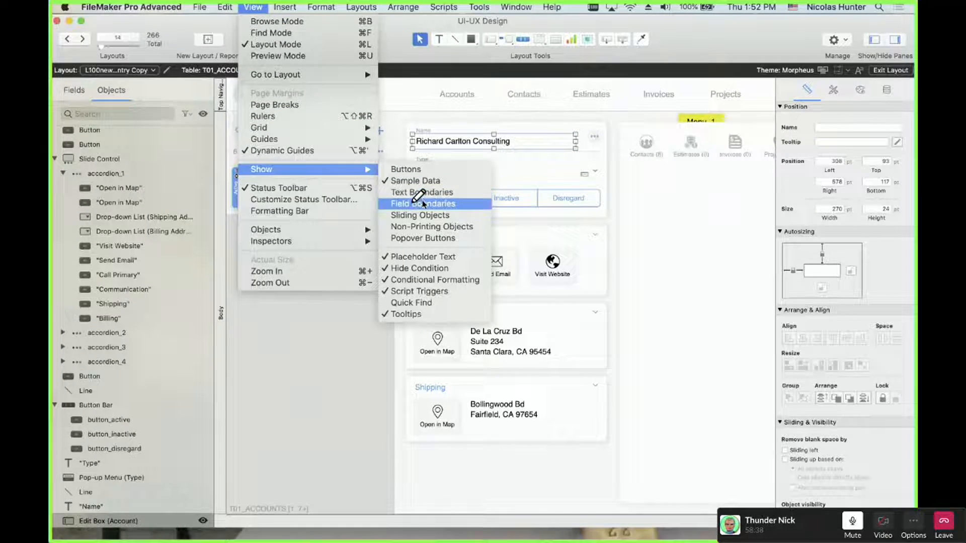
click(388, 442)
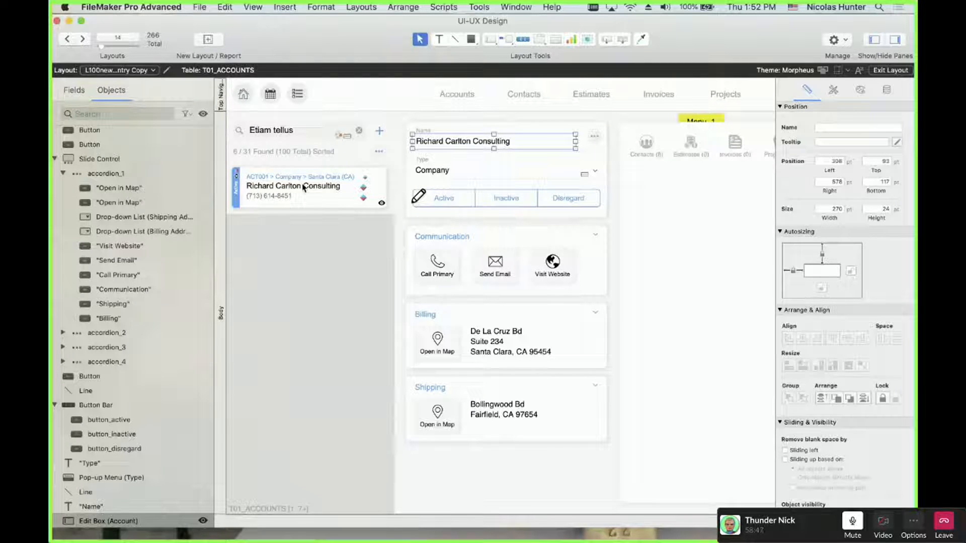
click(278, 128)
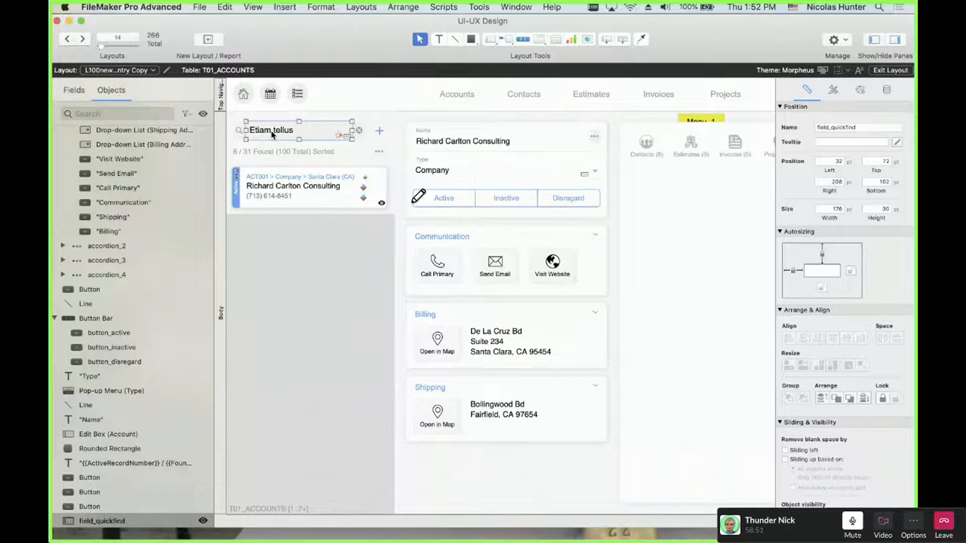
key(super+b)
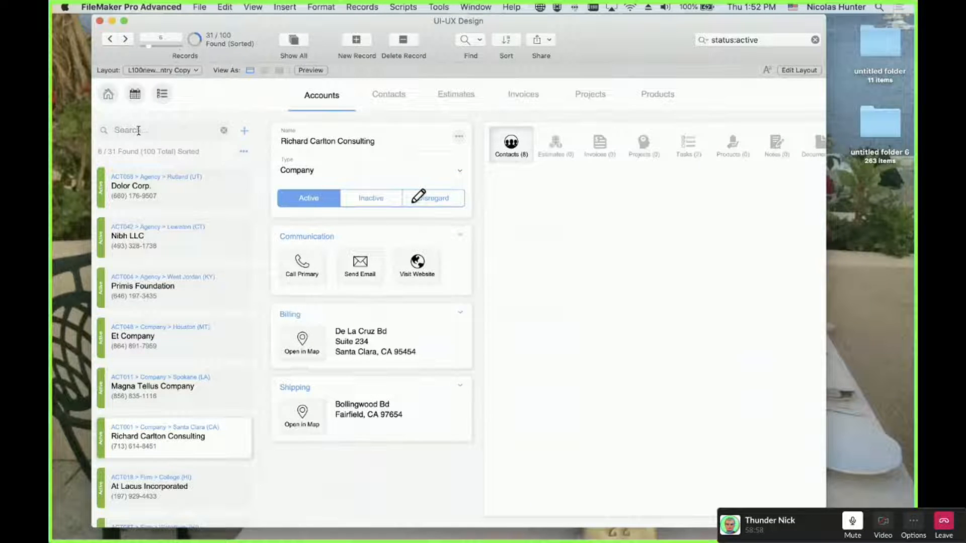
key(super+l)
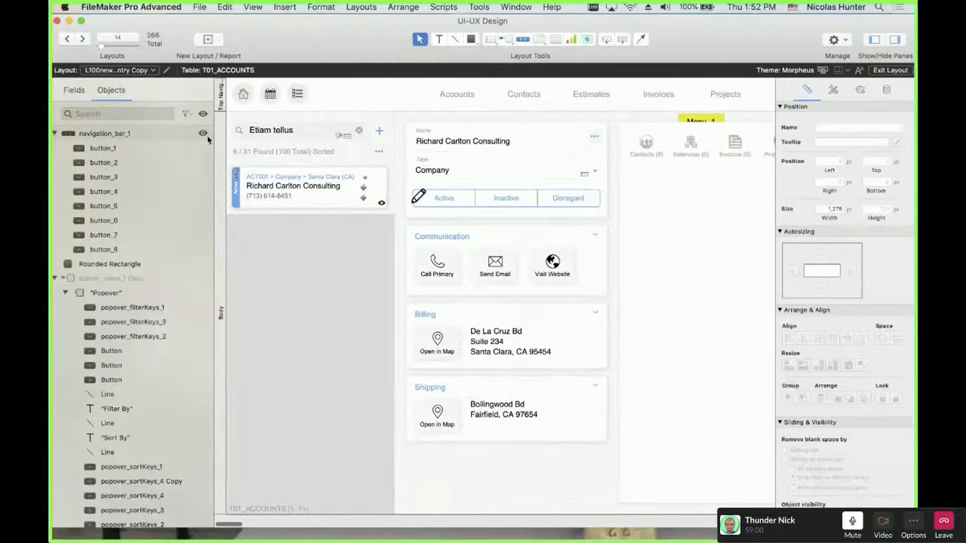
click(274, 134)
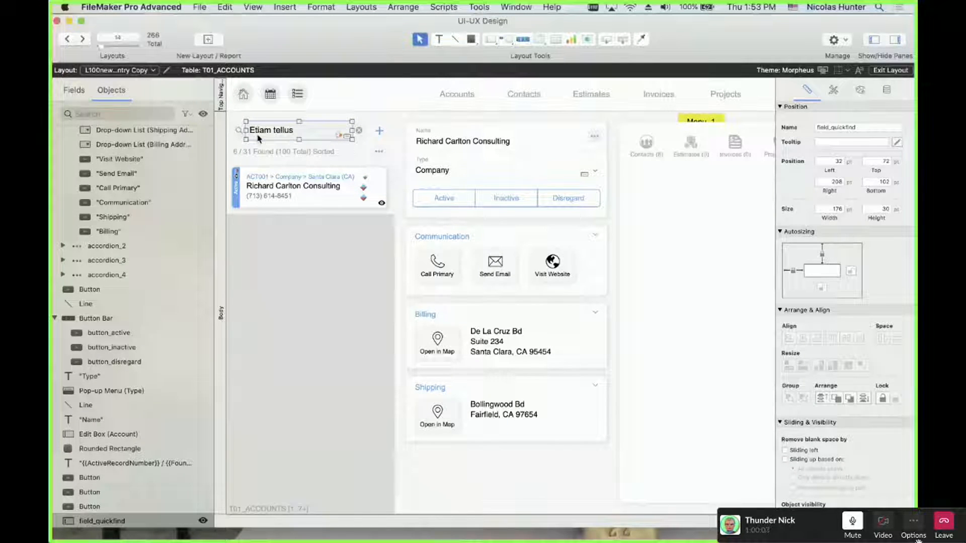
click(265, 190)
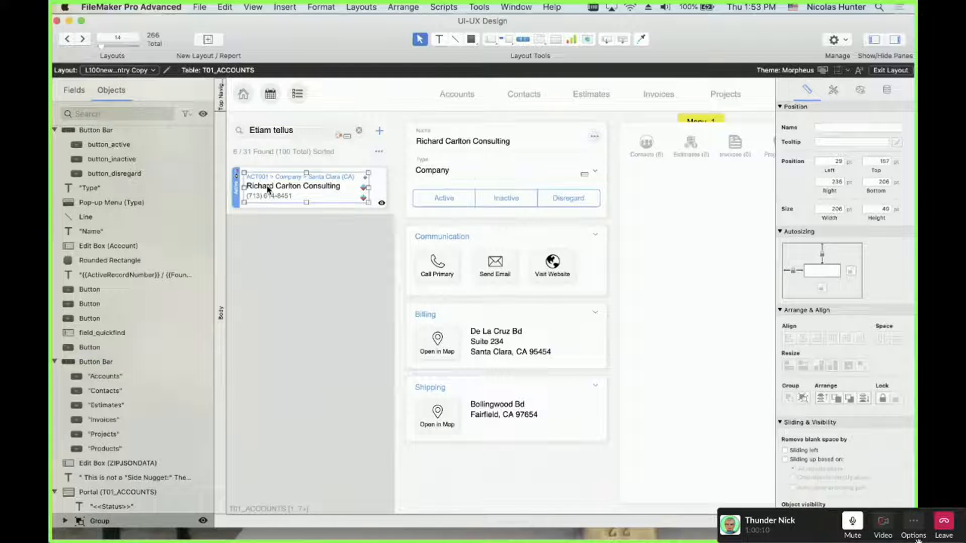
scroll(427, 404, right, 5)
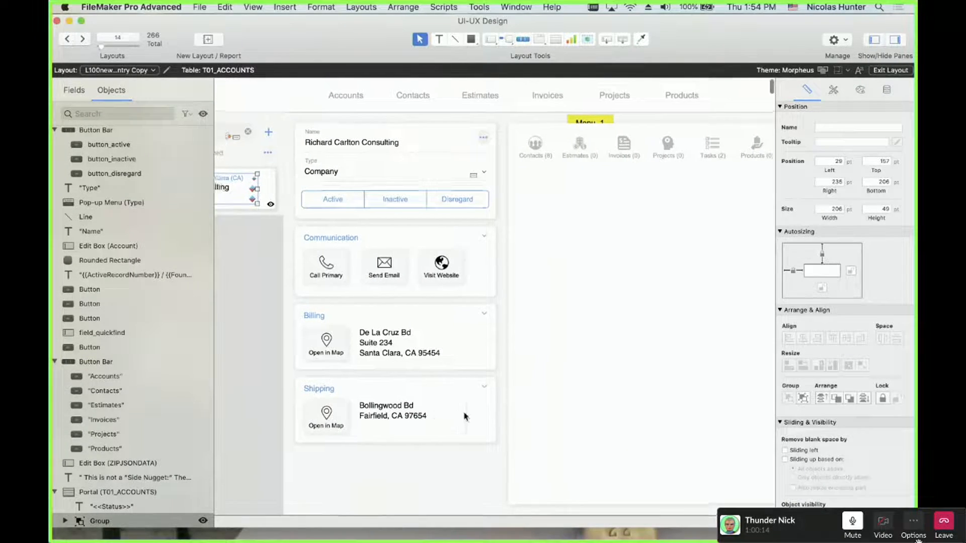
scroll(496, 421, left, 5)
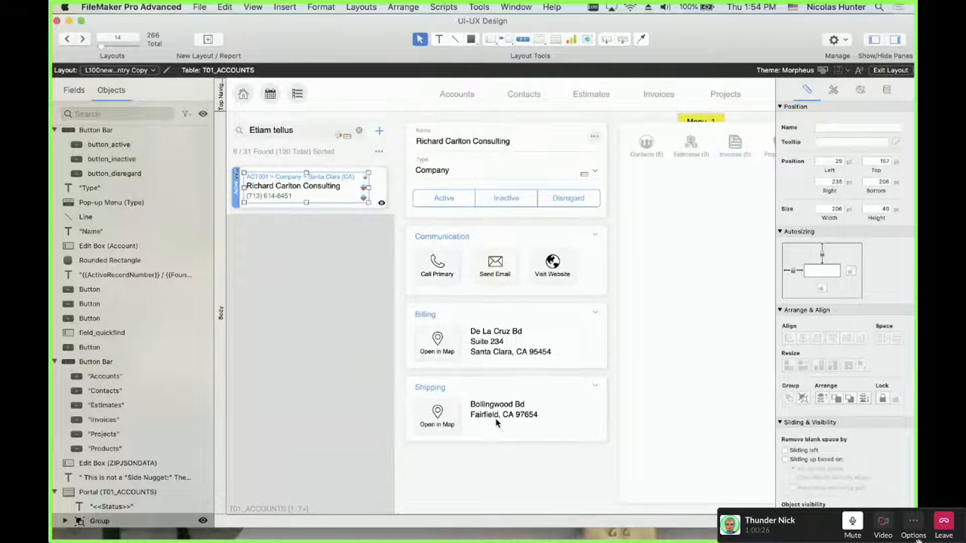
scroll(452, 382, down, 5)
scroll(426, 351, up, 5)
scroll(418, 328, right, 3)
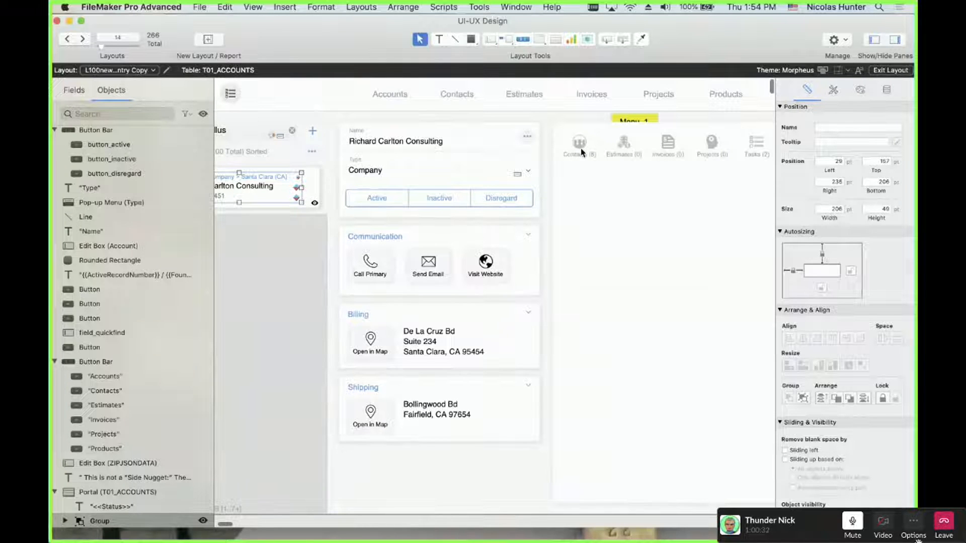
click(254, 6)
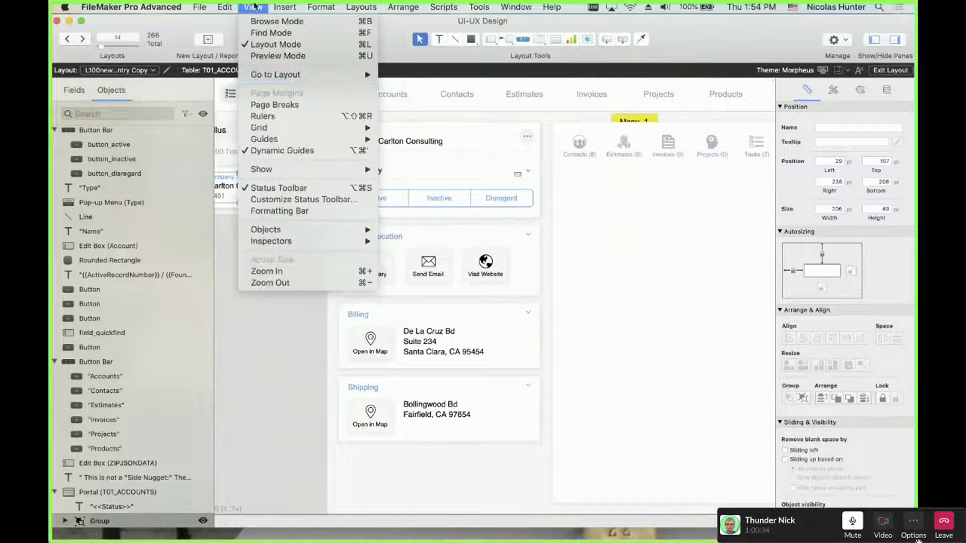
mouse_move(266, 169)
click(386, 181)
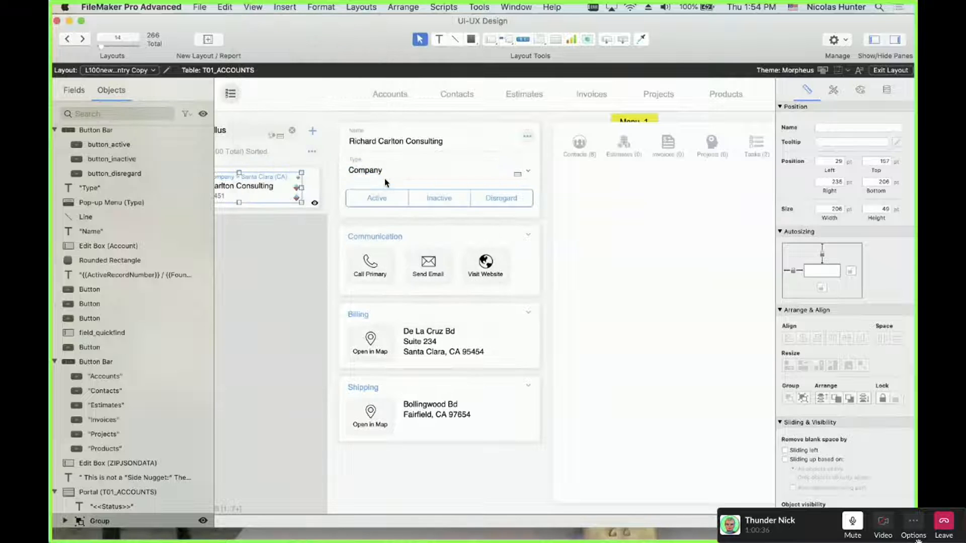
click(422, 345)
click(433, 405)
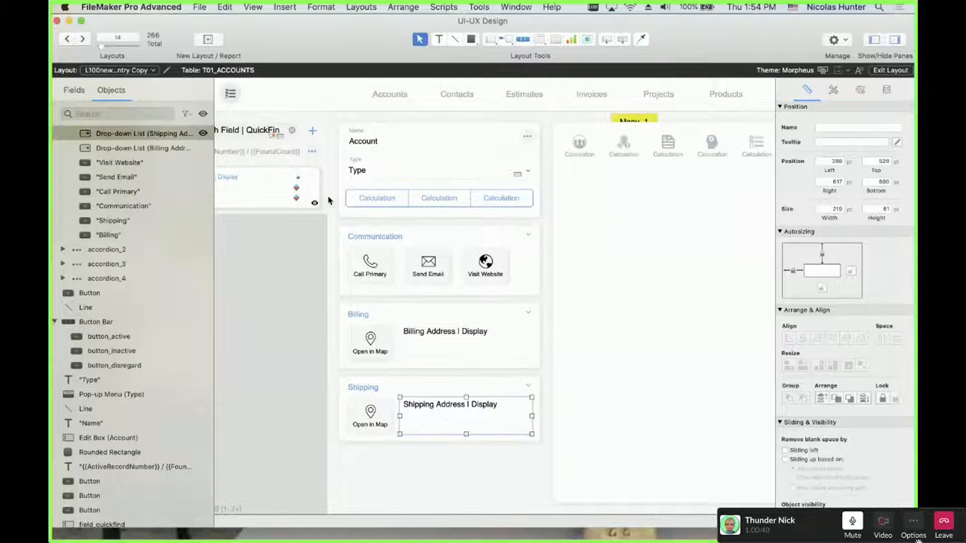
click(246, 6)
mouse_move(259, 169)
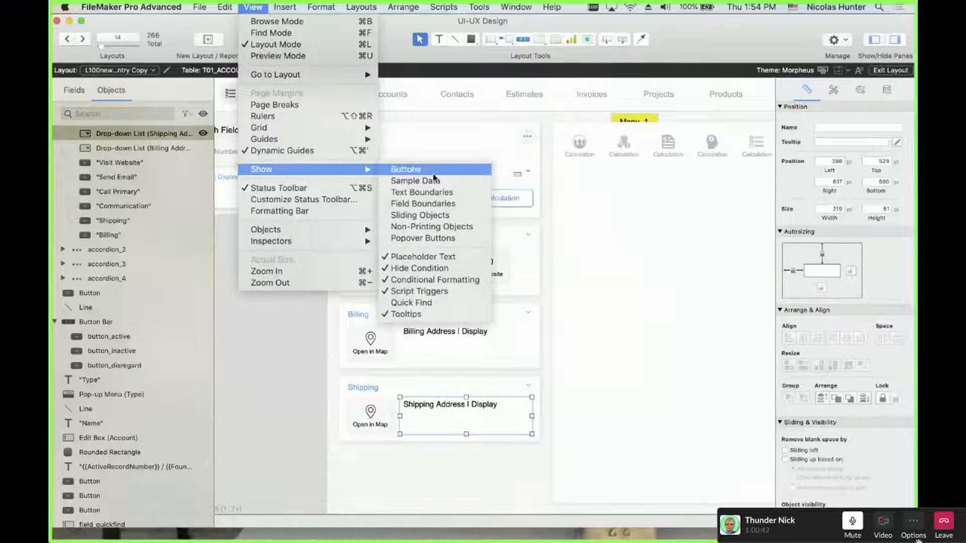
click(433, 182)
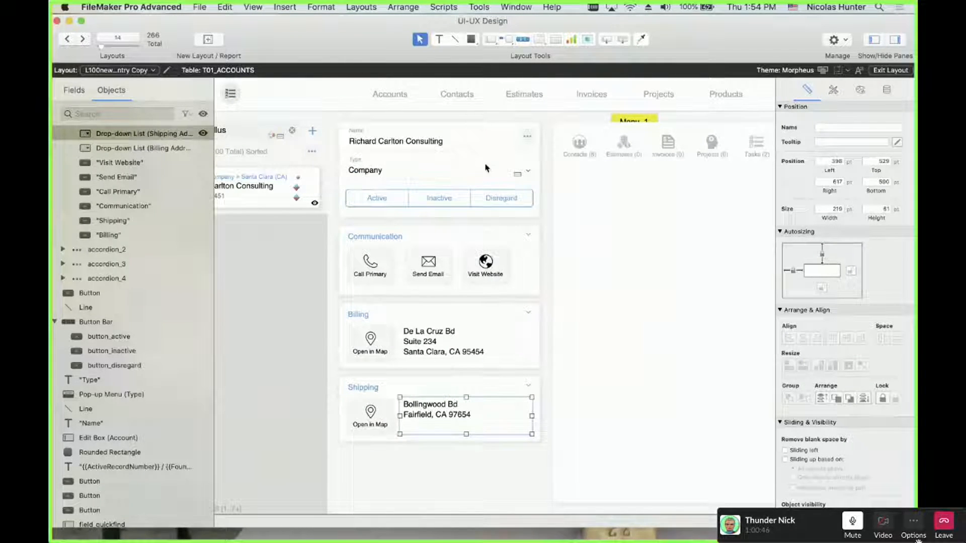
click(584, 147)
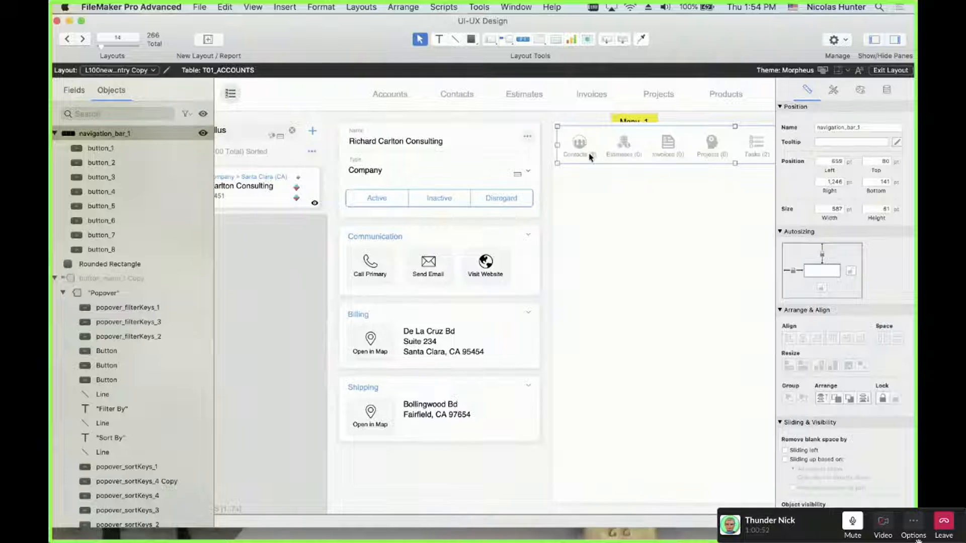
In Browse mode, test each navigation button from Estimates through Documents, ending on Contacts
key(super+b)
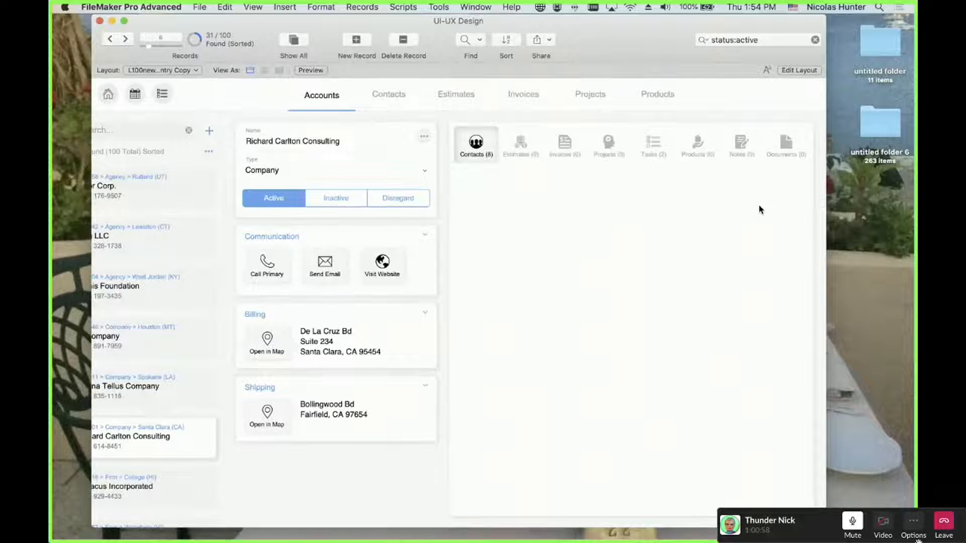
click(520, 151)
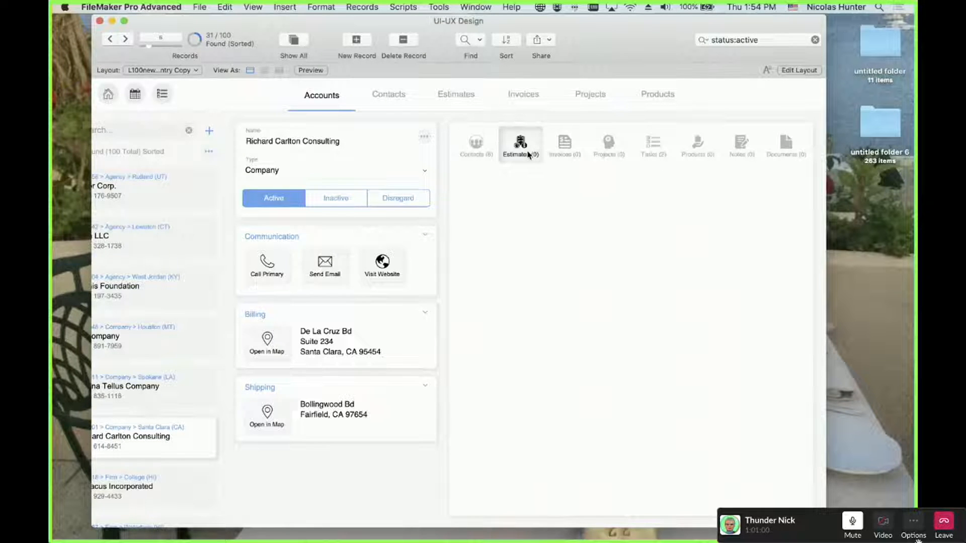
click(564, 151)
click(604, 155)
click(653, 148)
click(697, 149)
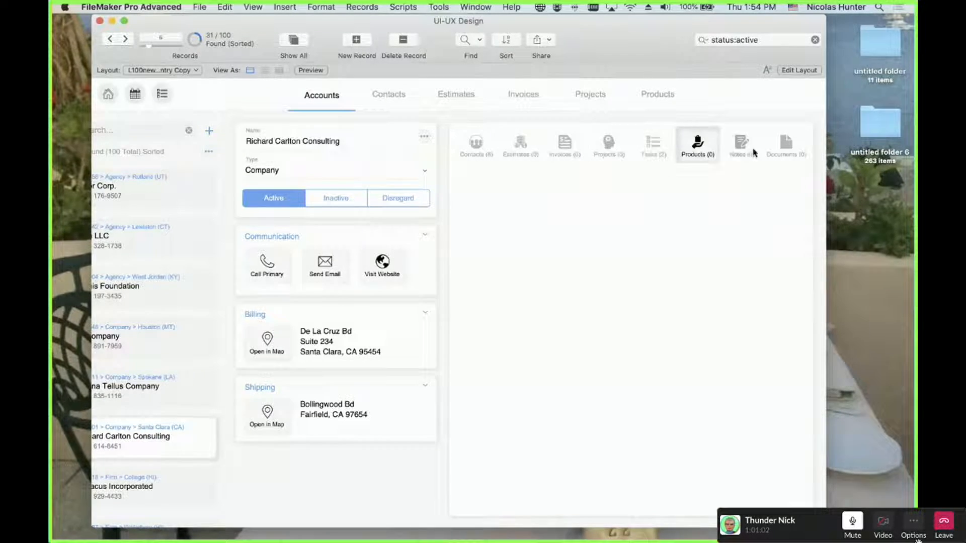
click(741, 149)
click(785, 149)
click(478, 148)
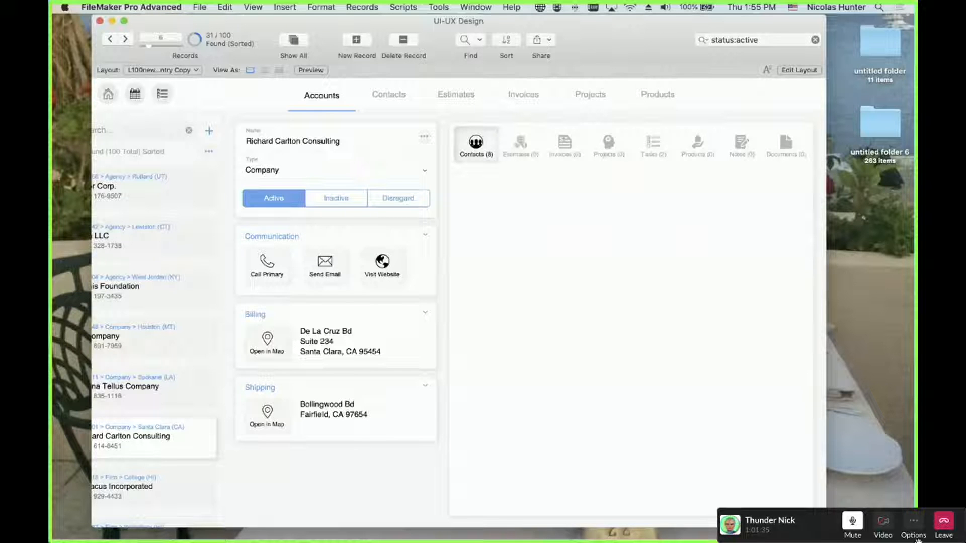
Return to Layout mode and select the Menu 1 button
scroll(336, 259, left, 2)
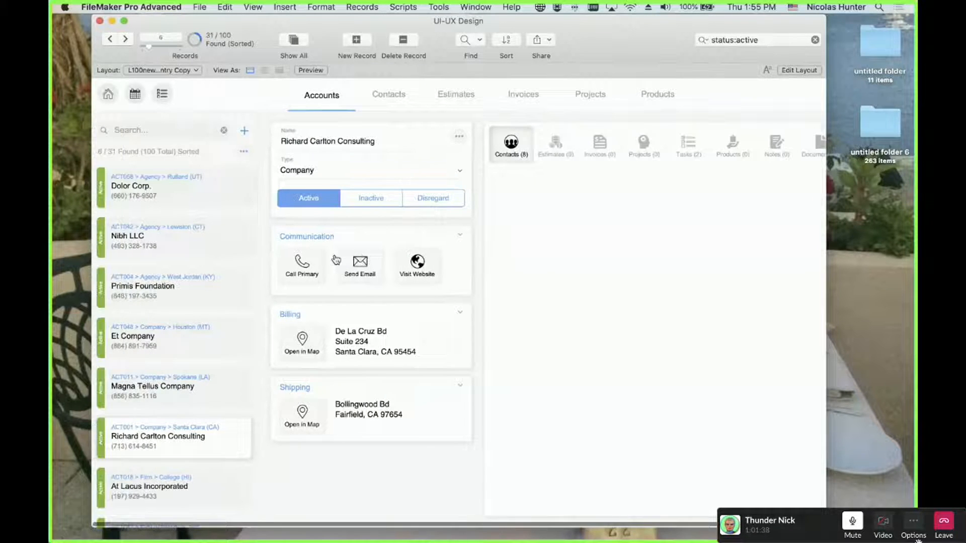
key(super+l)
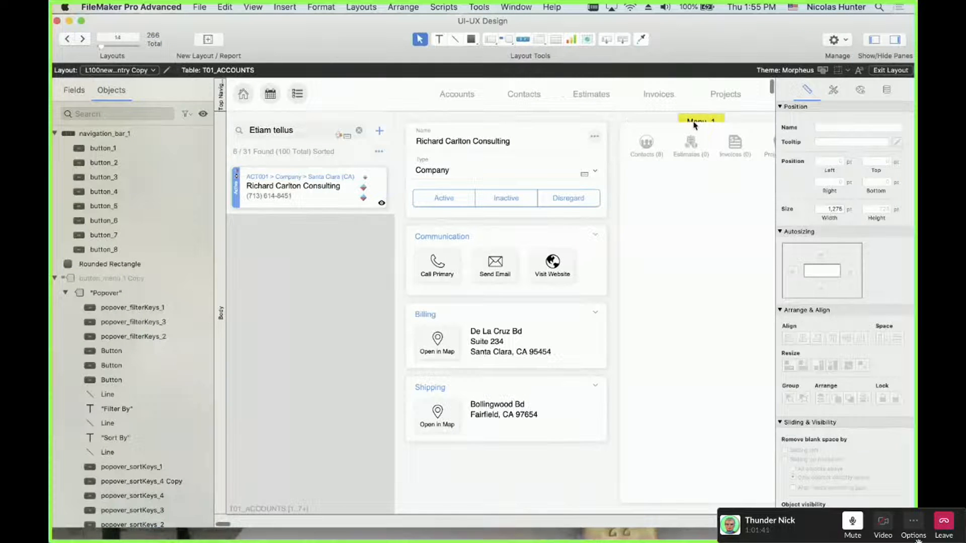
click(694, 125)
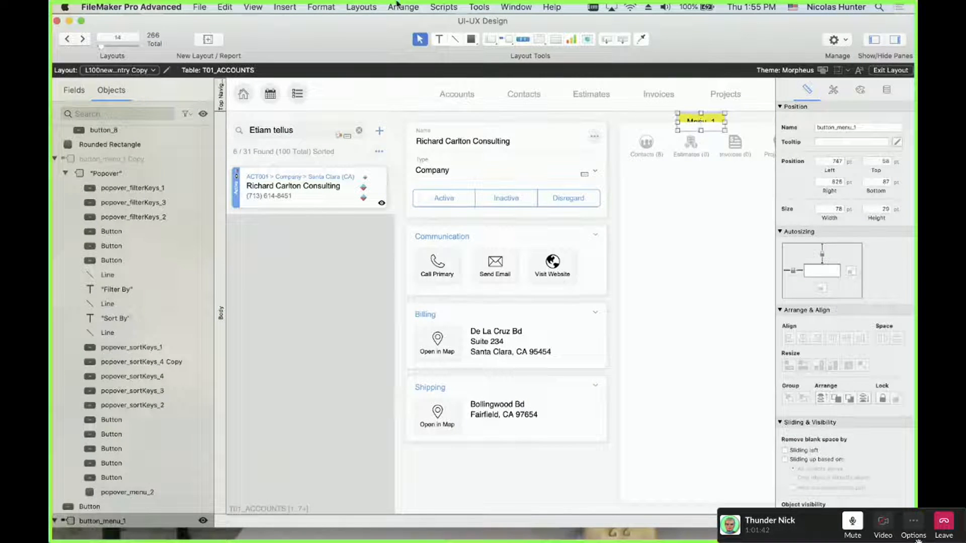
Bring Menu 1 to the front and unhide the Menu_2 button
click(368, 6)
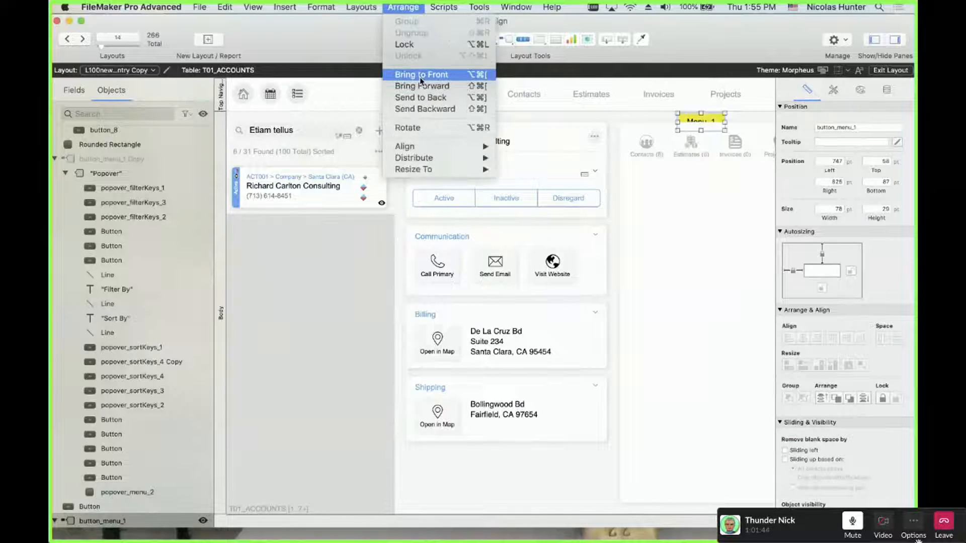
click(404, 74)
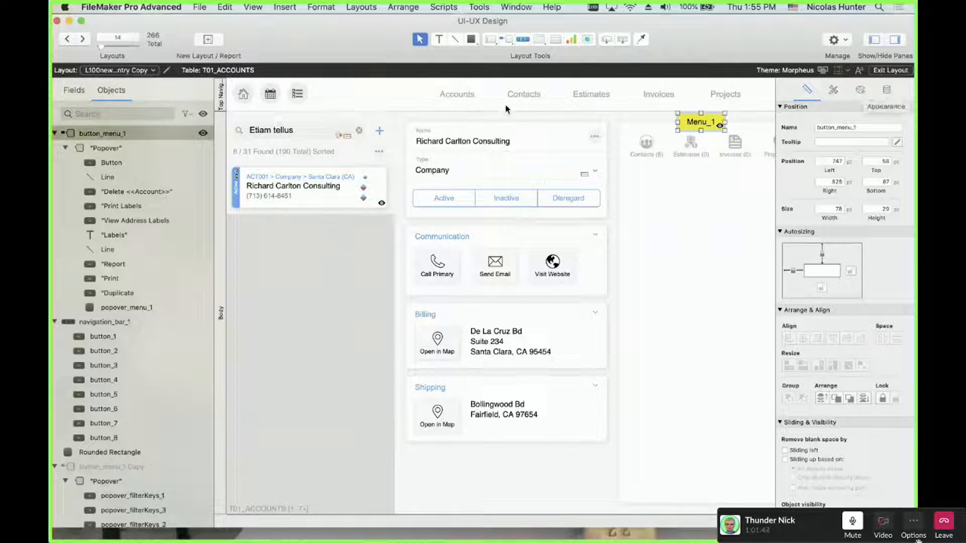
click(206, 117)
Select both Menu buttons and inspect their fill colour and button types without changes
click(438, 138)
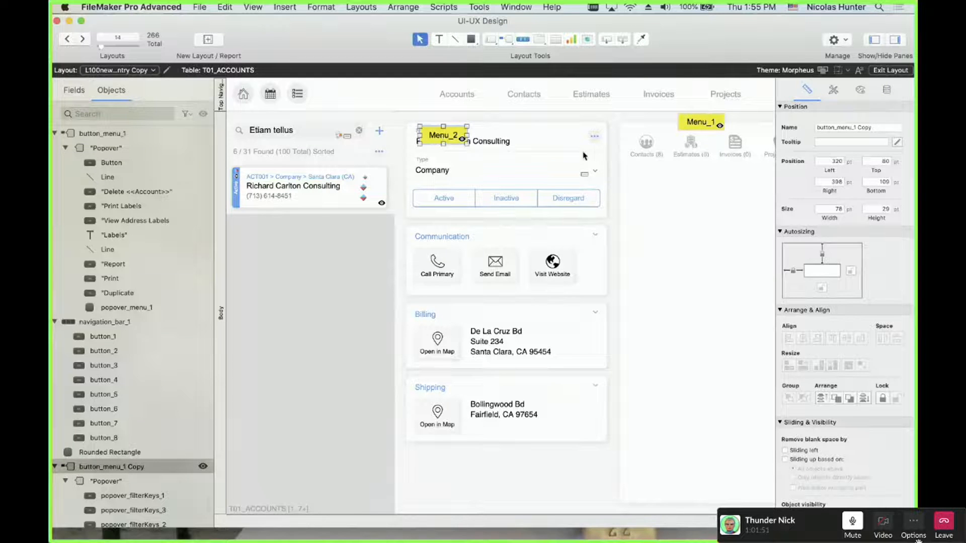
shift+click(697, 125)
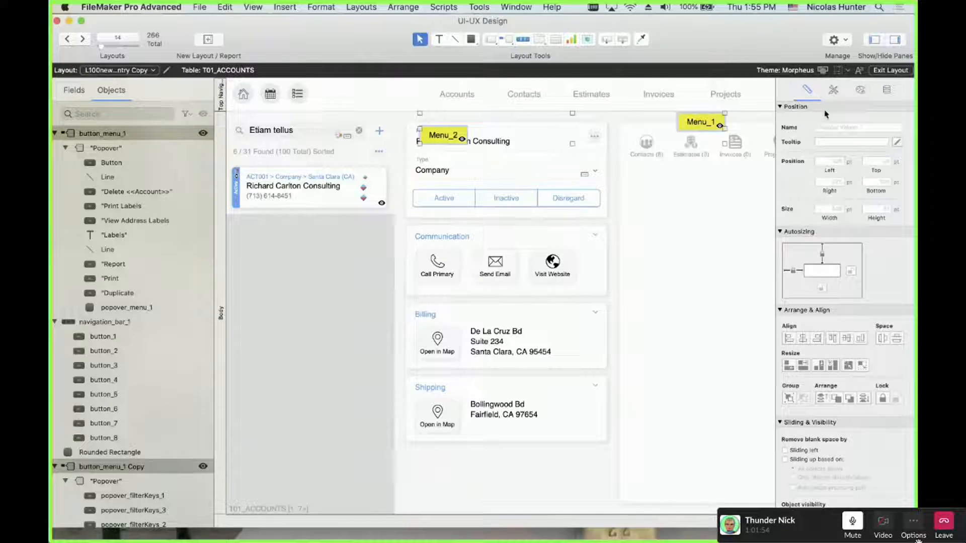
click(860, 90)
click(806, 229)
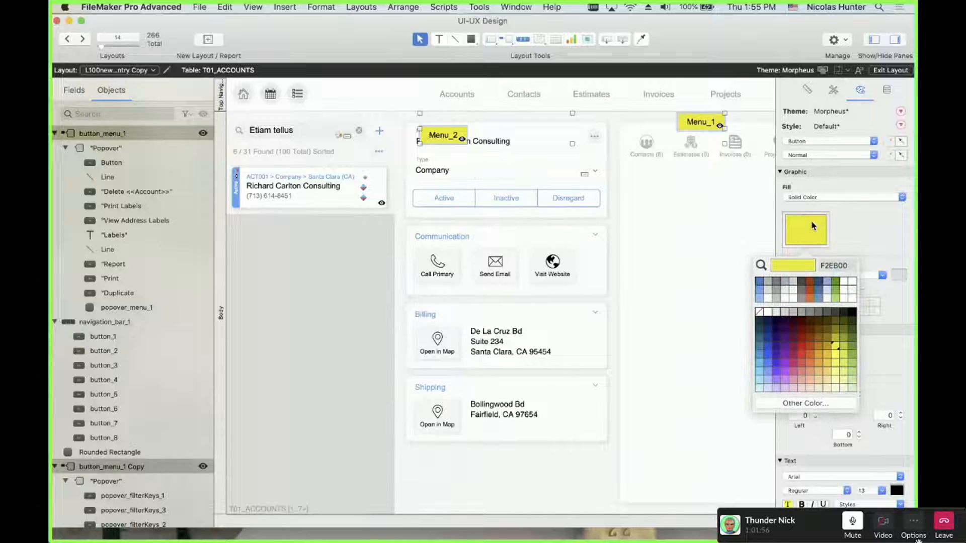
click(660, 122)
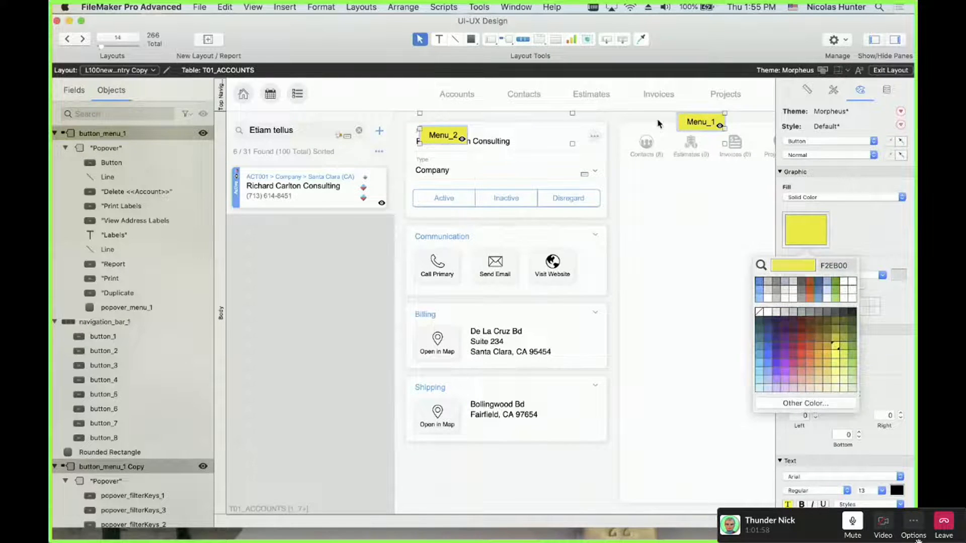
click(507, 40)
click(528, 155)
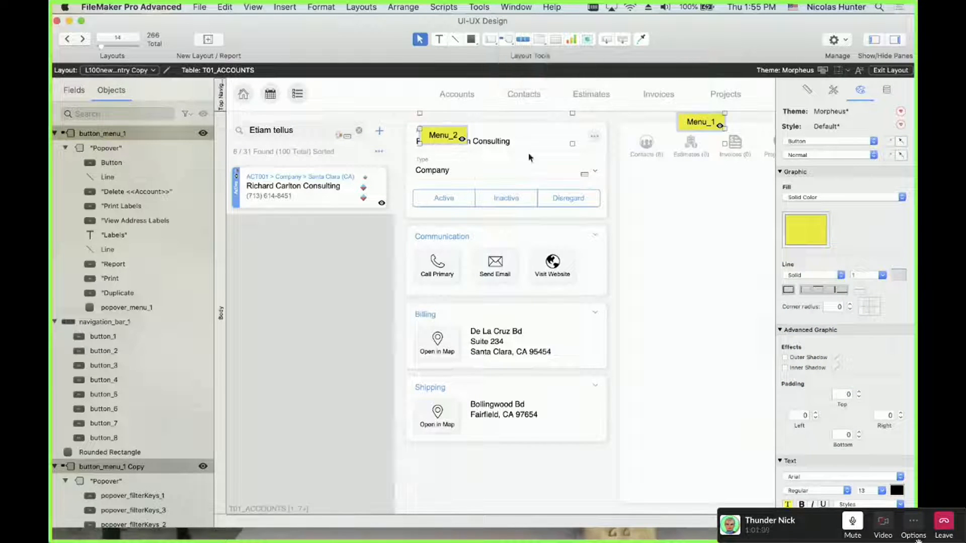
Draw a test popover button with an icon and grey fill, then delete it
click(507, 40)
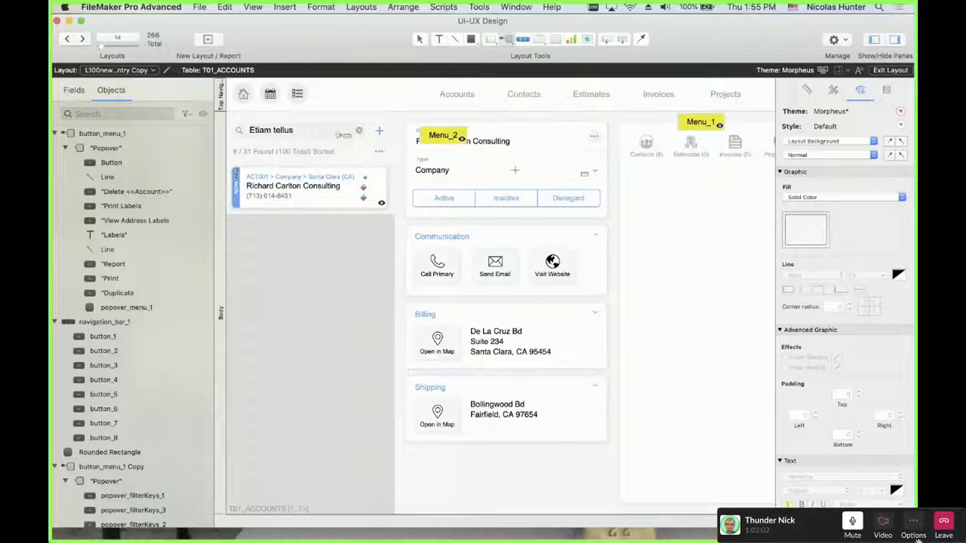
drag(560, 189, 512, 173)
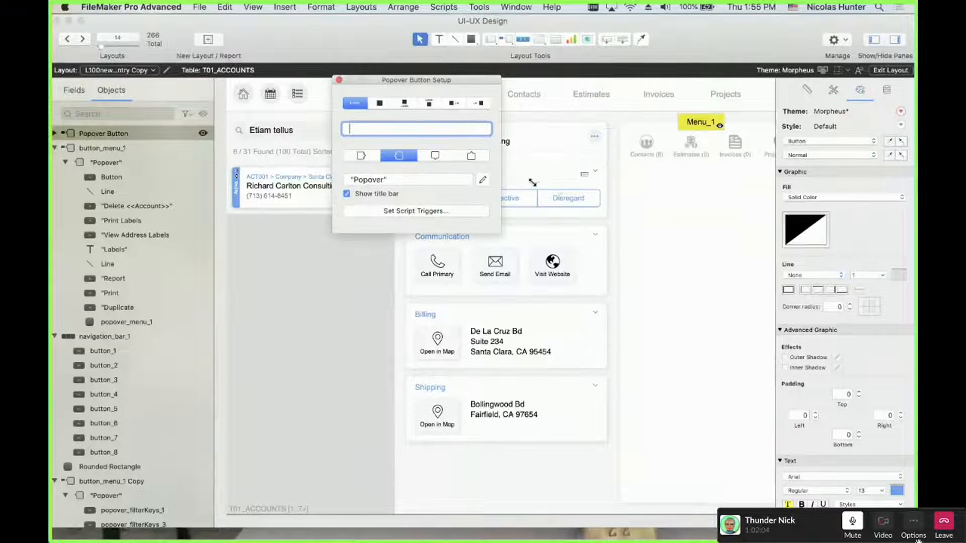
text(aass)
click(380, 102)
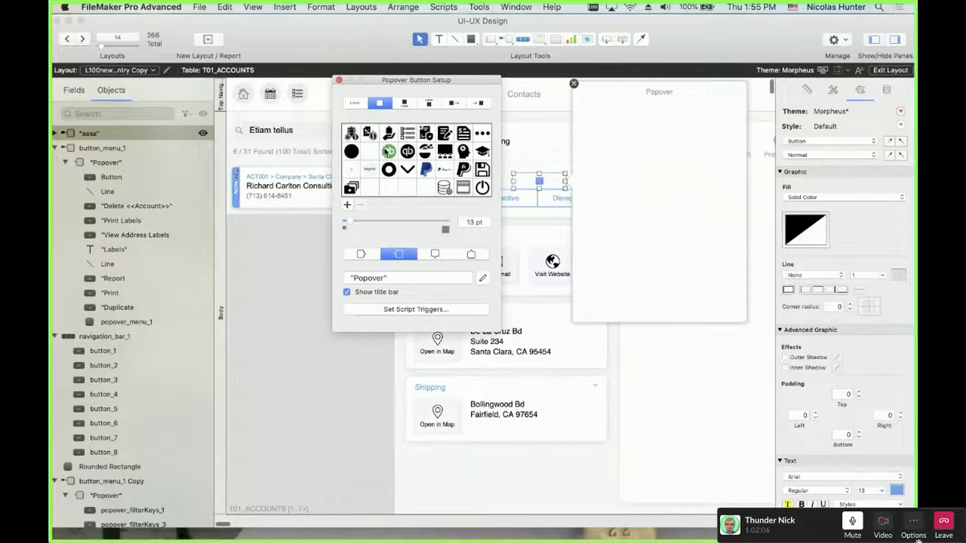
click(339, 80)
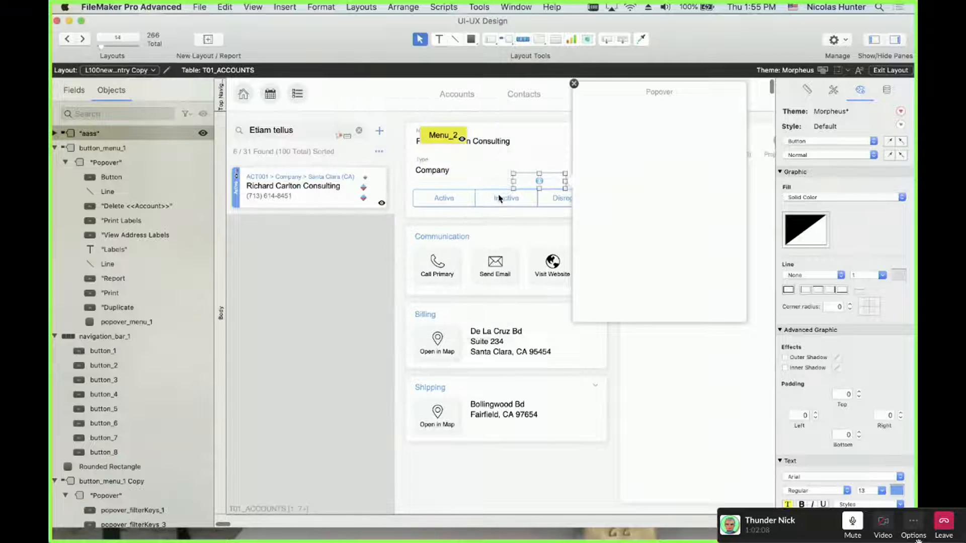
mouse_move(531, 183)
mouse_down()
mouse_move(473, 184)
mouse_move(540, 181)
mouse_up()
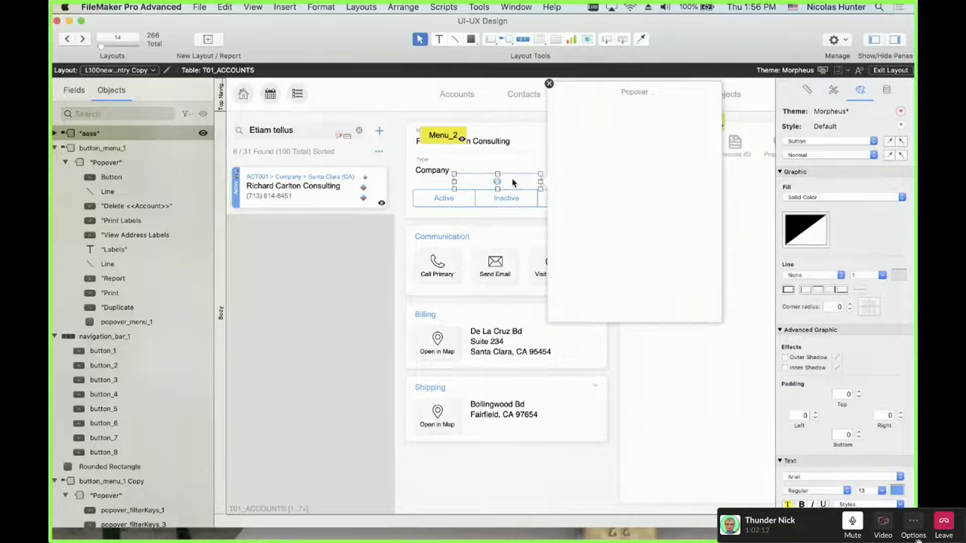
click(806, 229)
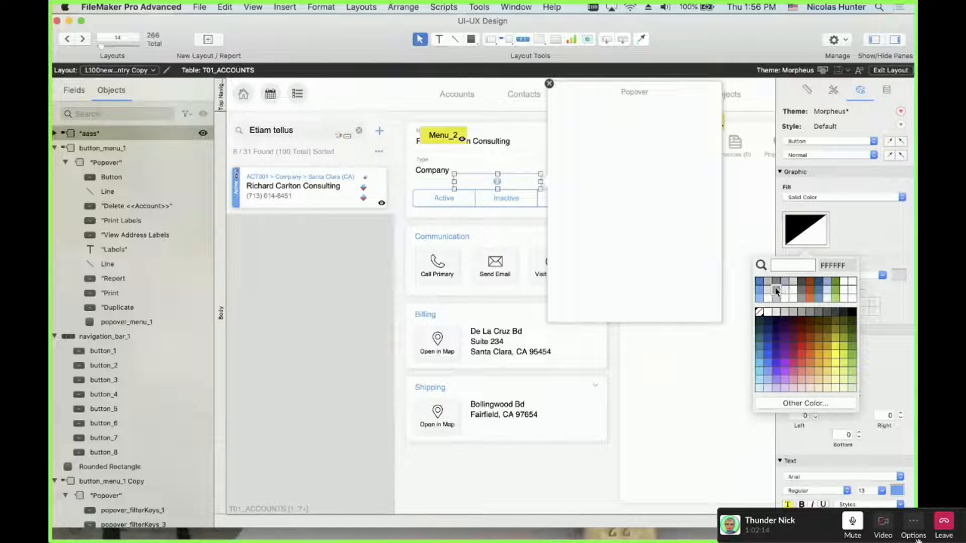
click(776, 290)
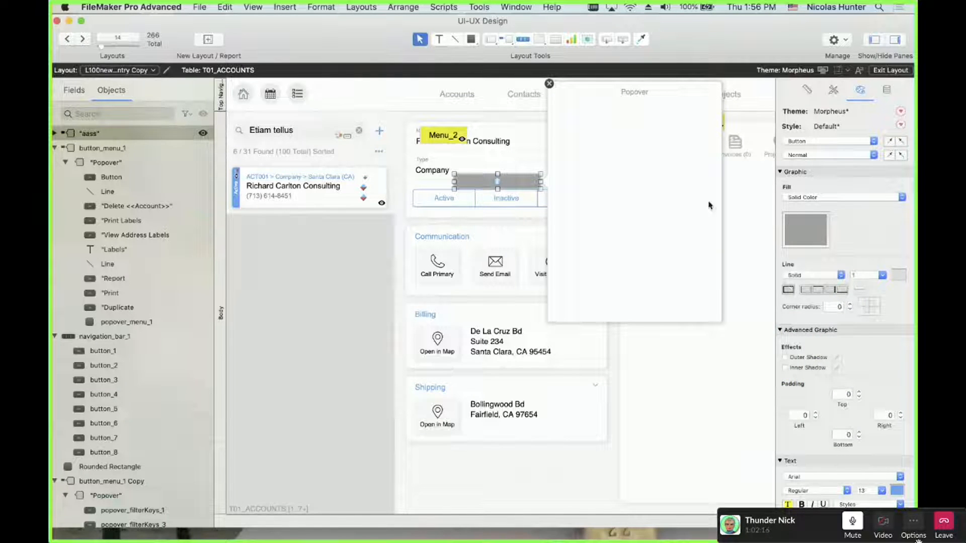
click(527, 231)
click(495, 183)
key(Delete)
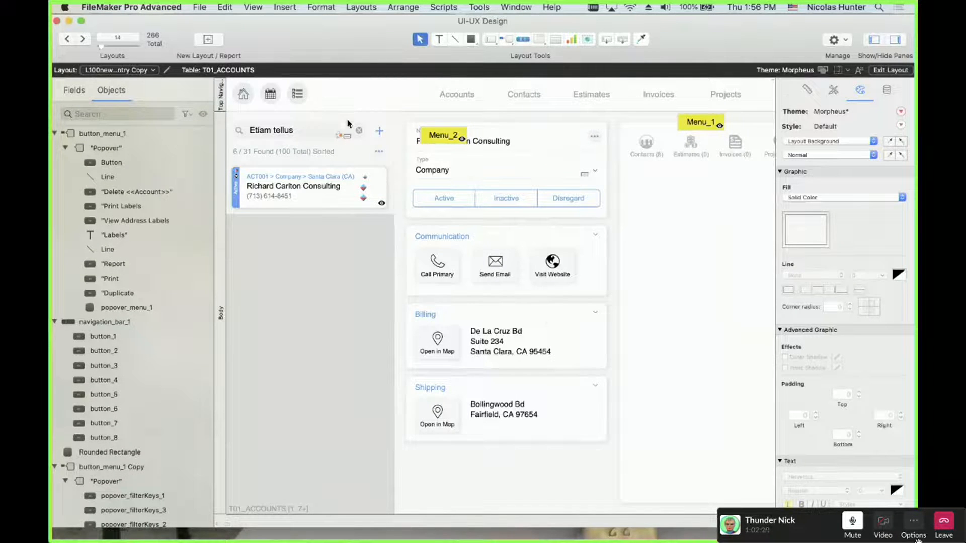
Hide both Menu_1 and Menu_2 buttons and switch to Browse mode
click(443, 137)
shift+click(709, 126)
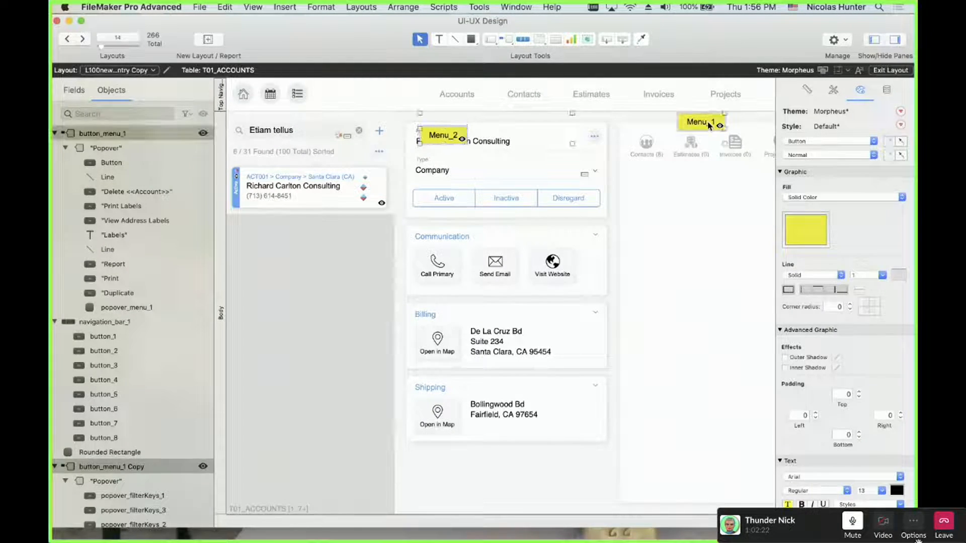
click(202, 133)
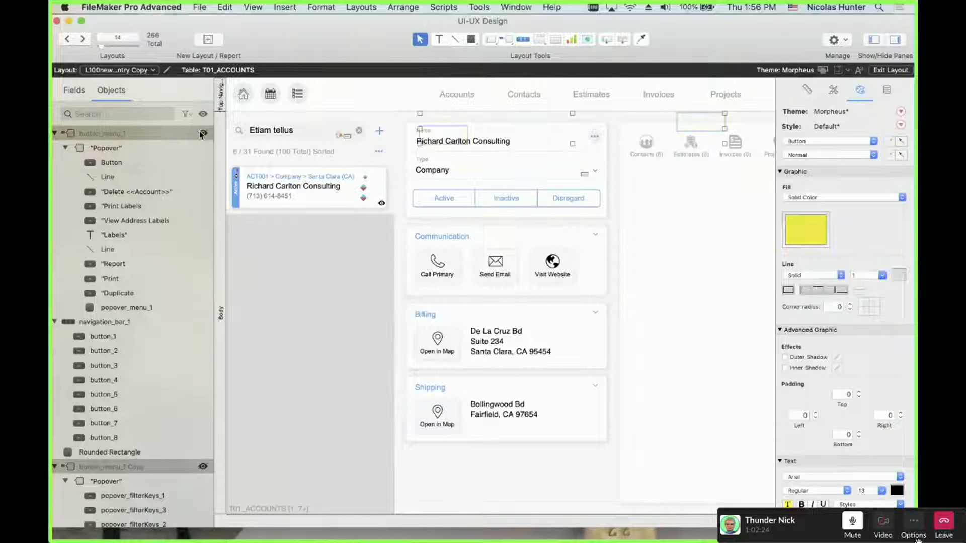
key(super+b)
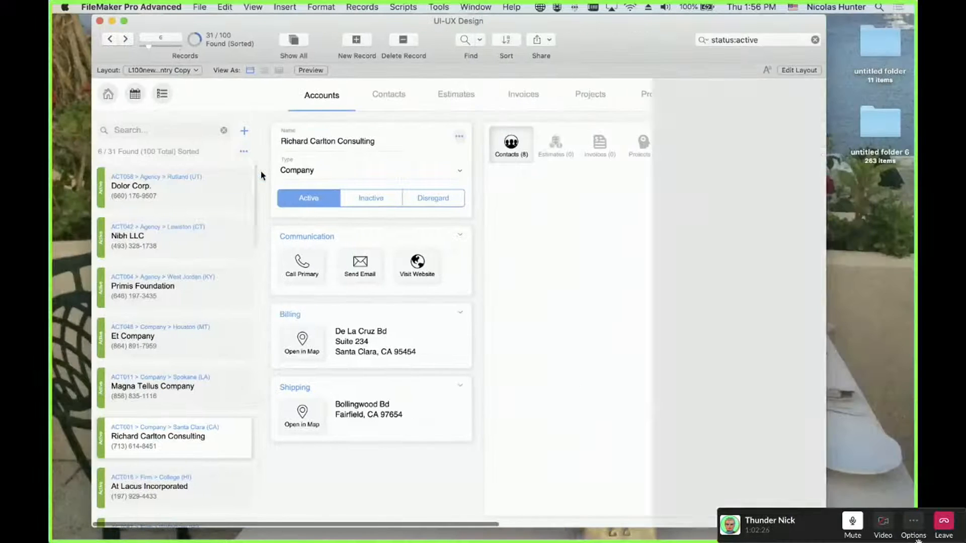
Turn off sorting by Billing City, Status, Type and Account, filter to Active, then return to Layout mode
click(243, 152)
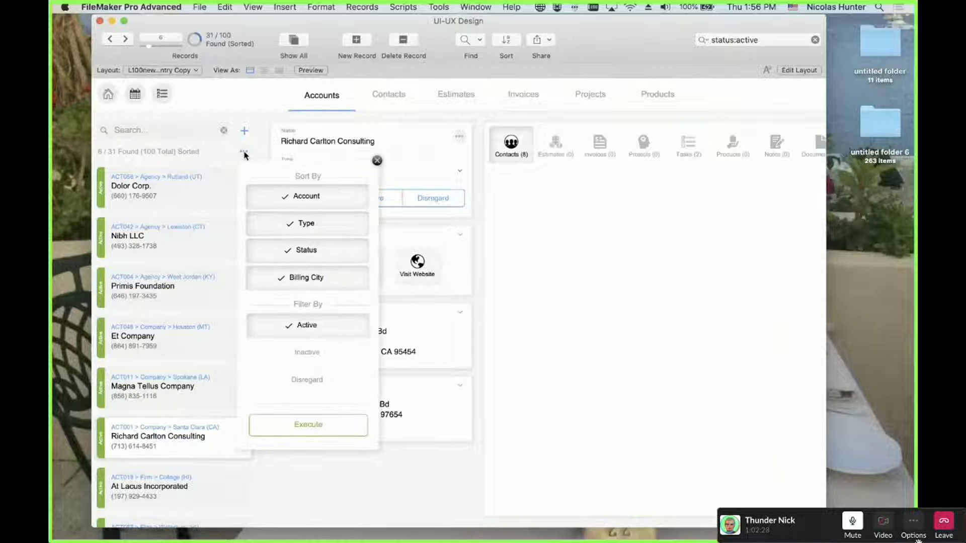
click(280, 276)
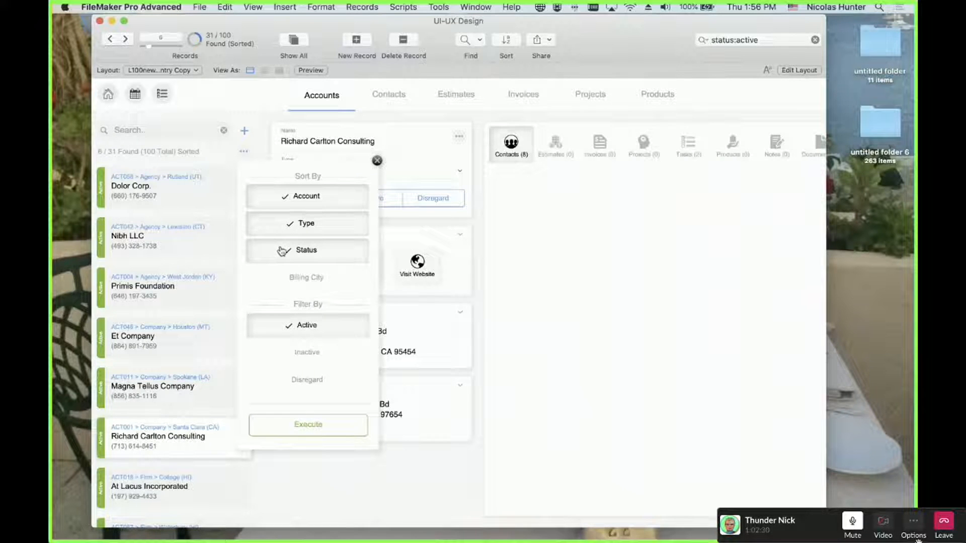
click(282, 252)
click(285, 219)
click(291, 195)
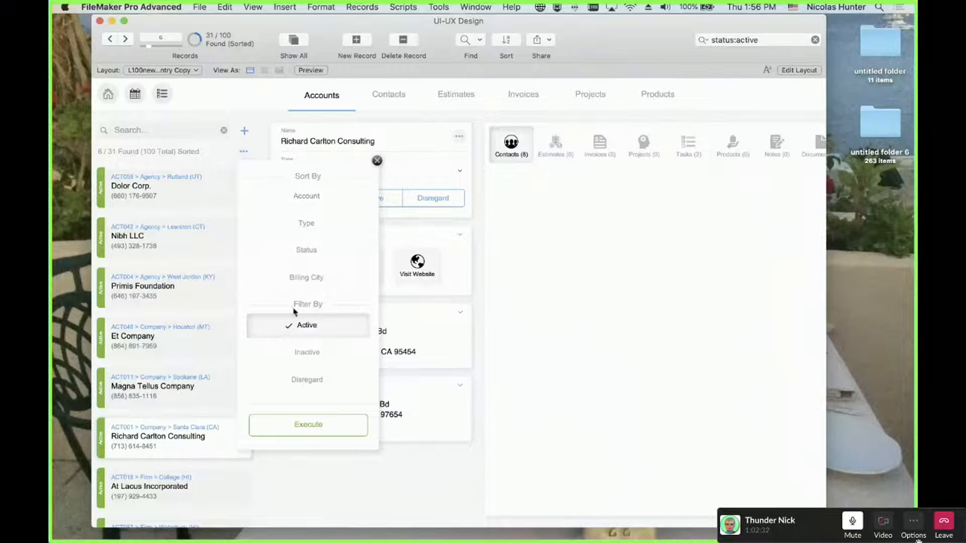
click(290, 327)
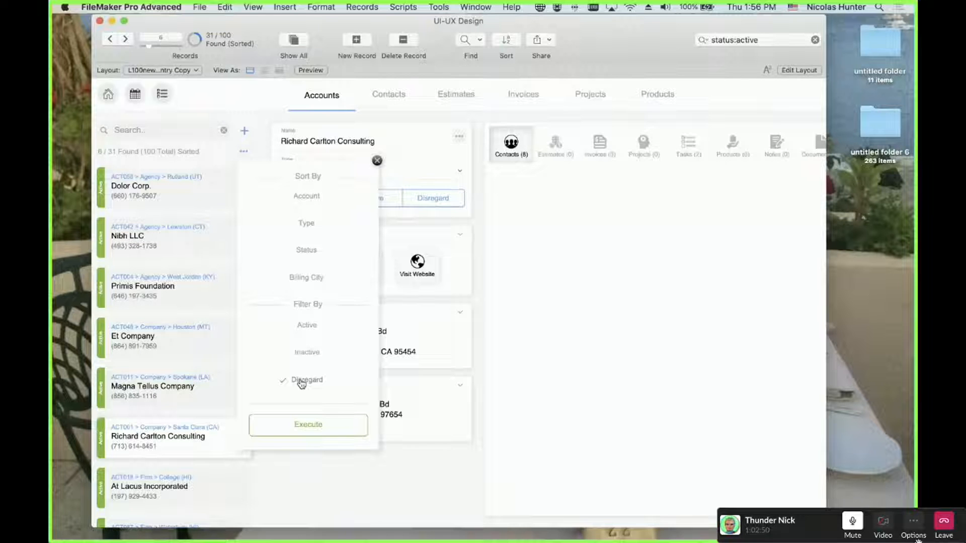
click(309, 326)
key(super+l)
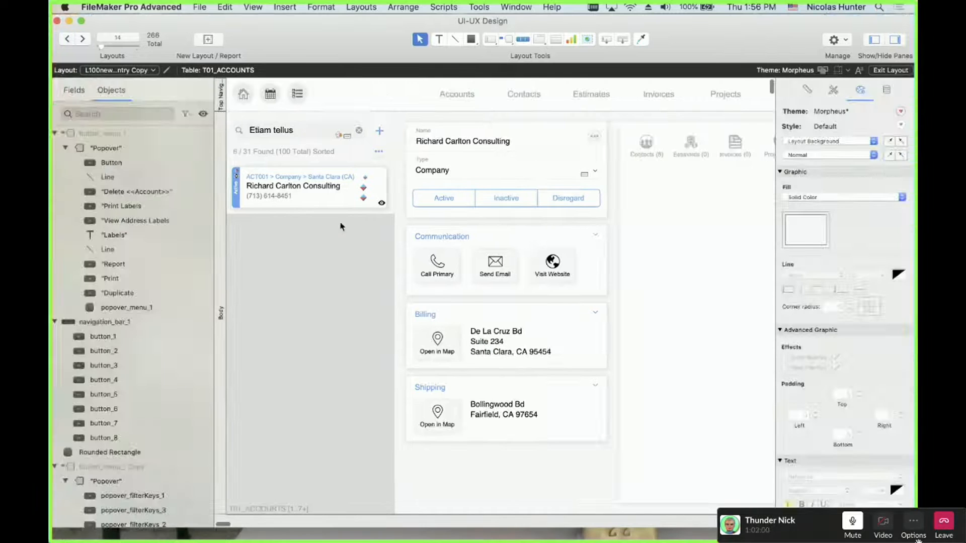
Draw a three-segment button bar labelled 1, 2 and 3 in the right panel
click(524, 39)
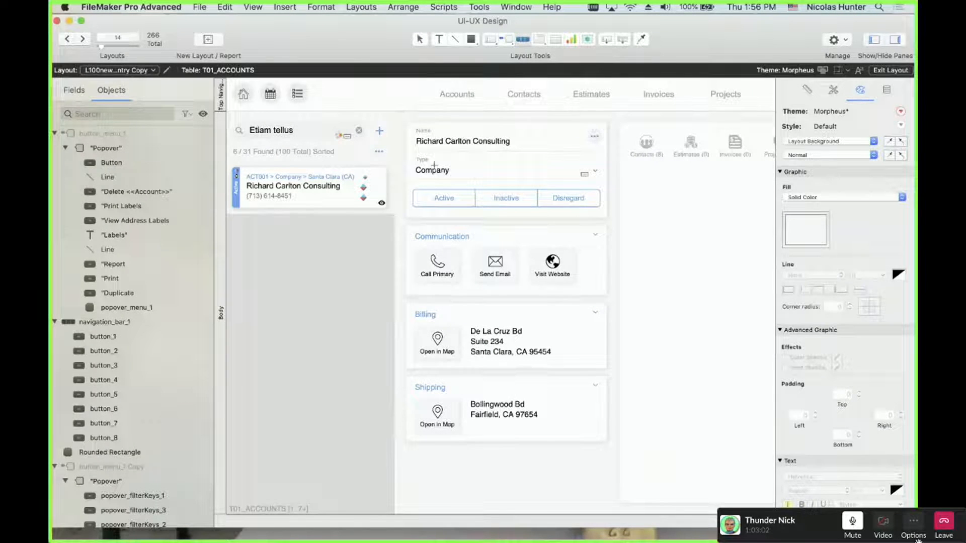
scroll(648, 303, right, 8)
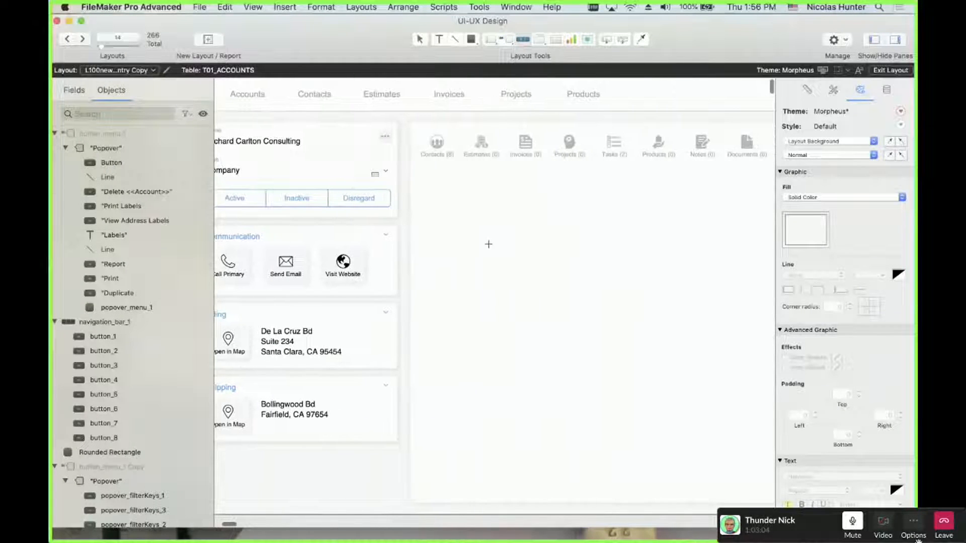
drag(487, 243, 671, 292)
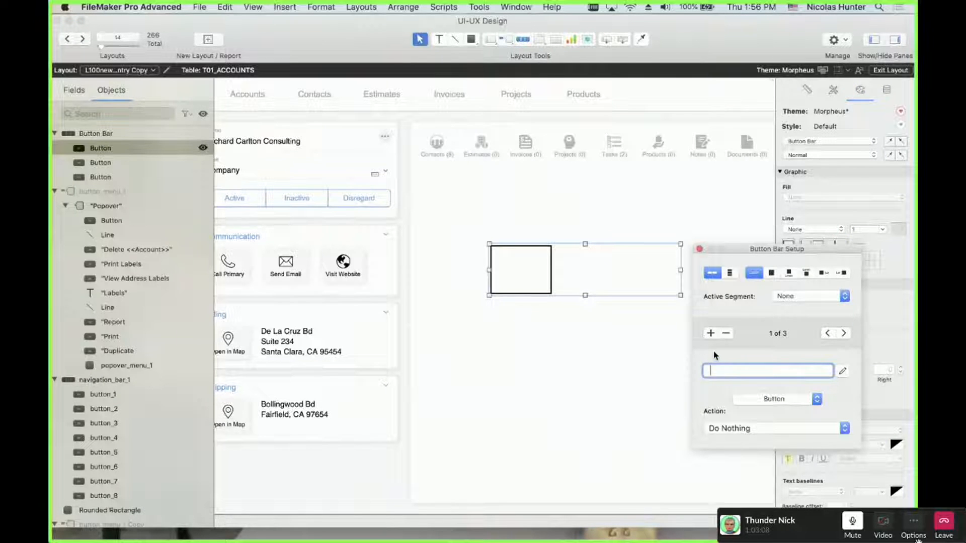
click(842, 333)
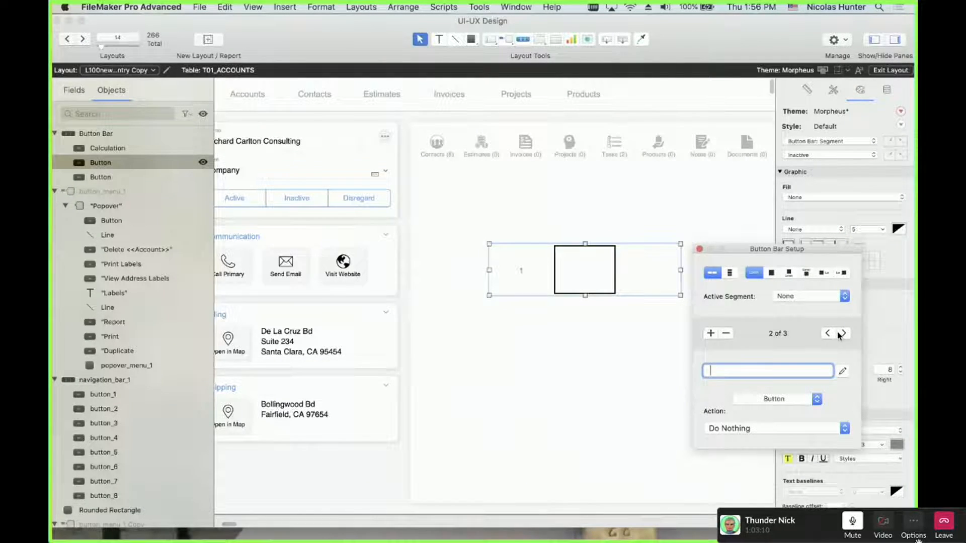
text(2)
click(843, 334)
text(3)
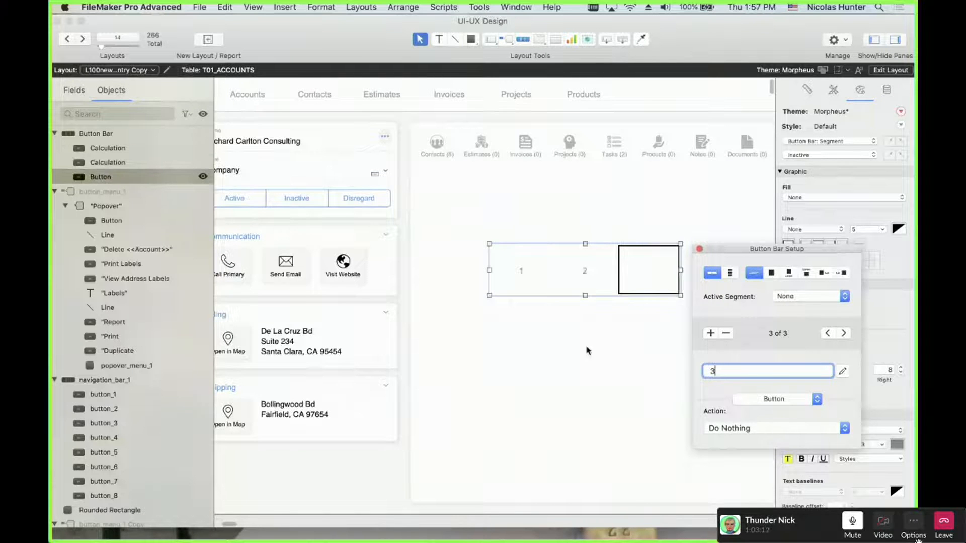
click(582, 272)
Drag the 1-2-3 button bar's bottom edge up to shorten it, then select it
click(582, 277)
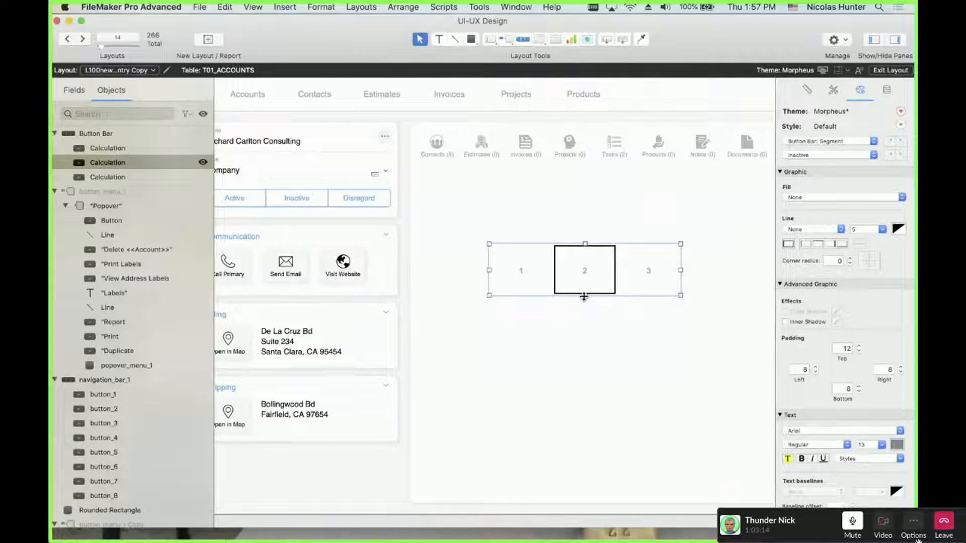
drag(583, 297, 584, 270)
click(530, 265)
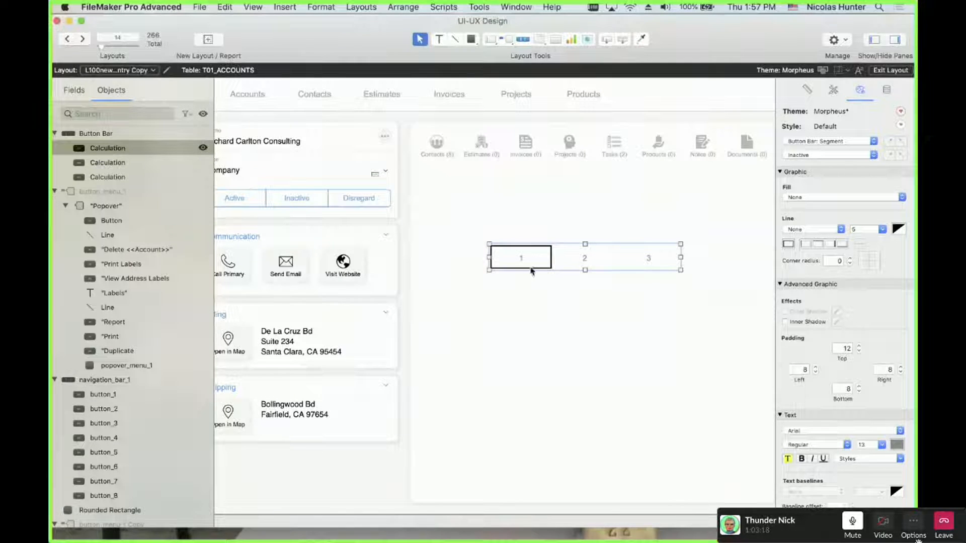
click(549, 289)
click(529, 257)
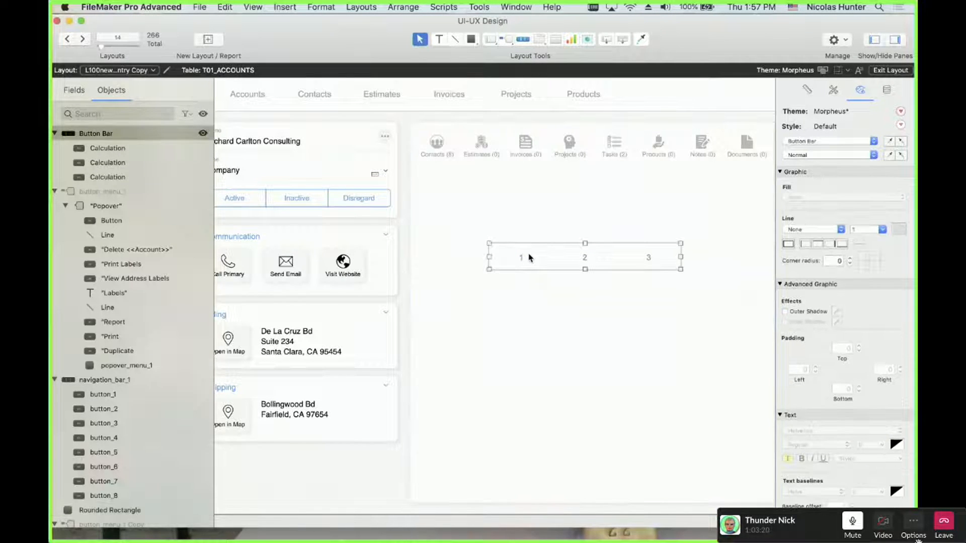
Delete the 1-2-3 button bar and select the navigation bar's segments
key(Delete)
click(527, 148)
click(527, 149)
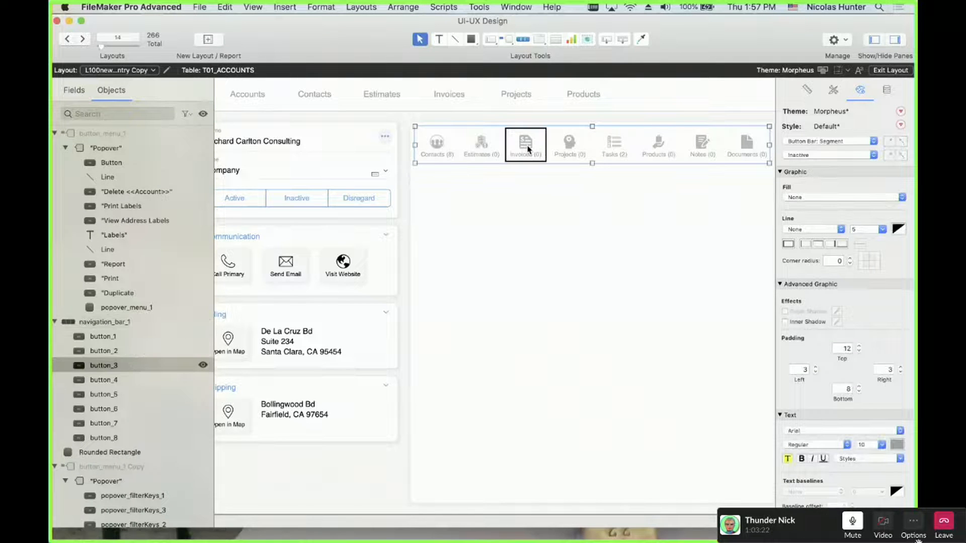
click(496, 149)
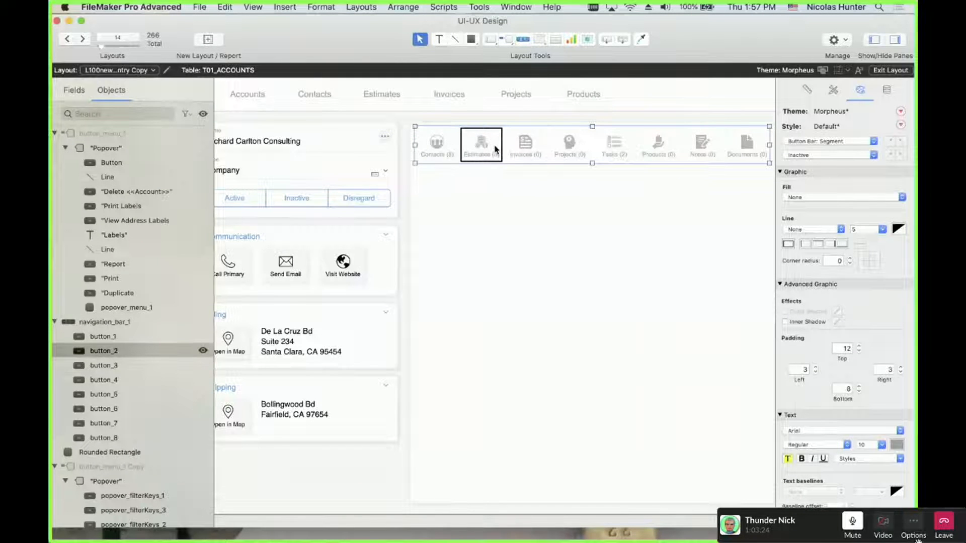
Keep Estimates a plain button, make the Invoices segment a Popover Button, then enter Browse mode
double_click(496, 149)
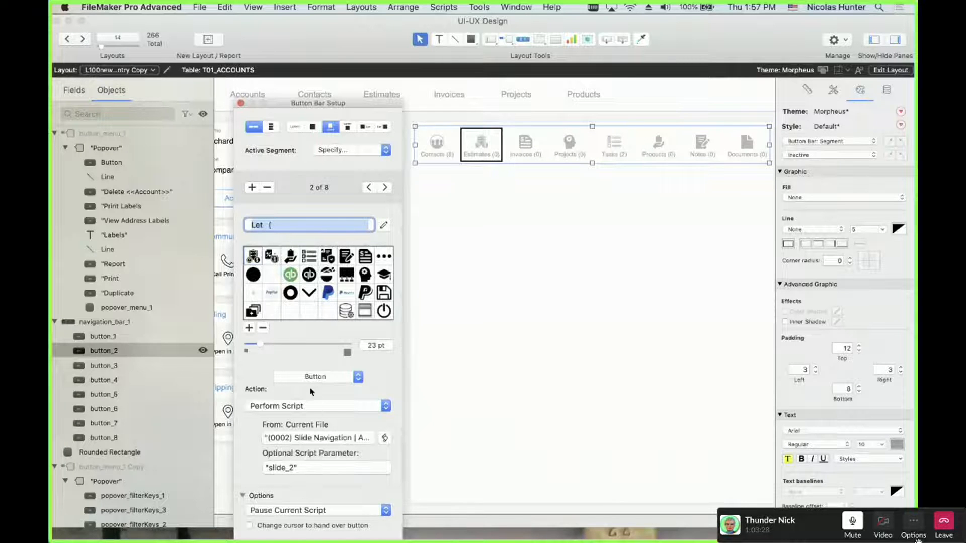
click(329, 378)
click(329, 338)
click(384, 188)
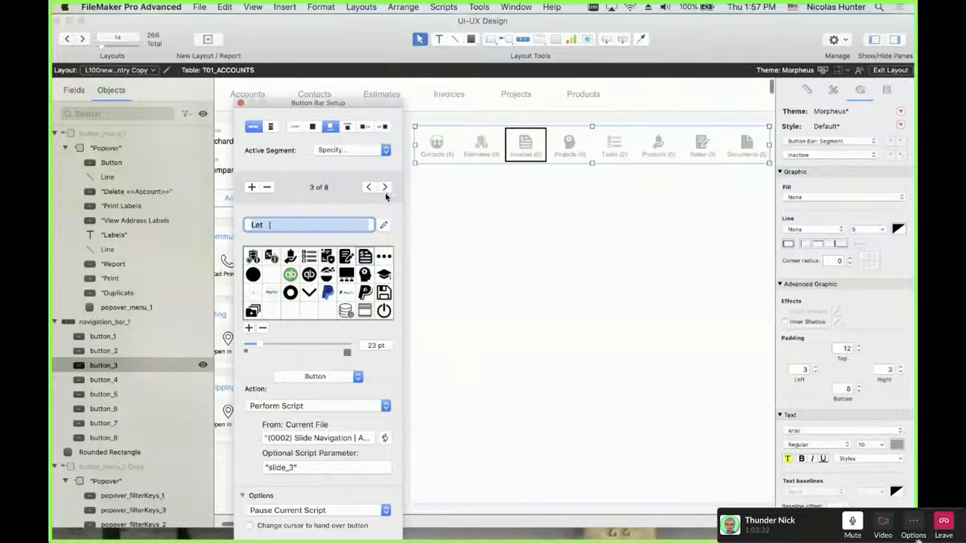
click(328, 377)
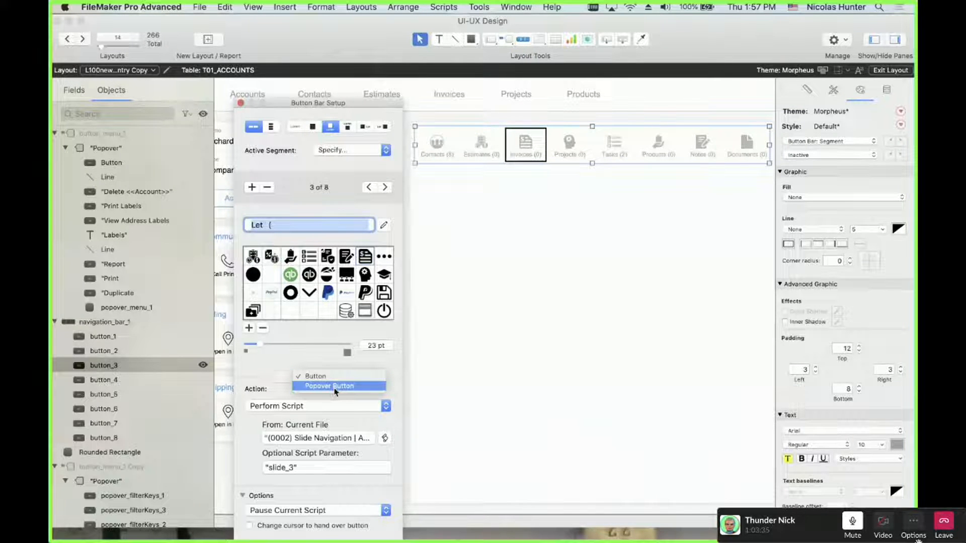
click(335, 386)
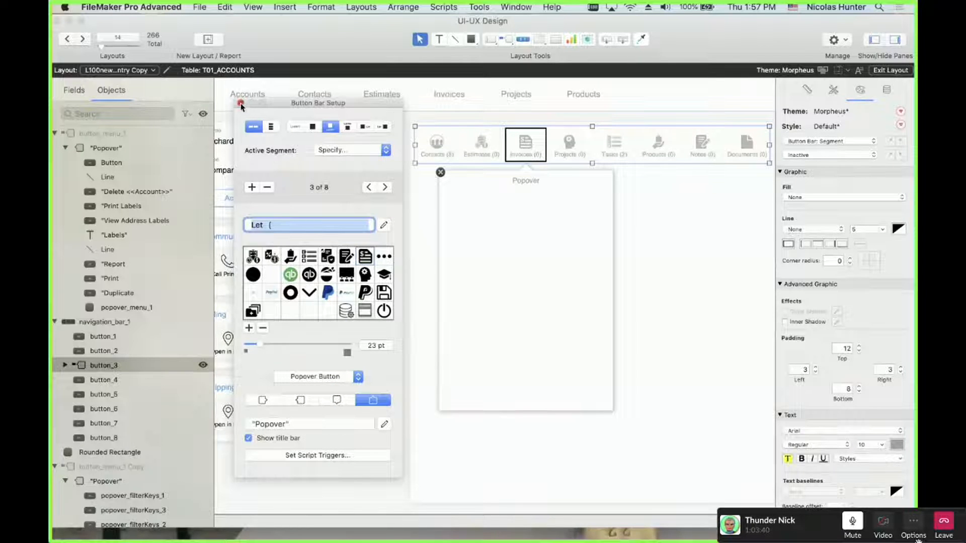
click(449, 229)
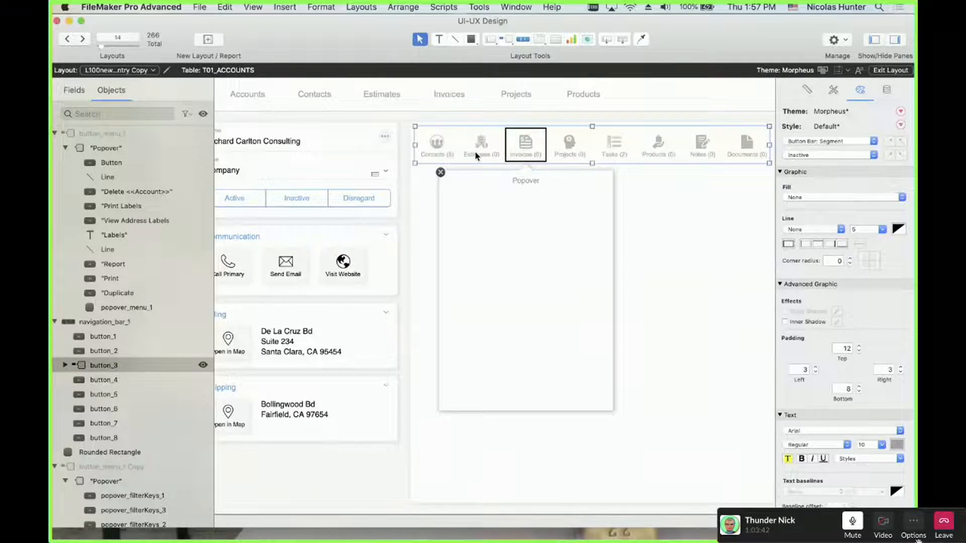
key(super+b)
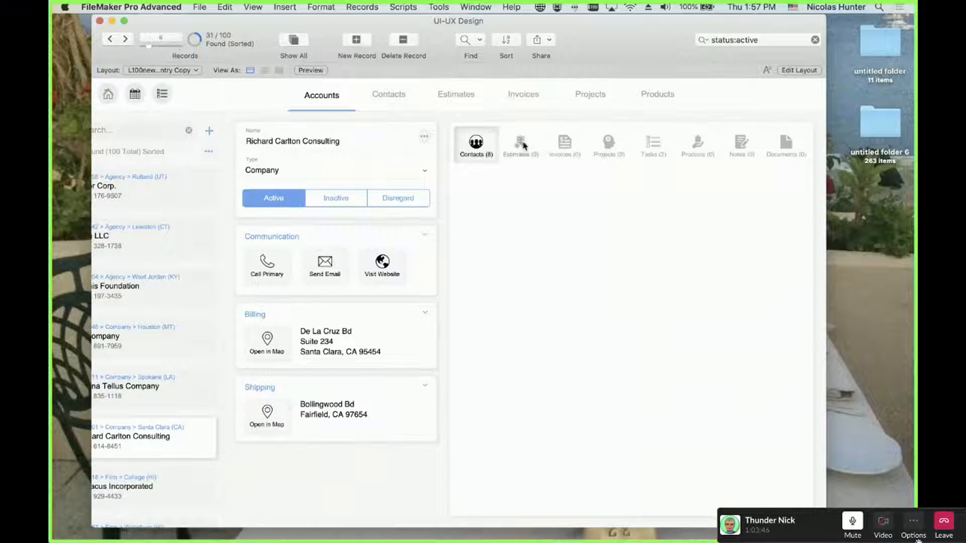
click(524, 146)
click(564, 146)
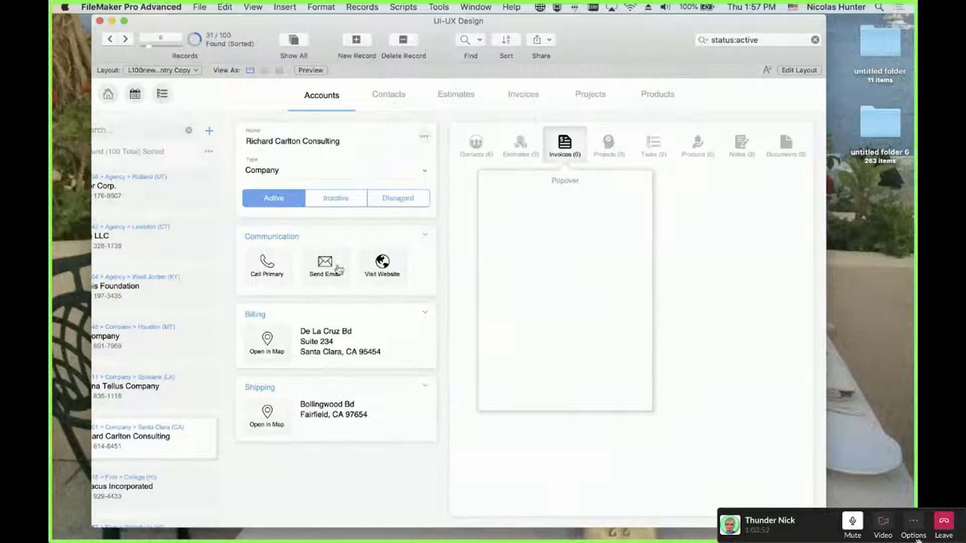
click(209, 151)
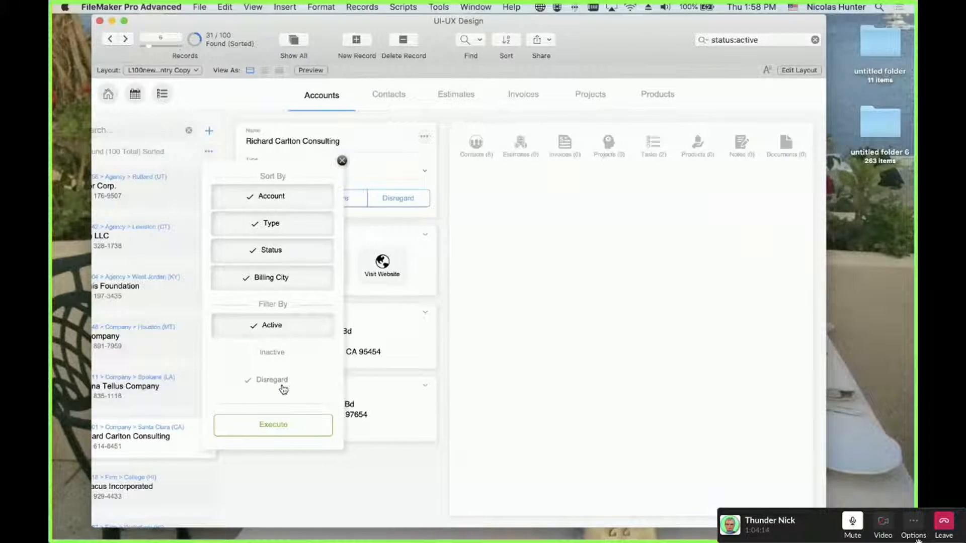
click(341, 162)
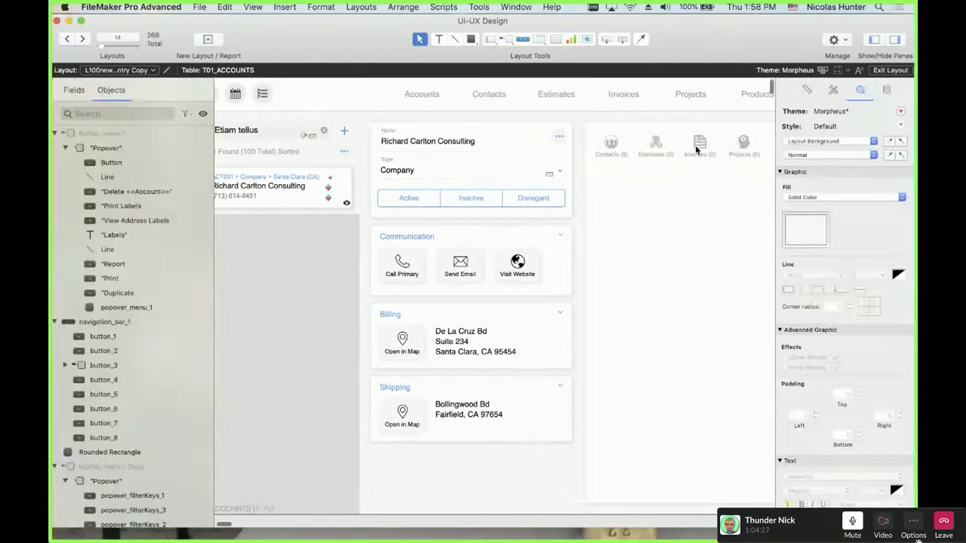
Set the navigation bar's Invoices segment type back to Button and return to Browse mode
double_click(697, 150)
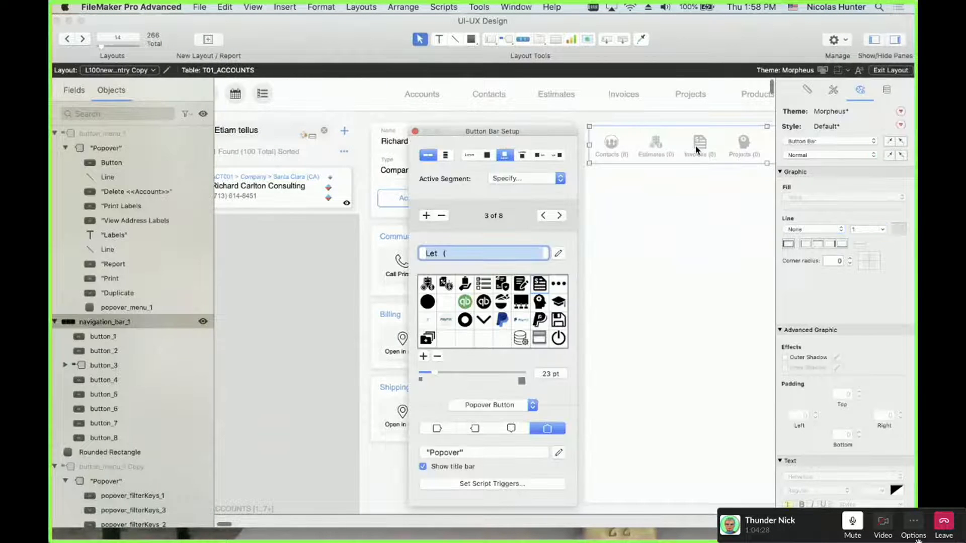
click(506, 408)
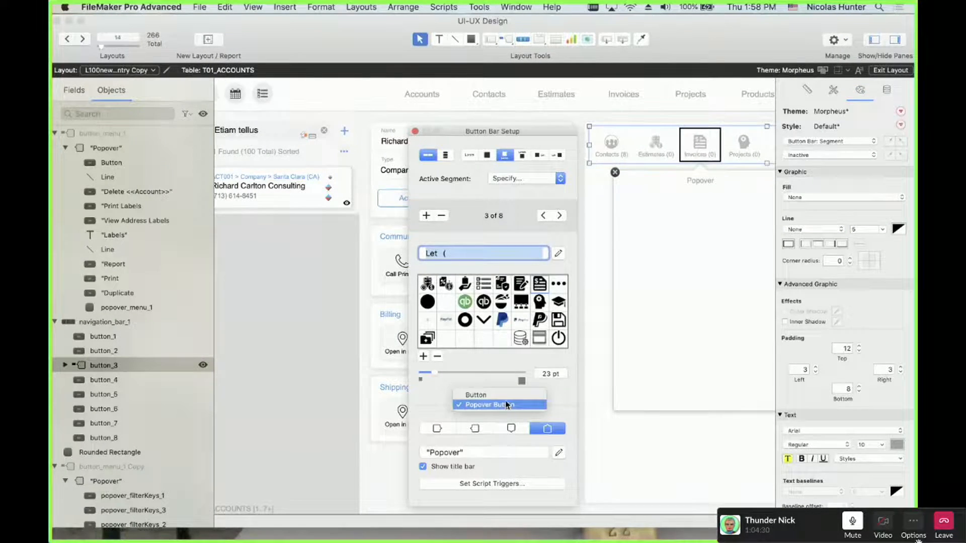
click(444, 160)
click(415, 131)
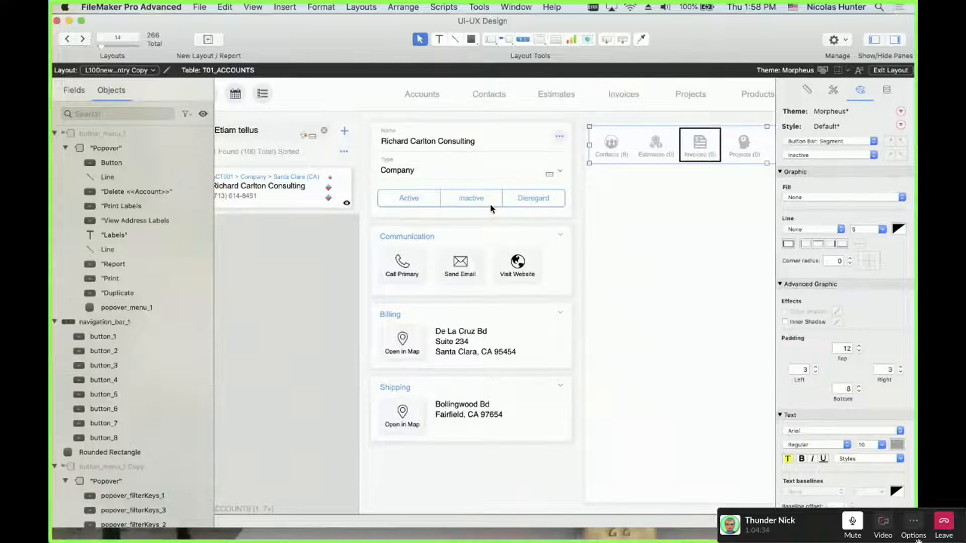
key(super+b)
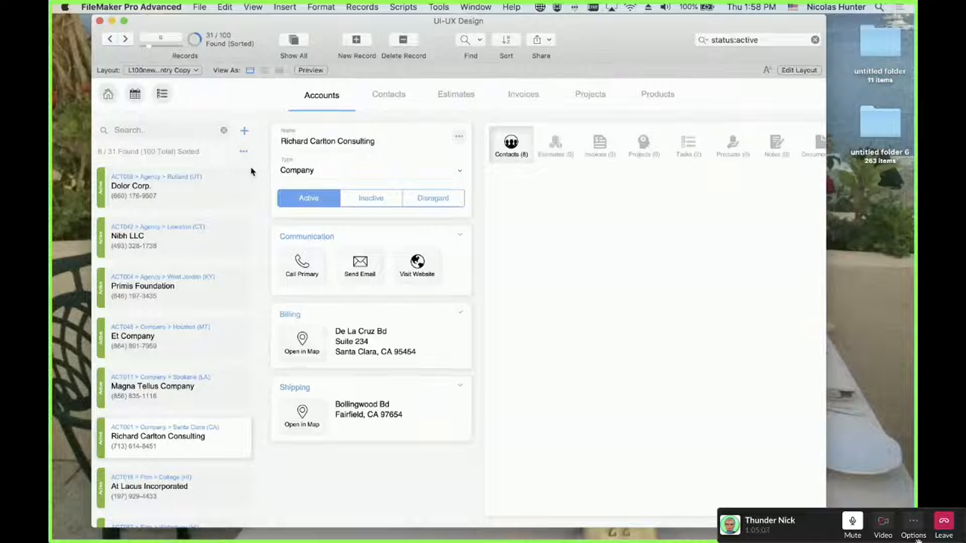
Open and close the record list's sort and filter options twice
click(244, 151)
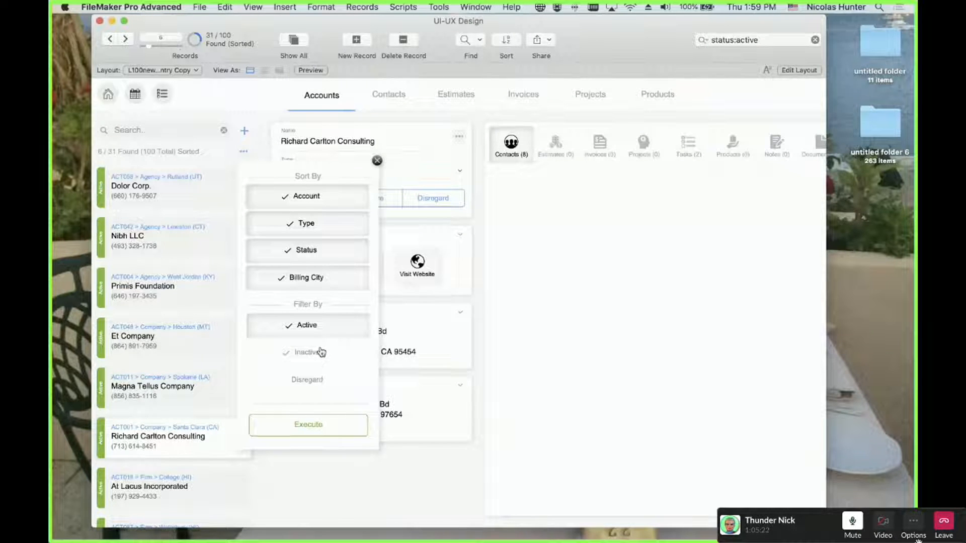
click(539, 214)
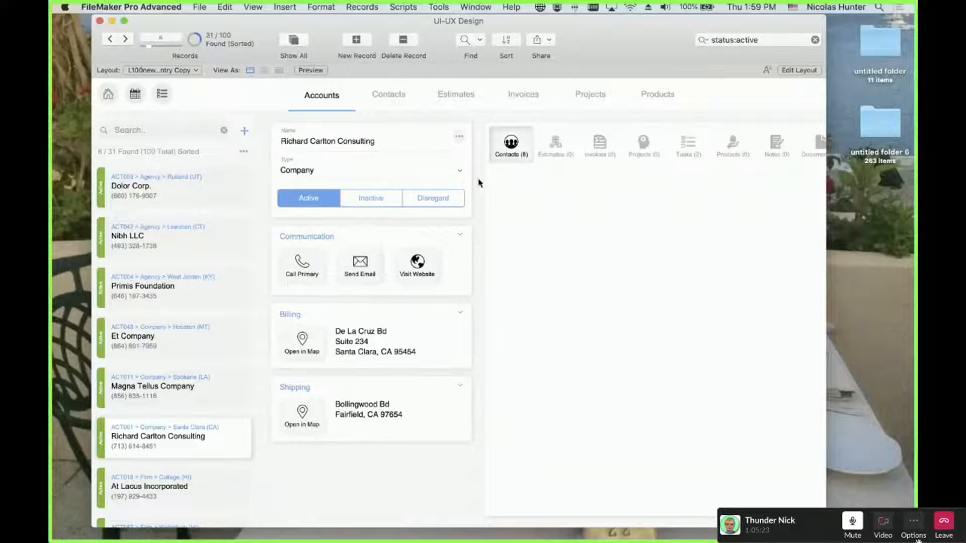
click(243, 153)
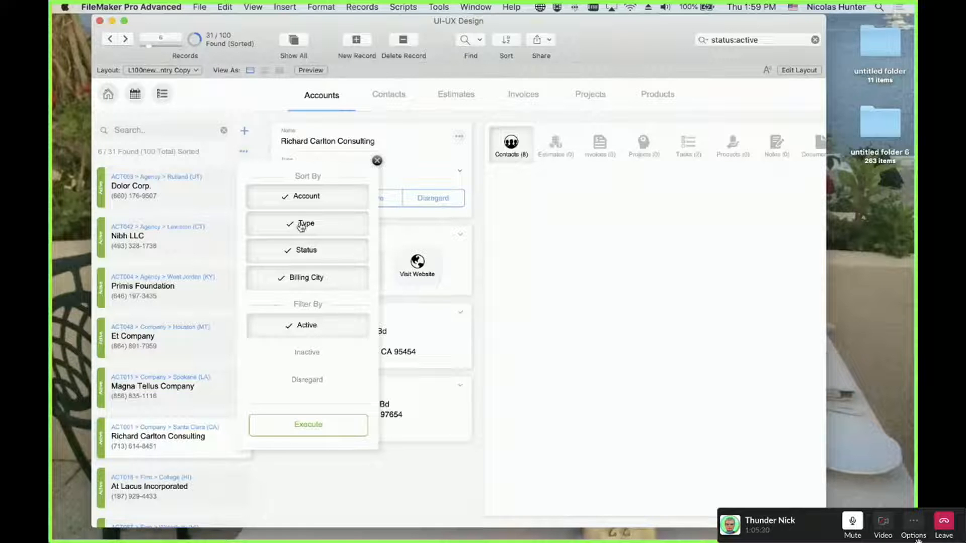
click(505, 183)
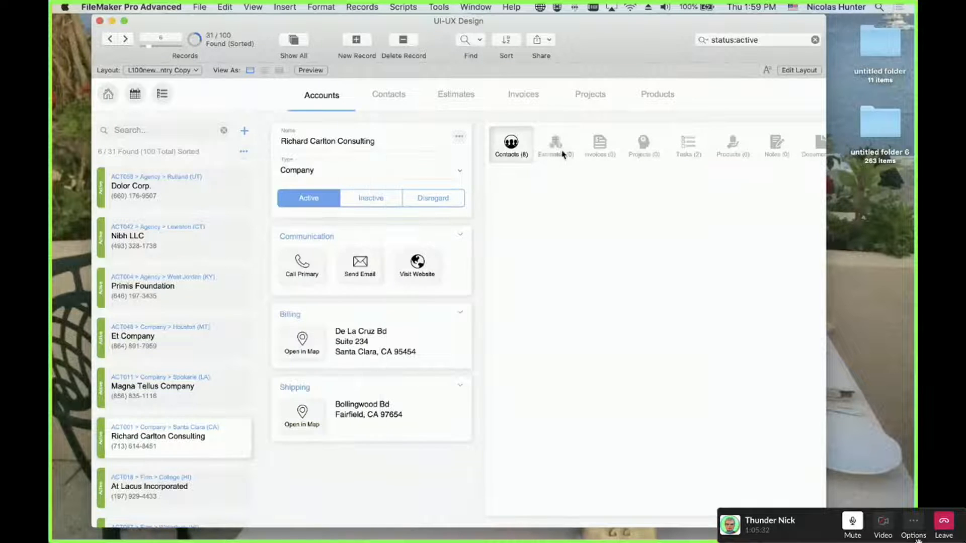
Switch the portal through the Estimates, Contacts, Tasks and Projects tabs, then return to Layout mode
click(555, 145)
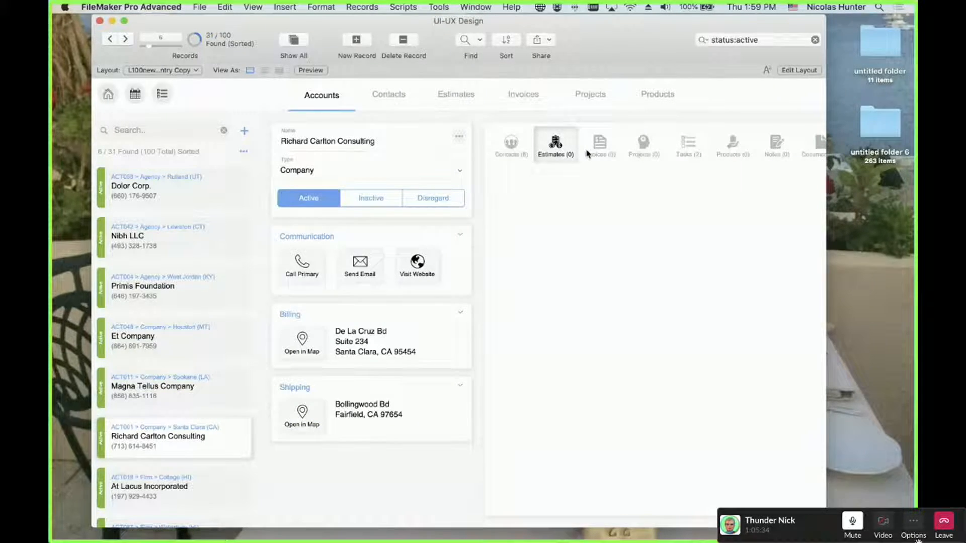
click(519, 152)
click(555, 151)
click(508, 143)
click(556, 148)
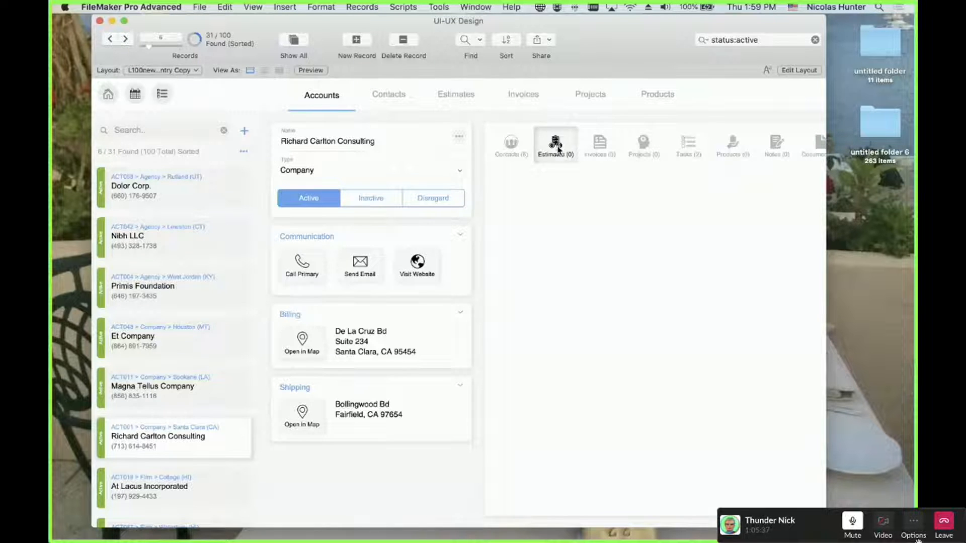
click(687, 146)
click(644, 146)
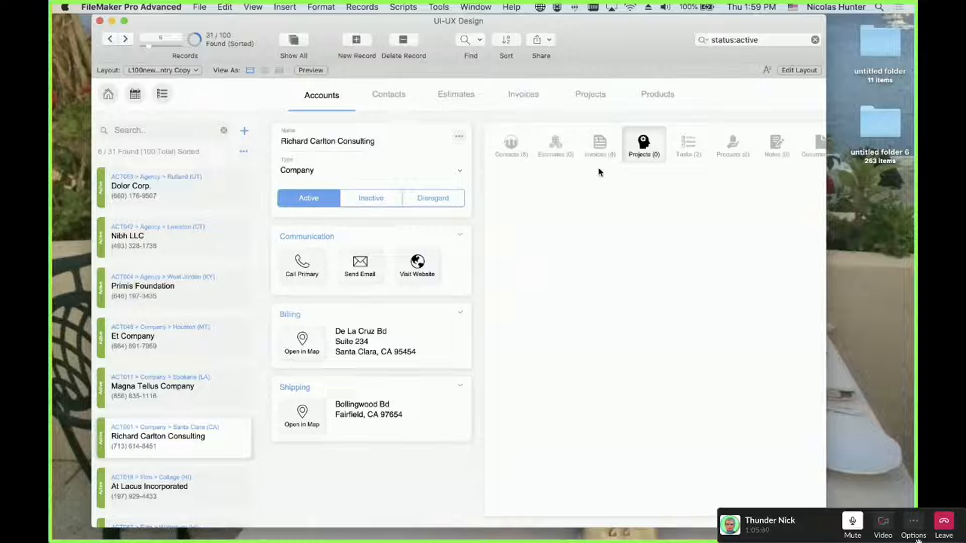
key(super+l)
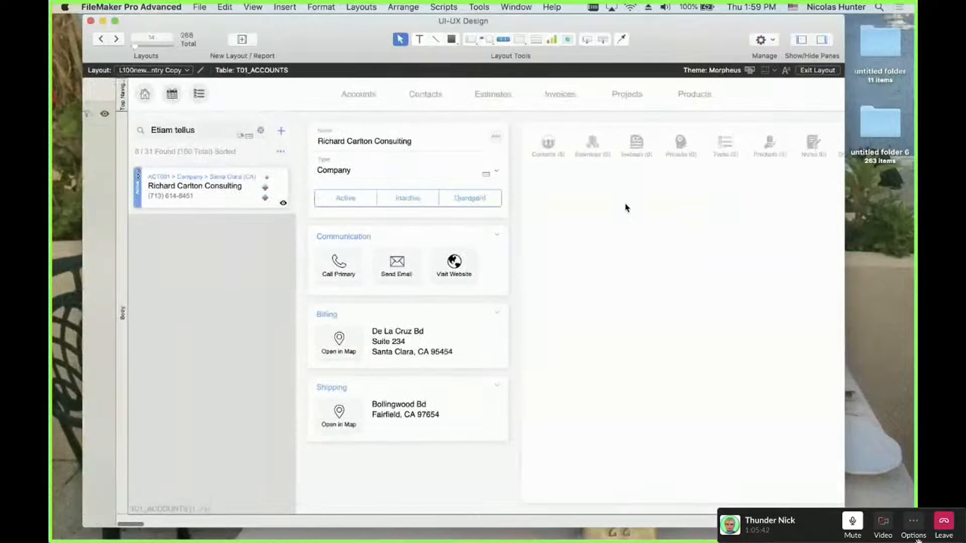
Undo the last change, check the Invoices segment settings, and return to Browse mode
key(super+z)
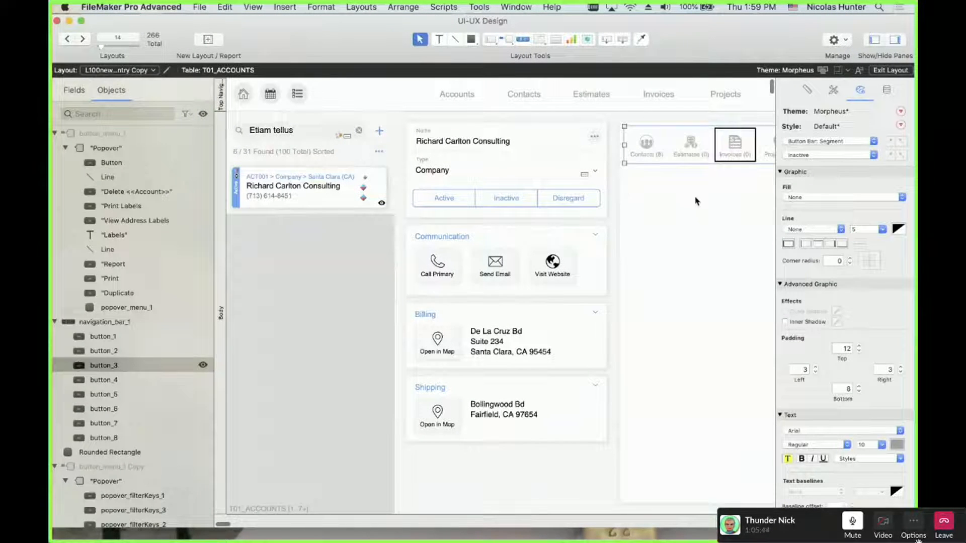
double_click(733, 151)
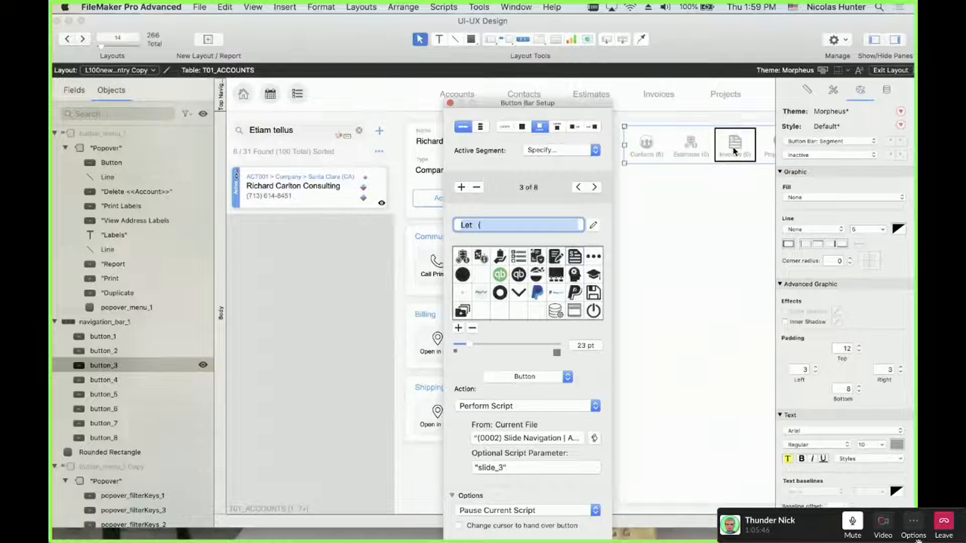
click(690, 218)
key(super+b)
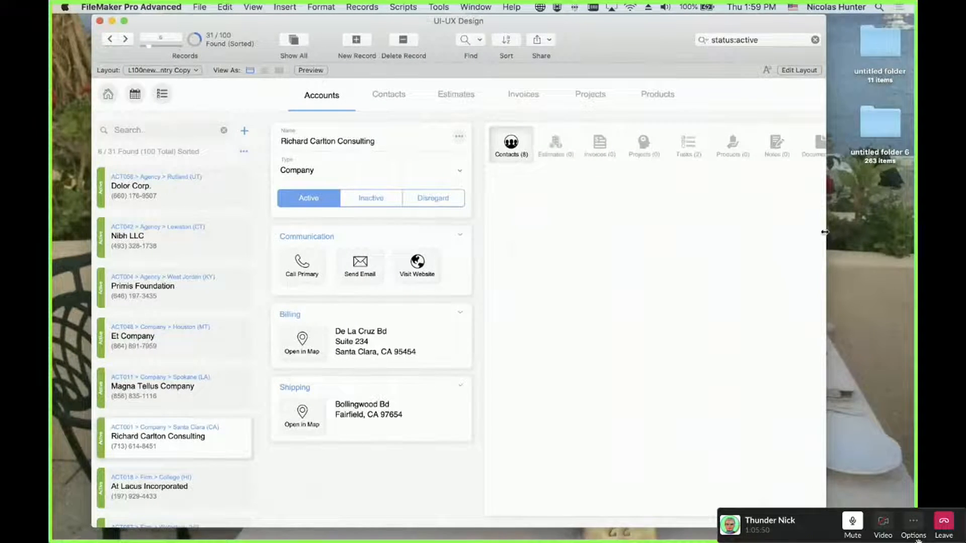
Widen the database window to show all portal tabs, shift it left, and enter Layout mode
drag(826, 231, 901, 231)
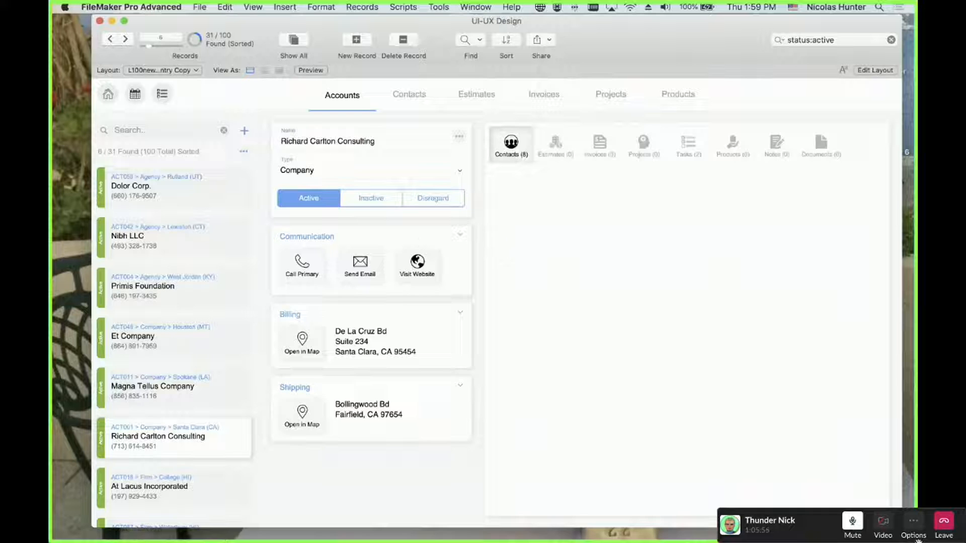
key(super+grave)
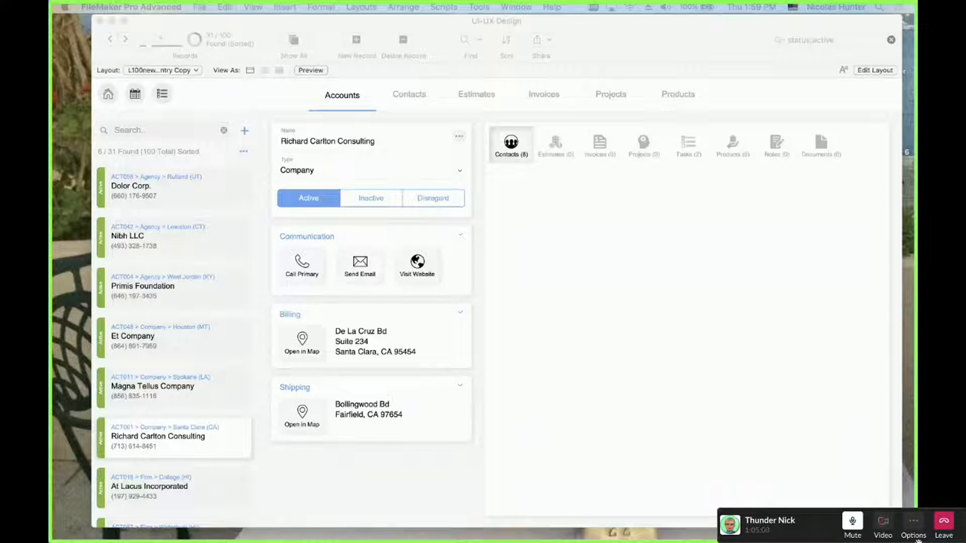
click(546, 197)
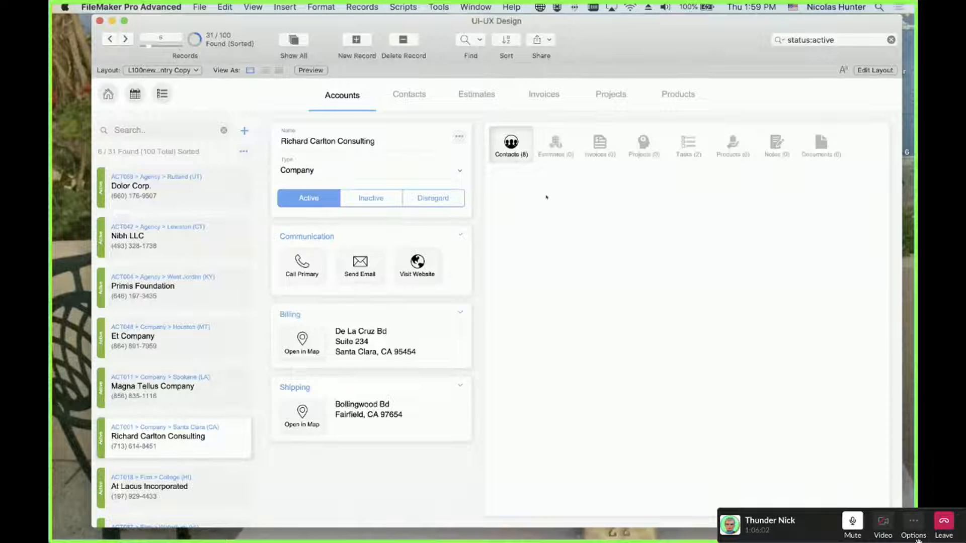
drag(603, 48, 562, 46)
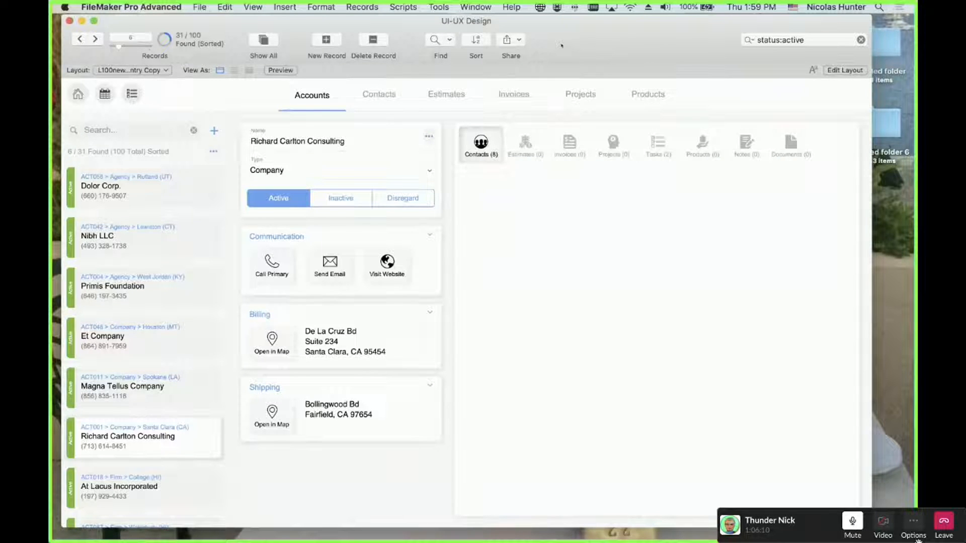
key(super+l)
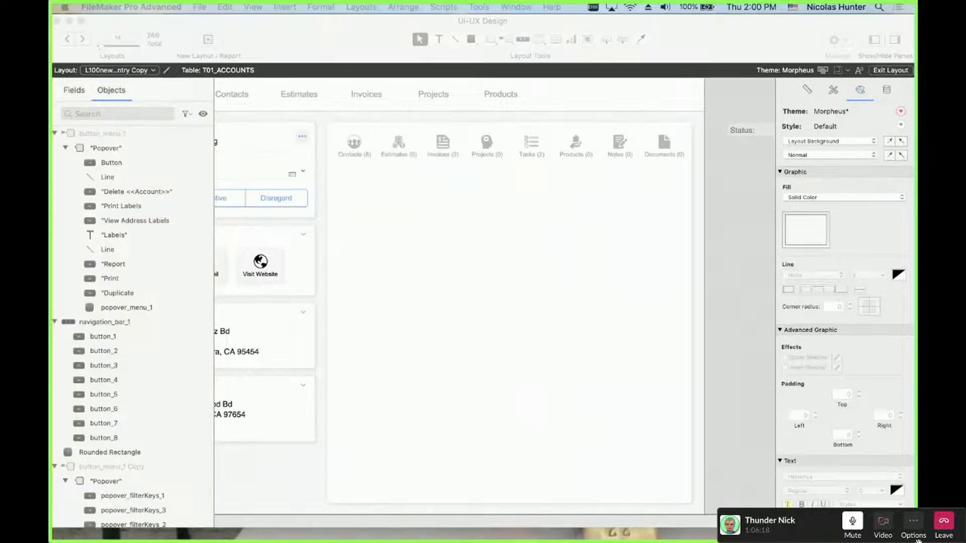
Paste the copied Contacts portal below the tabs, nudge it into place, and check it in Browse mode
drag(53, 290, 595, 82)
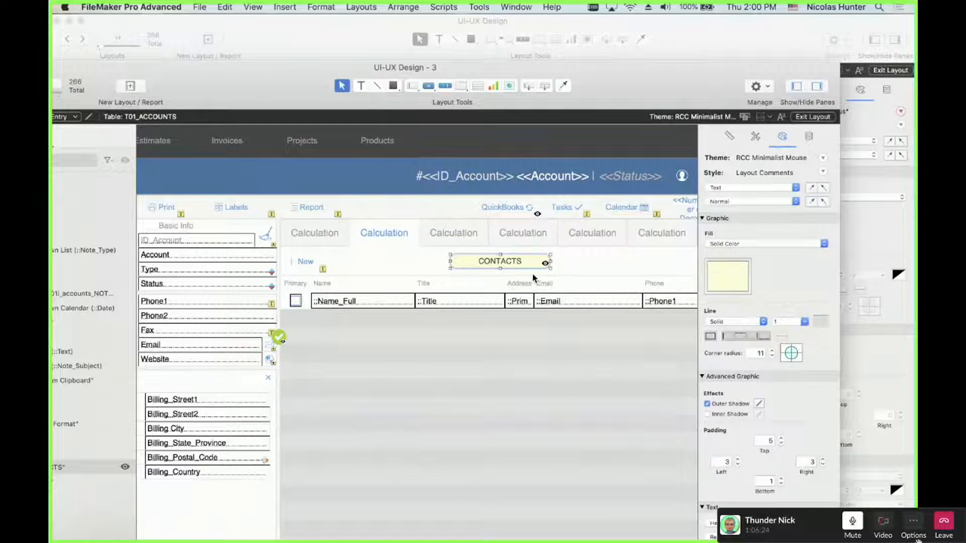
drag(624, 77, 52, 282)
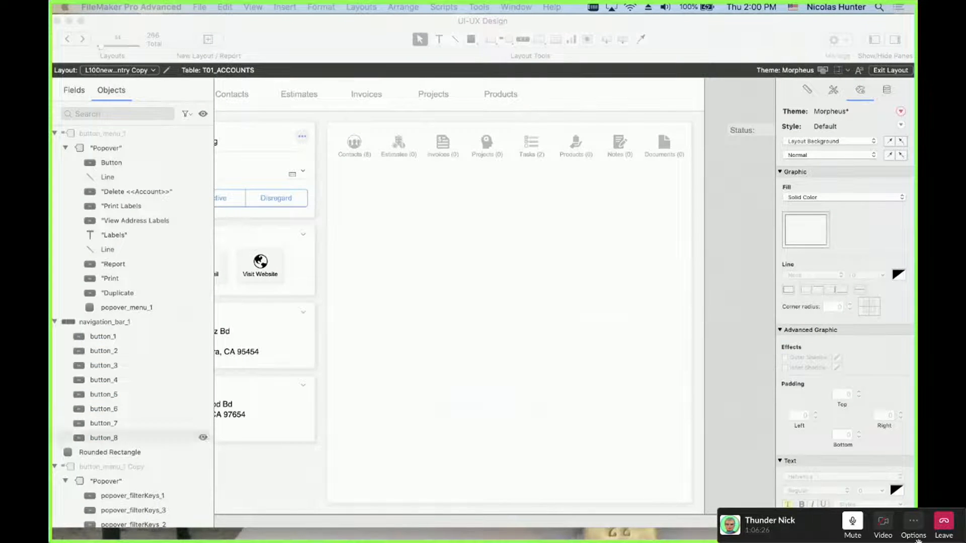
click(427, 253)
key(super+v)
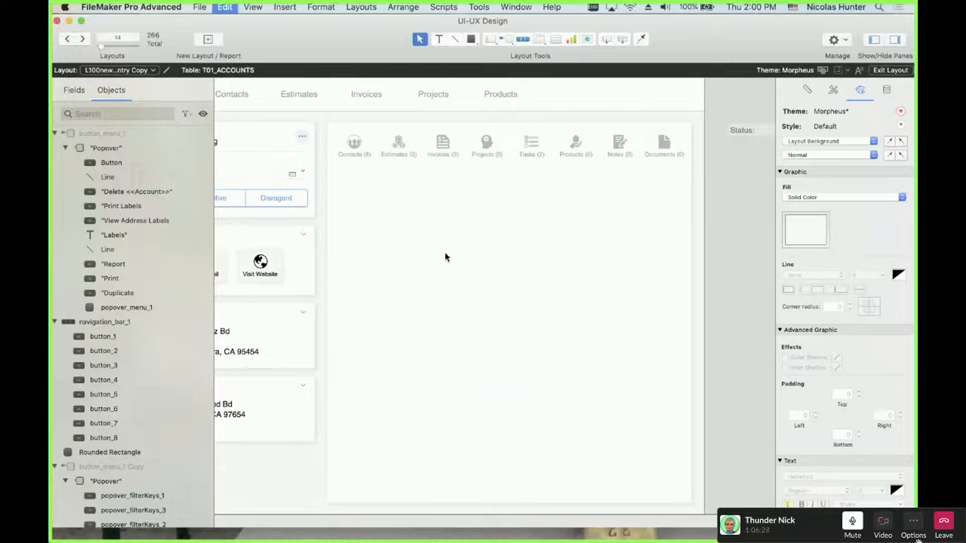
mouse_move(436, 275)
mouse_down()
mouse_move(438, 267)
mouse_move(431, 284)
mouse_up()
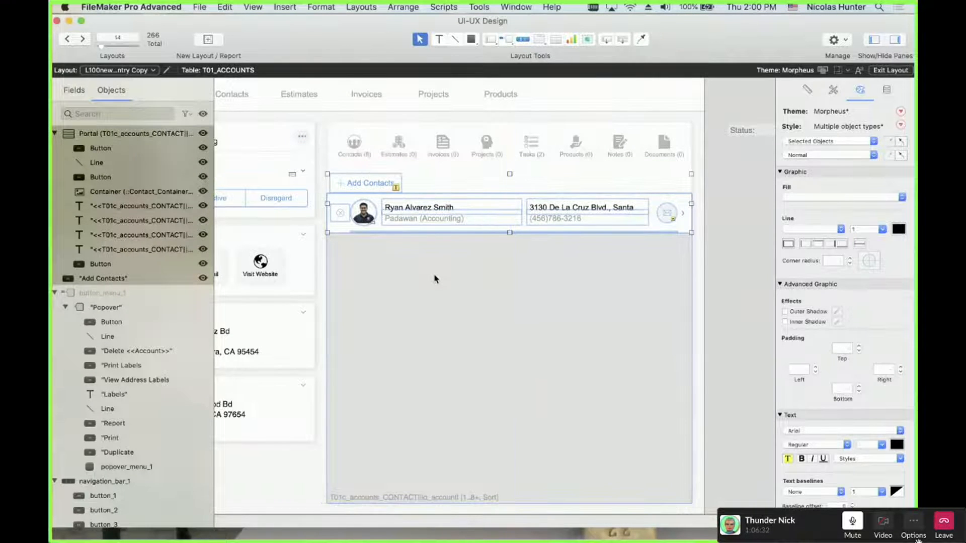
click(748, 262)
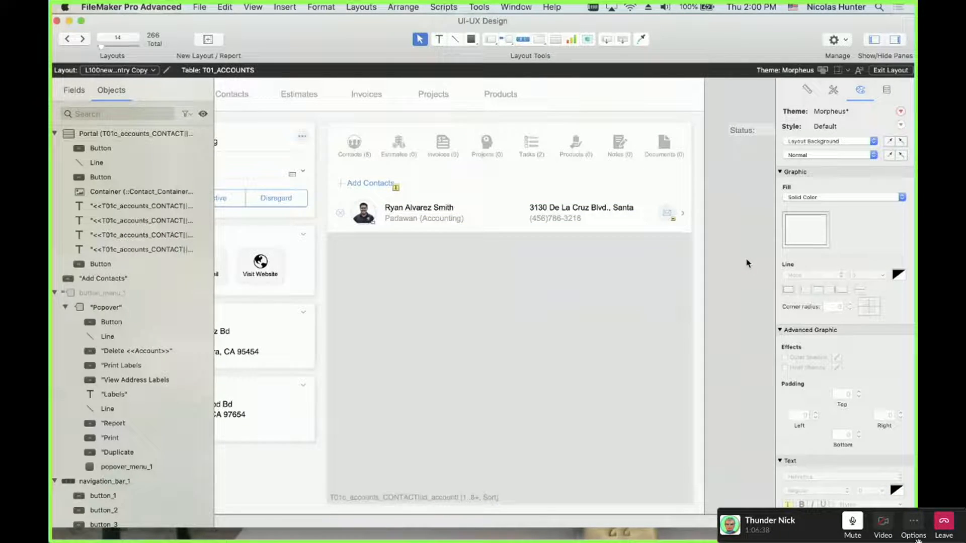
key(super+b)
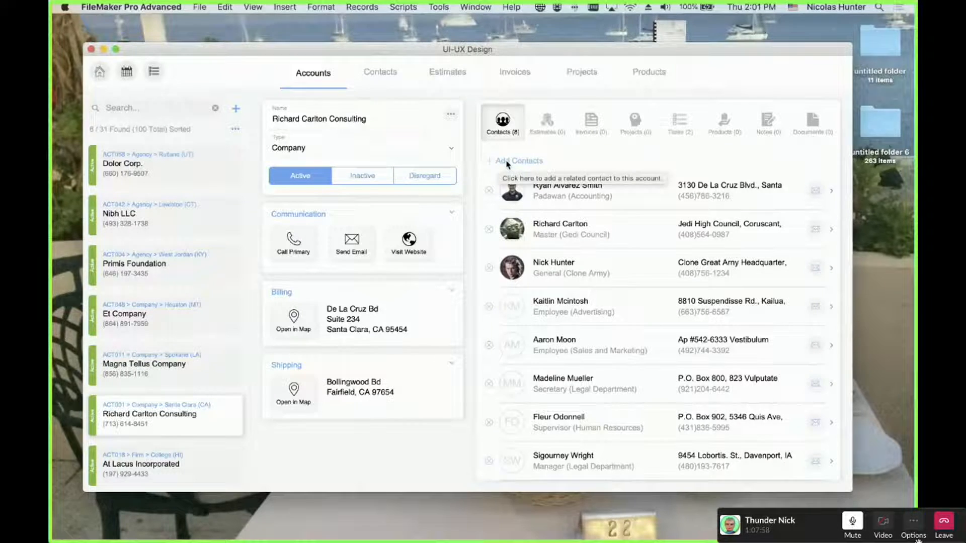
Visit the Estimates layout, then switch back to L100new_2_ACCOUNTS_Data_Entry from the Layout menu
click(462, 89)
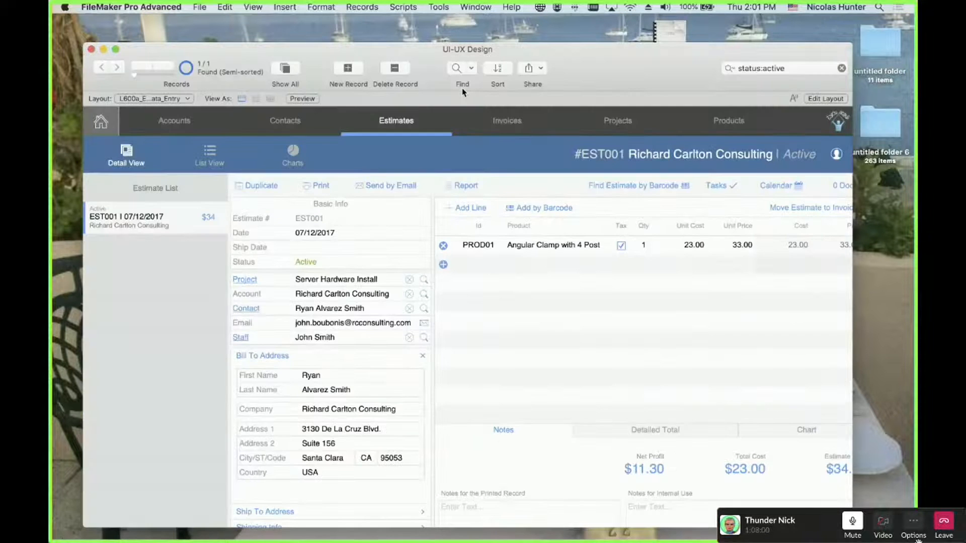
click(159, 103)
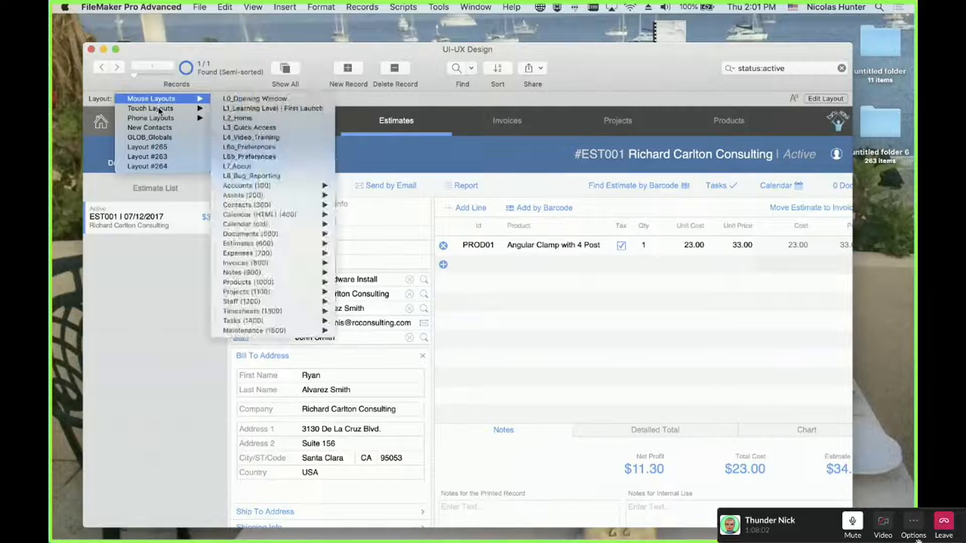
mouse_move(160, 100)
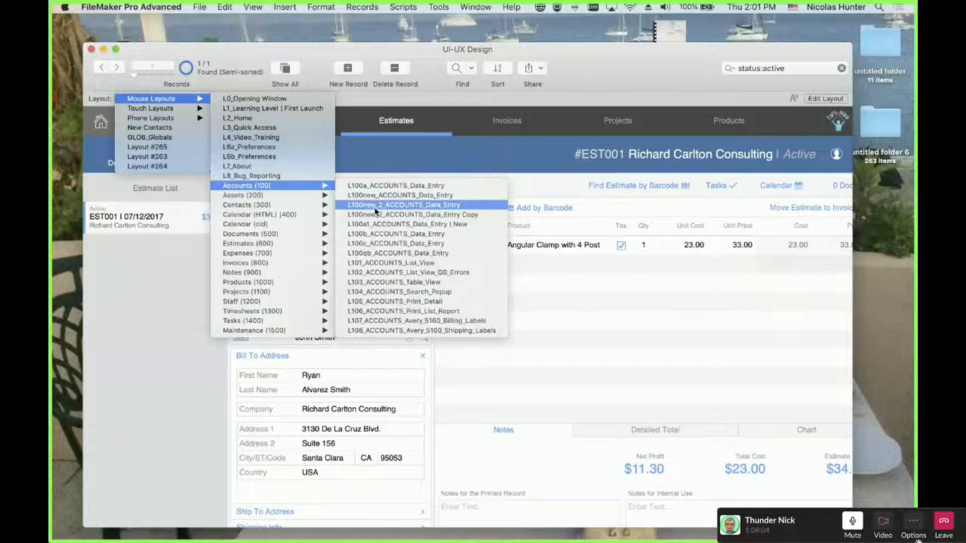
click(375, 206)
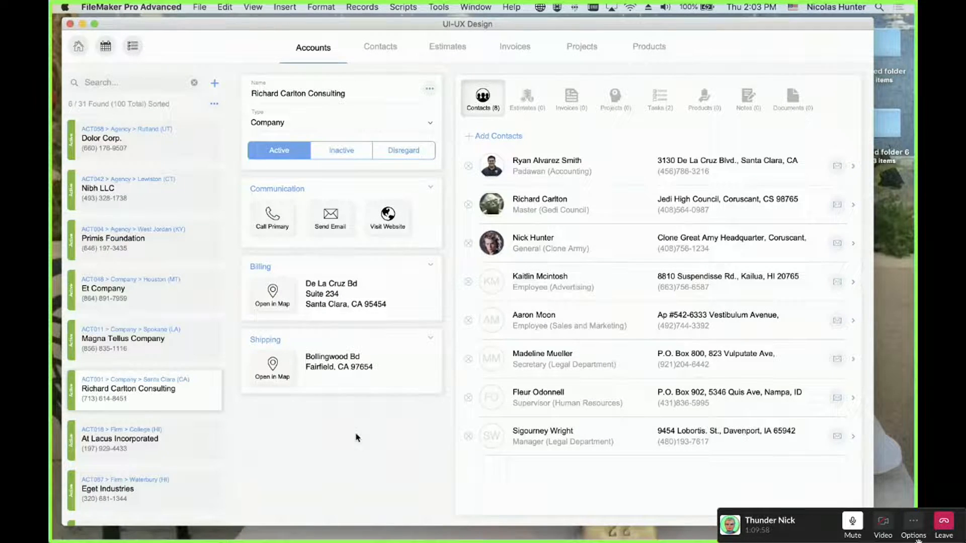
Enter Layout mode on the Accounts layout and dismiss the 'layout cannot be modified' alert with OK
key(super+l)
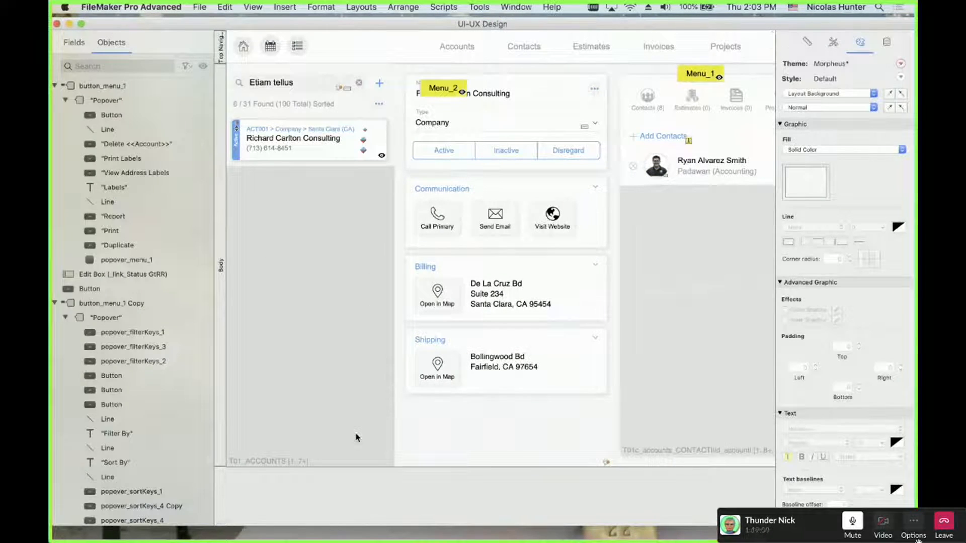
scroll(393, 227, right, 5)
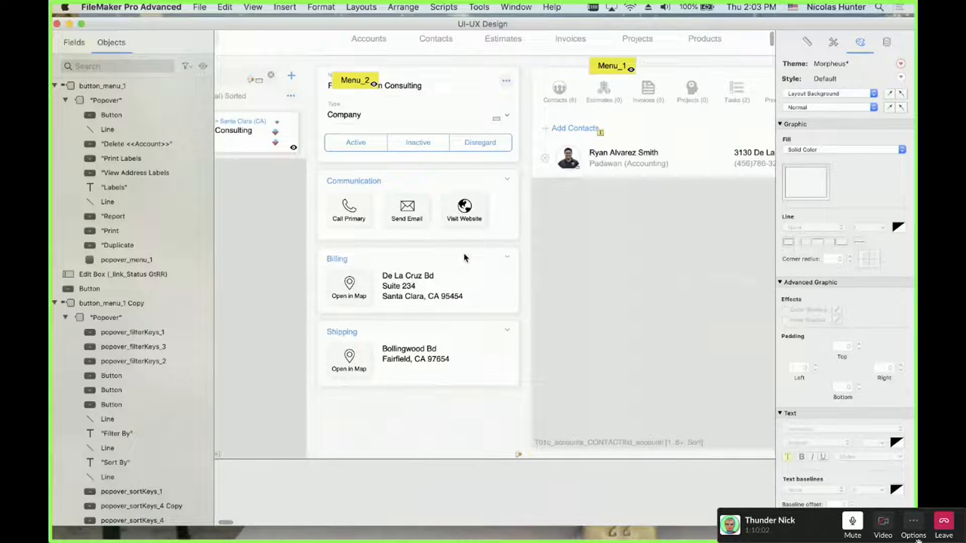
click(384, 115)
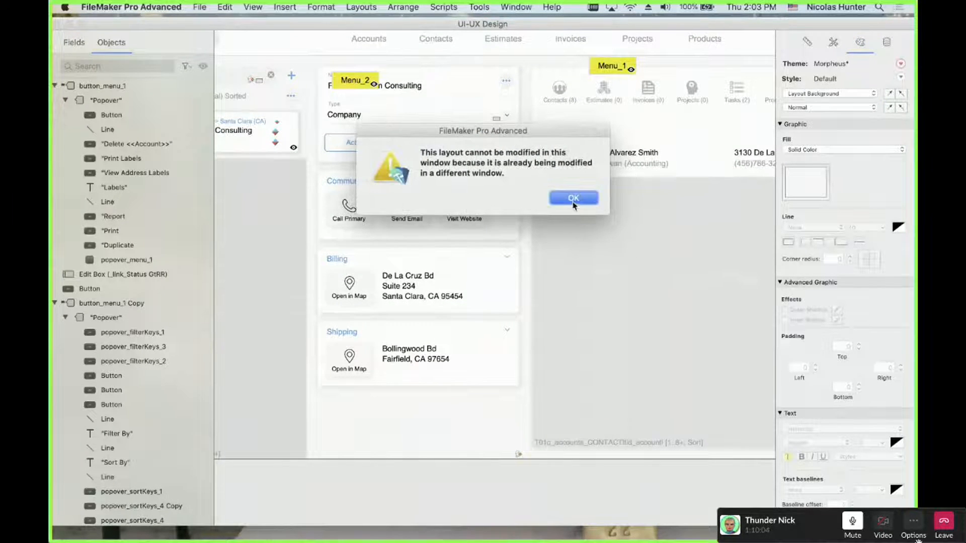
click(573, 201)
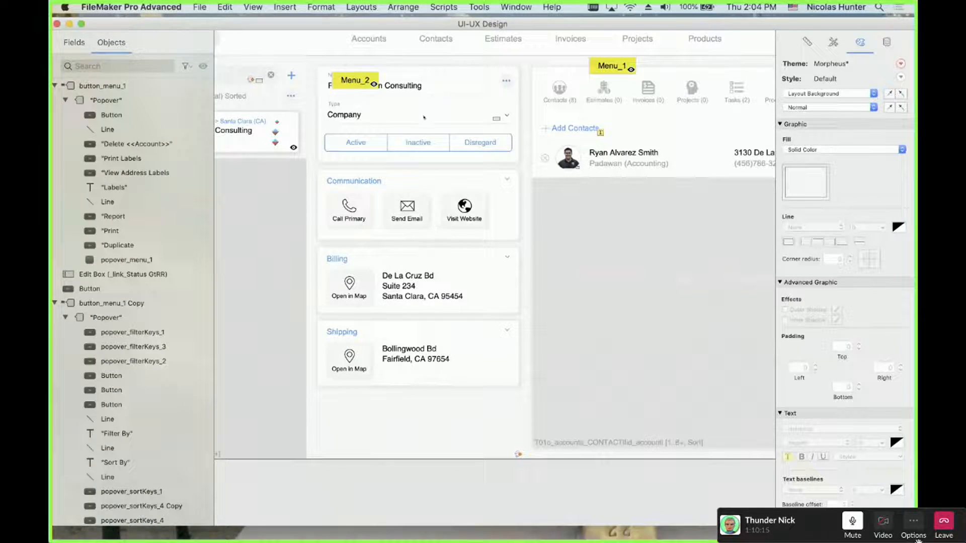
click(420, 87)
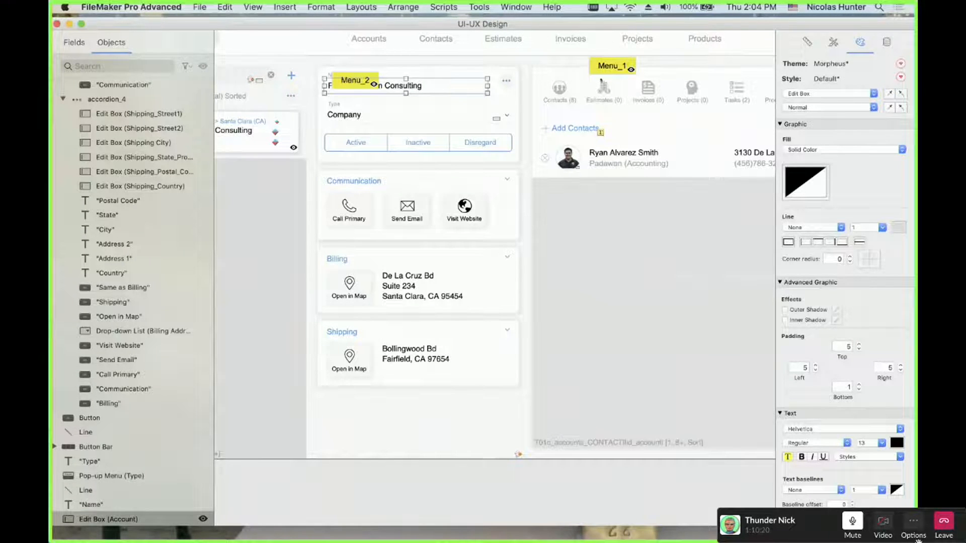
click(607, 68)
shift+click(355, 81)
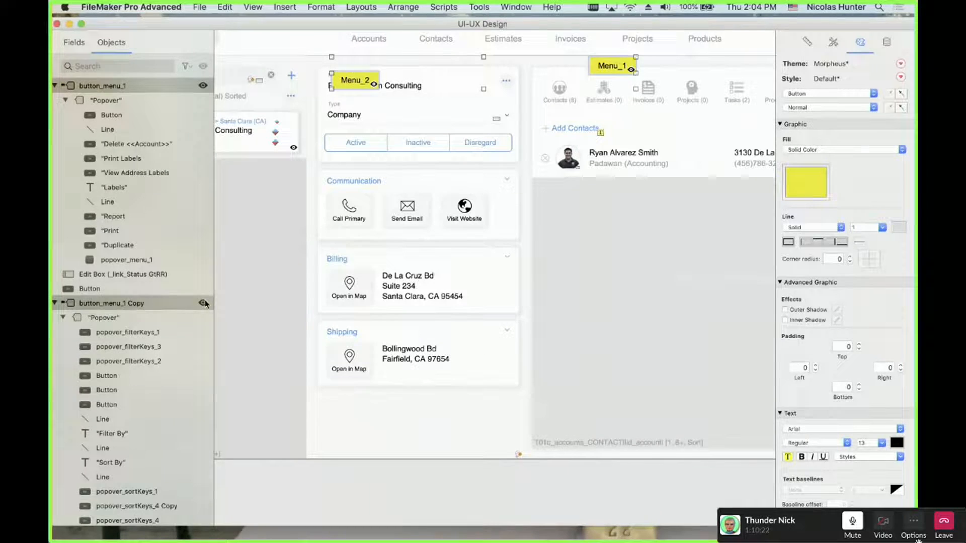
click(203, 302)
click(422, 87)
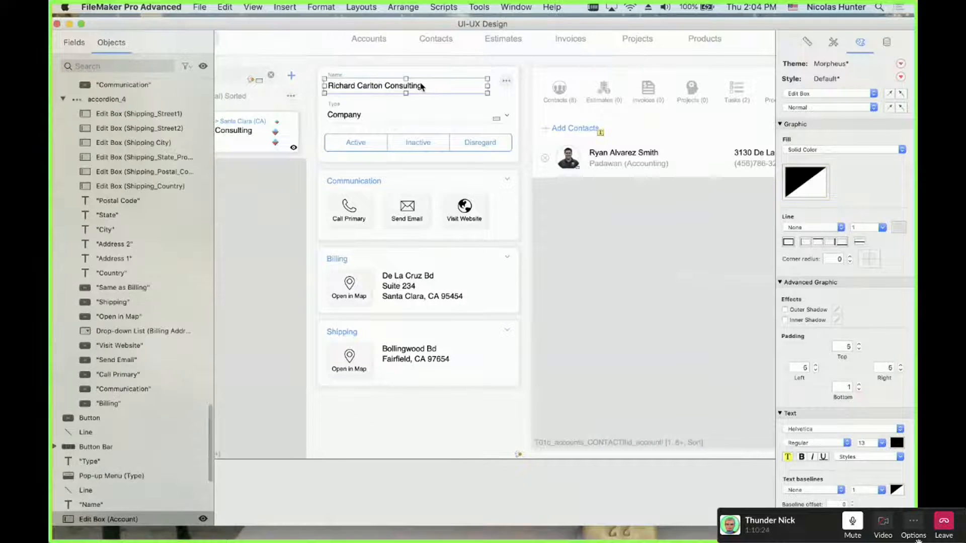
click(801, 184)
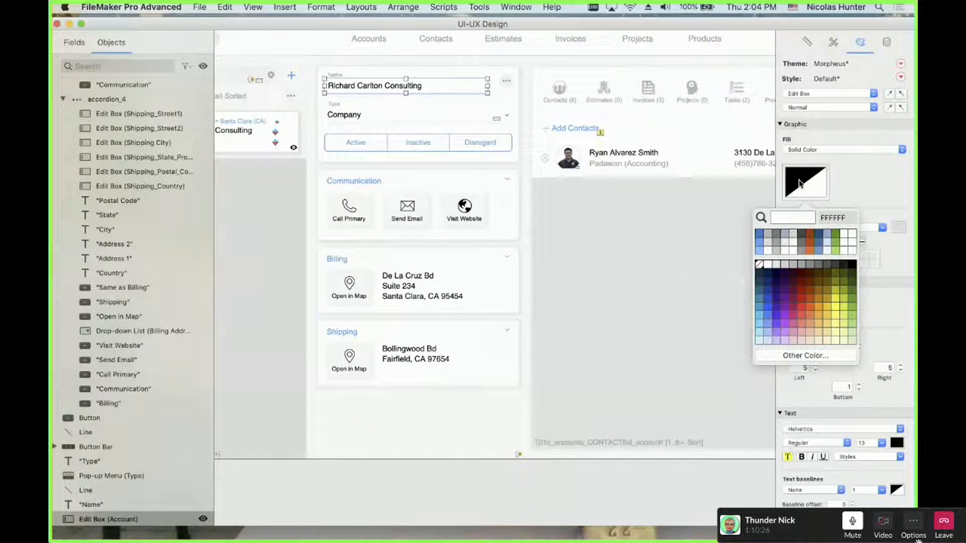
click(801, 183)
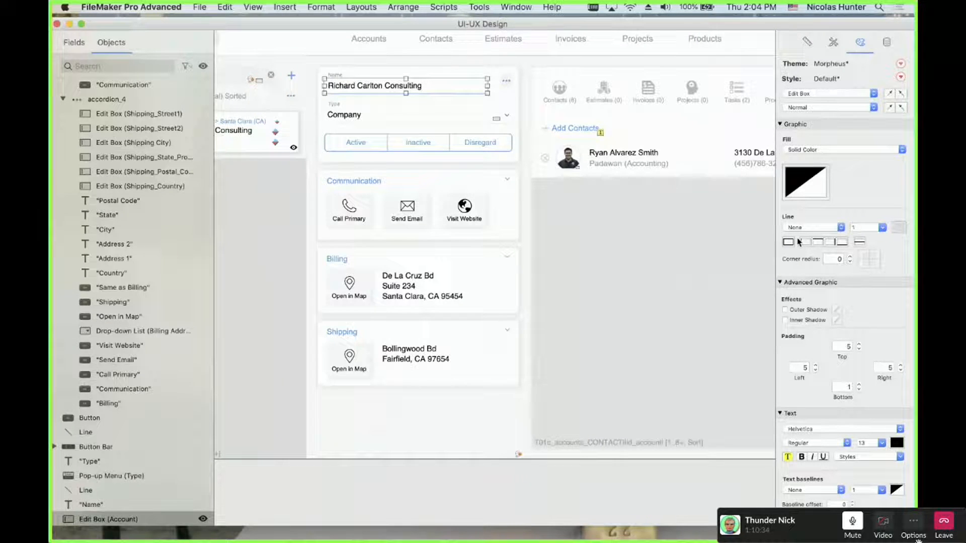
click(379, 121)
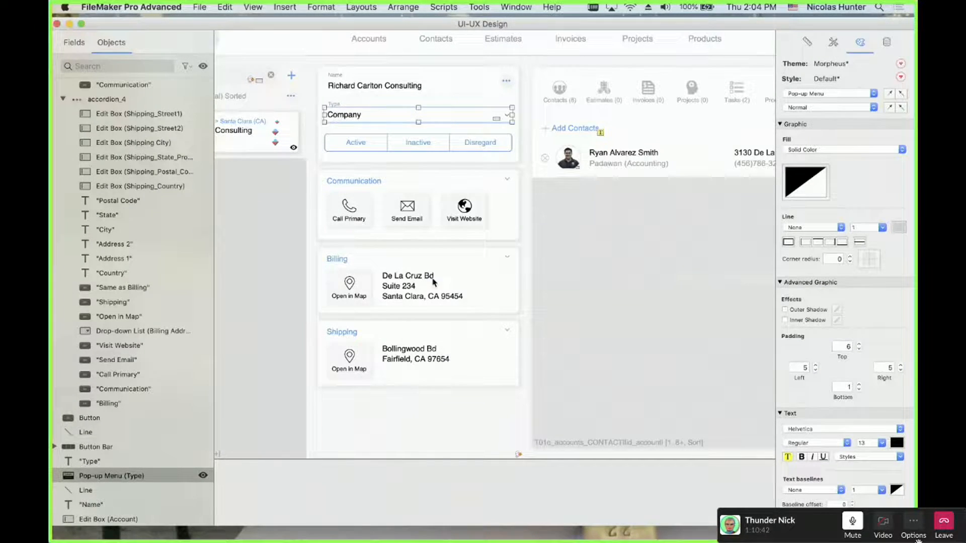
click(626, 220)
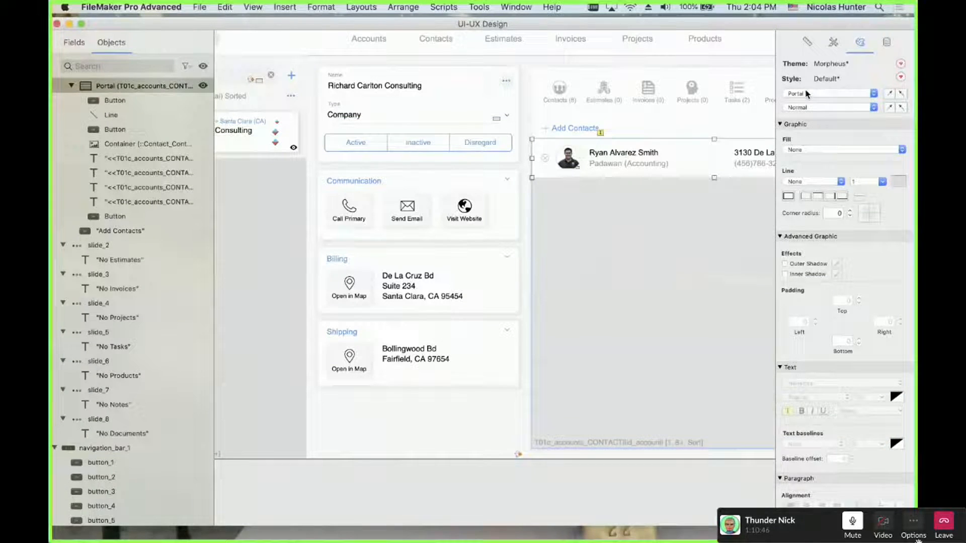
scroll(623, 284, right, 1)
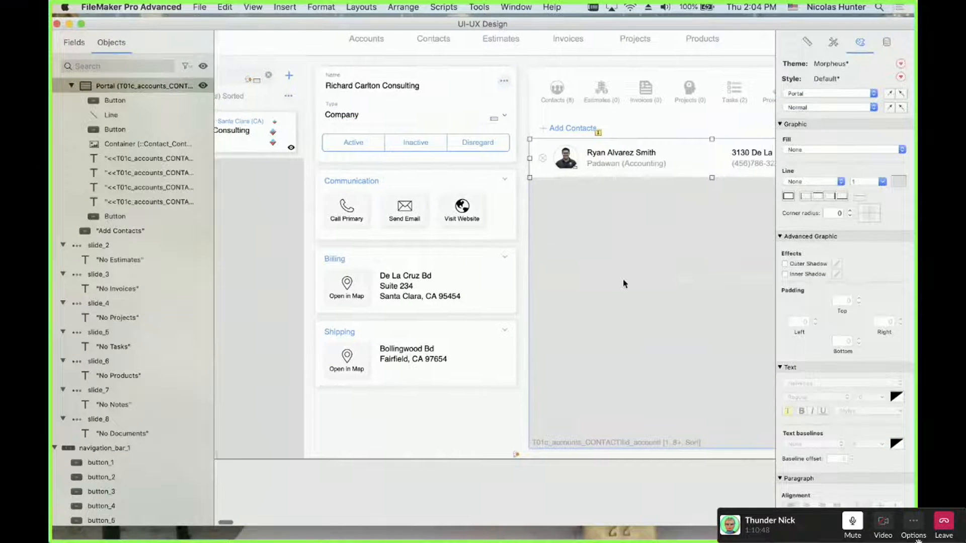
scroll(624, 285, right, 5)
click(572, 103)
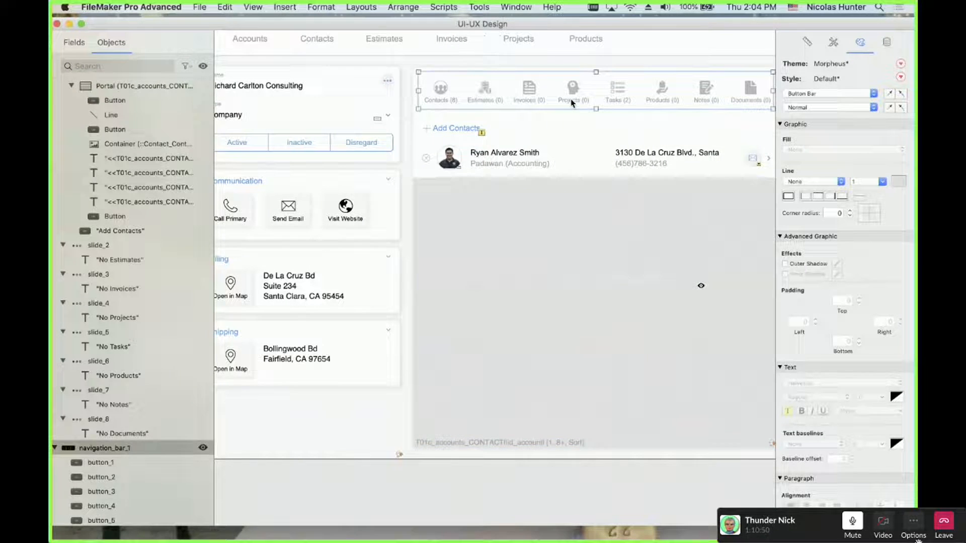
click(572, 93)
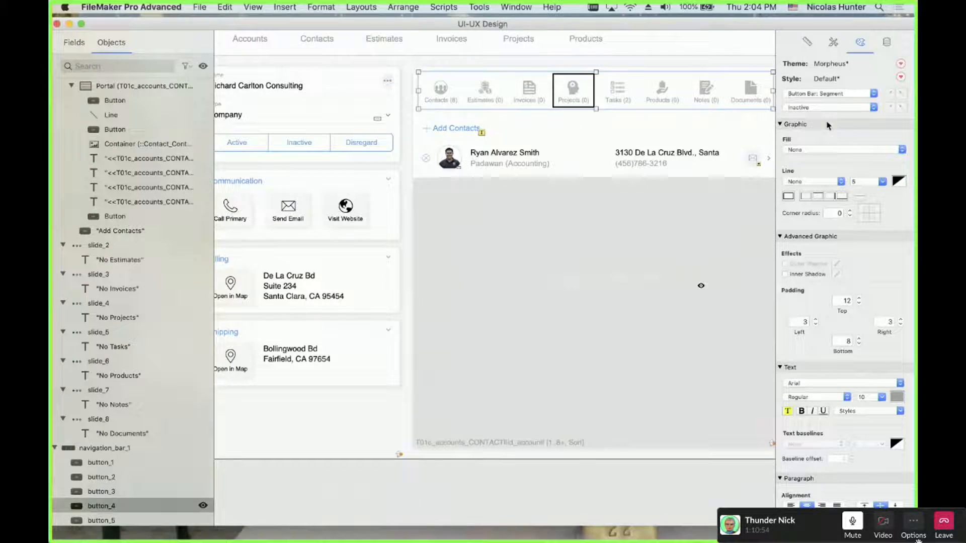
click(820, 108)
click(819, 100)
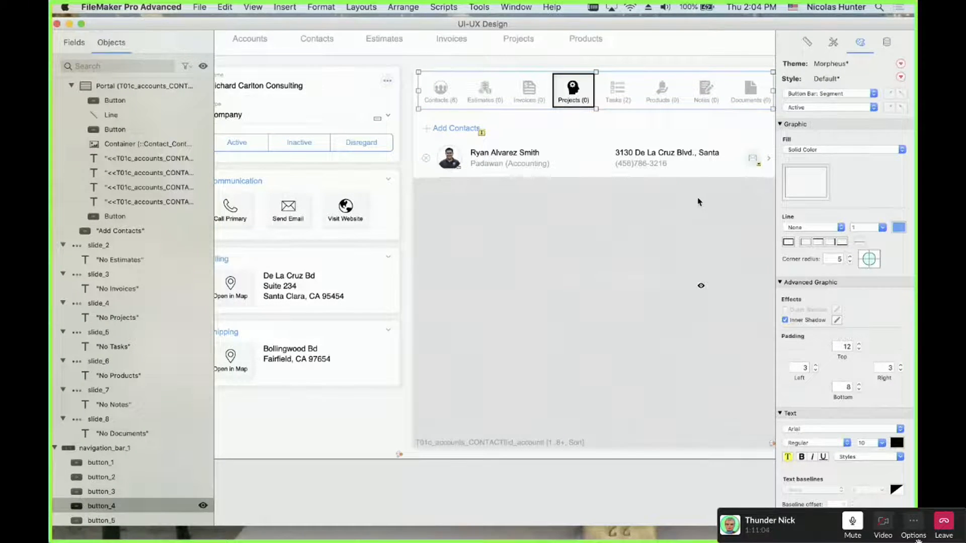
click(618, 204)
scroll(335, 261, left, 3)
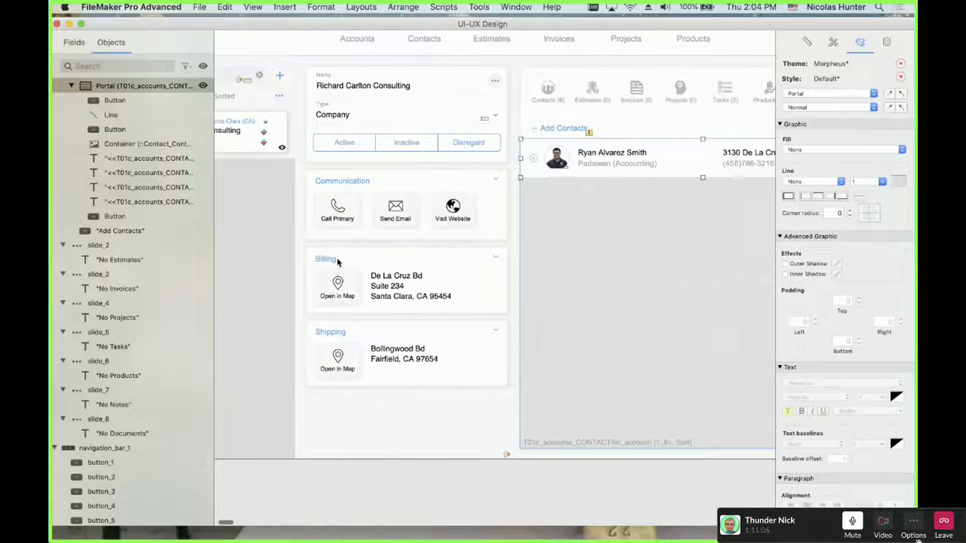
scroll(337, 261, left, 3)
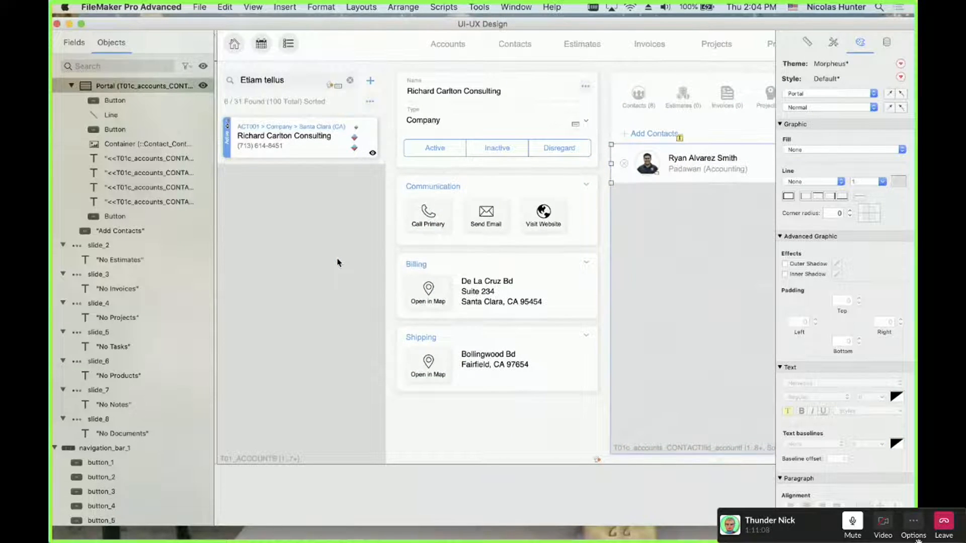
click(337, 262)
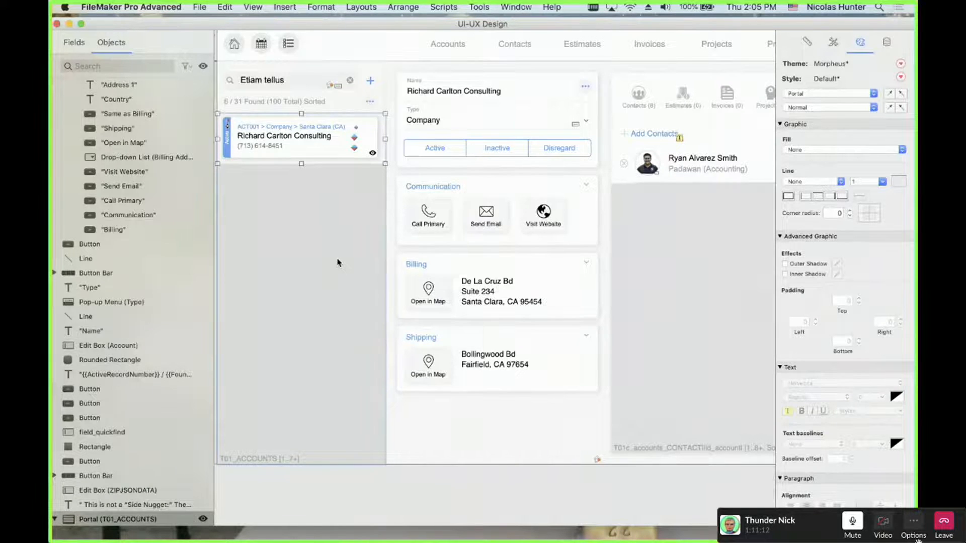
scroll(339, 262, down, 1)
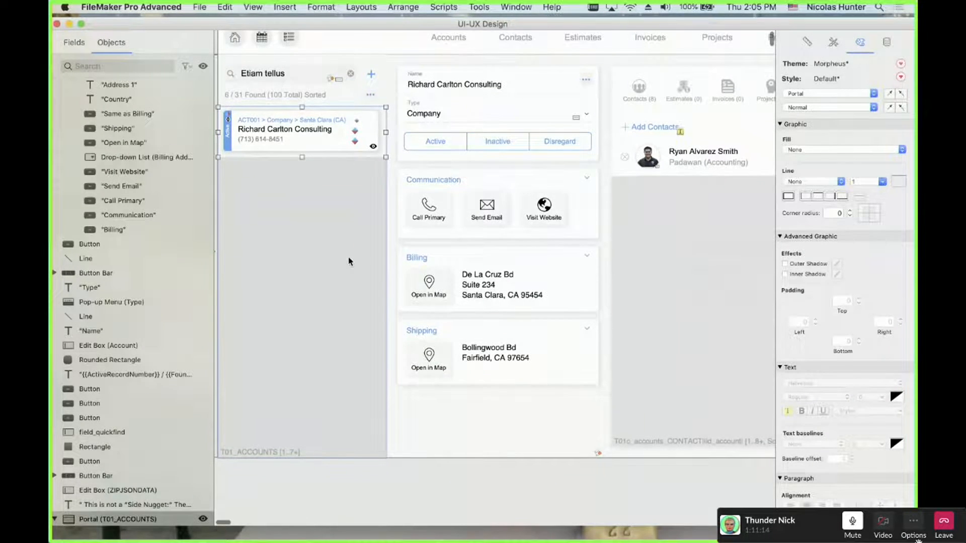
key(alt+super+s)
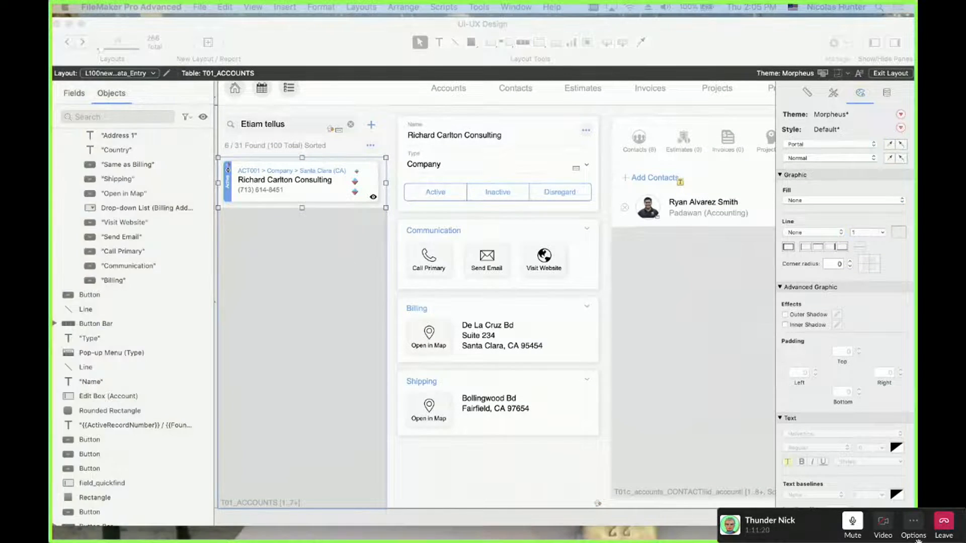
Go back two layouts to the older RCC Minimalist Mouse Accounts detail layout
click(340, 47)
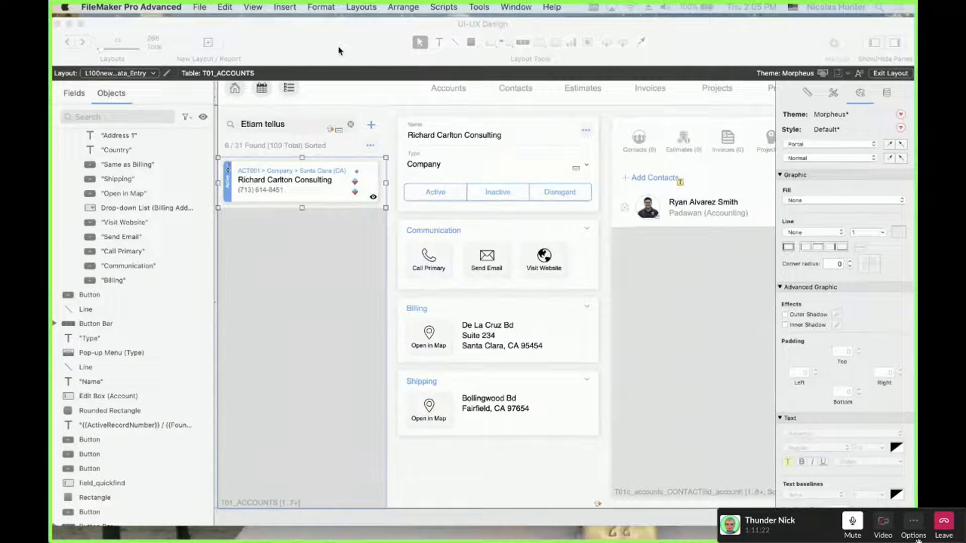
click(69, 41)
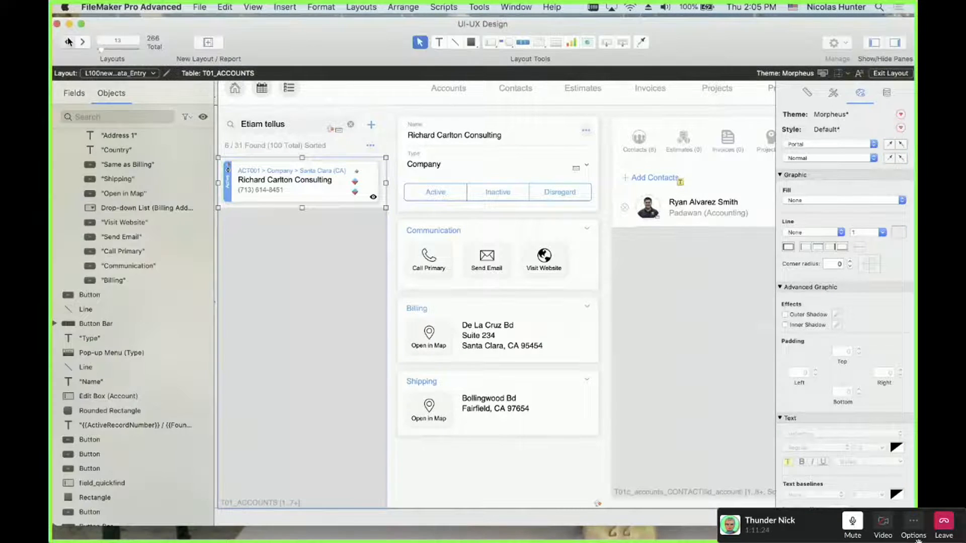
click(68, 41)
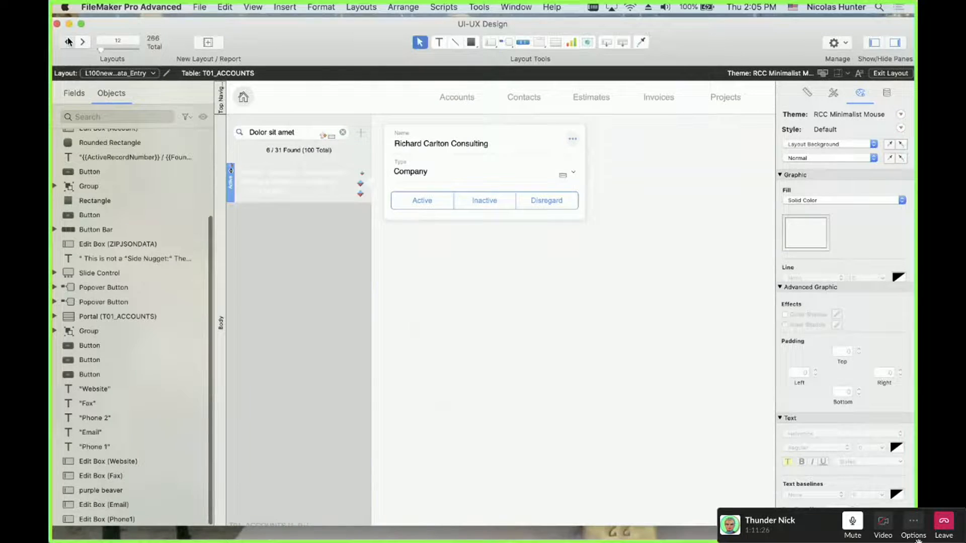
click(69, 42)
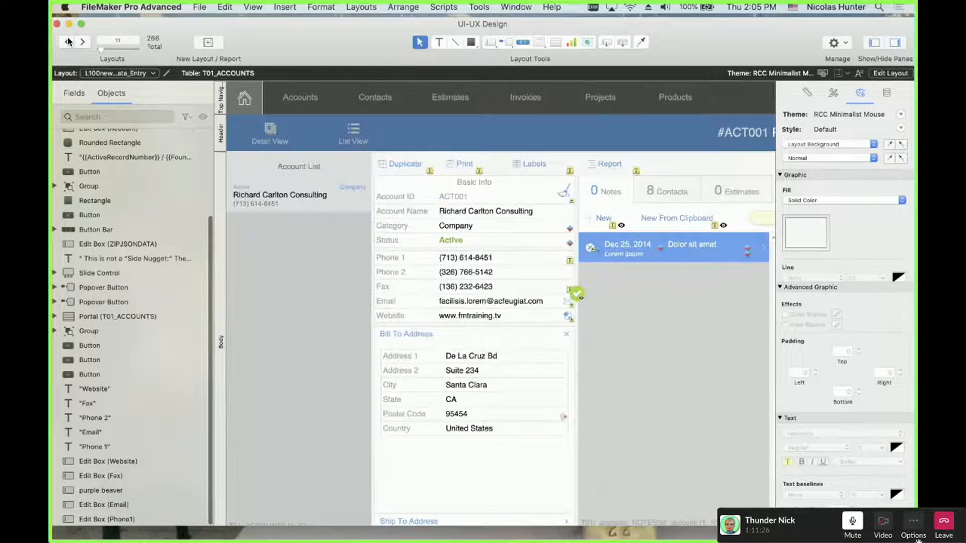
Inspect the styling of the Category, Status and Account ID labels
click(409, 233)
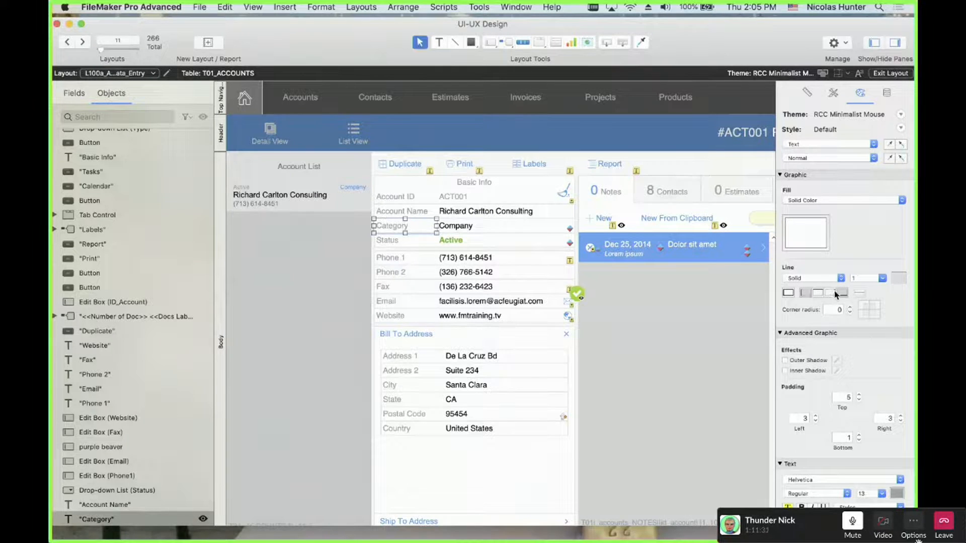
click(427, 243)
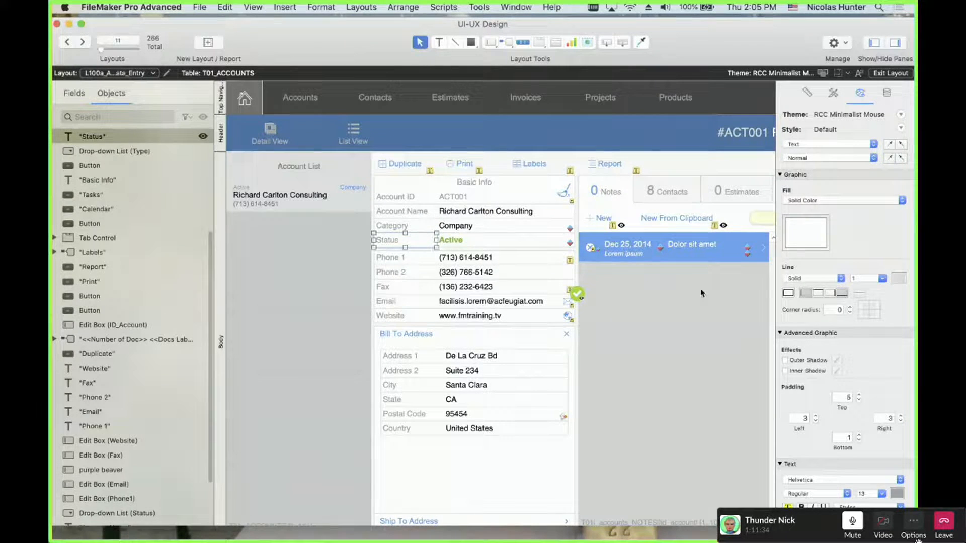
click(405, 197)
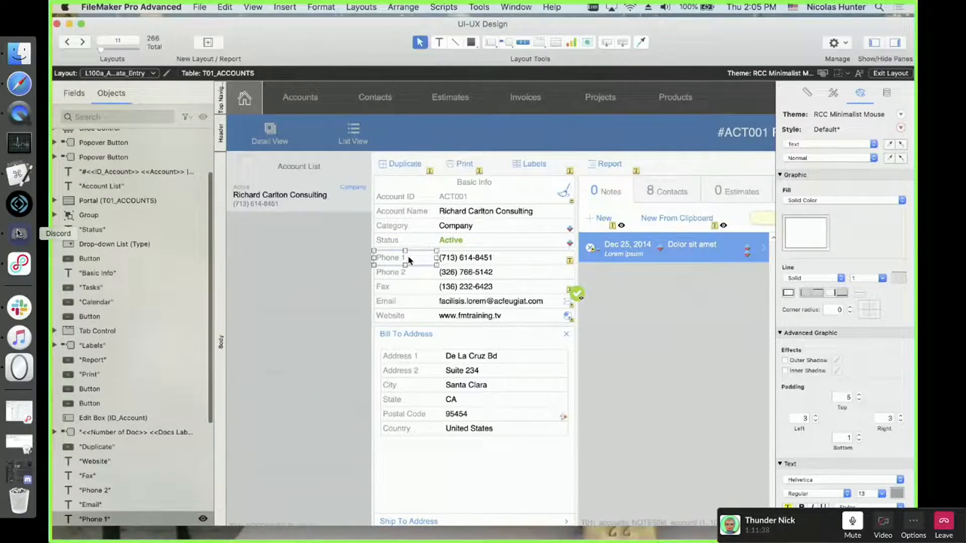
Stop the Discord stream and go live again sharing the Entire Screen
click(19, 234)
click(176, 478)
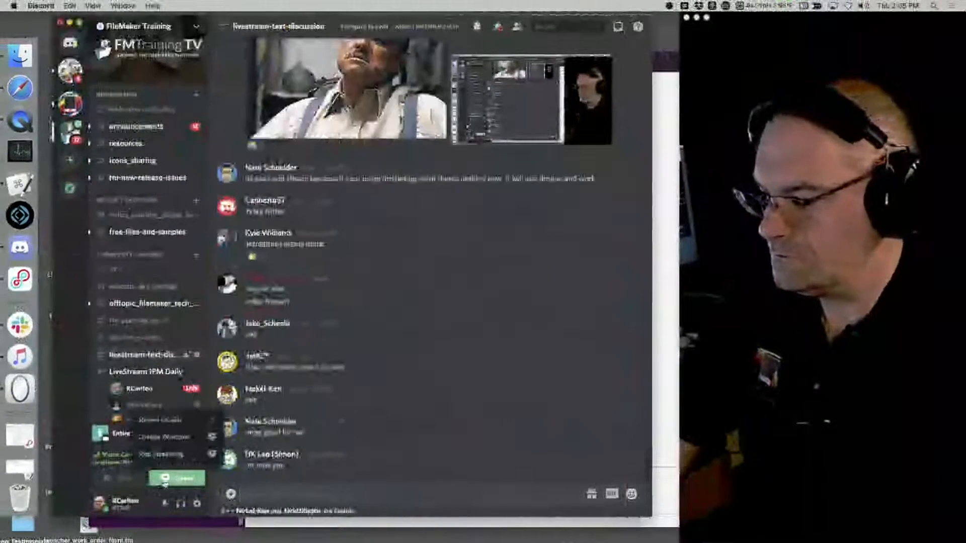
click(171, 455)
click(176, 478)
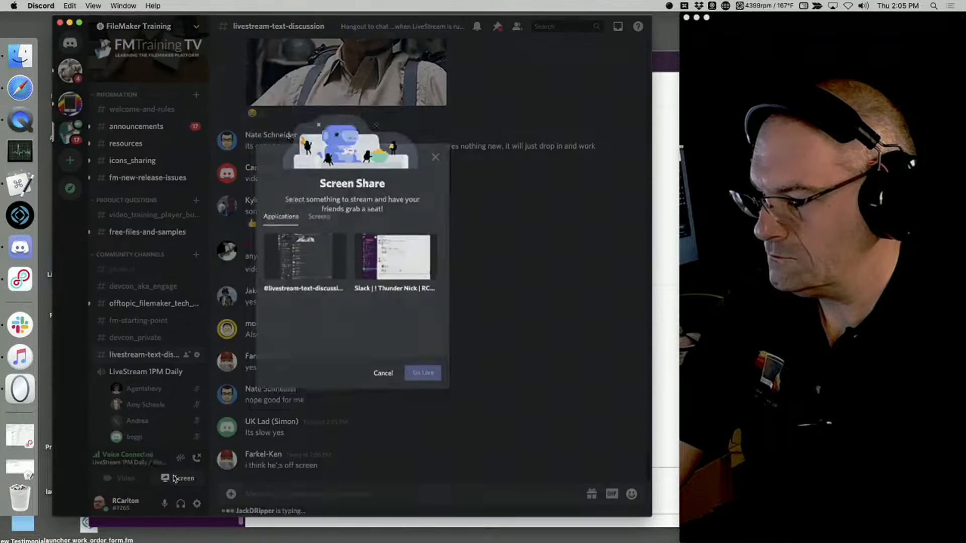
click(317, 214)
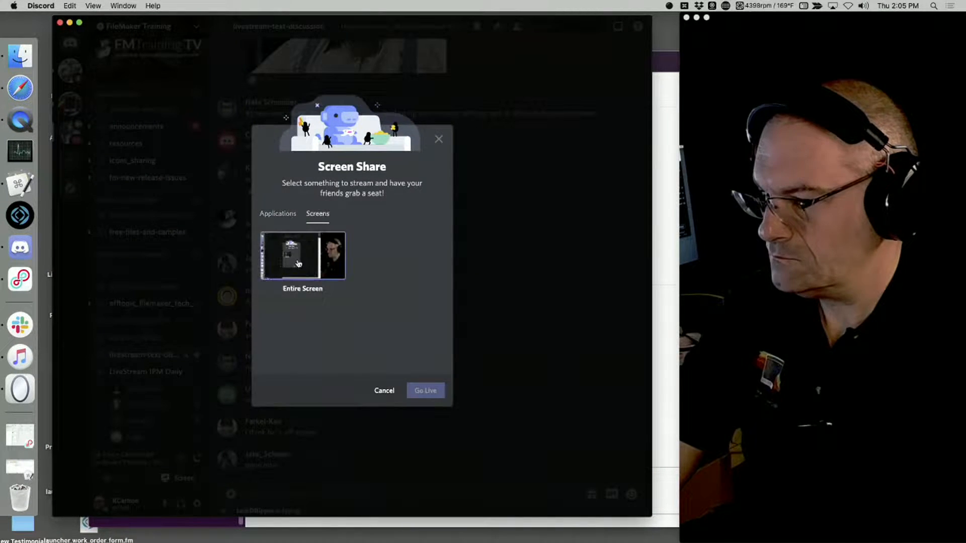
click(302, 255)
click(438, 381)
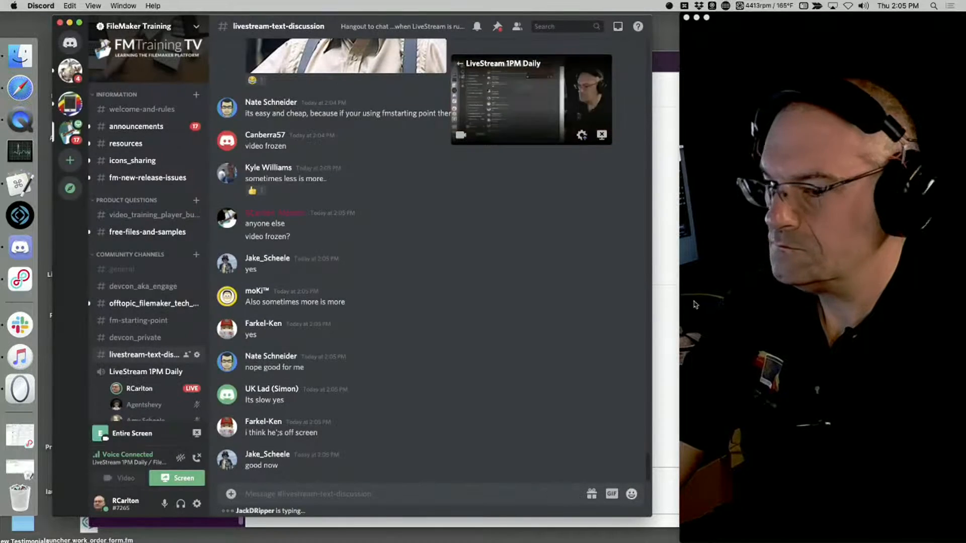
Bring the Slack call window showing FileMaker to the front
click(668, 267)
click(206, 5)
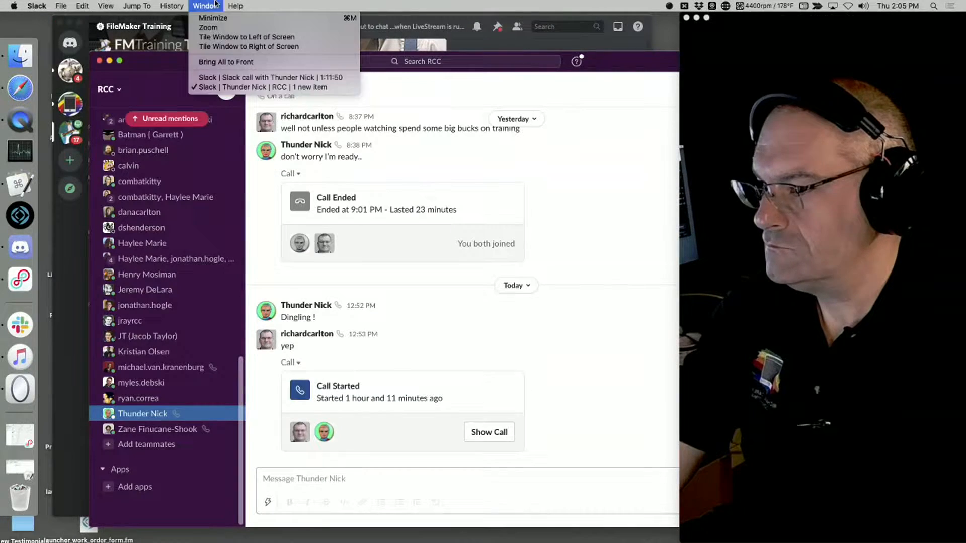
click(238, 78)
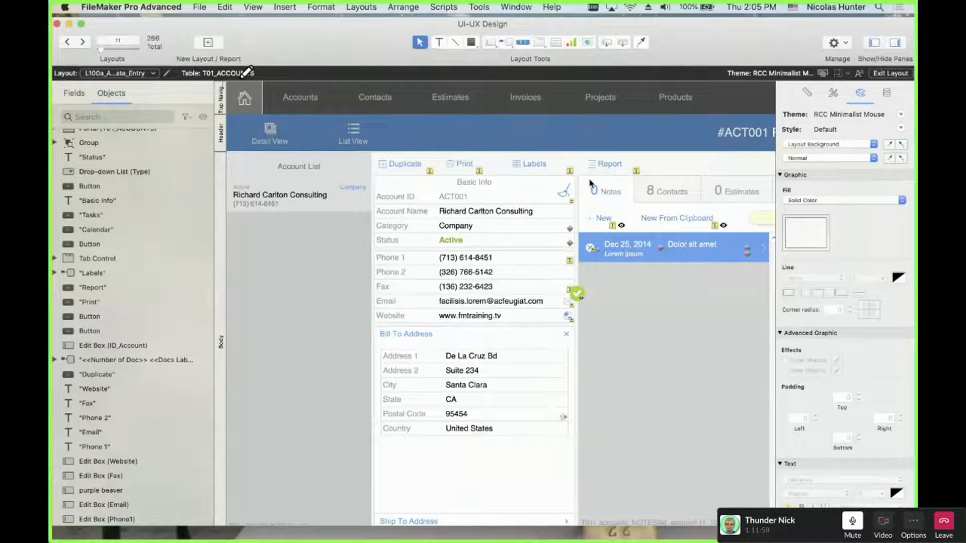
Go forward to the Morpheus Accounts layout, drag the rounded panel down, and select the Company type and Name fields
click(82, 42)
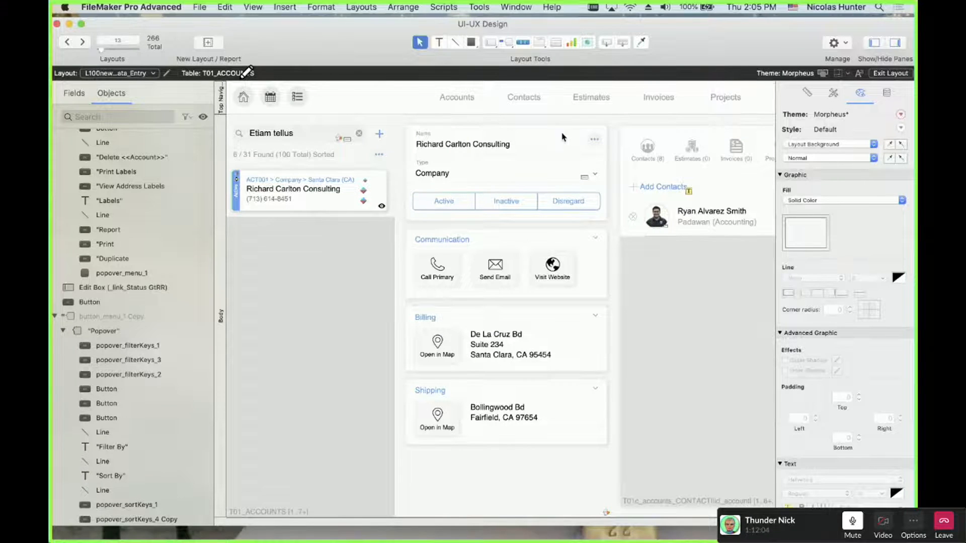
click(548, 132)
drag(547, 130, 389, 428)
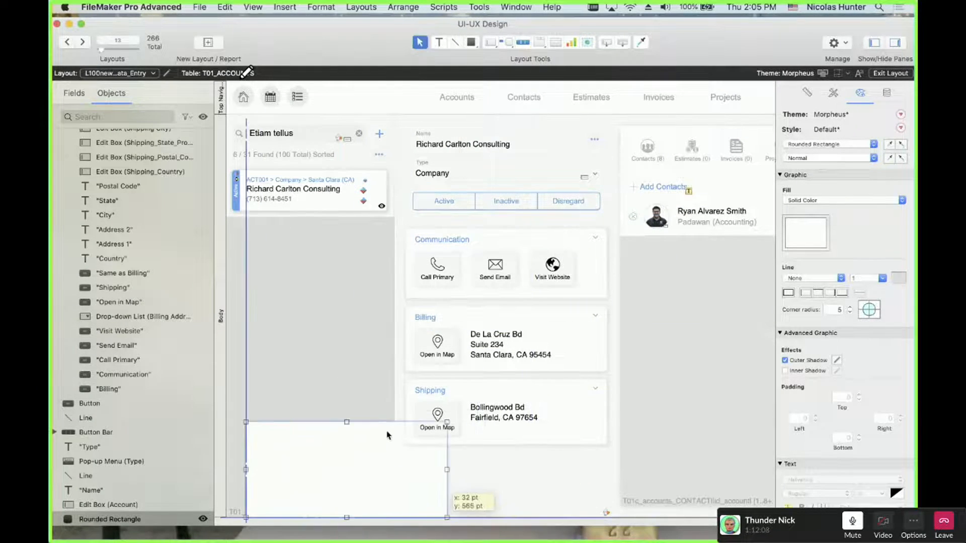
click(506, 176)
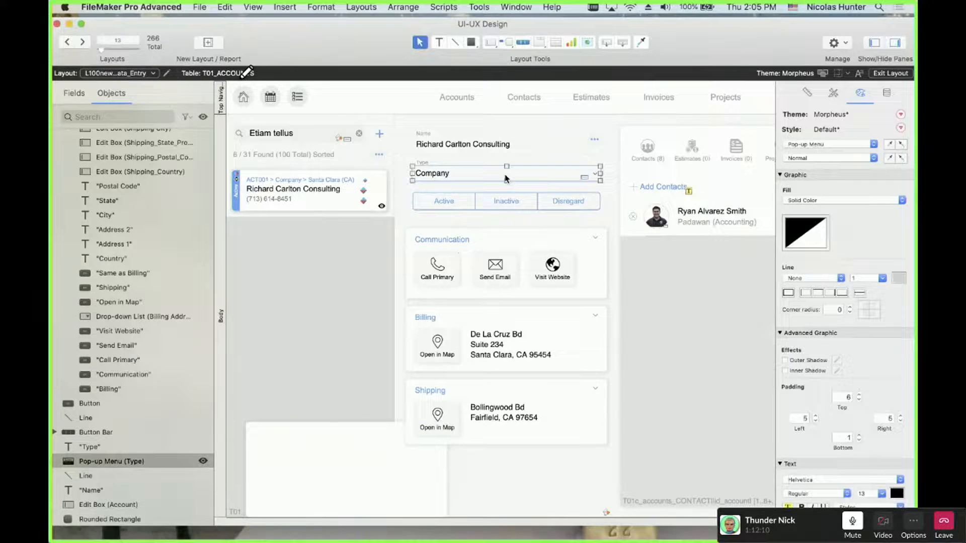
shift+click(501, 153)
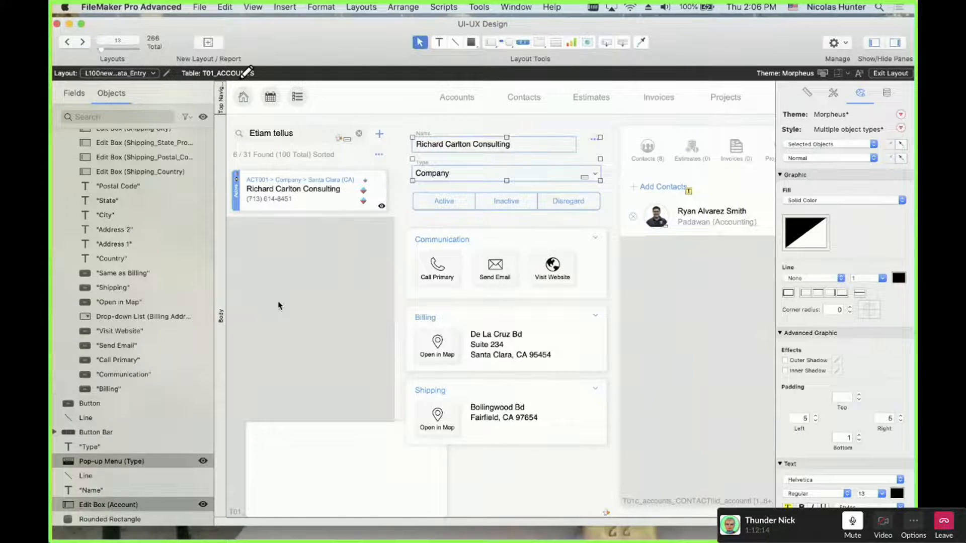
scroll(141, 432, down, 5)
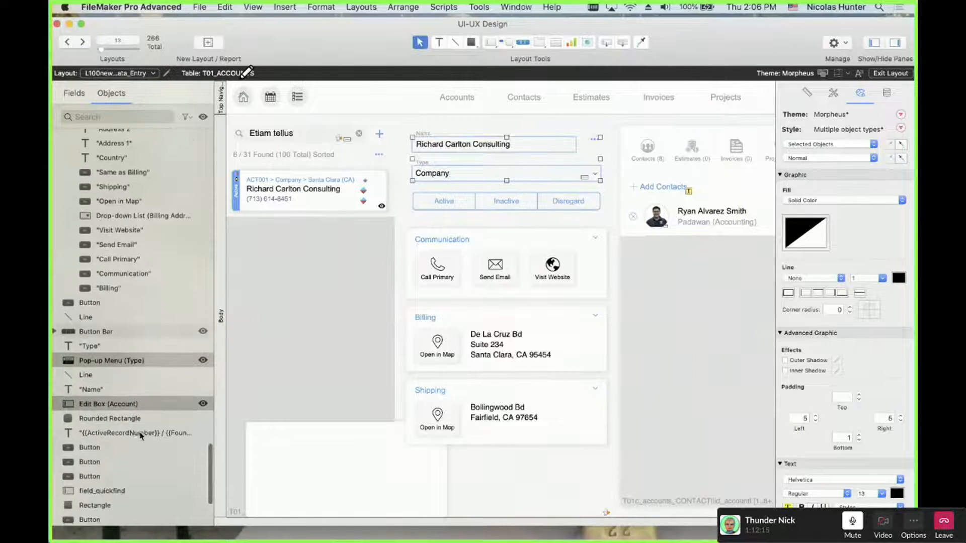
click(69, 95)
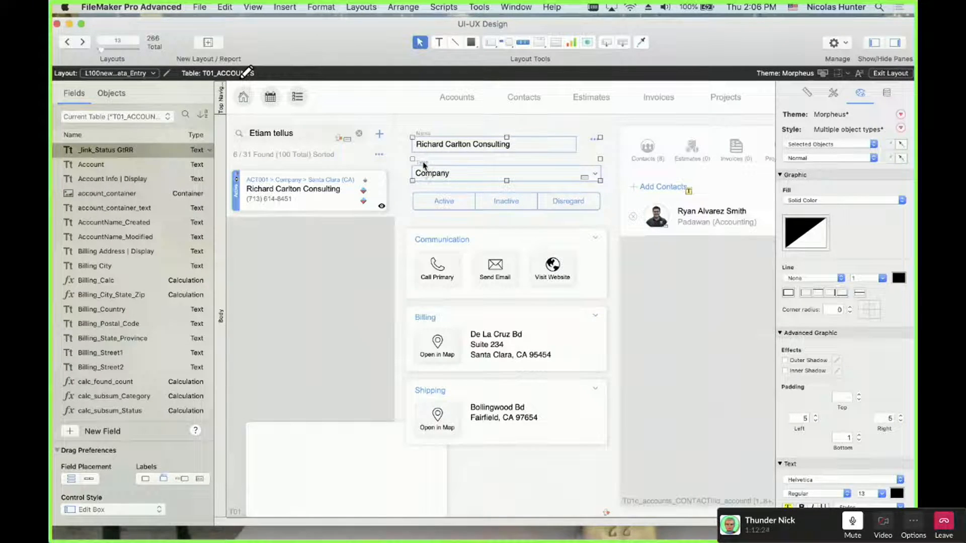
Undo the white panel's move, deselect everything, and preview the layout in Browse mode
click(313, 447)
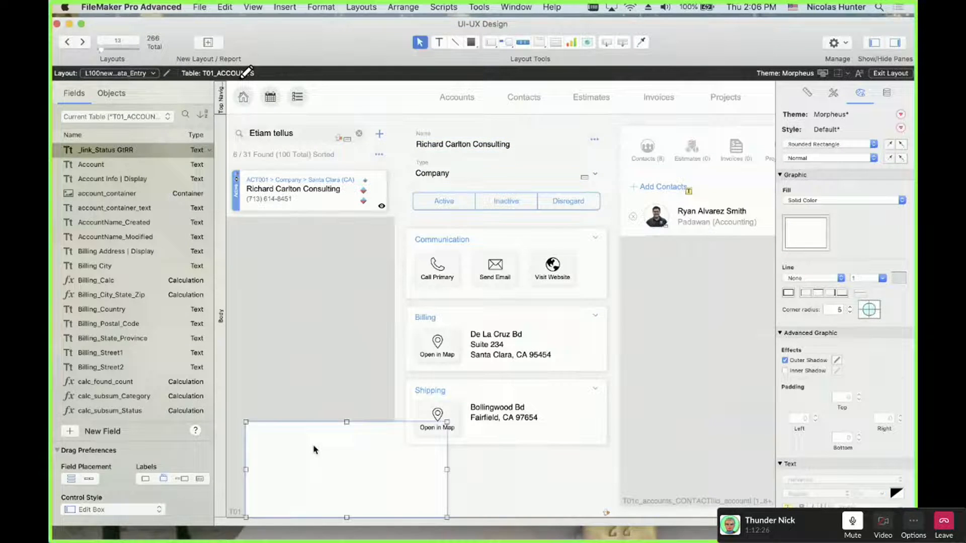
key(super+z)
key(super+z)
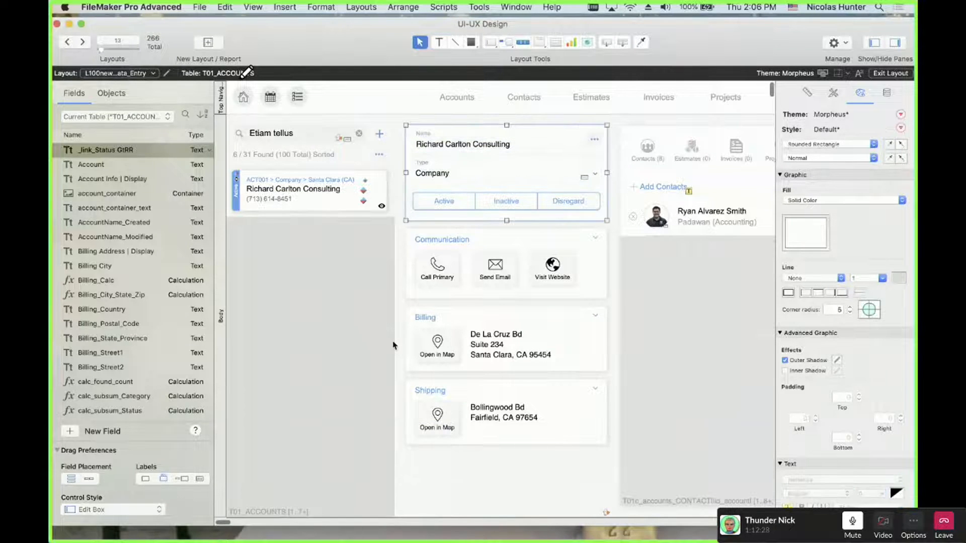
click(614, 149)
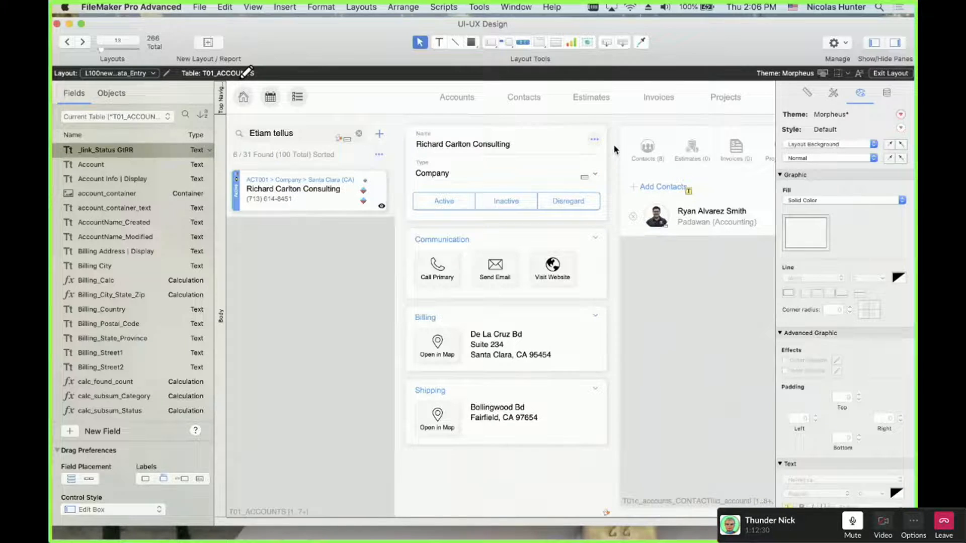
key(super+b)
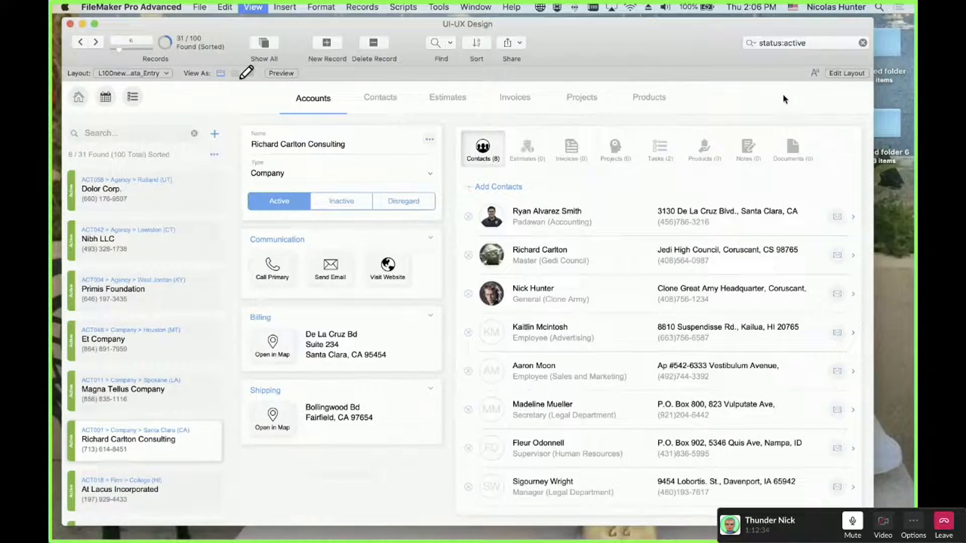
Switch the Morpheus Accounts layout back to Layout mode with Cmd+L
key(super+l)
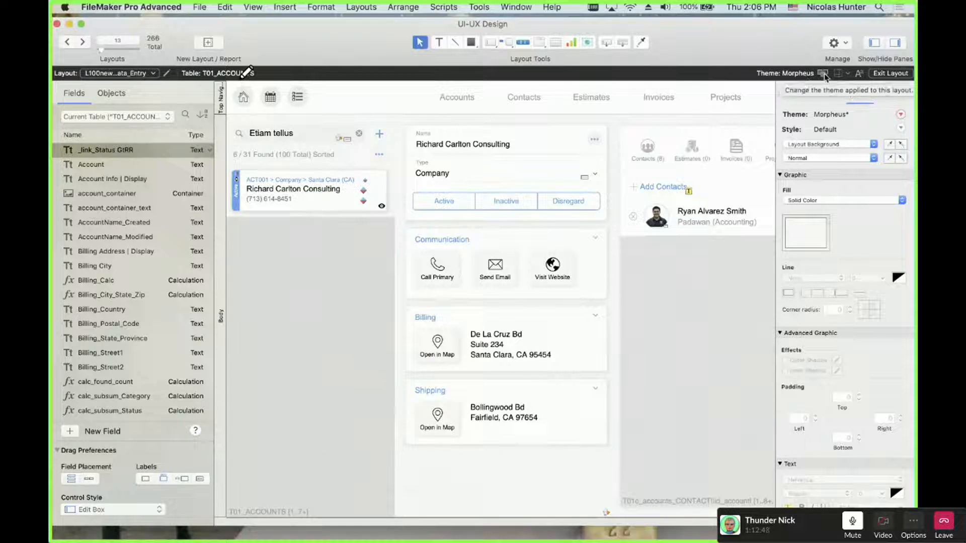
click(822, 73)
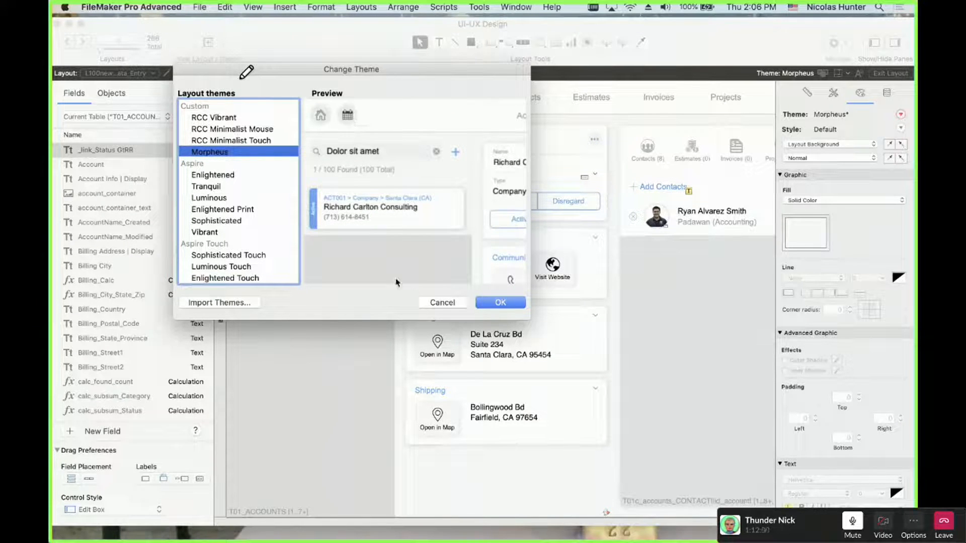
click(432, 304)
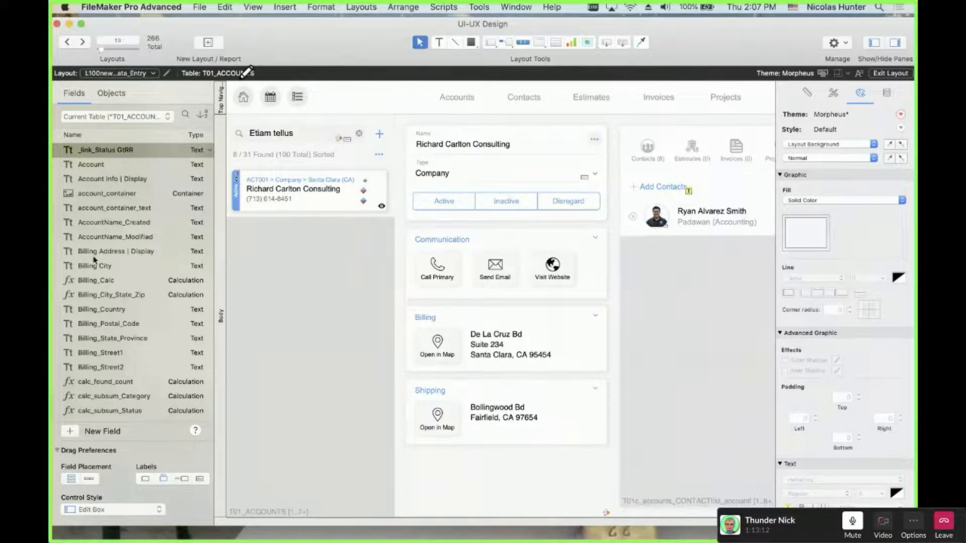
Hide the Objects pane and Inspector, then marquee-select the home, calendar and list icons
click(875, 40)
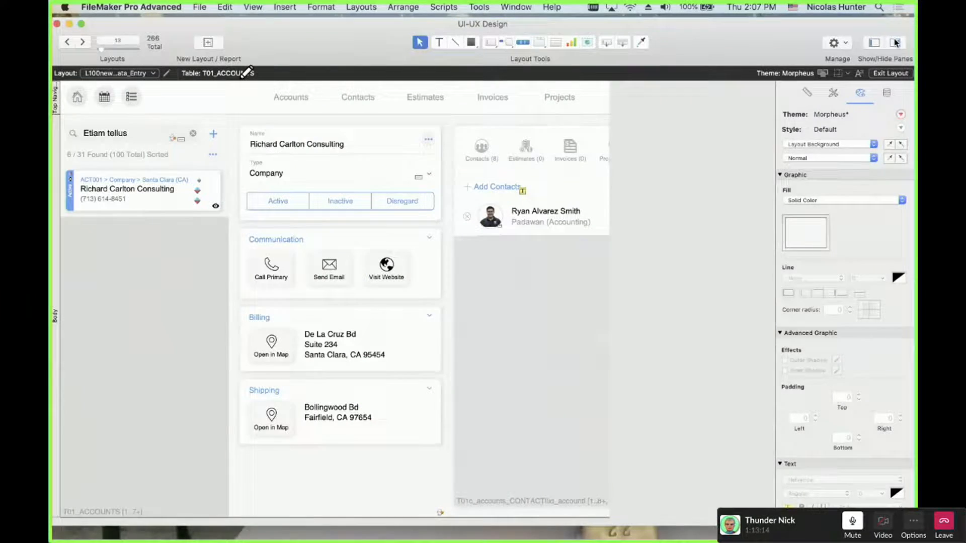
click(894, 43)
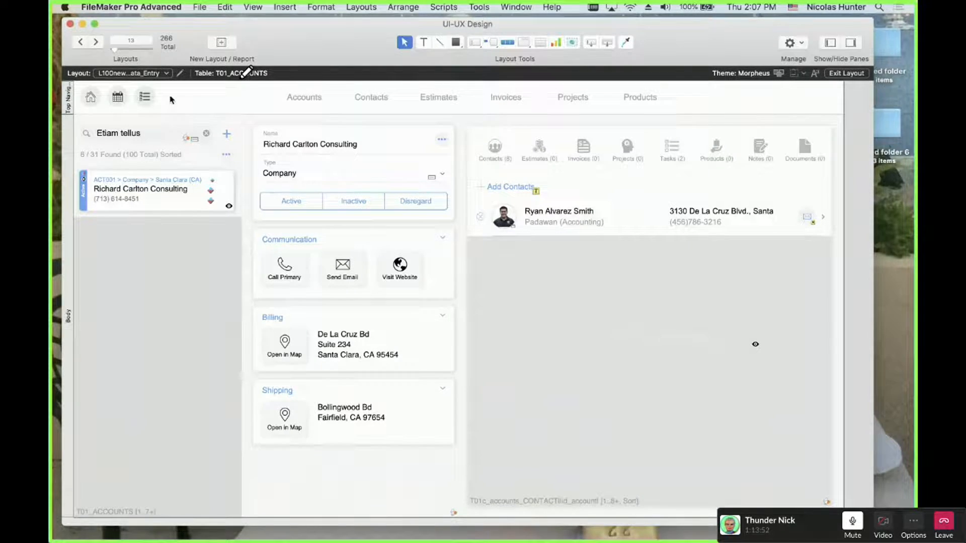
mouse_move(170, 97)
mouse_down()
mouse_move(82, 99)
mouse_move(184, 103)
mouse_move(76, 105)
mouse_move(176, 110)
mouse_move(67, 104)
mouse_move(185, 102)
mouse_move(65, 95)
mouse_move(179, 97)
mouse_up()
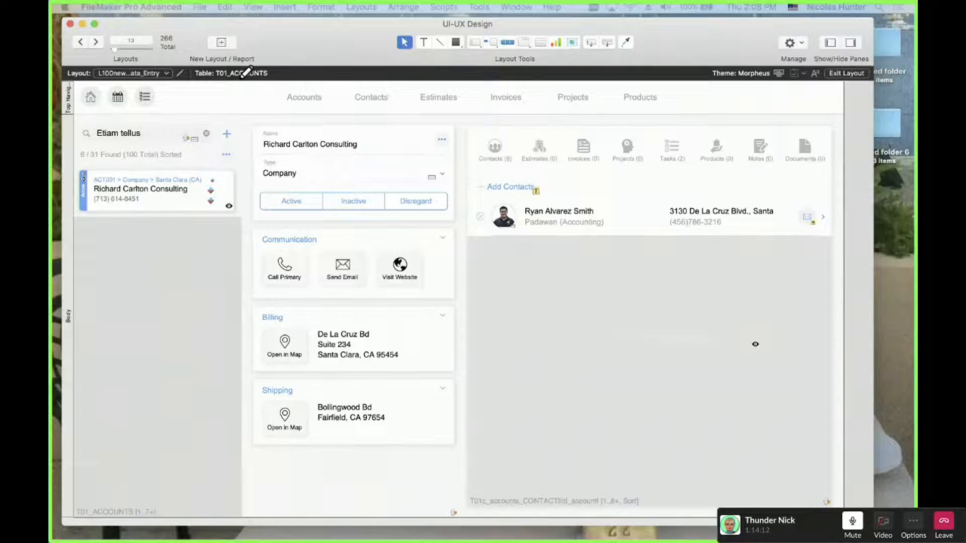
click(26, 18)
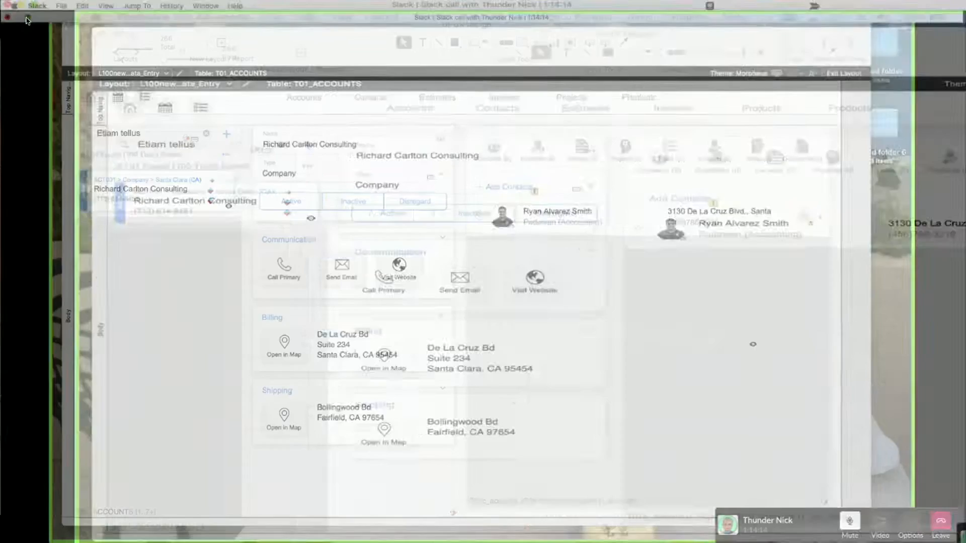